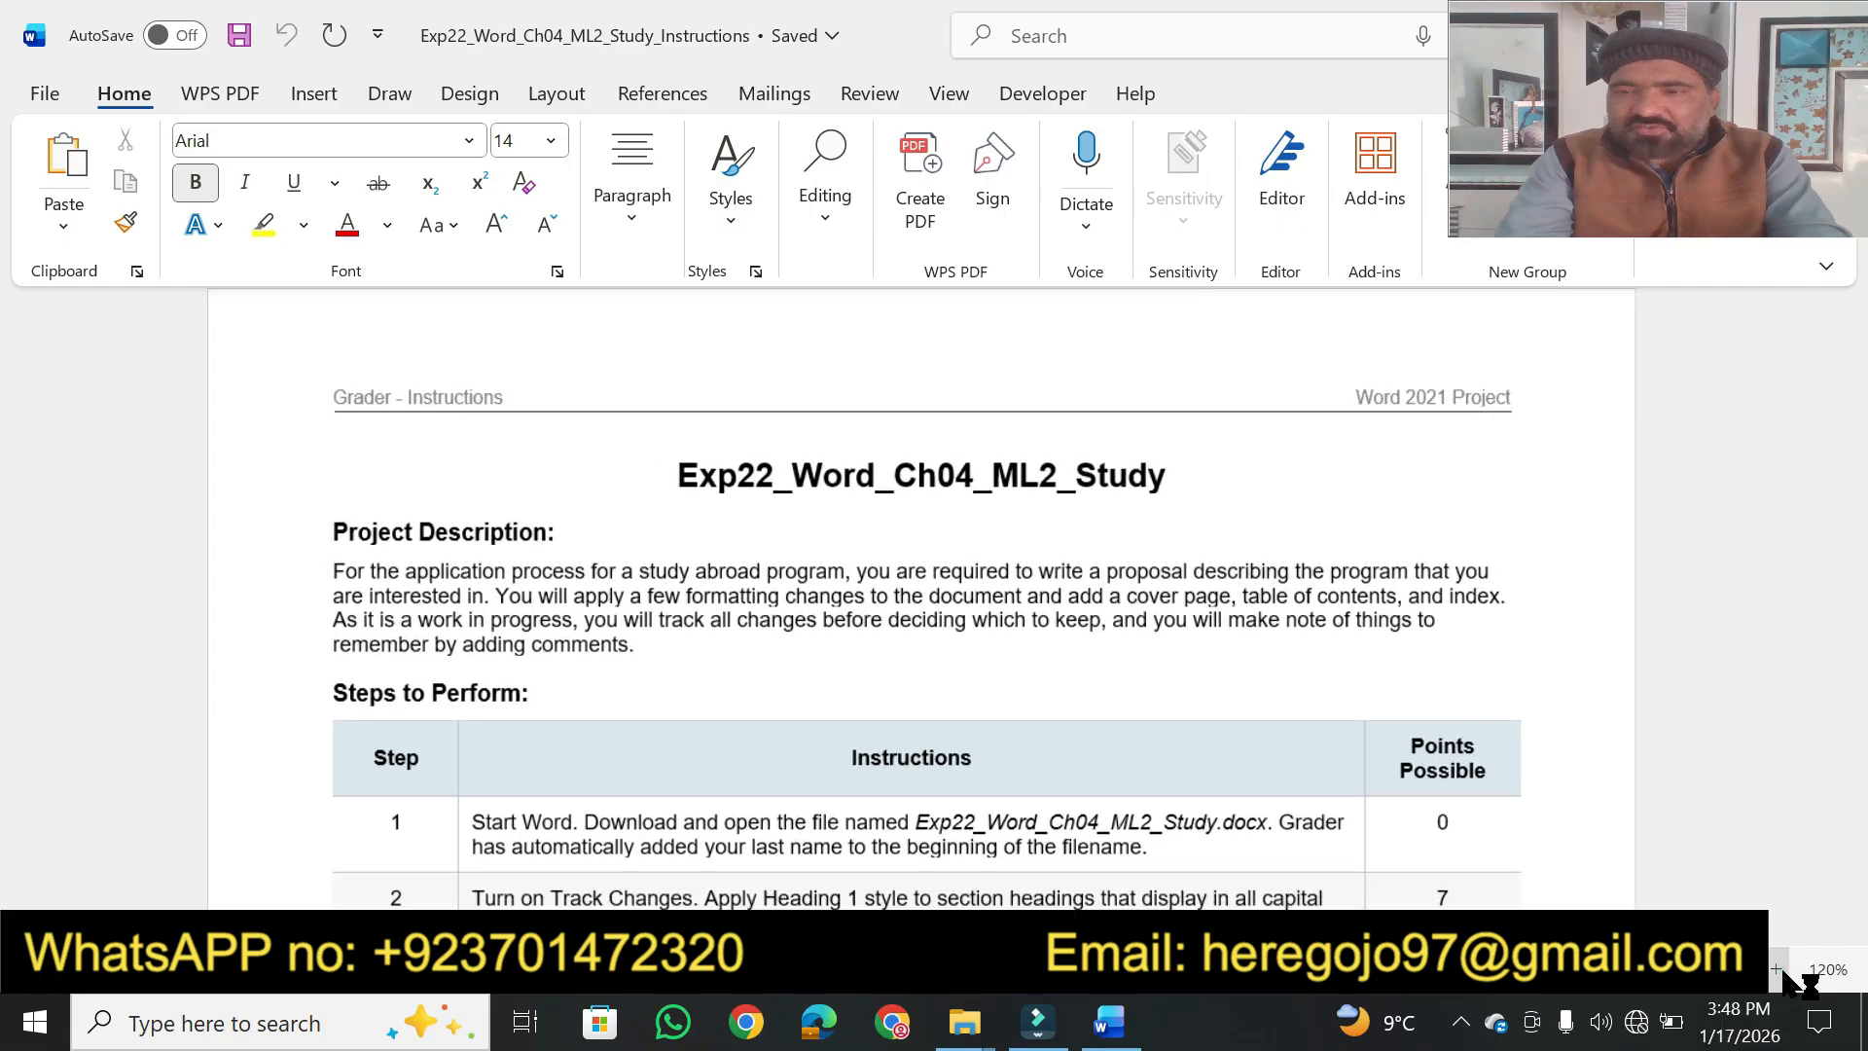
Set the document title Exp22_Word_Ch04_ML2_Study to font size 24 and highlight it in yellow
click(1776, 969)
click(1776, 968)
click(1776, 969)
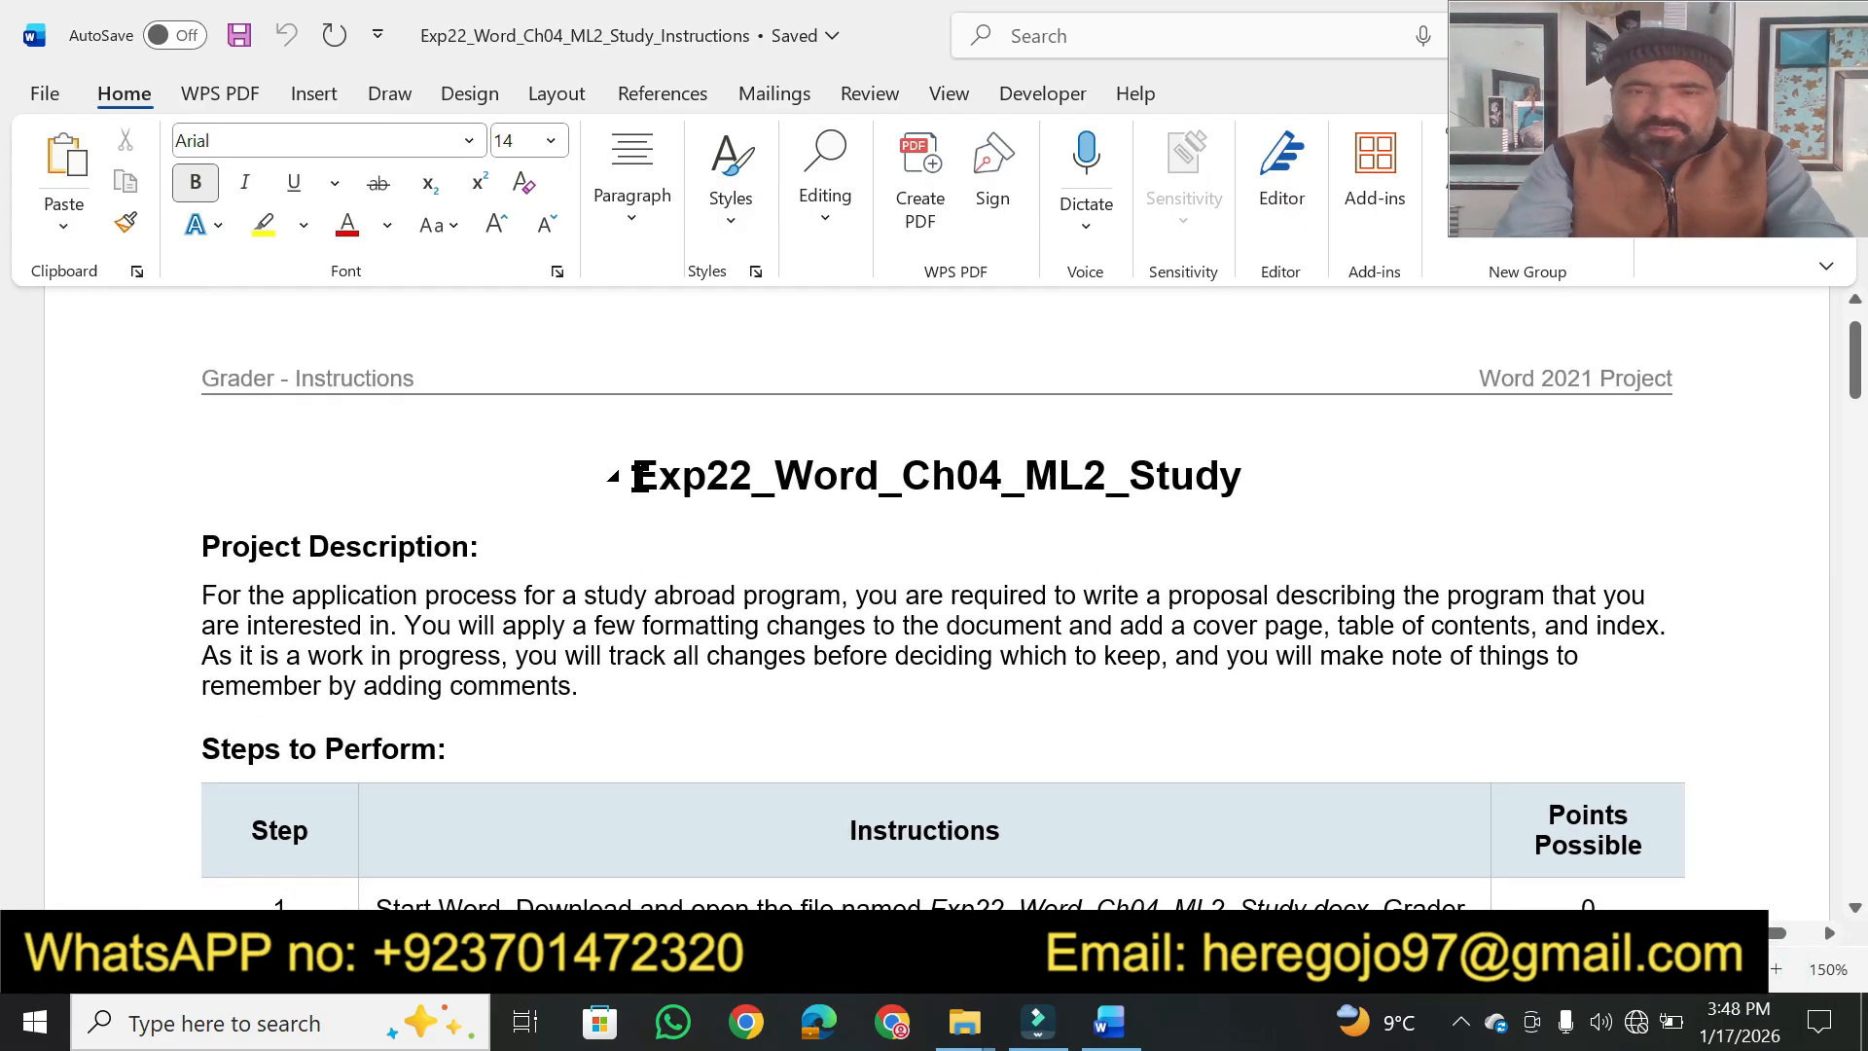
drag(639, 476, 1259, 477)
click(1468, 364)
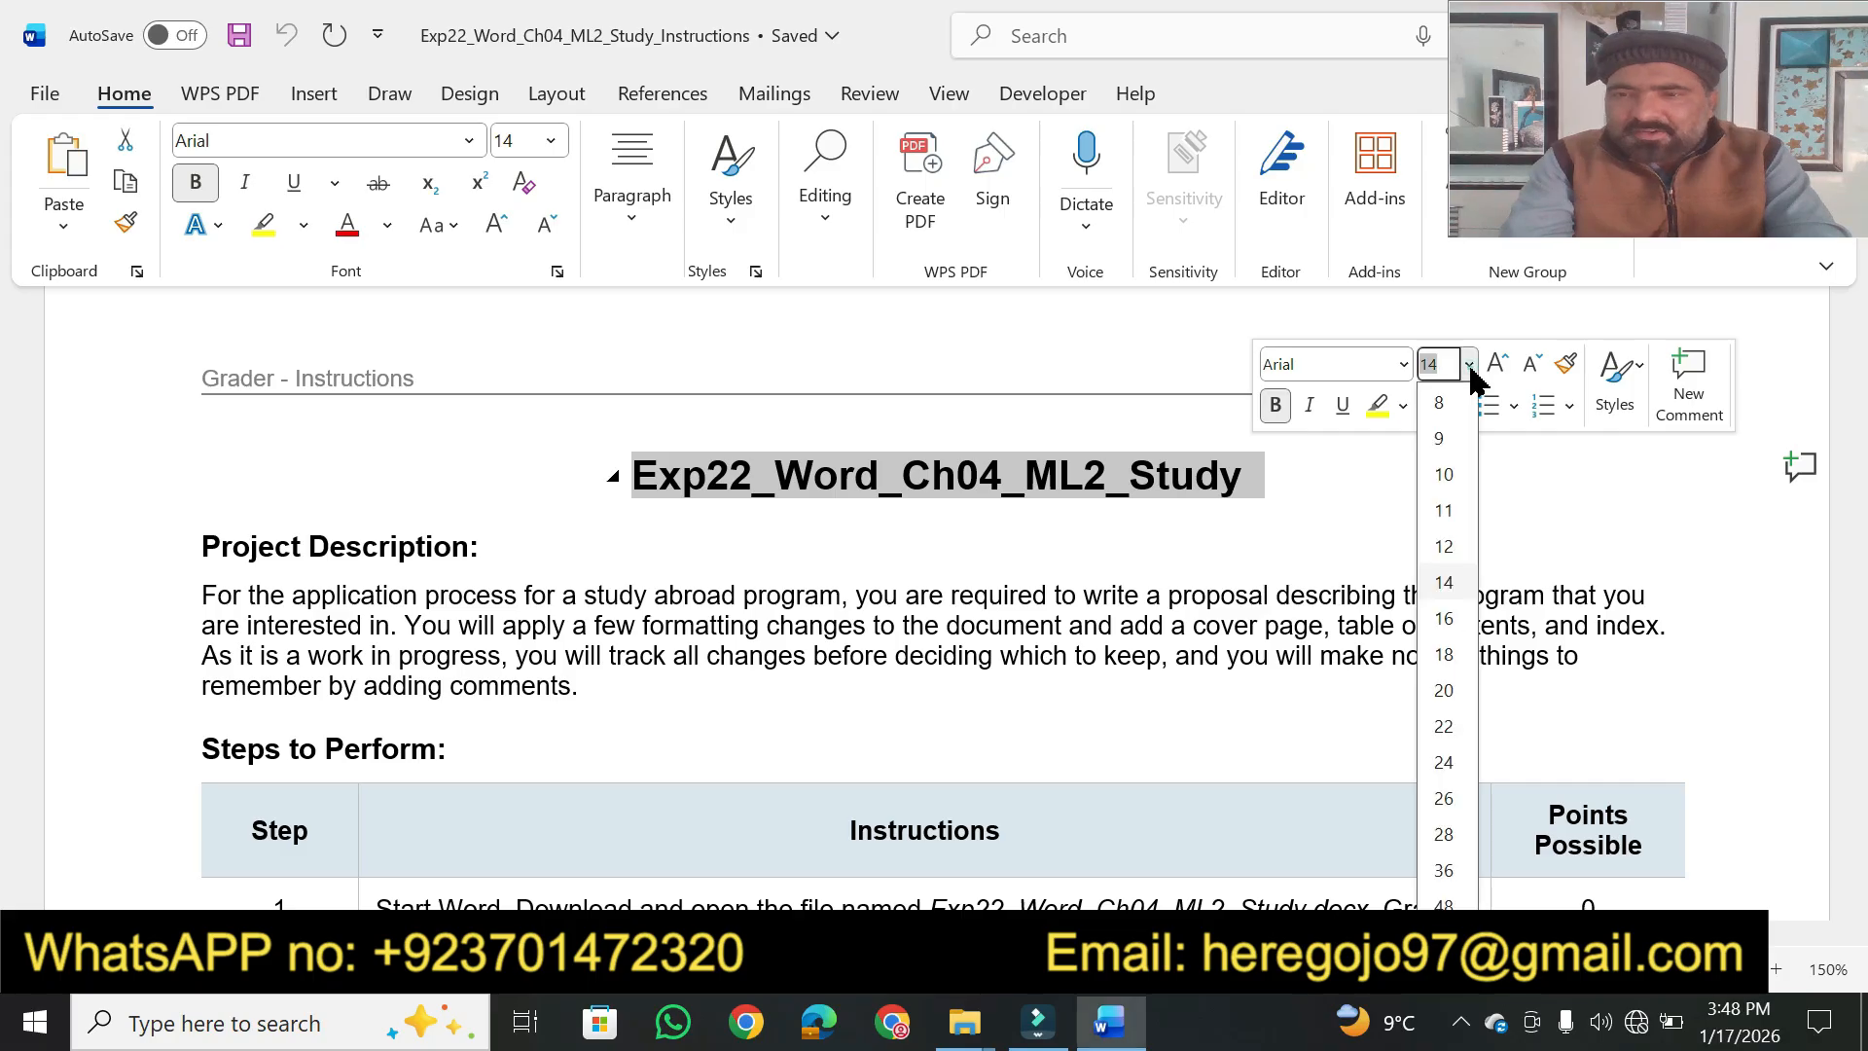
click(1453, 763)
click(1377, 404)
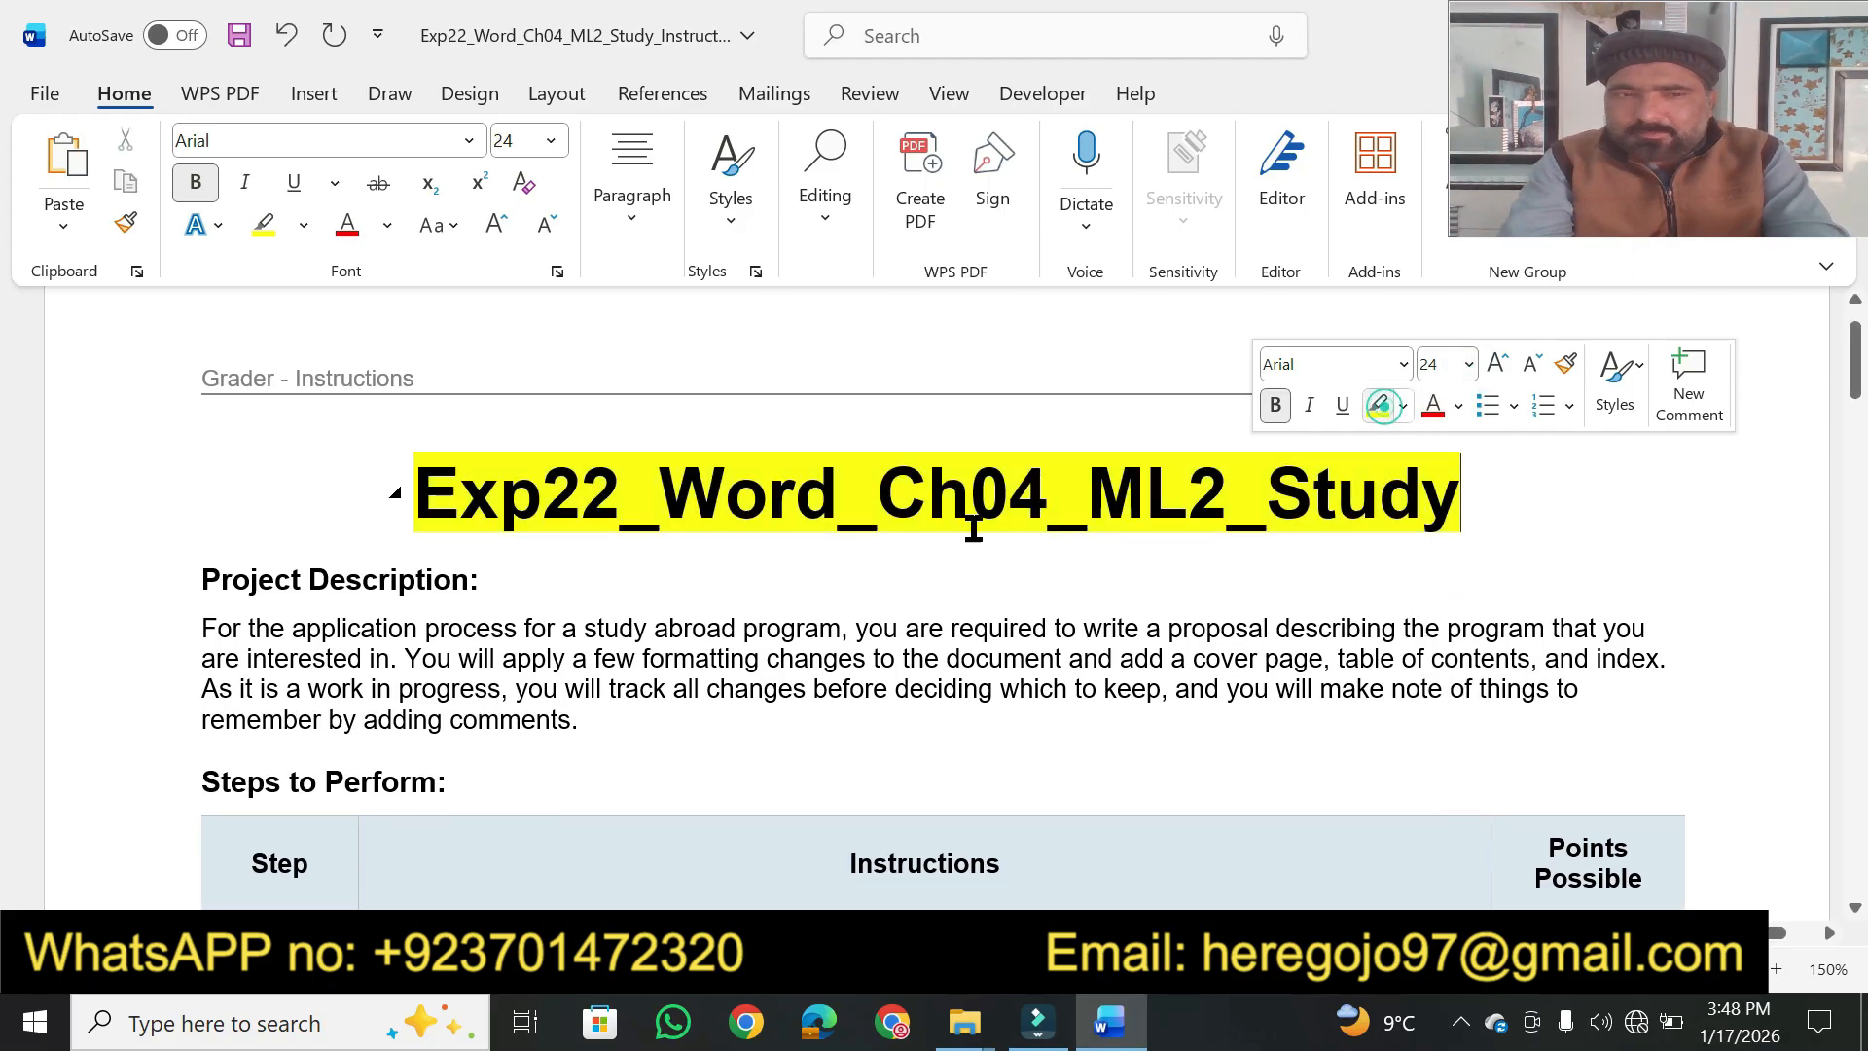
Set the "Project Description:" heading to font size 18 and highlight it in yellow
drag(493, 582, 216, 593)
click(429, 494)
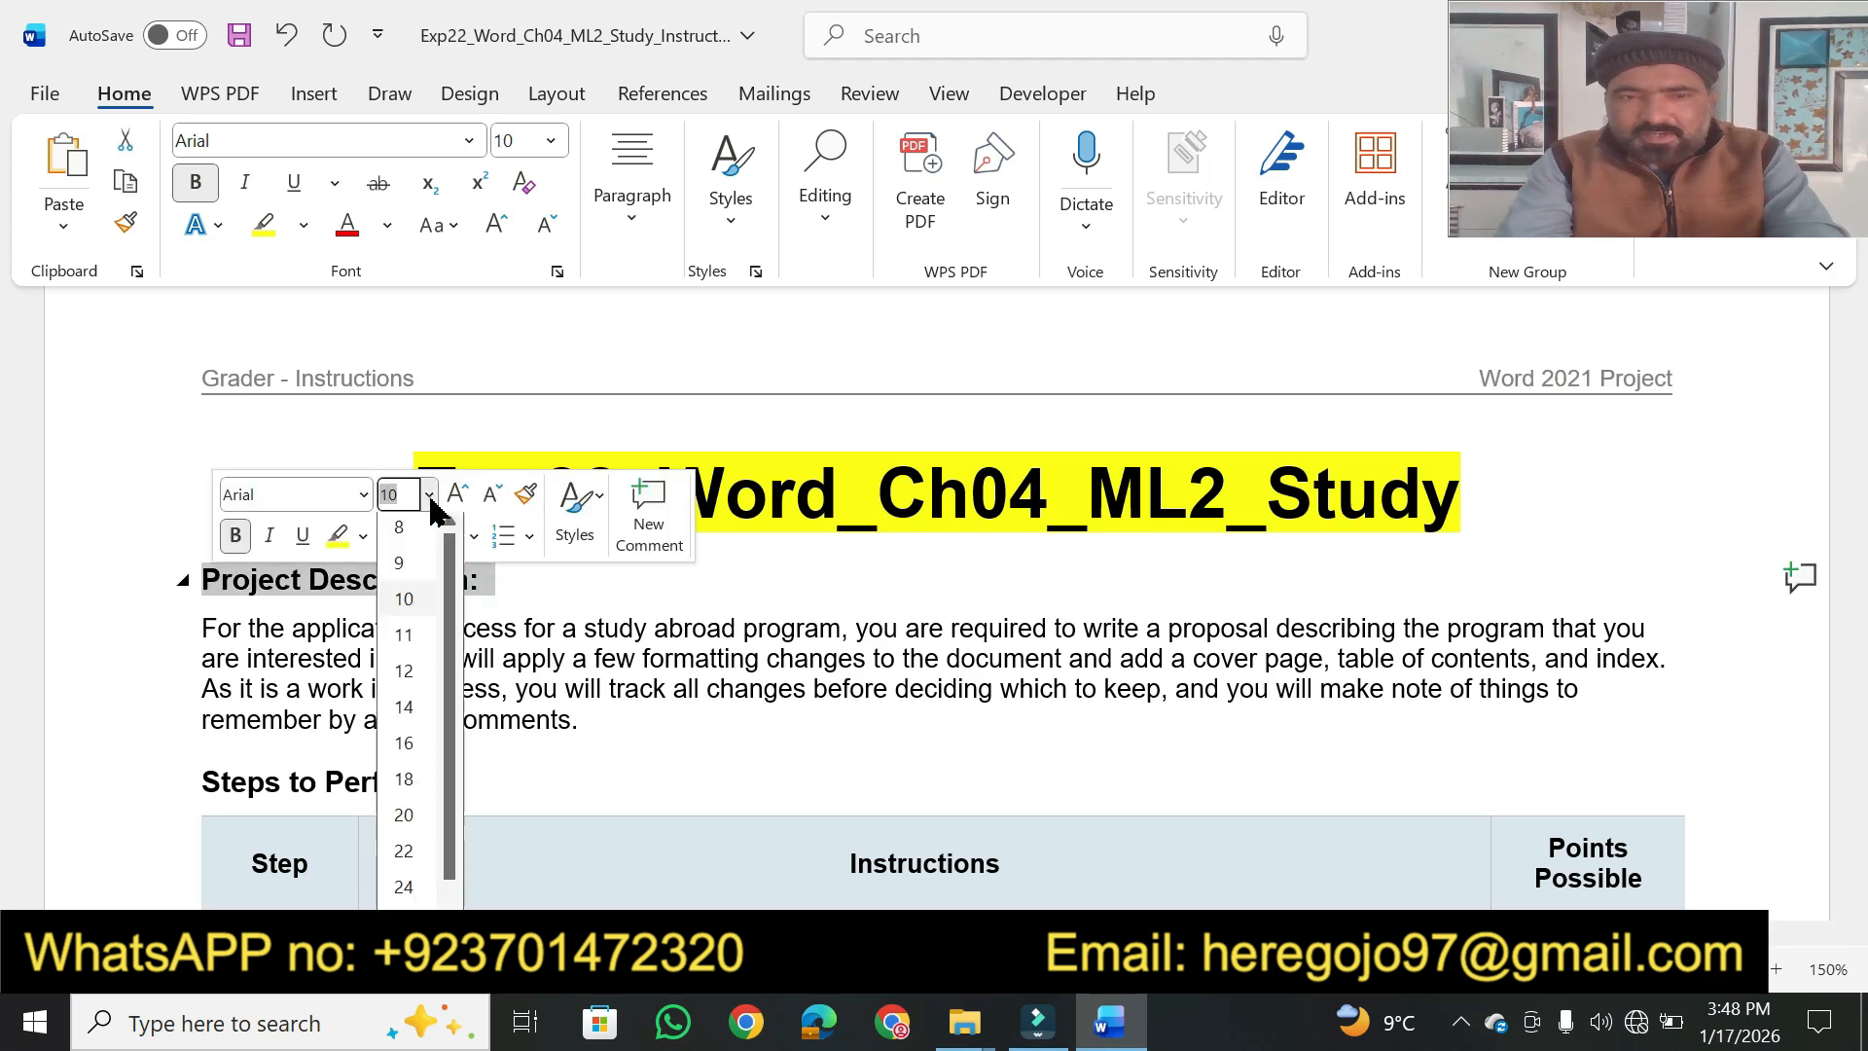
click(416, 793)
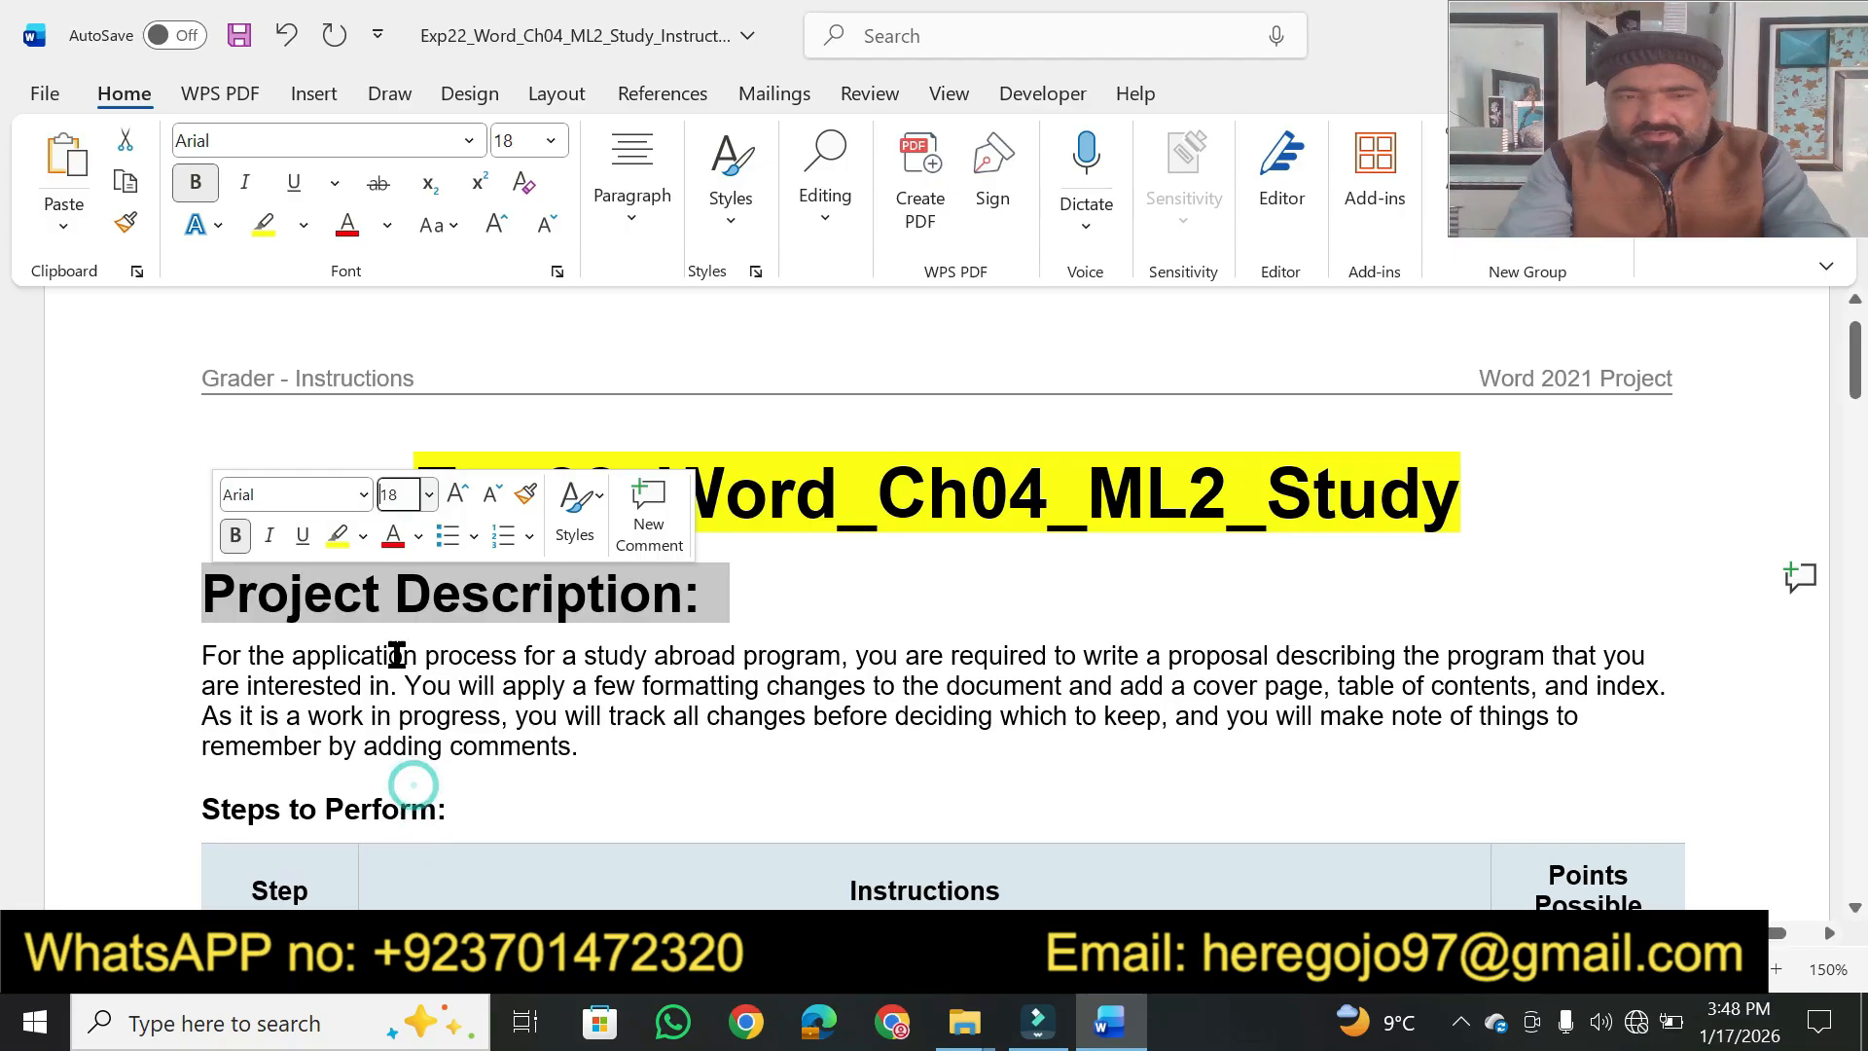
click(334, 538)
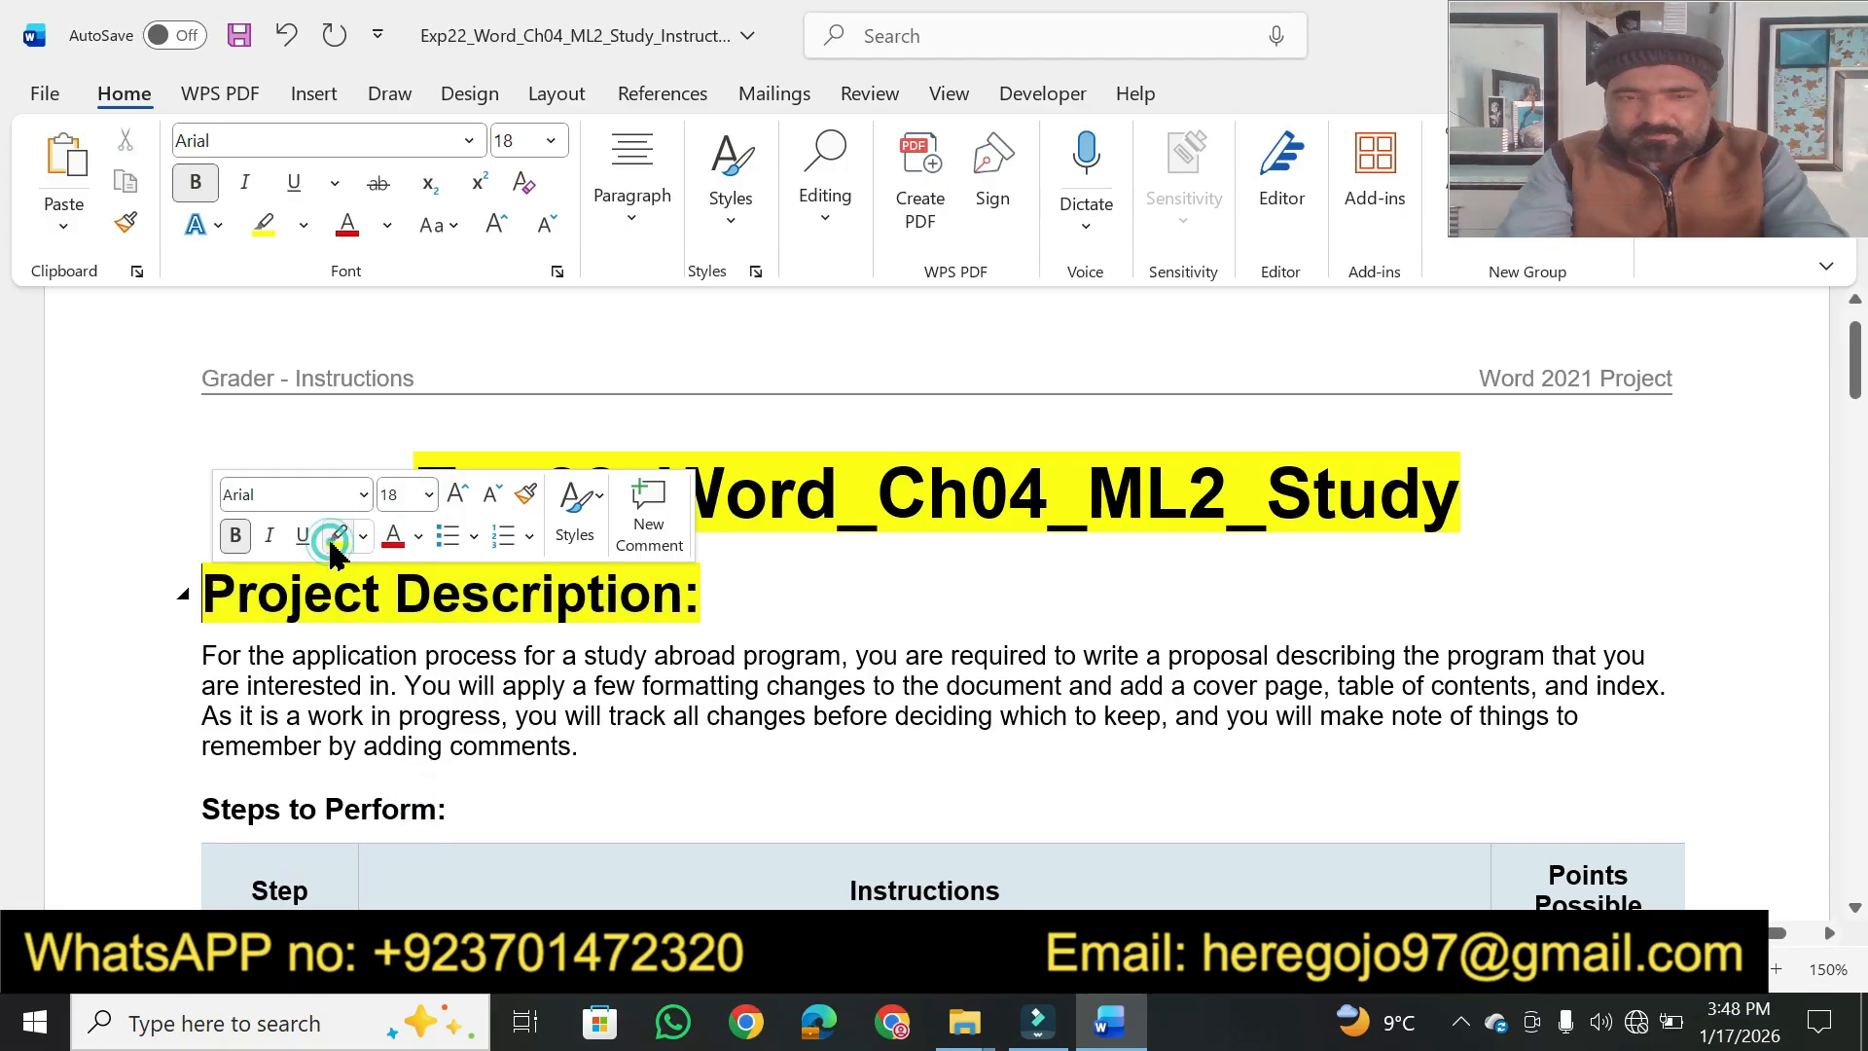
click(500, 742)
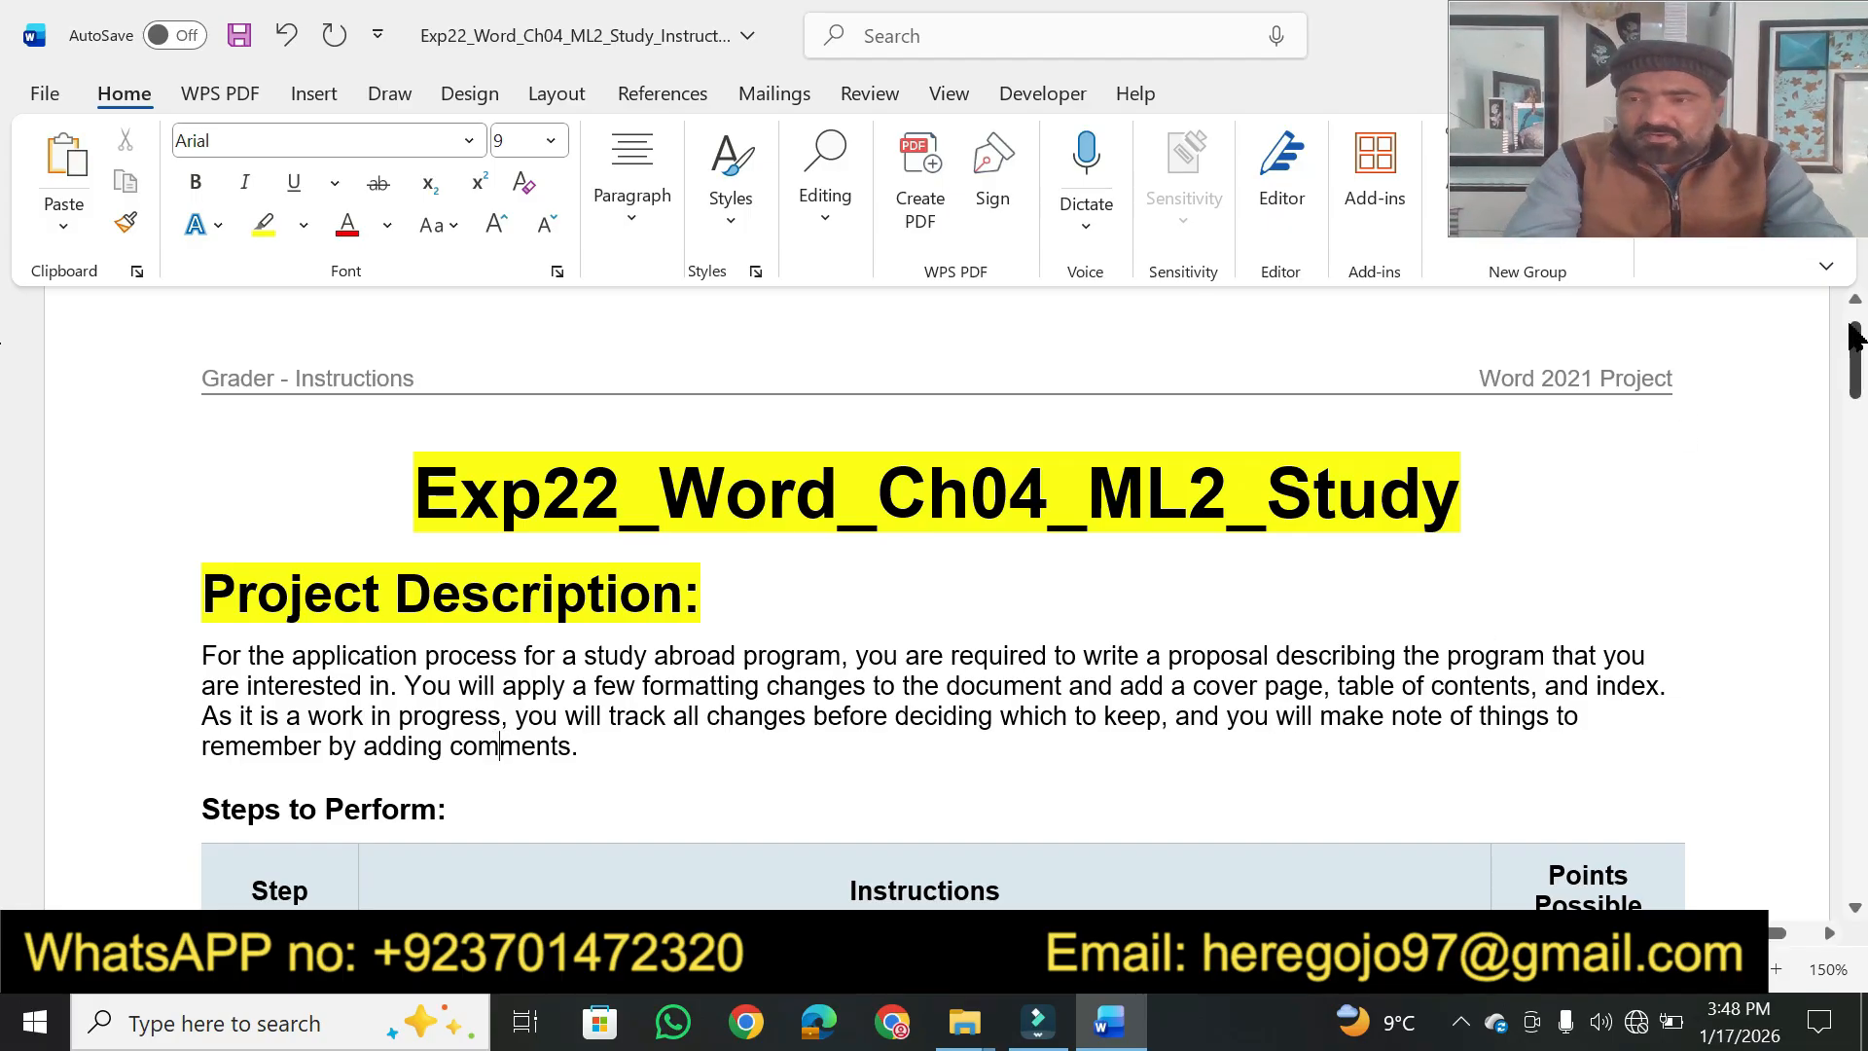
Highlight the whole instruction of step 15, at the end of the instructions table, in yellow
drag(1856, 360, 1858, 718)
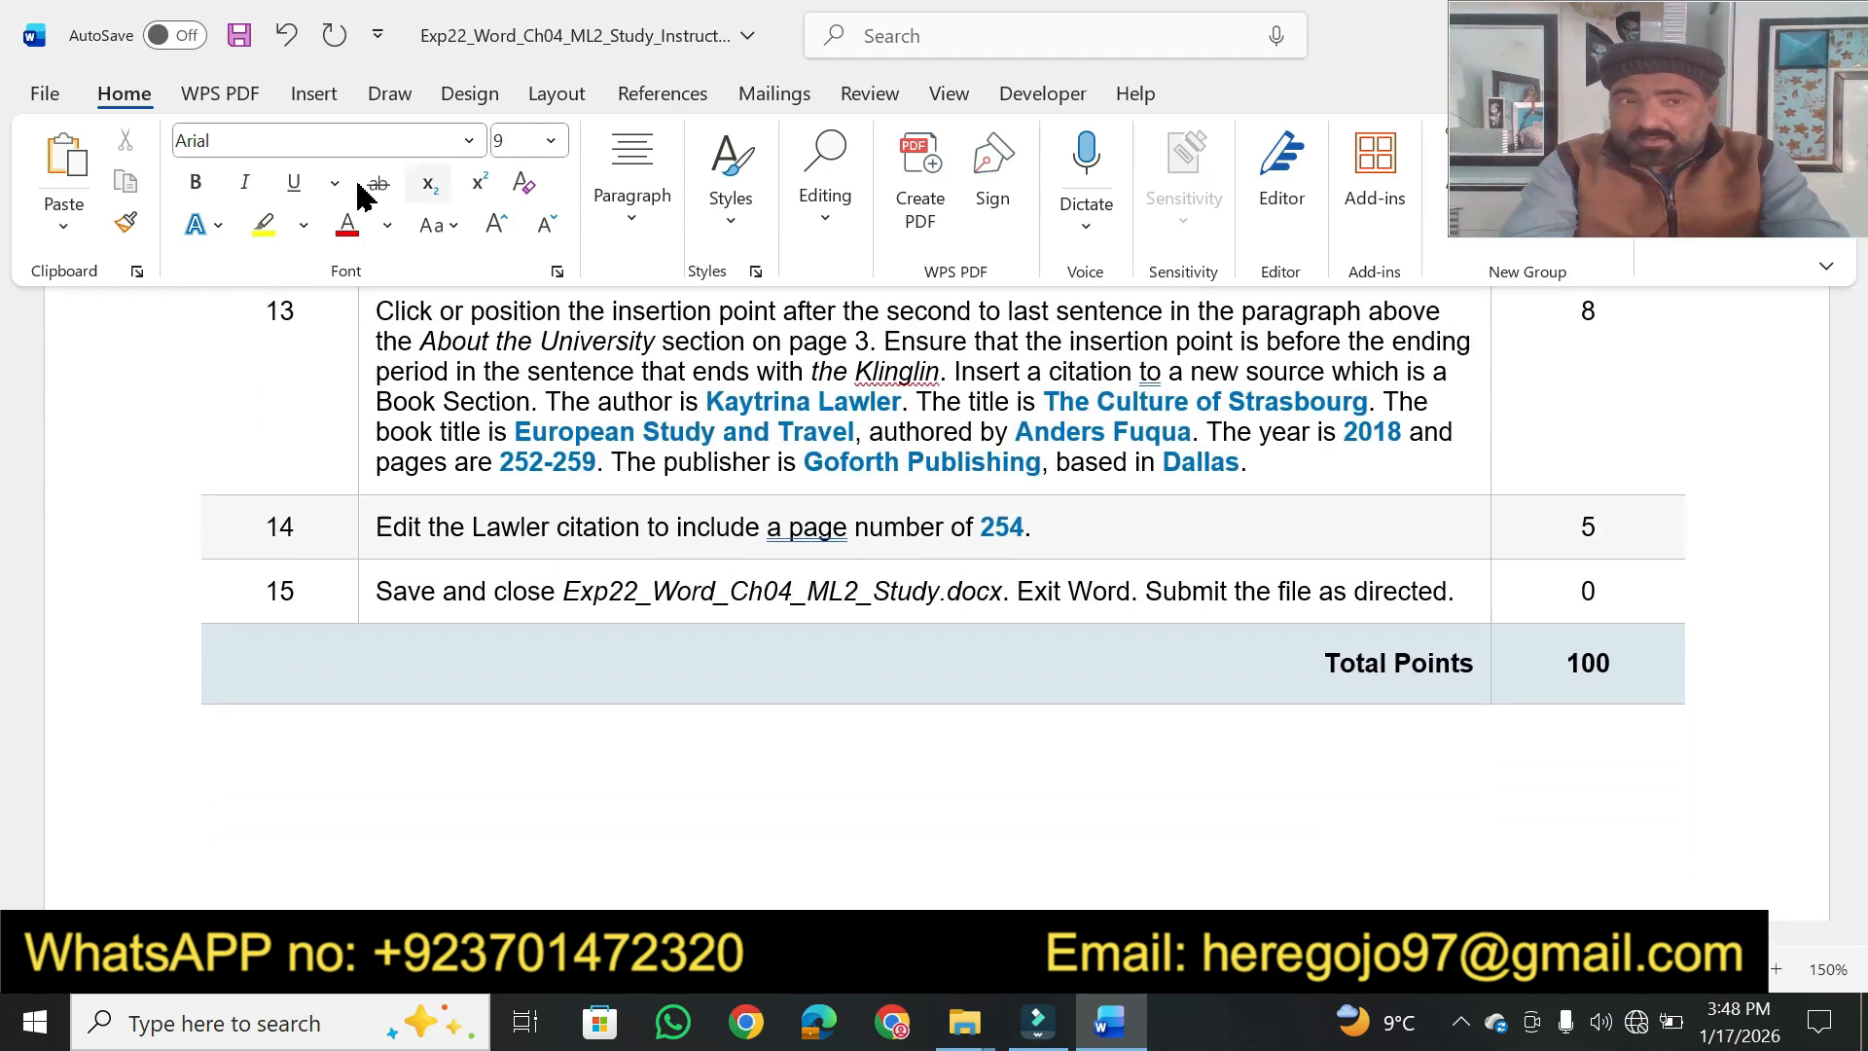
click(263, 226)
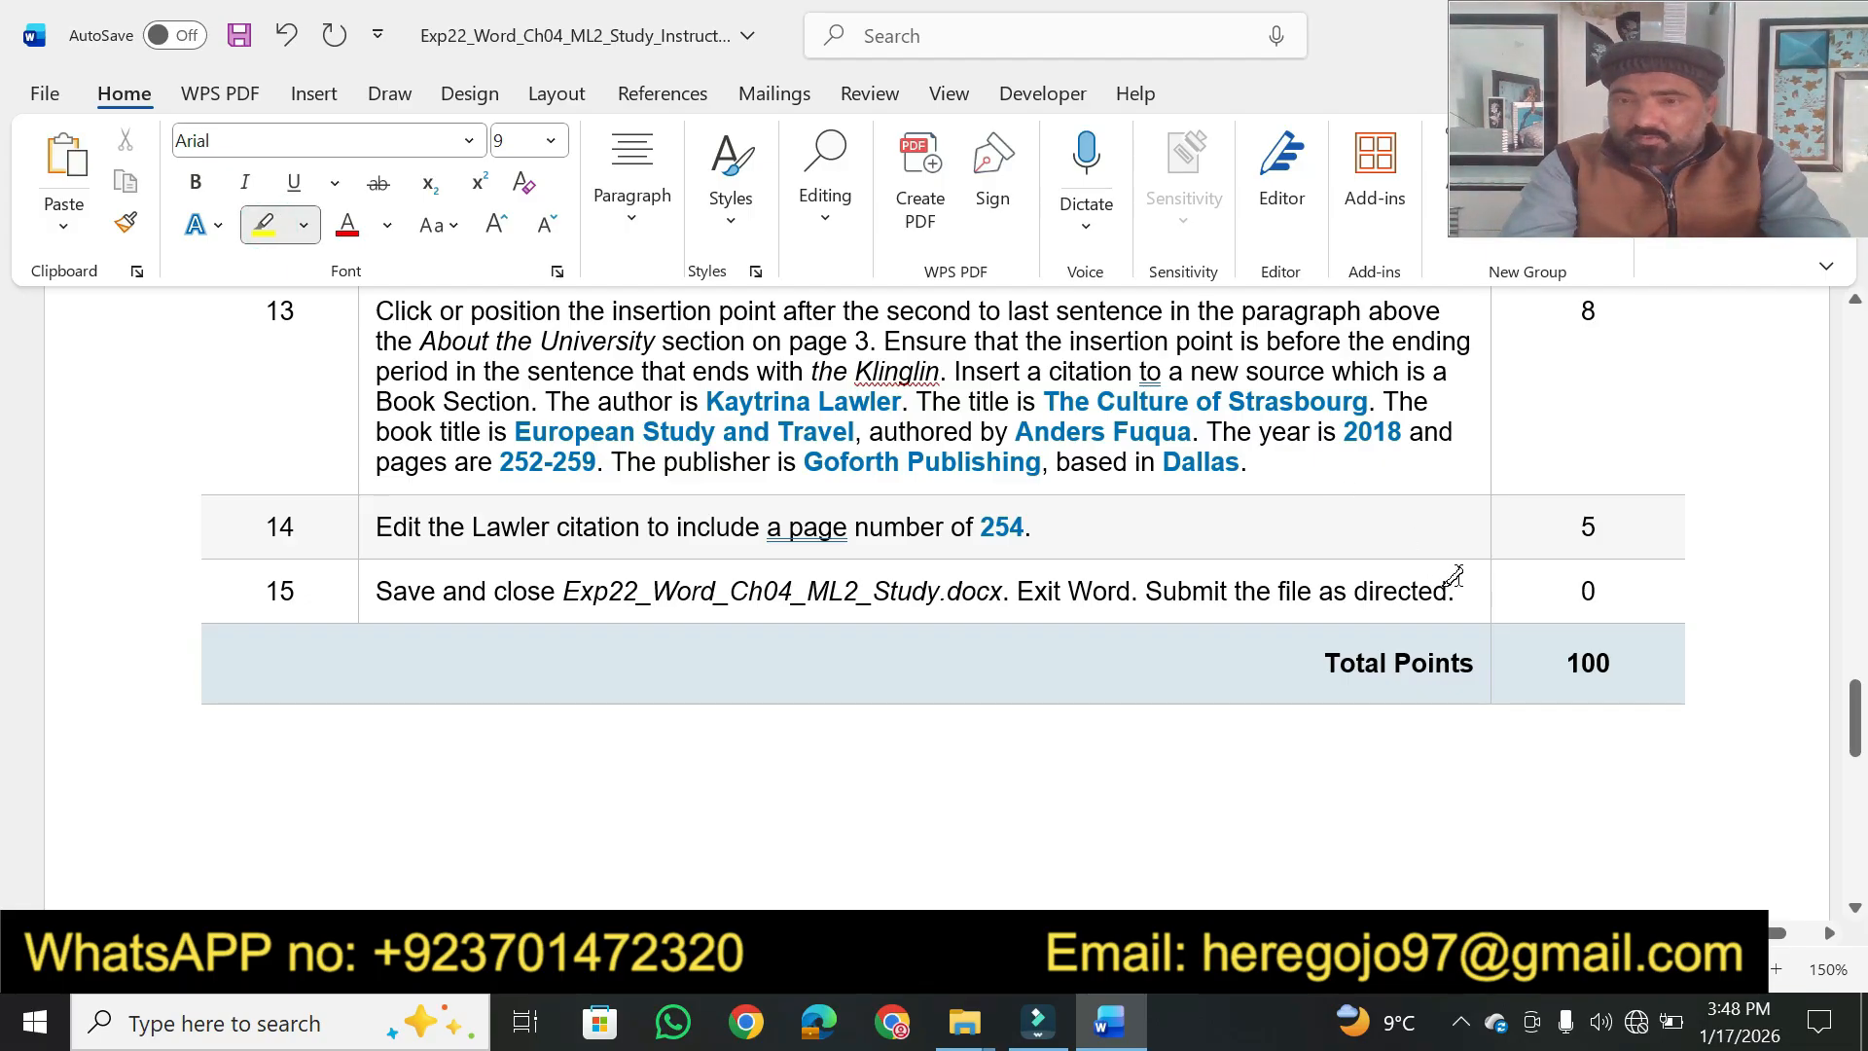
drag(1457, 592, 379, 593)
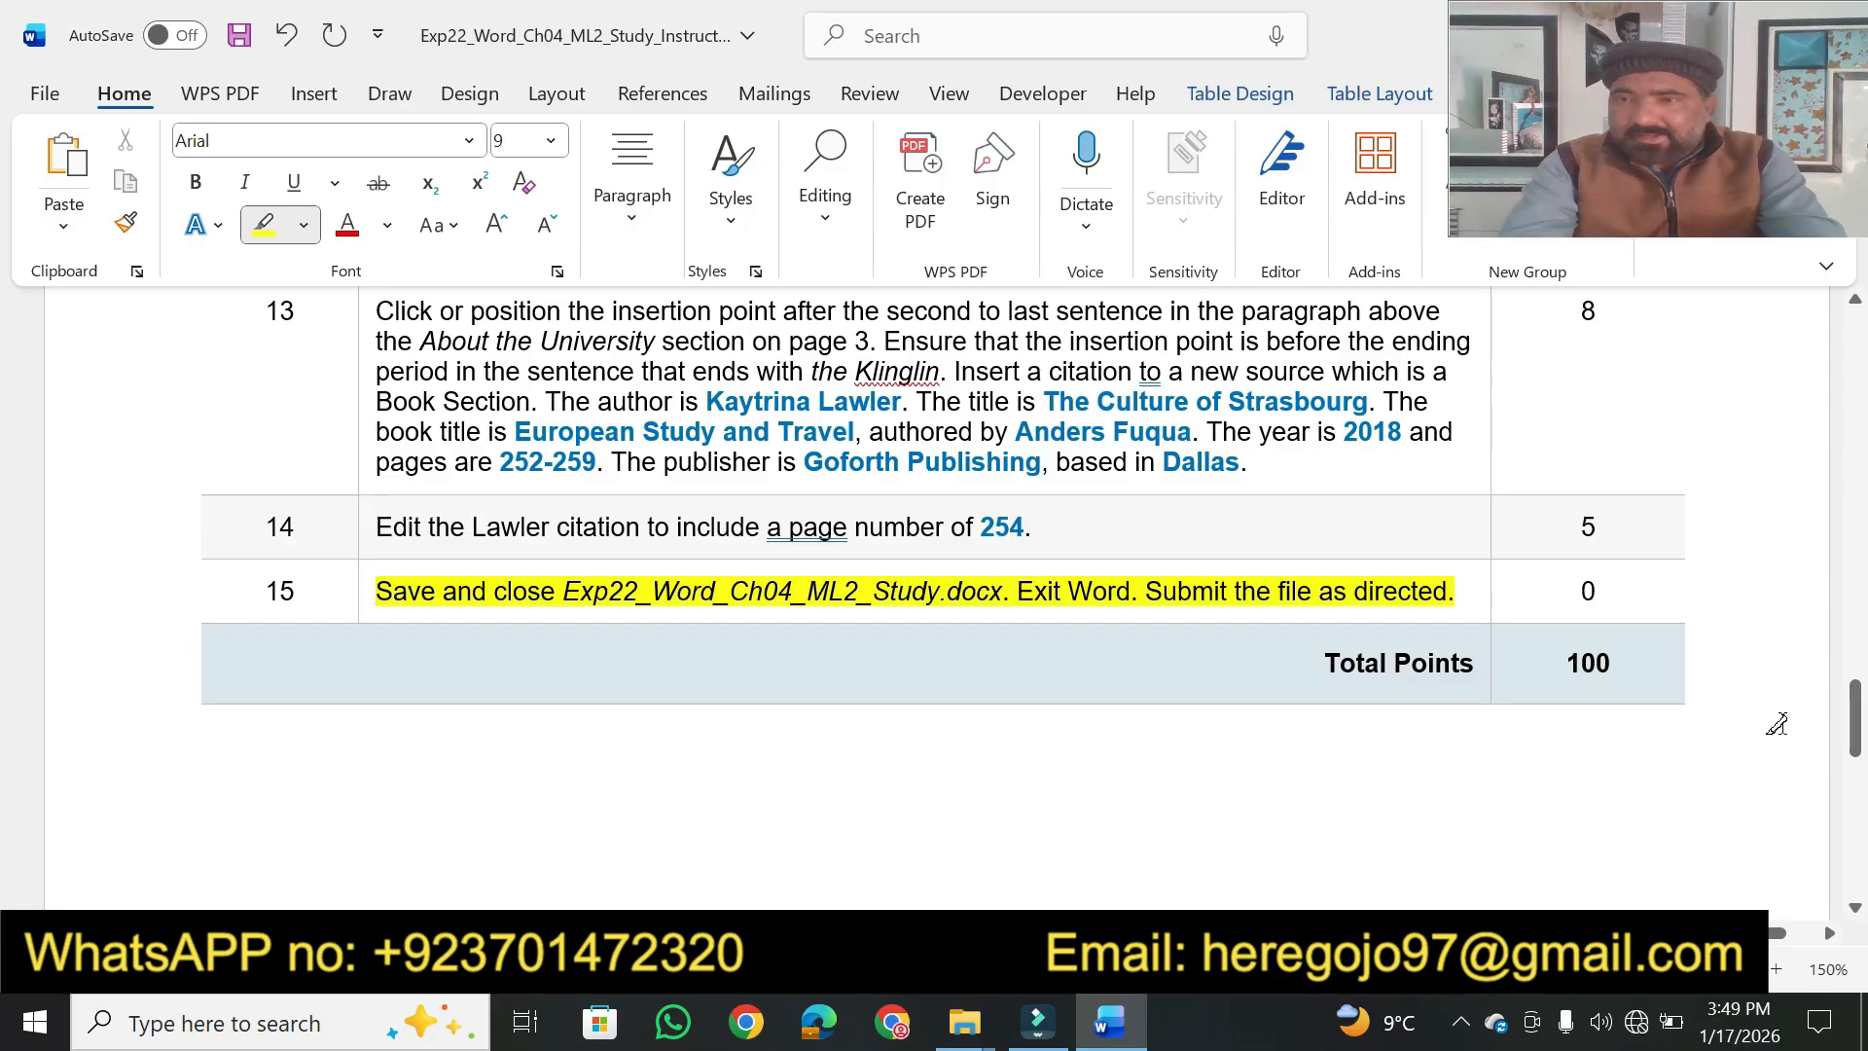
Highlight the key phrases of the project description paragraph in yellow, from "For the application process" through "by adding comments"
drag(1856, 745, 1858, 384)
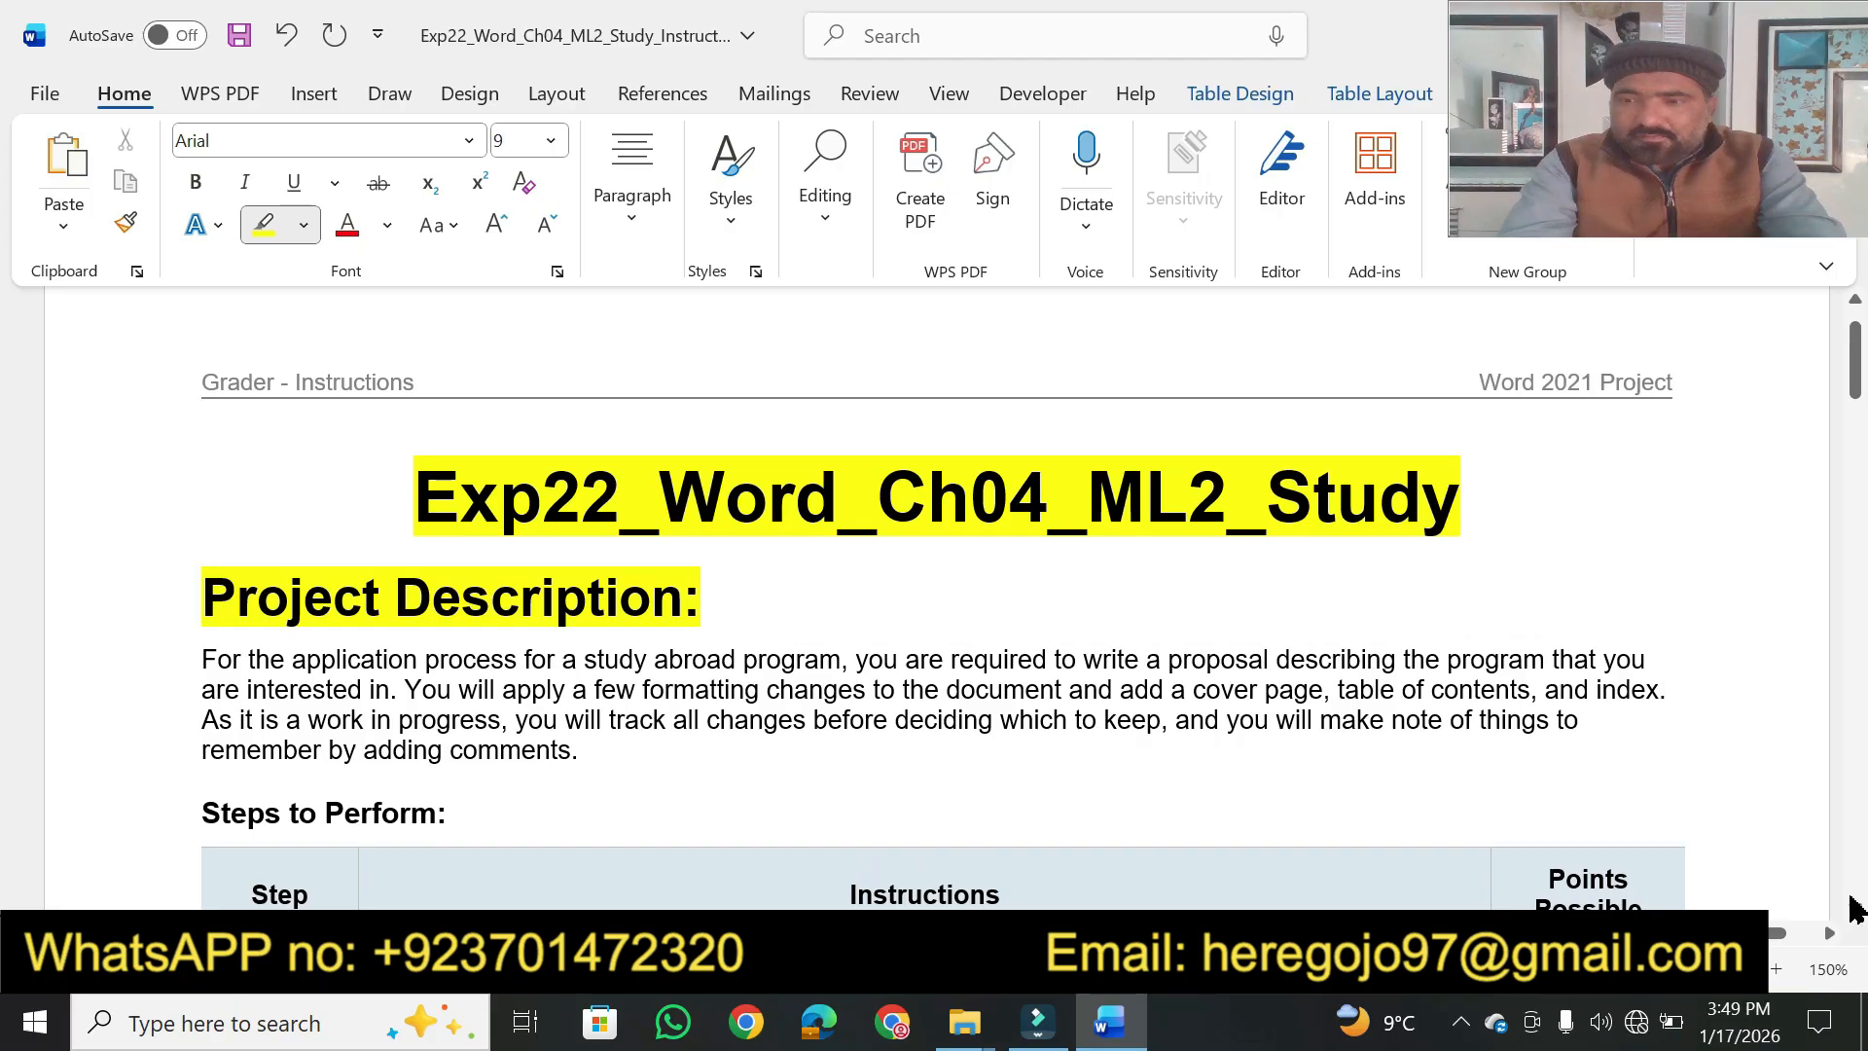
click(1856, 911)
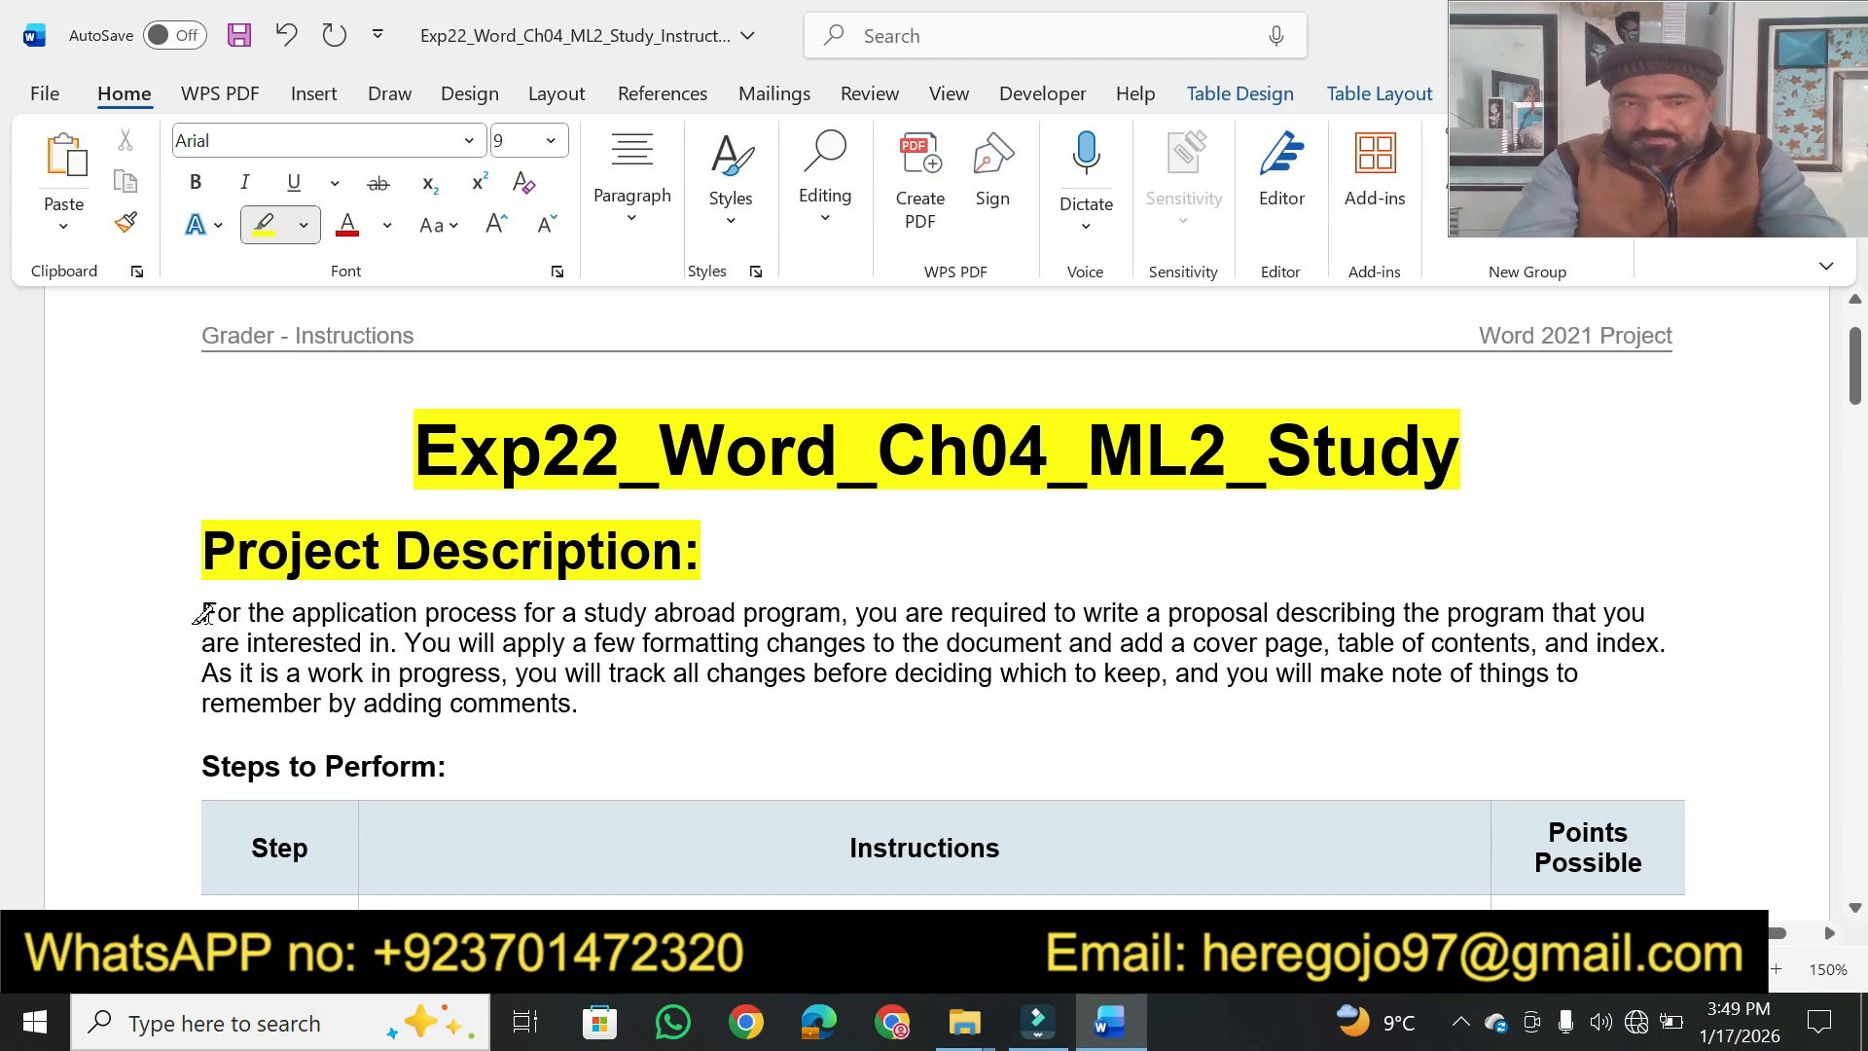
drag(204, 614, 828, 596)
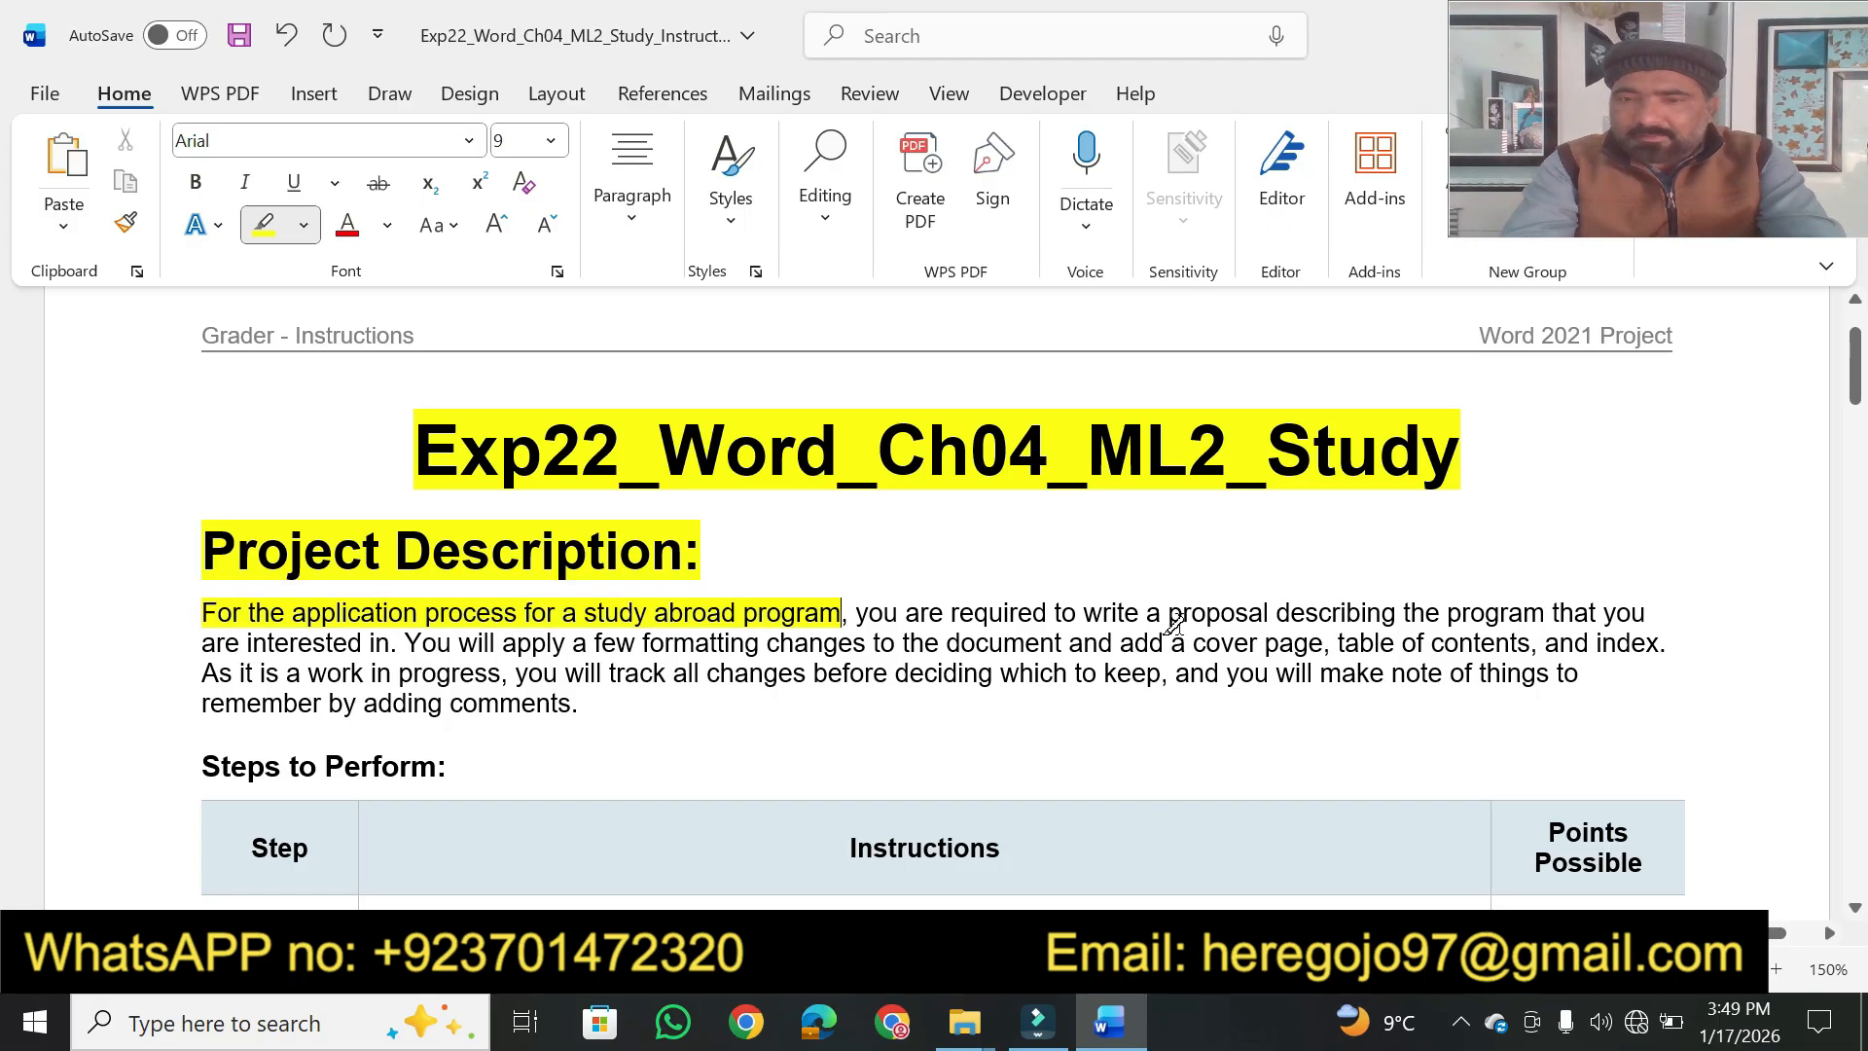
drag(1164, 615, 1654, 607)
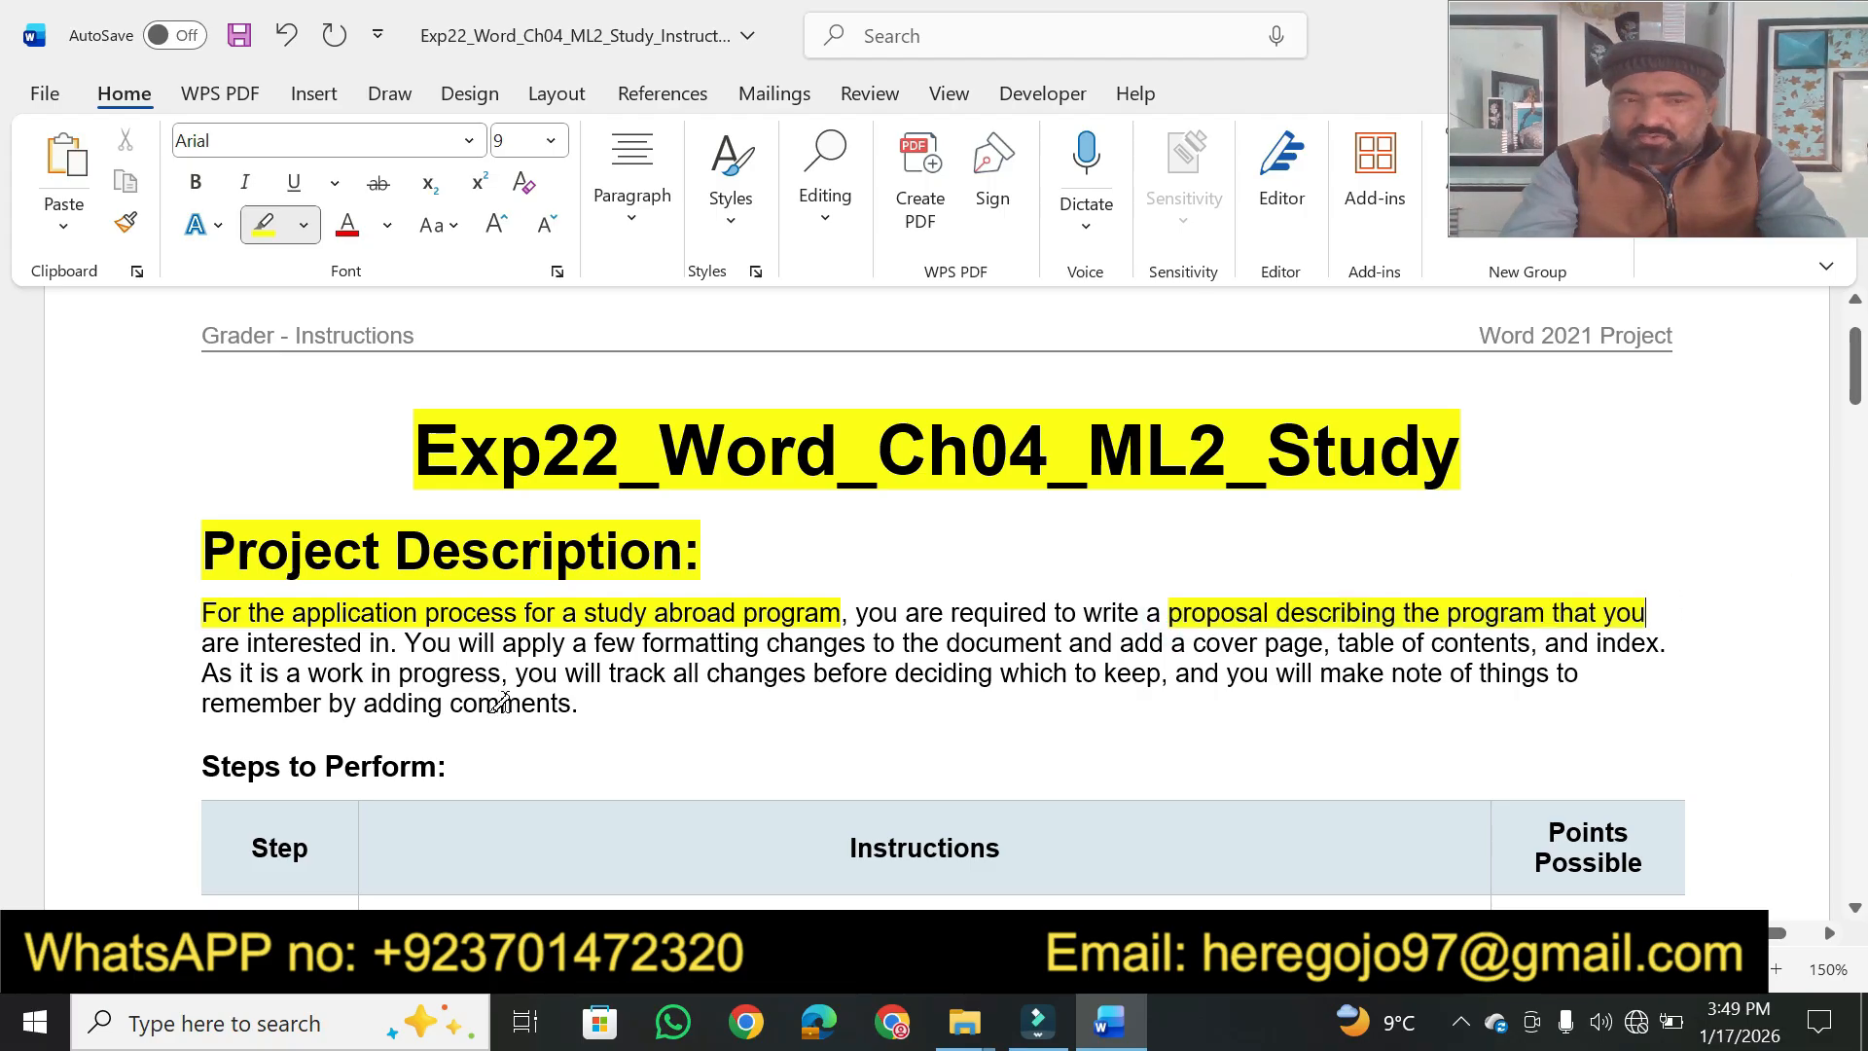
drag(240, 639, 389, 642)
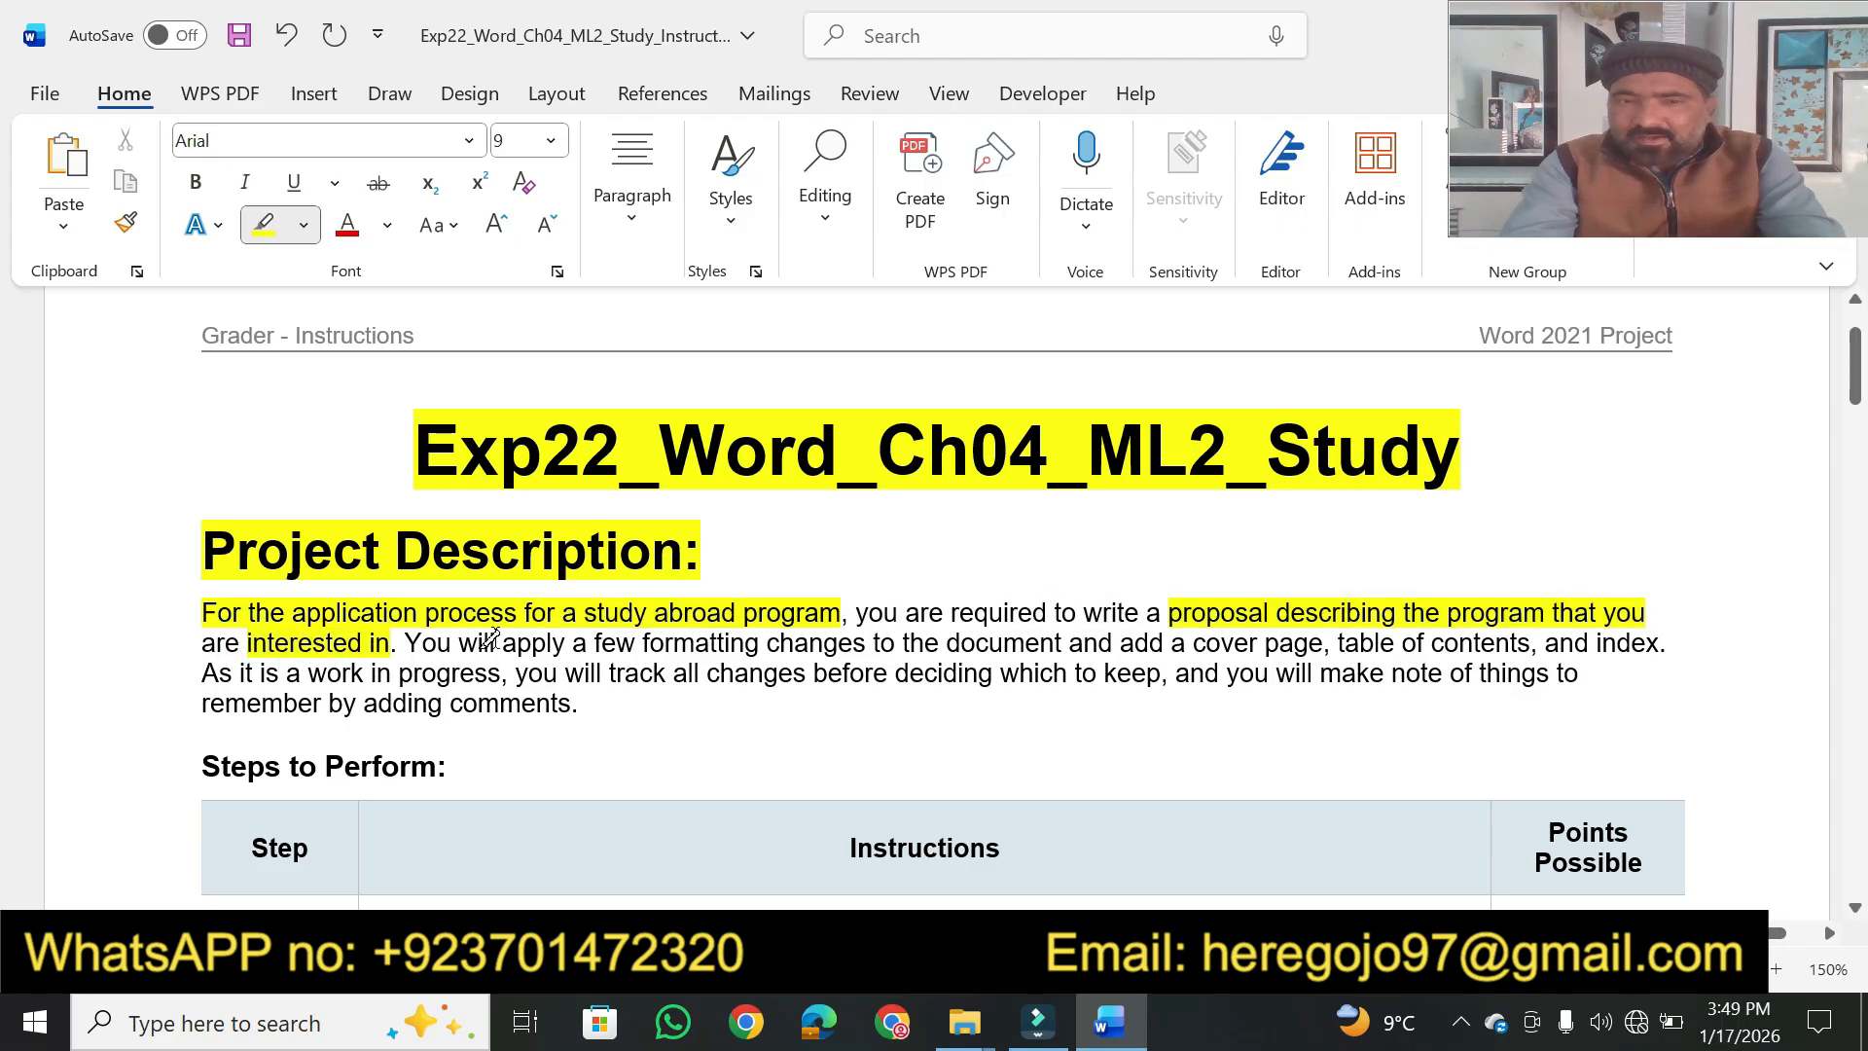
drag(535, 647, 1658, 644)
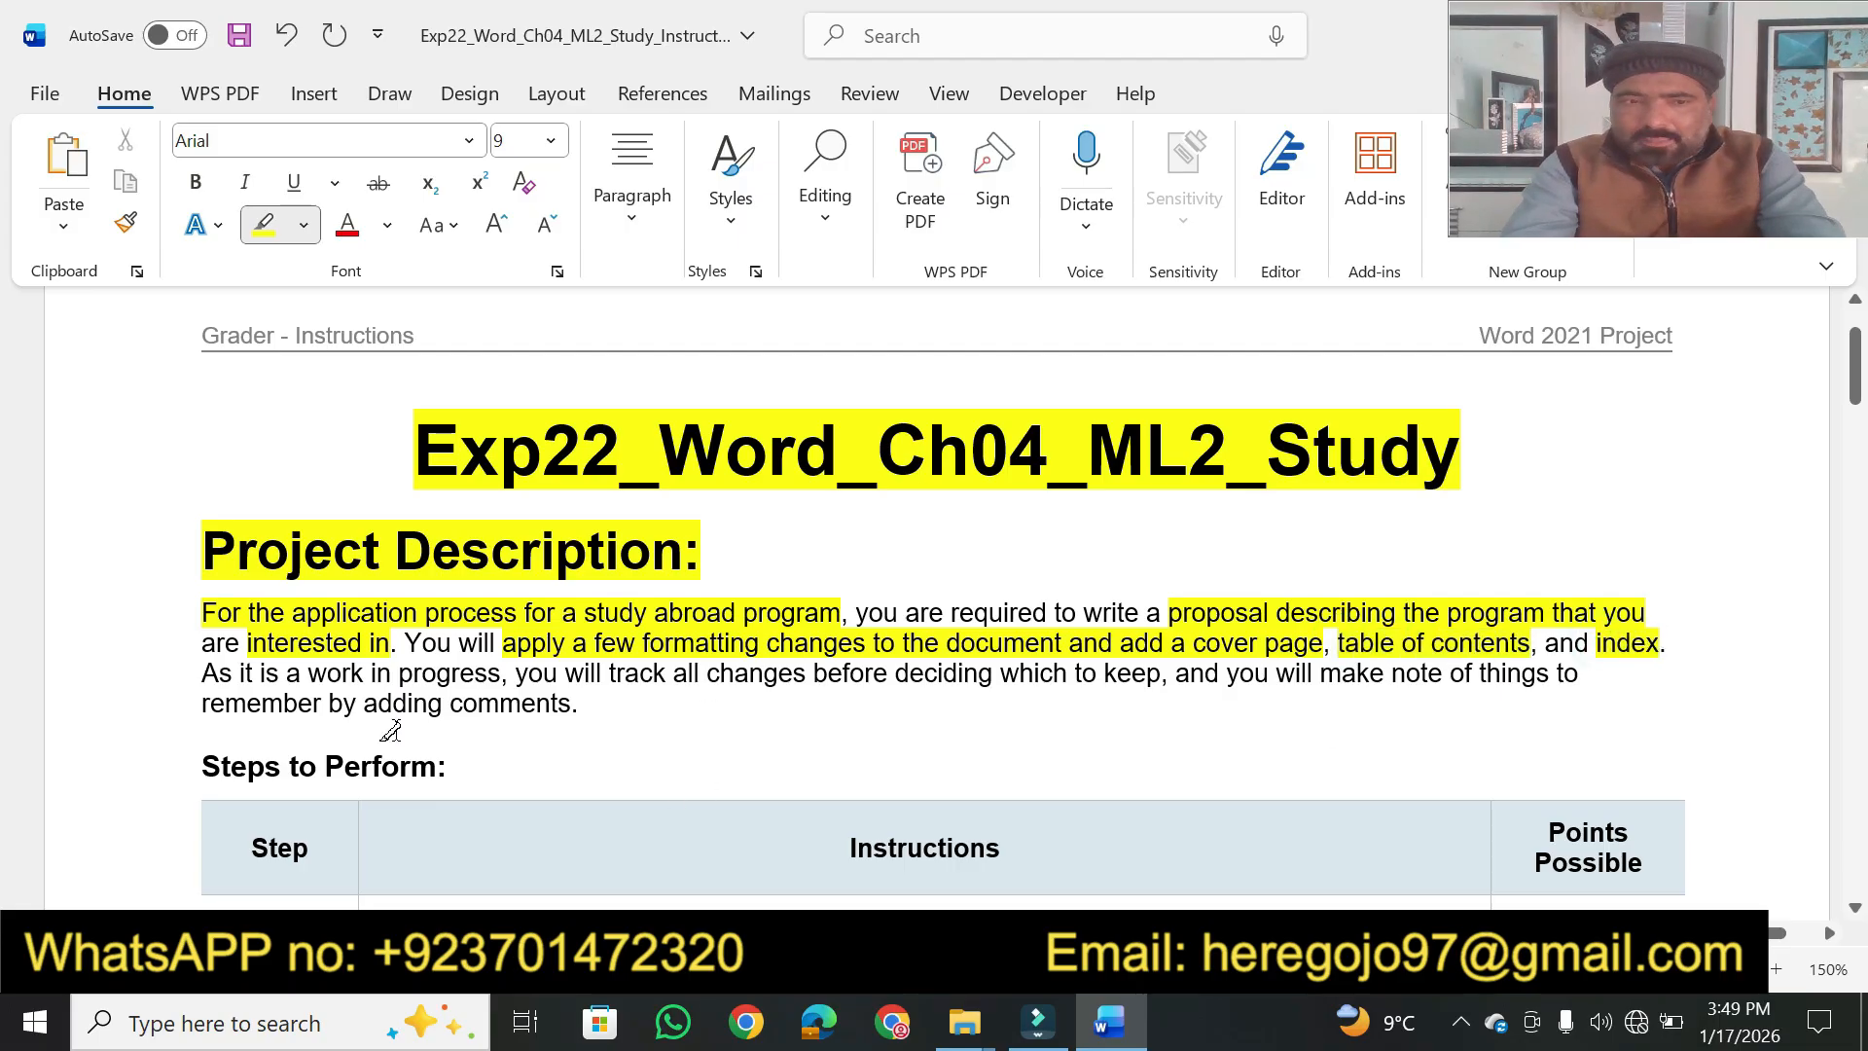
drag(307, 671, 1088, 662)
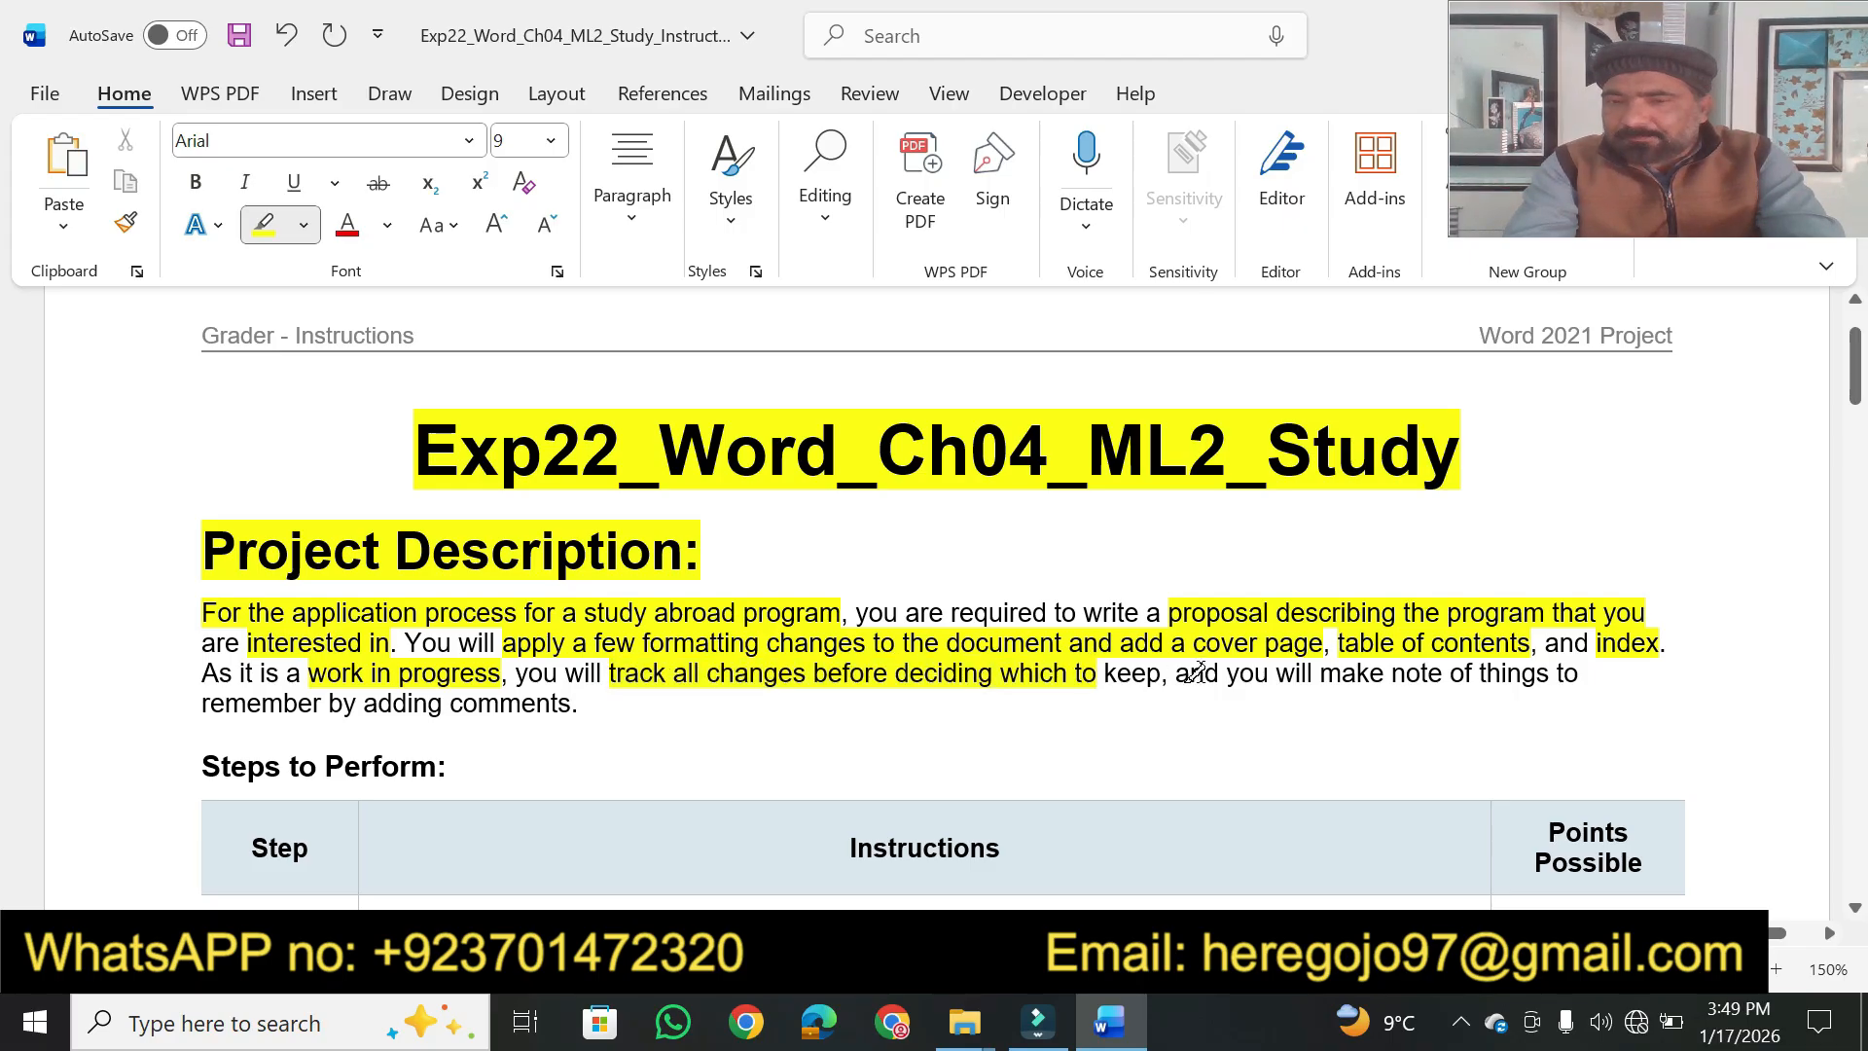
drag(1389, 673, 1508, 675)
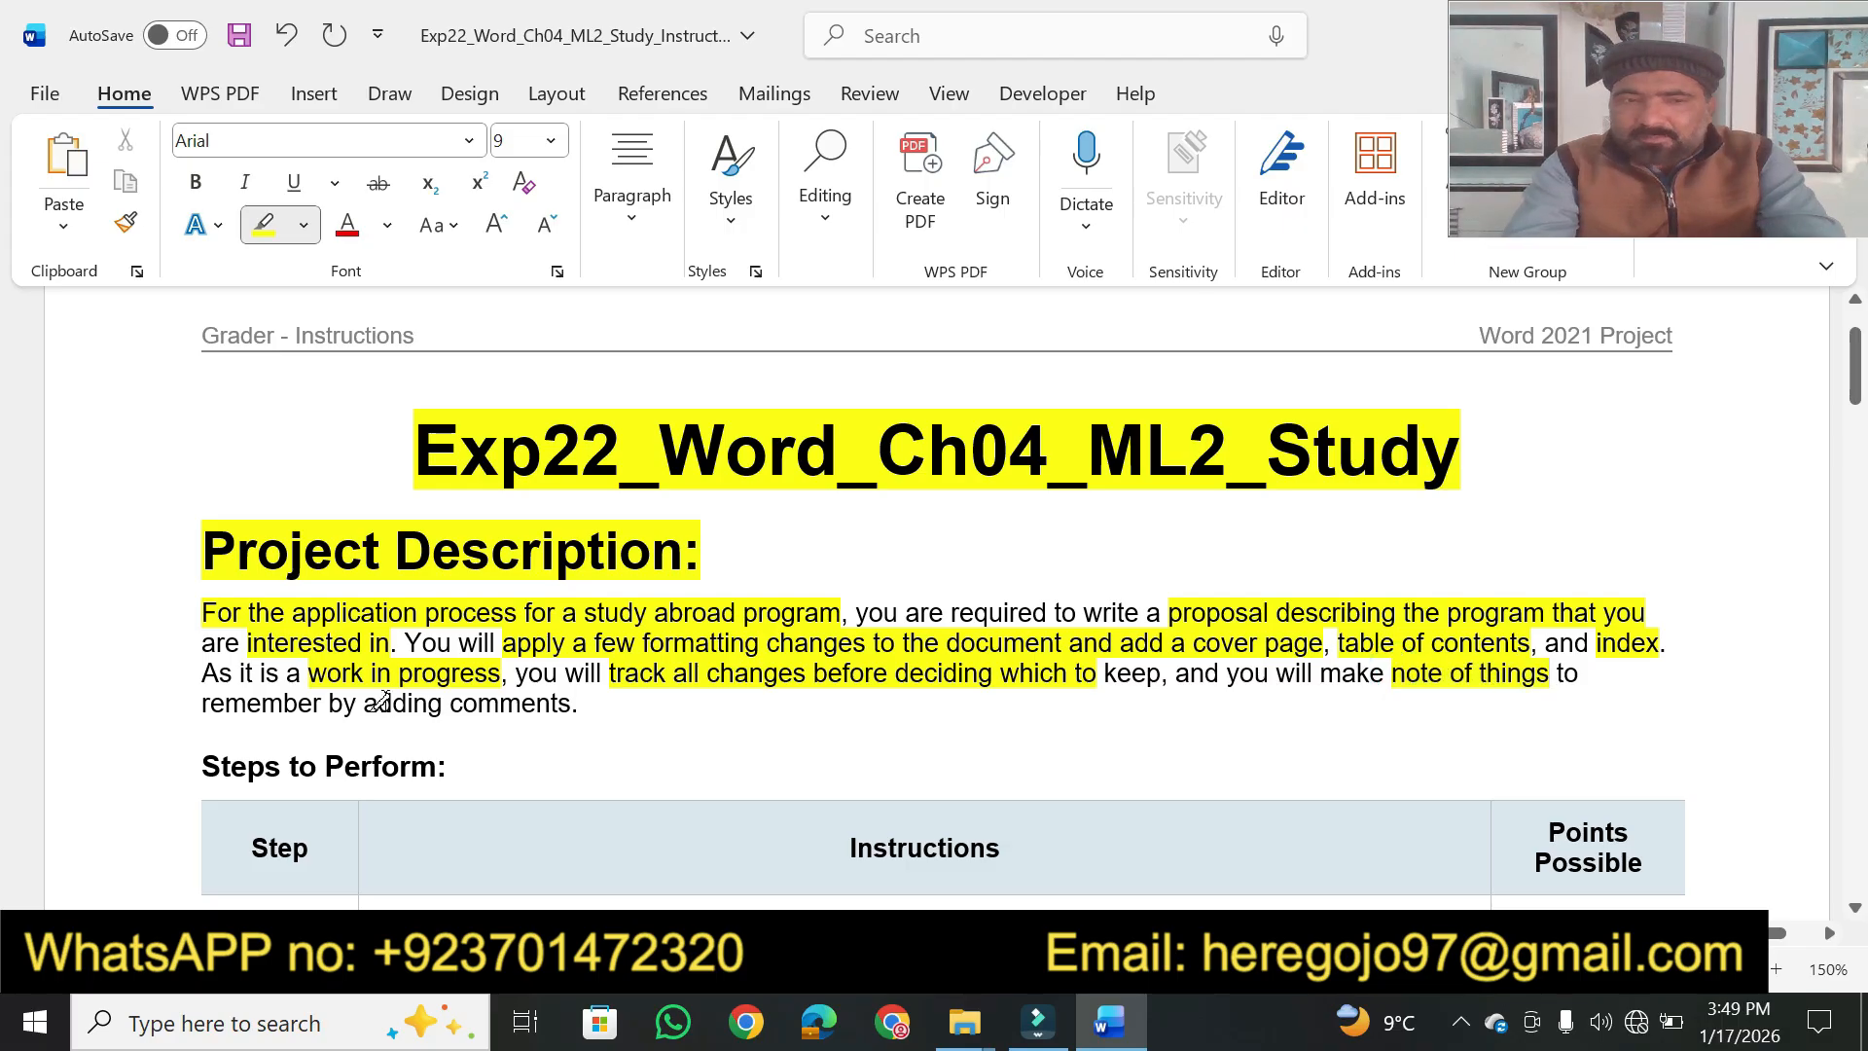
drag(330, 703, 572, 701)
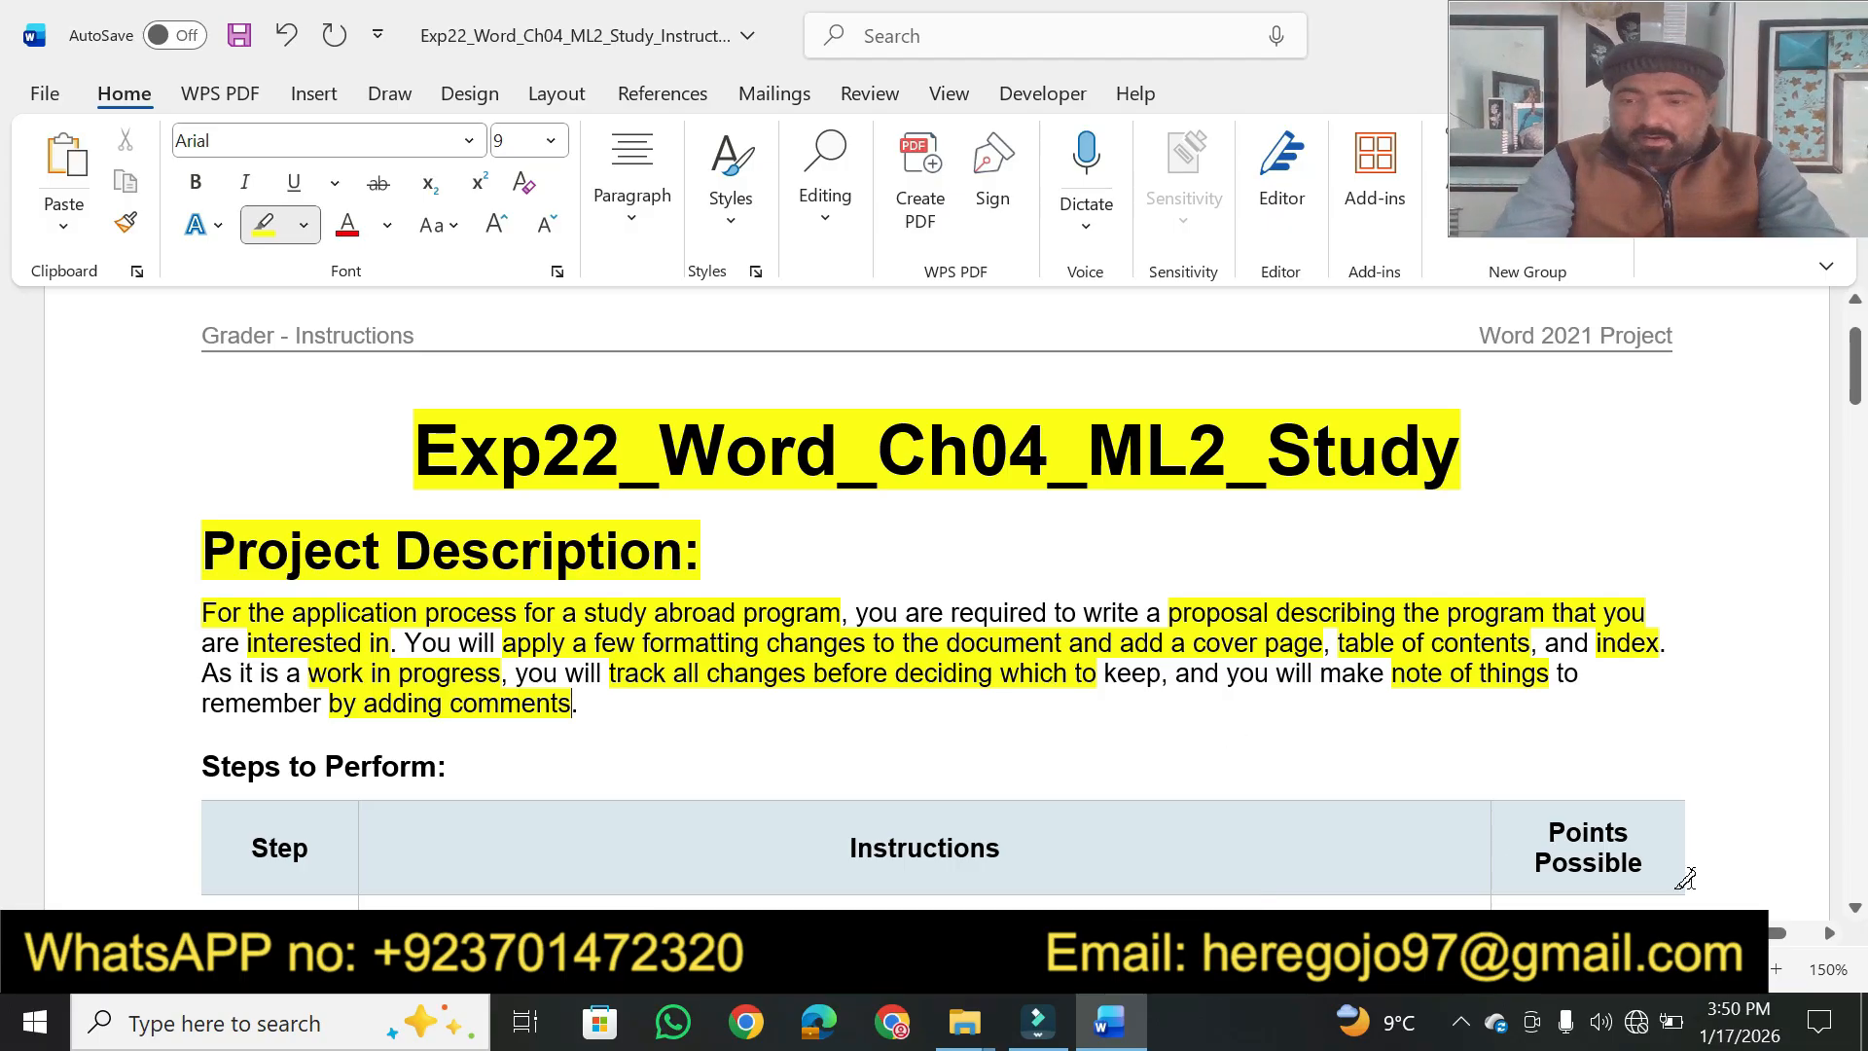
Highlight the "Steps to Perform:" heading, the Instructions column header and the key phrases of step 1 in yellow
scroll(1857, 918, down, 5)
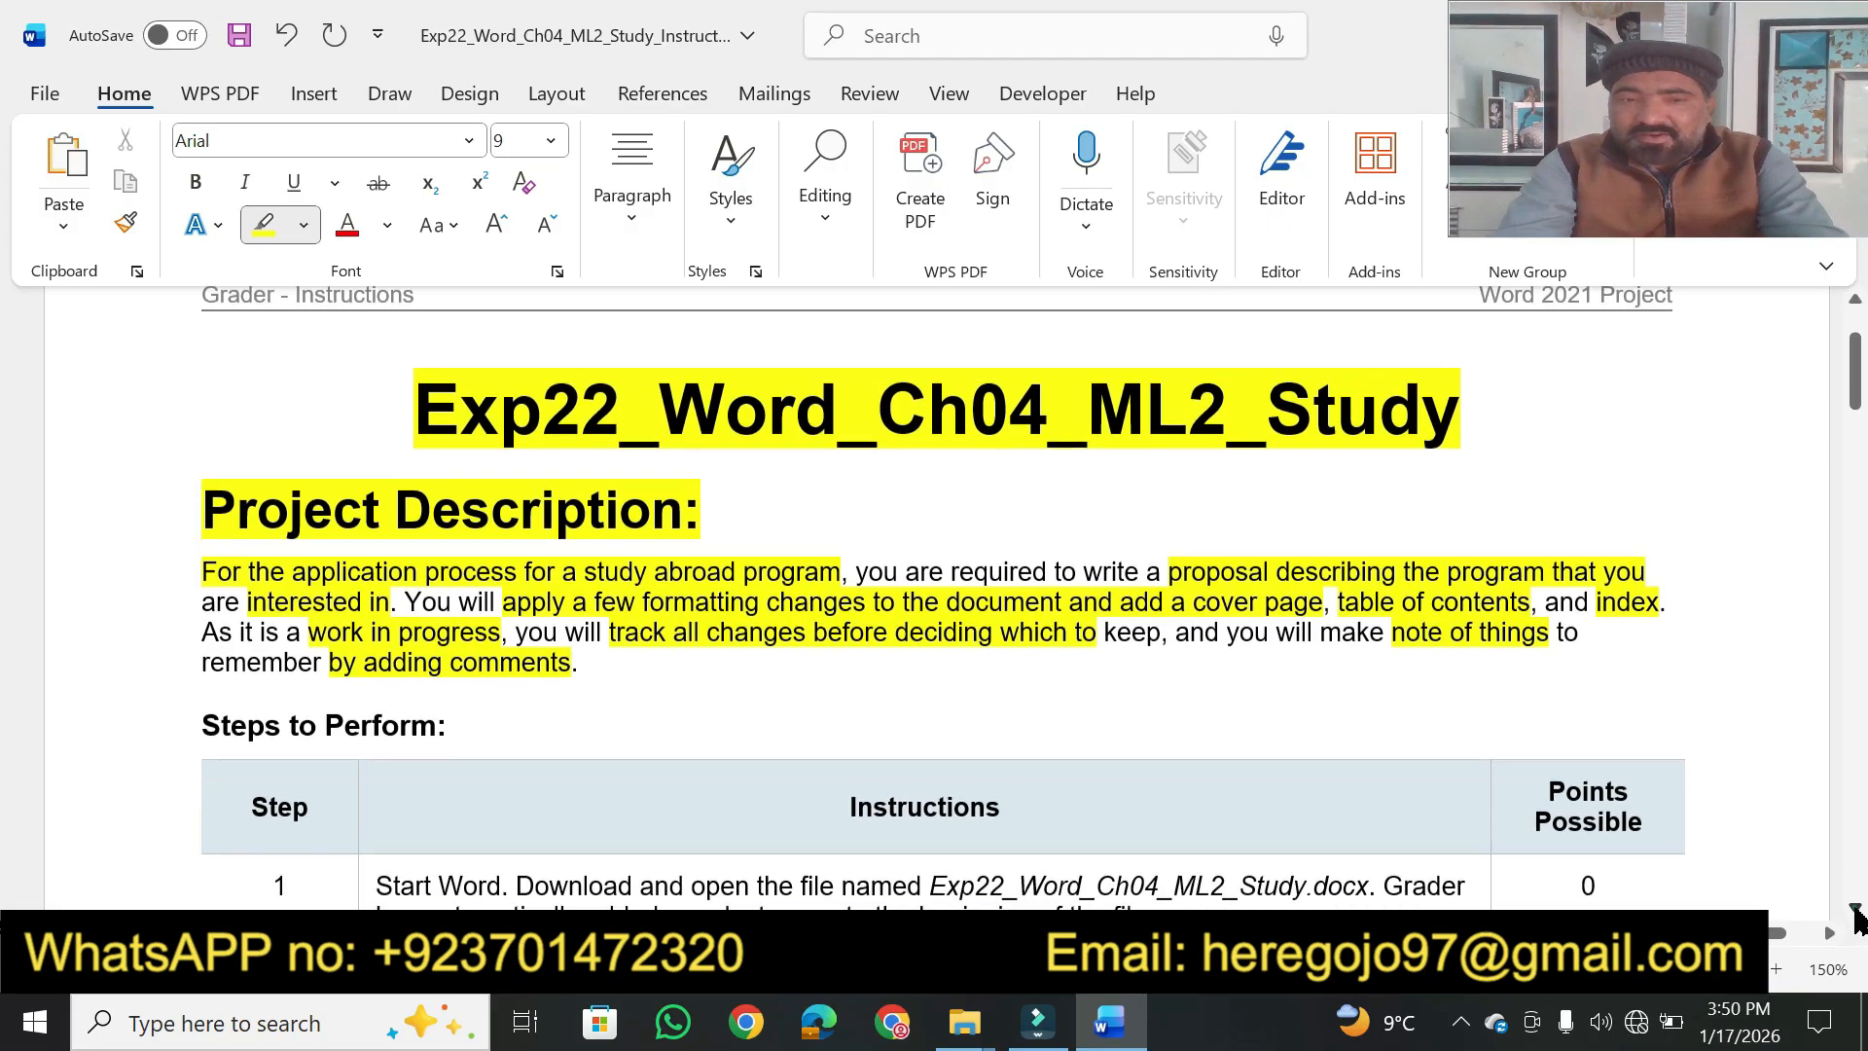
scroll(1856, 917, down, 5)
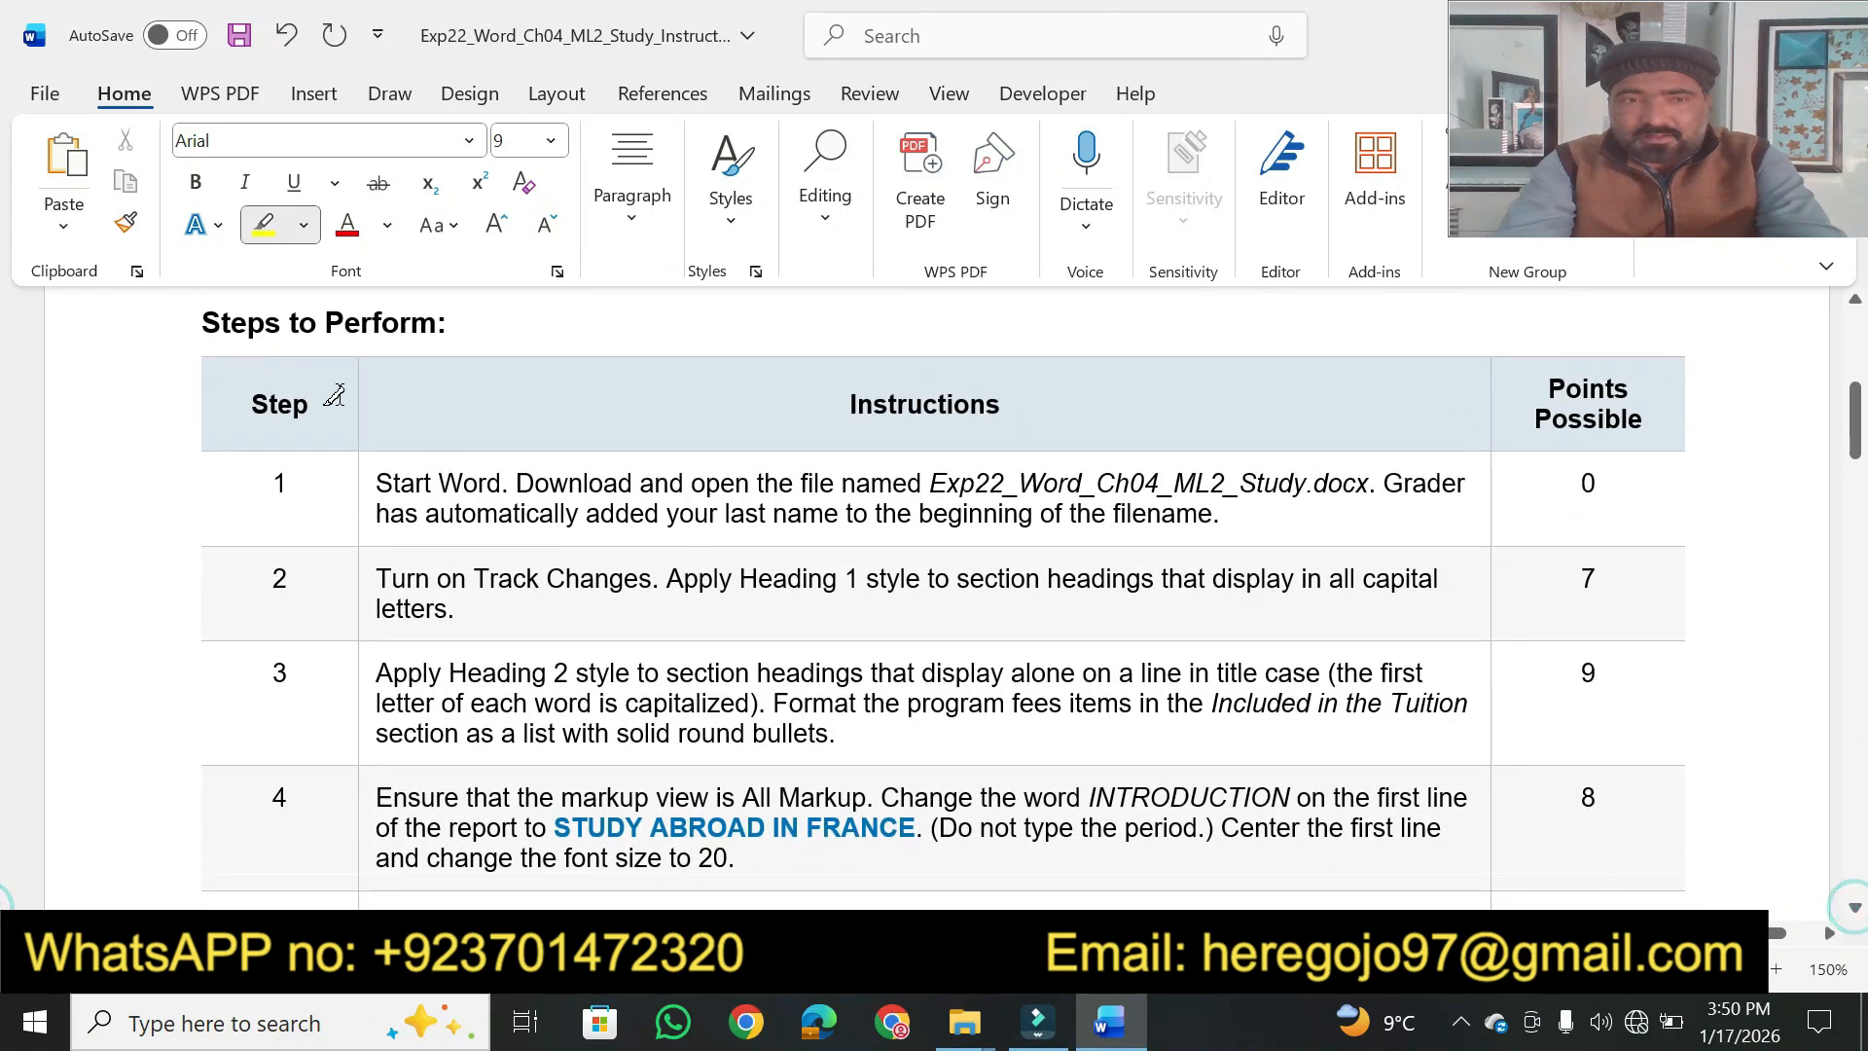
drag(244, 331, 457, 321)
drag(849, 407, 1002, 407)
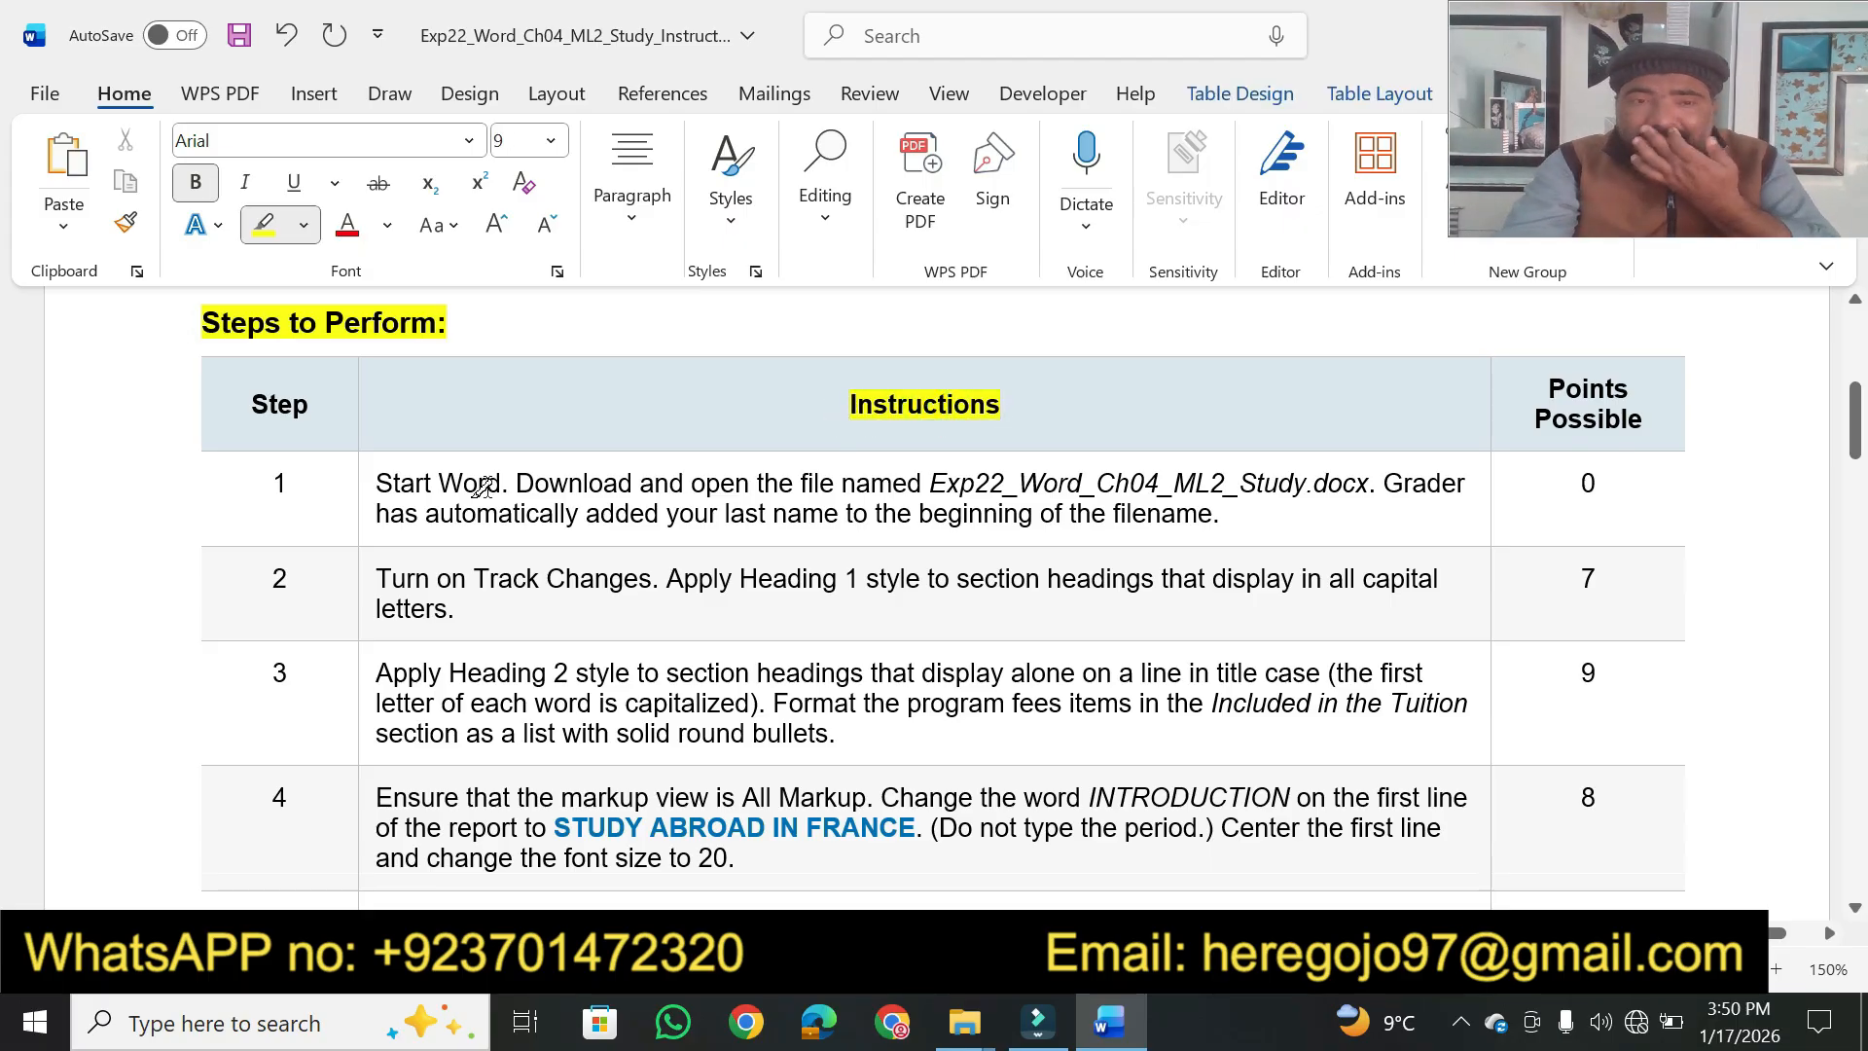
drag(379, 471, 1391, 475)
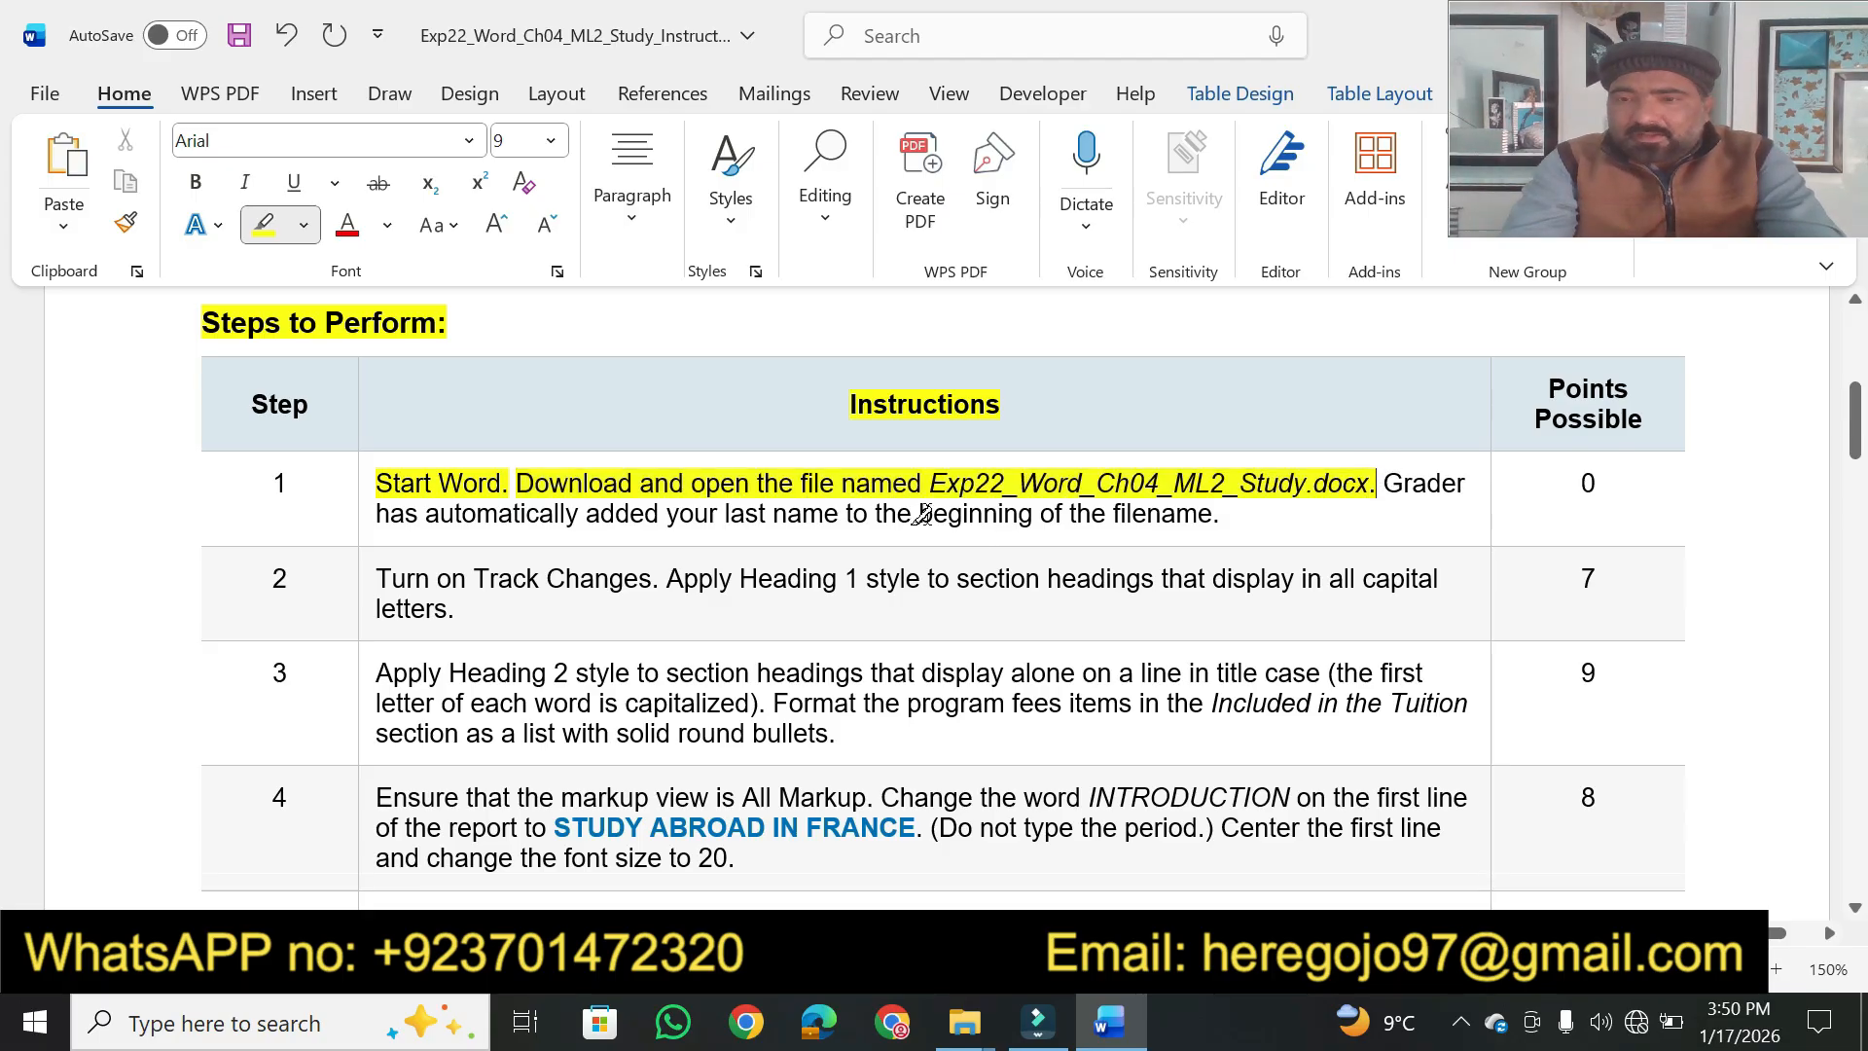
drag(587, 513, 1211, 513)
Open the Exp22_Word_ML2_Study student document from the "for vdio" folder and enable editing
click(975, 1042)
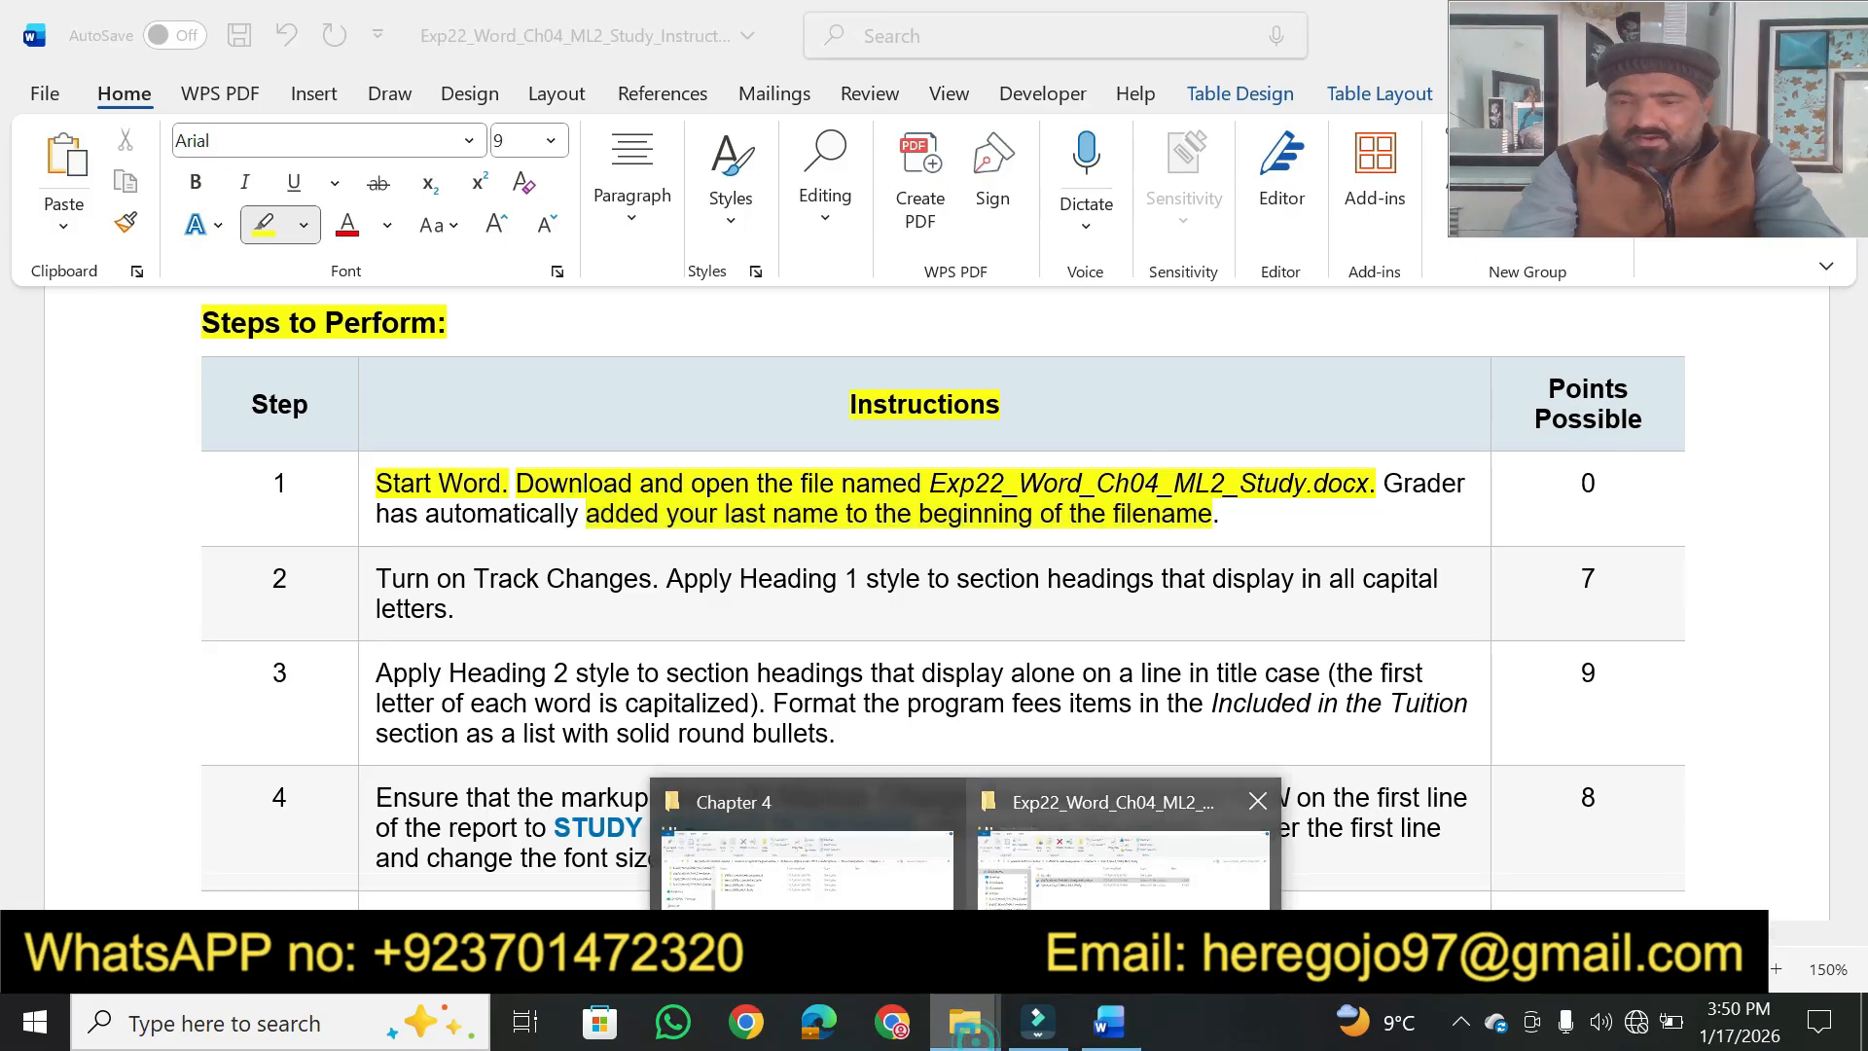
click(1043, 844)
double_click(502, 321)
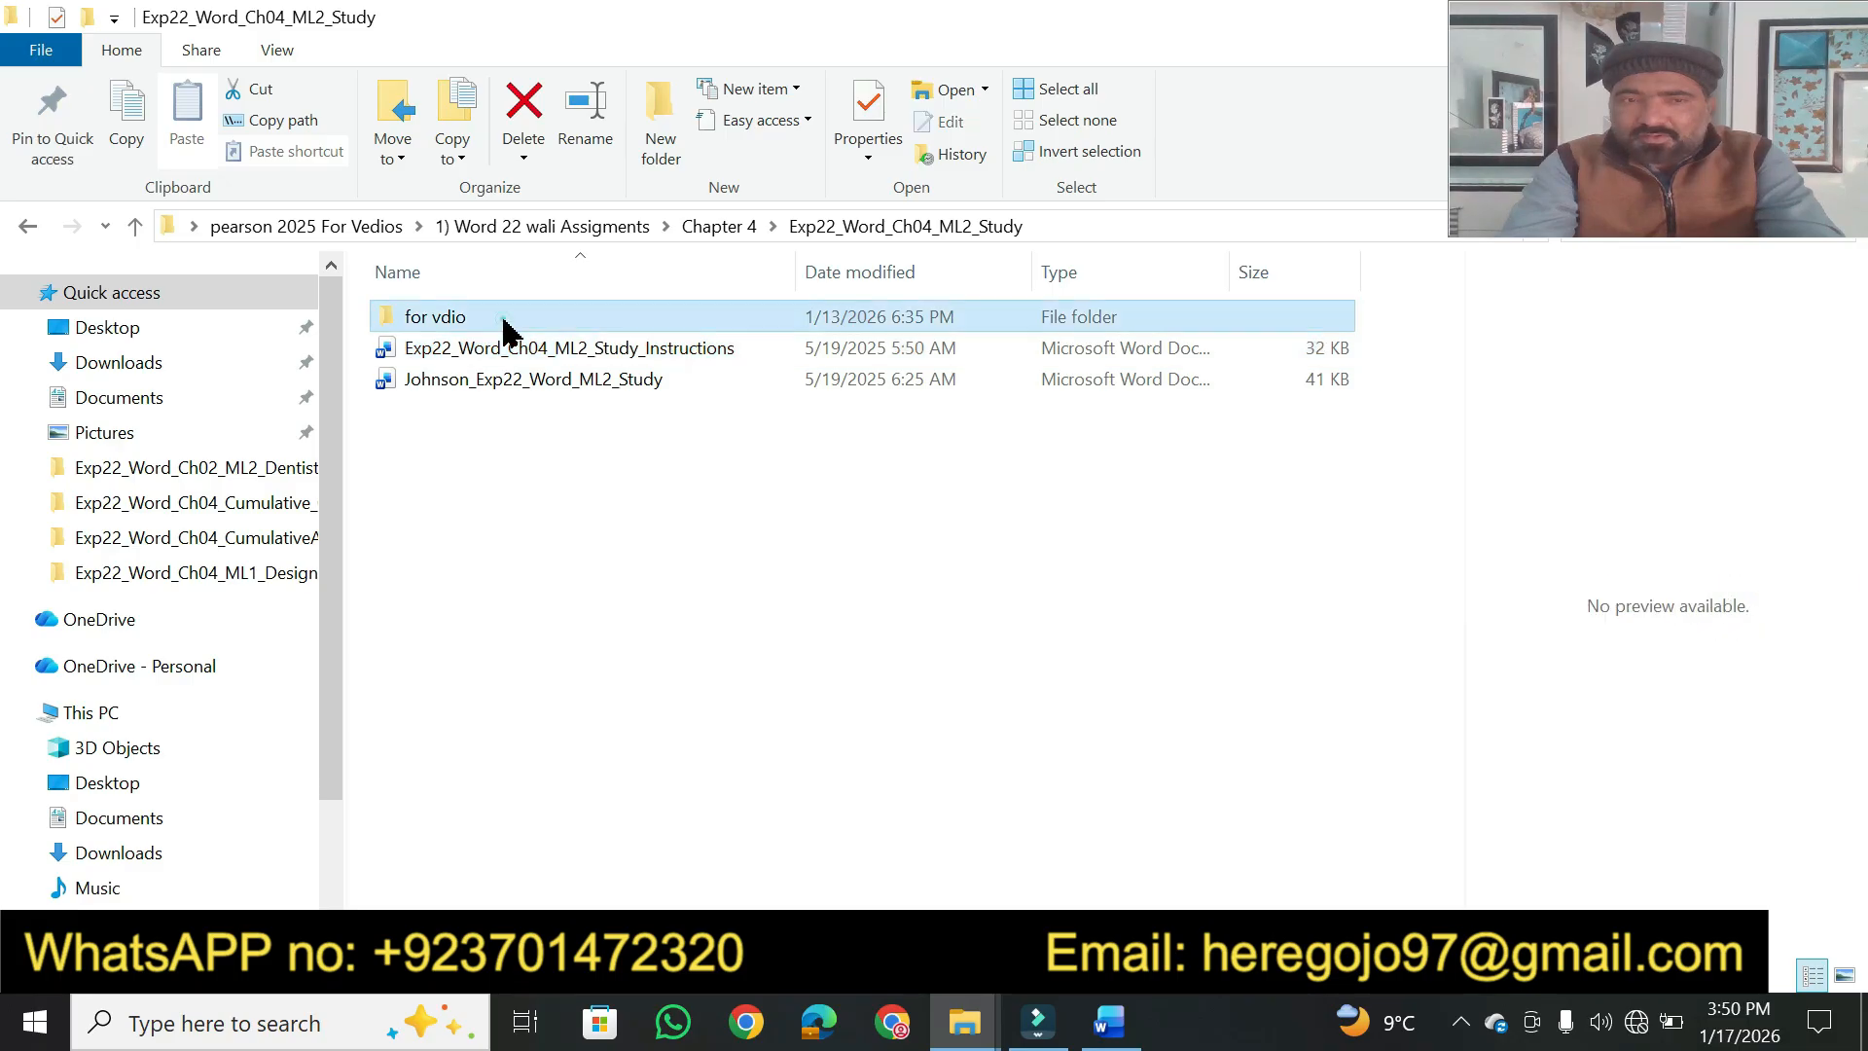
click(557, 316)
double_click(556, 316)
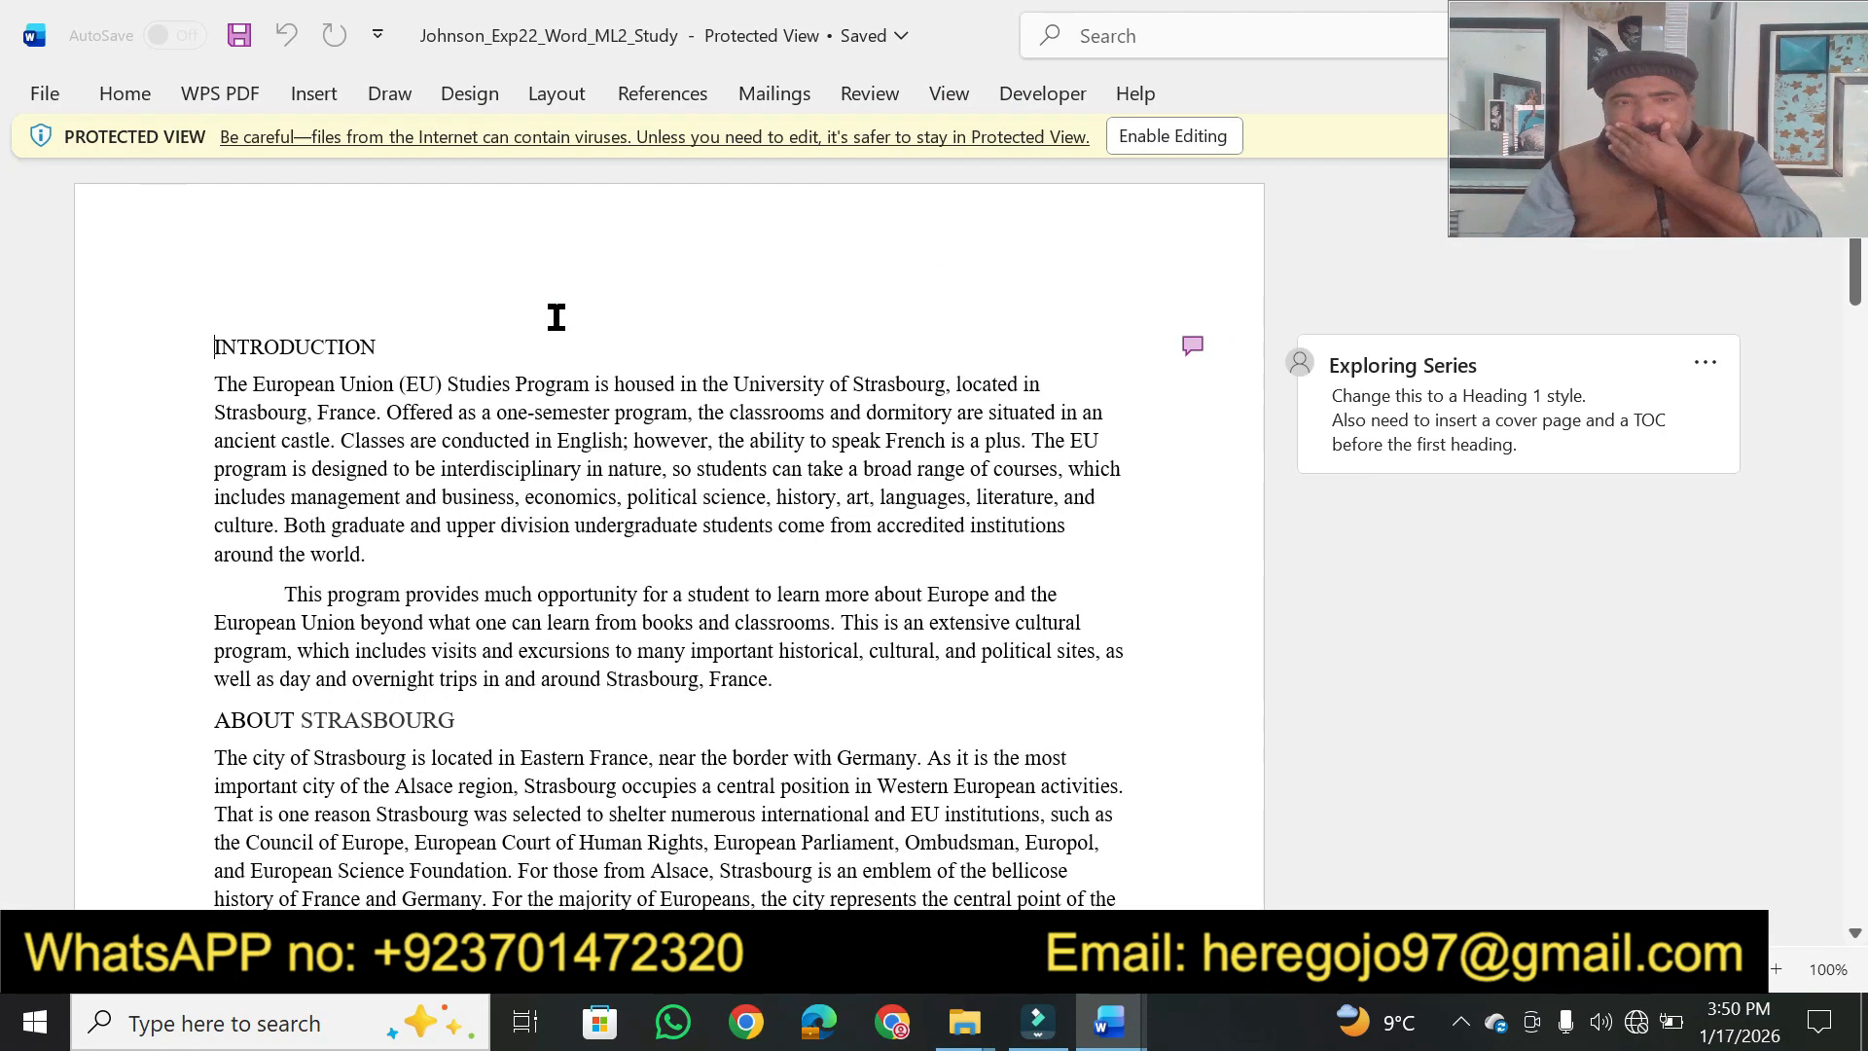
click(1196, 148)
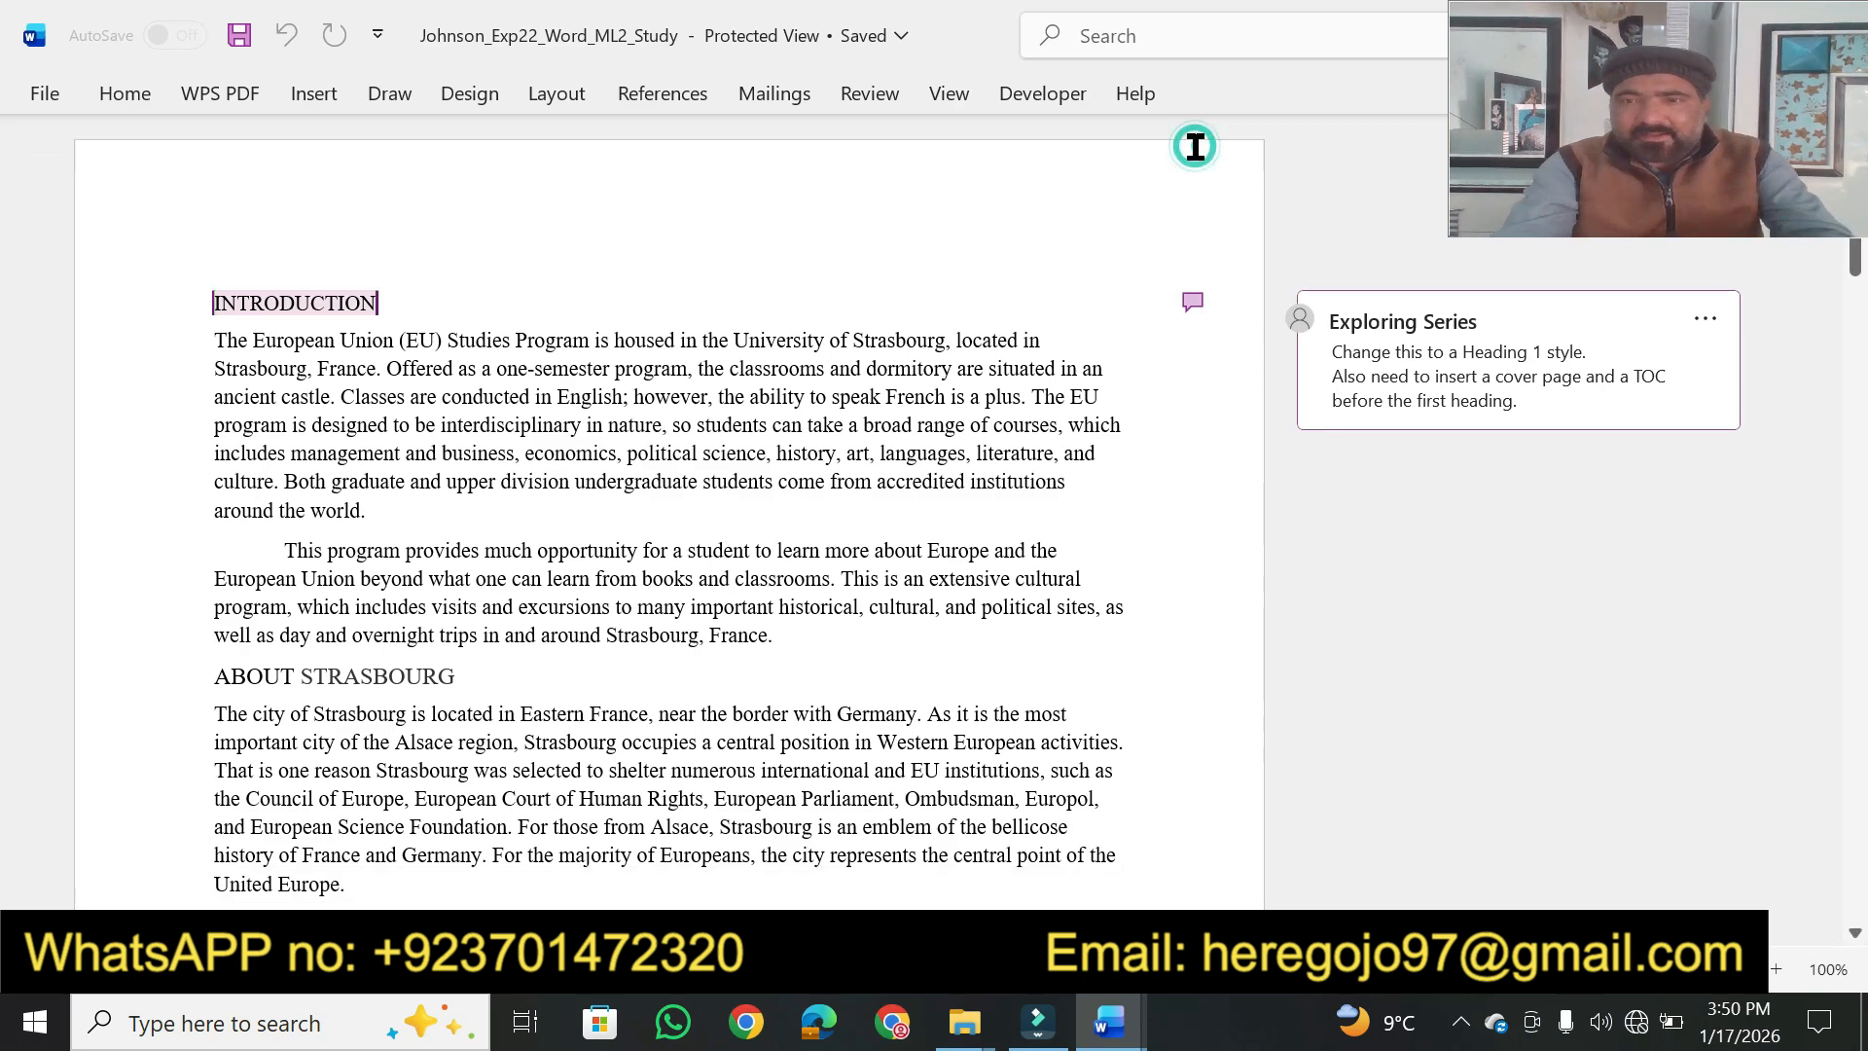
Return to the instructions document and highlight step 2's Track Changes and Heading 1 instructions in yellow, undoing the accidental highlight removal
mouse_move(1109, 1026)
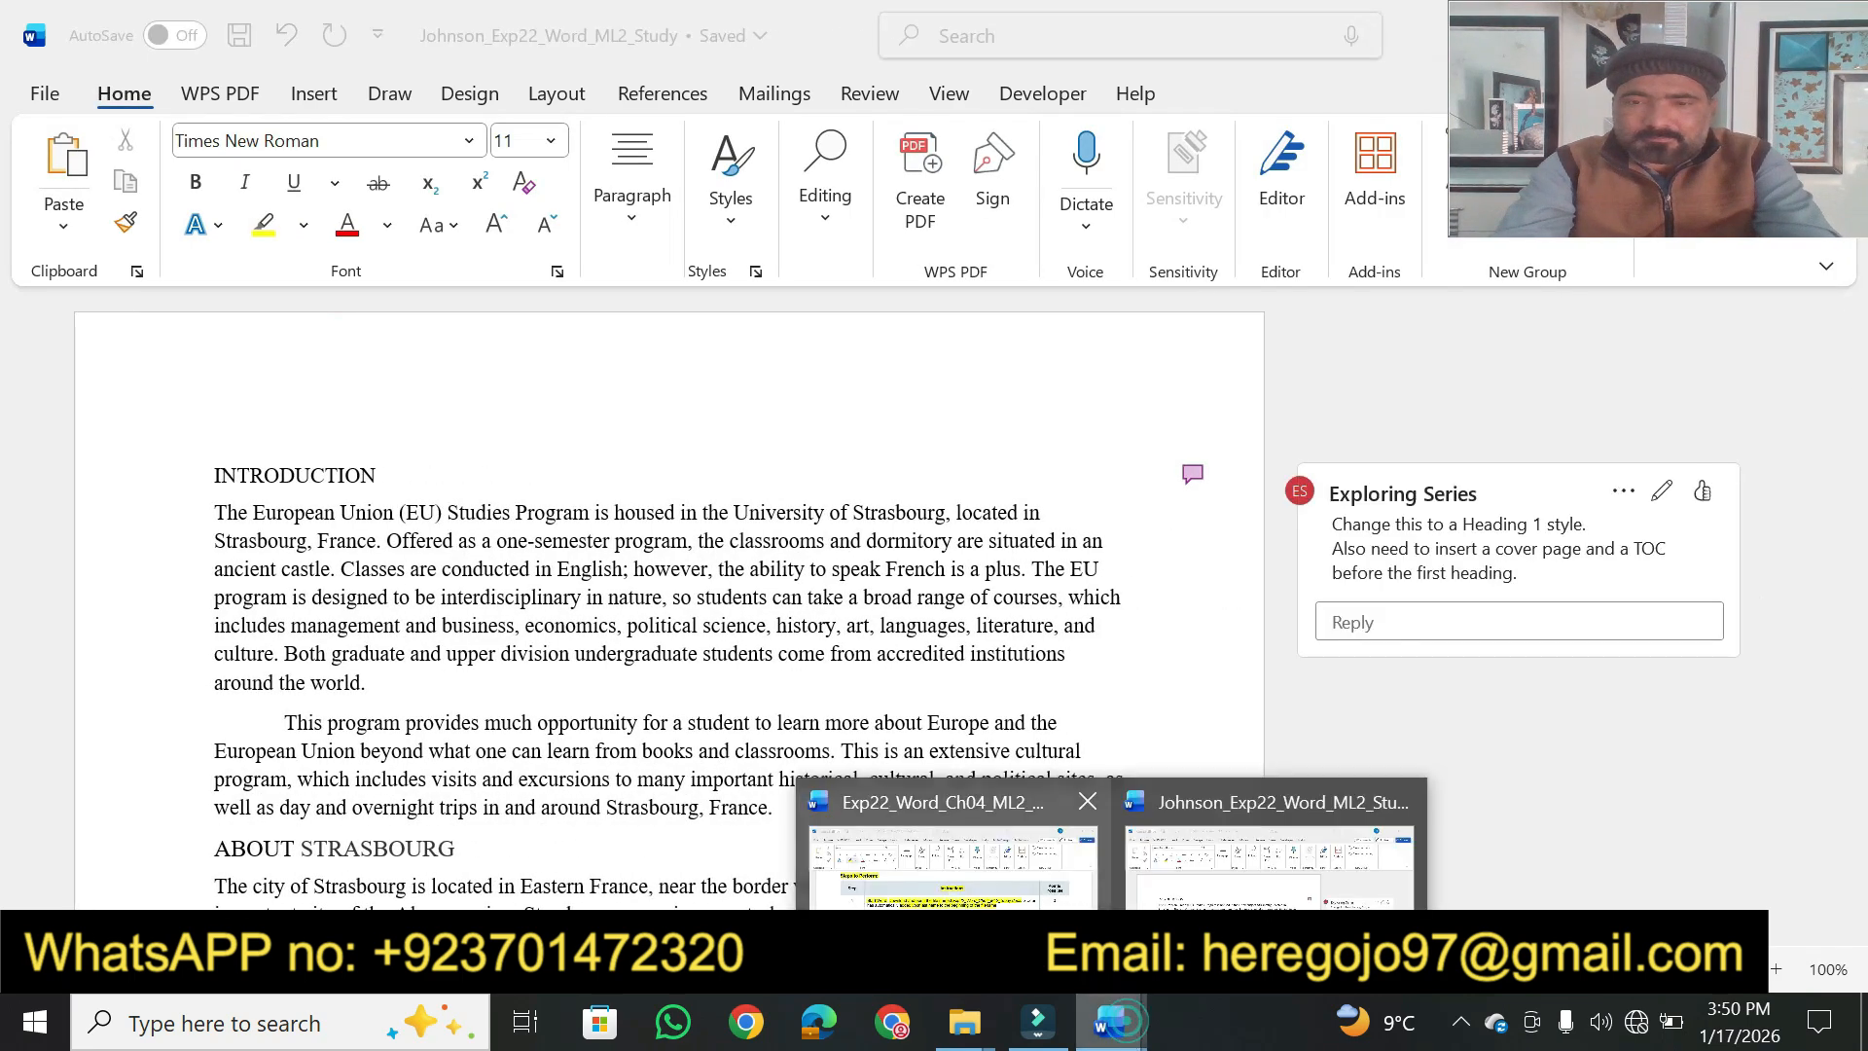
click(949, 846)
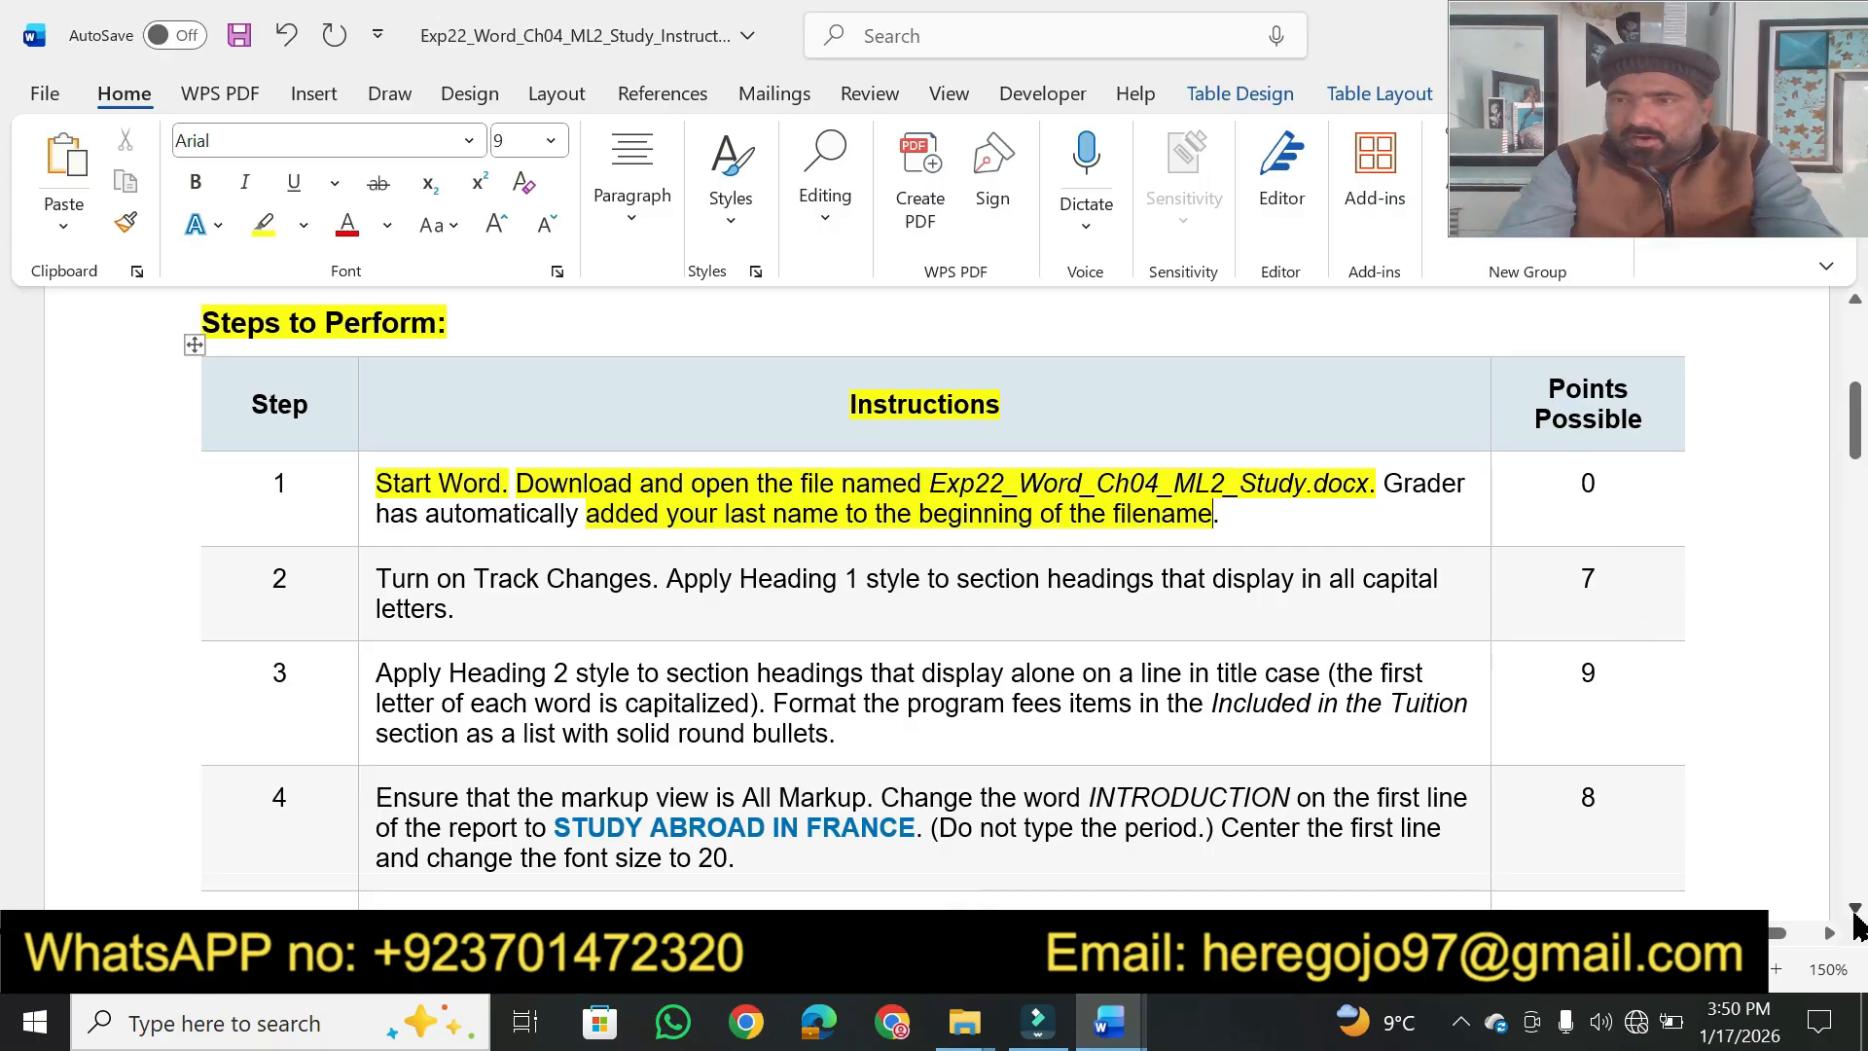
scroll(1854, 919, down, 4)
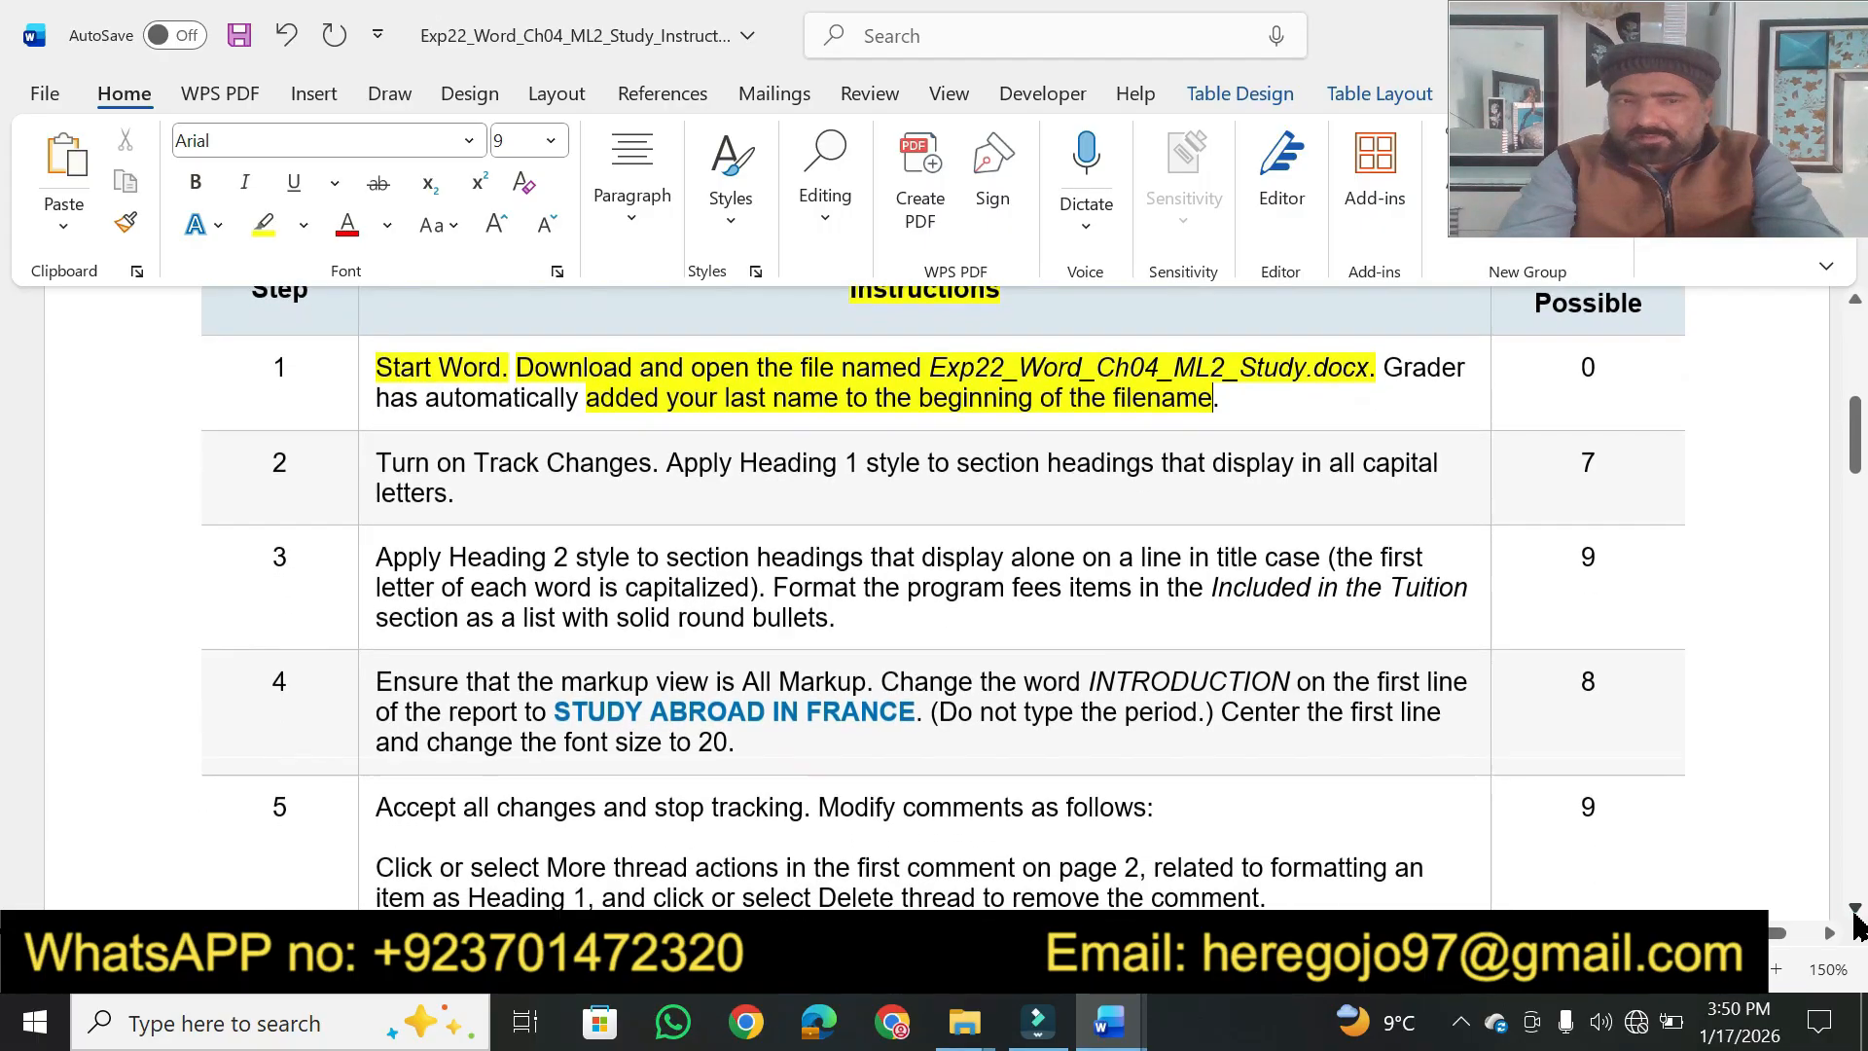
scroll(1854, 919, down, 2)
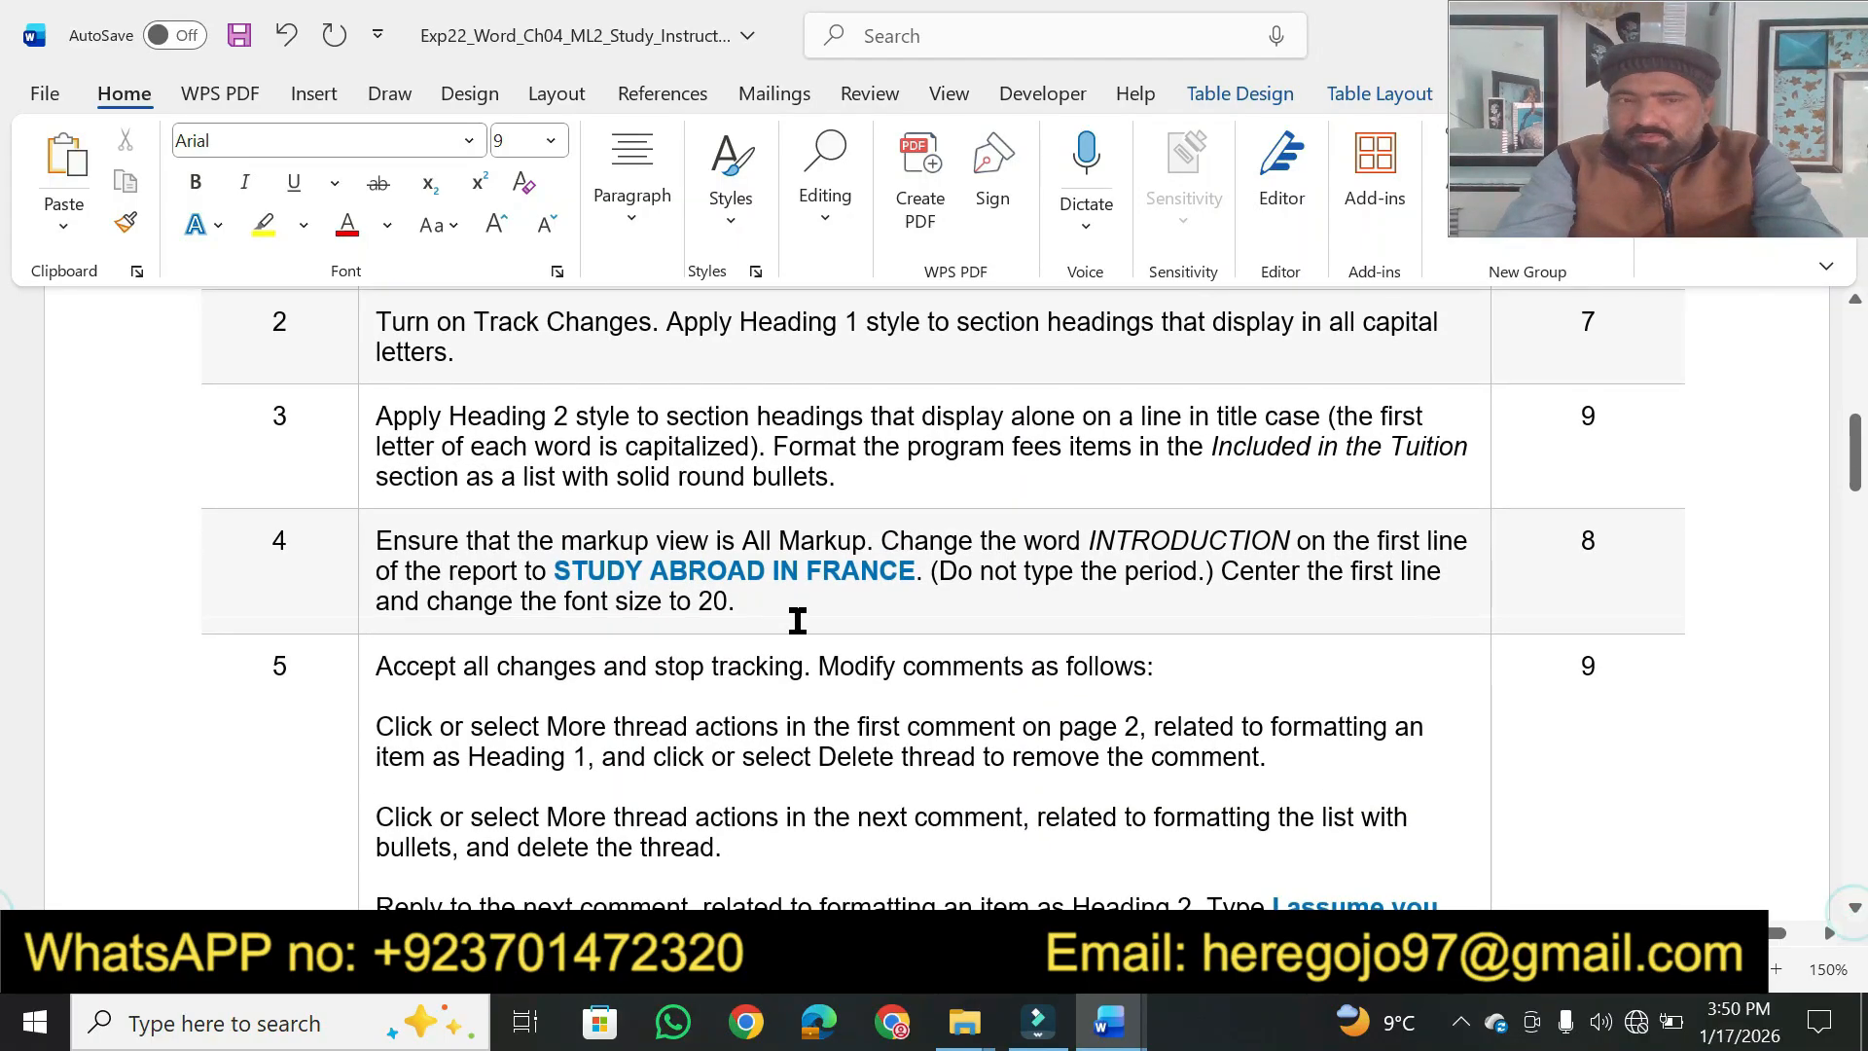
click(260, 226)
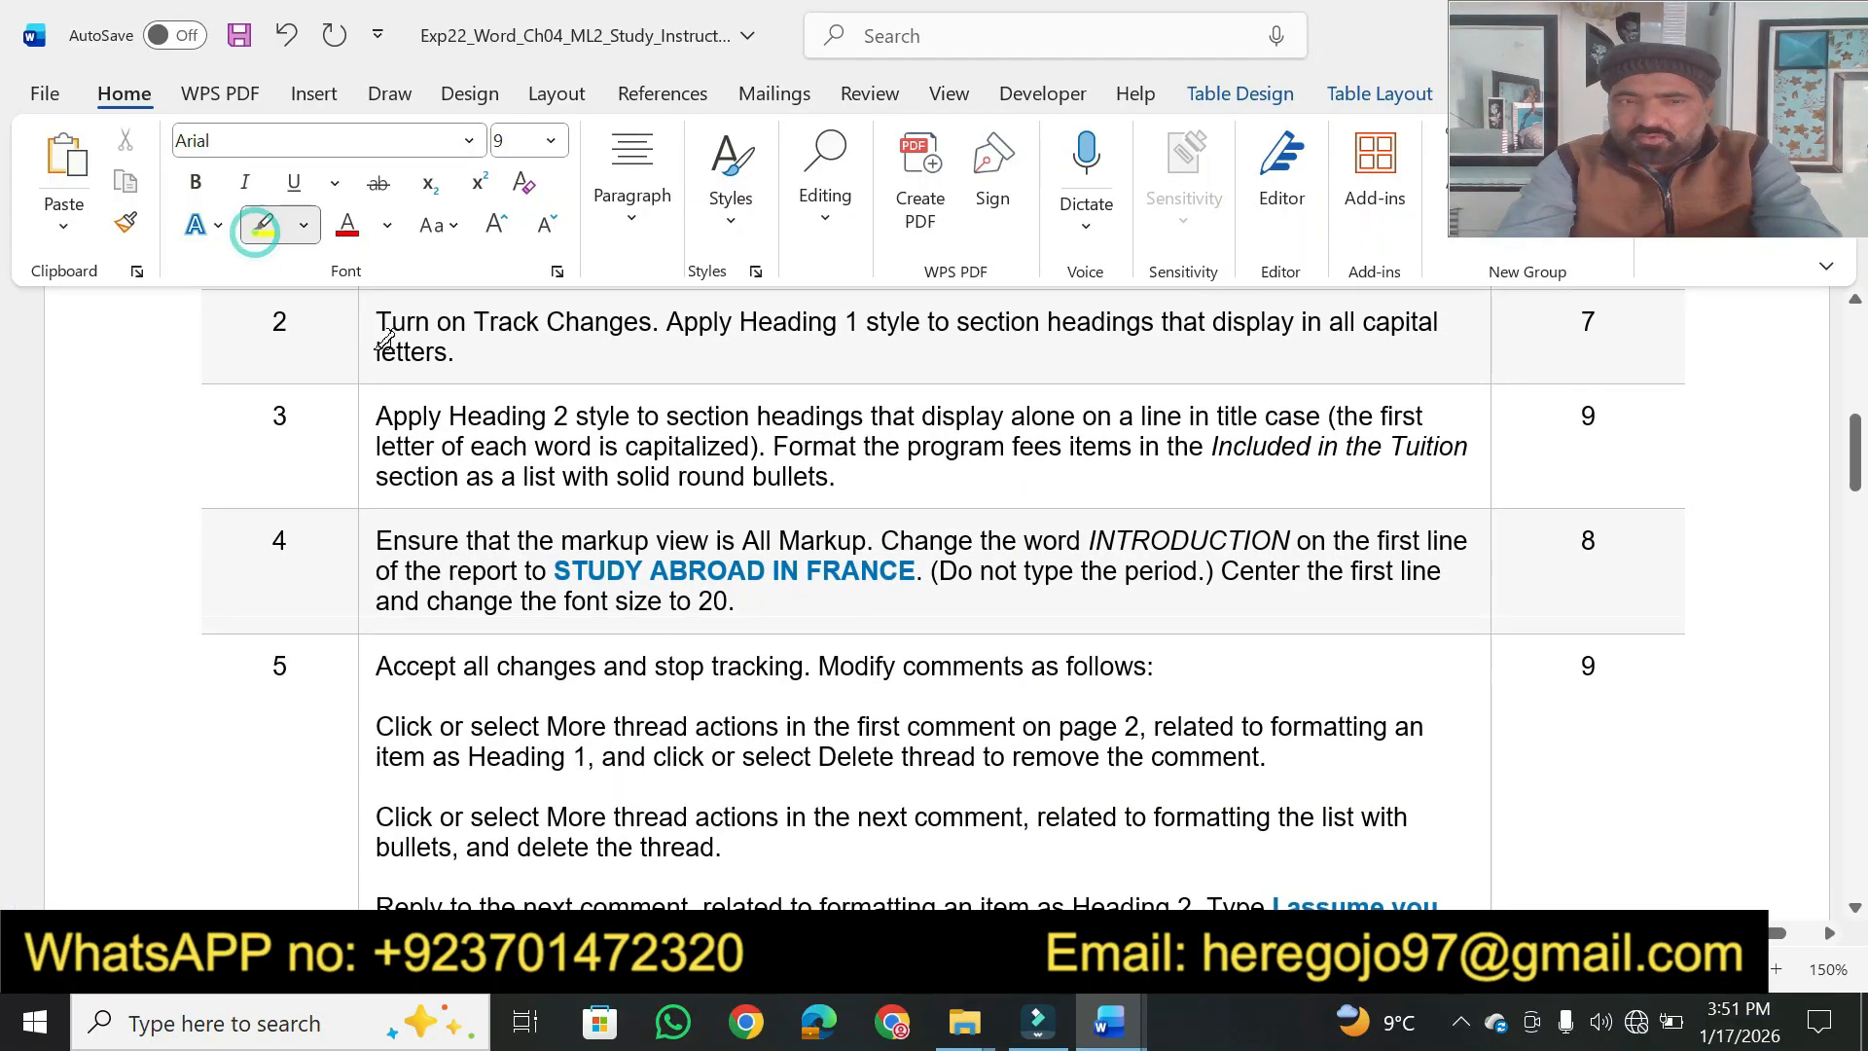
mouse_move(379, 322)
mouse_down()
mouse_move(1362, 308)
mouse_move(1449, 332)
mouse_move(1415, 362)
mouse_up()
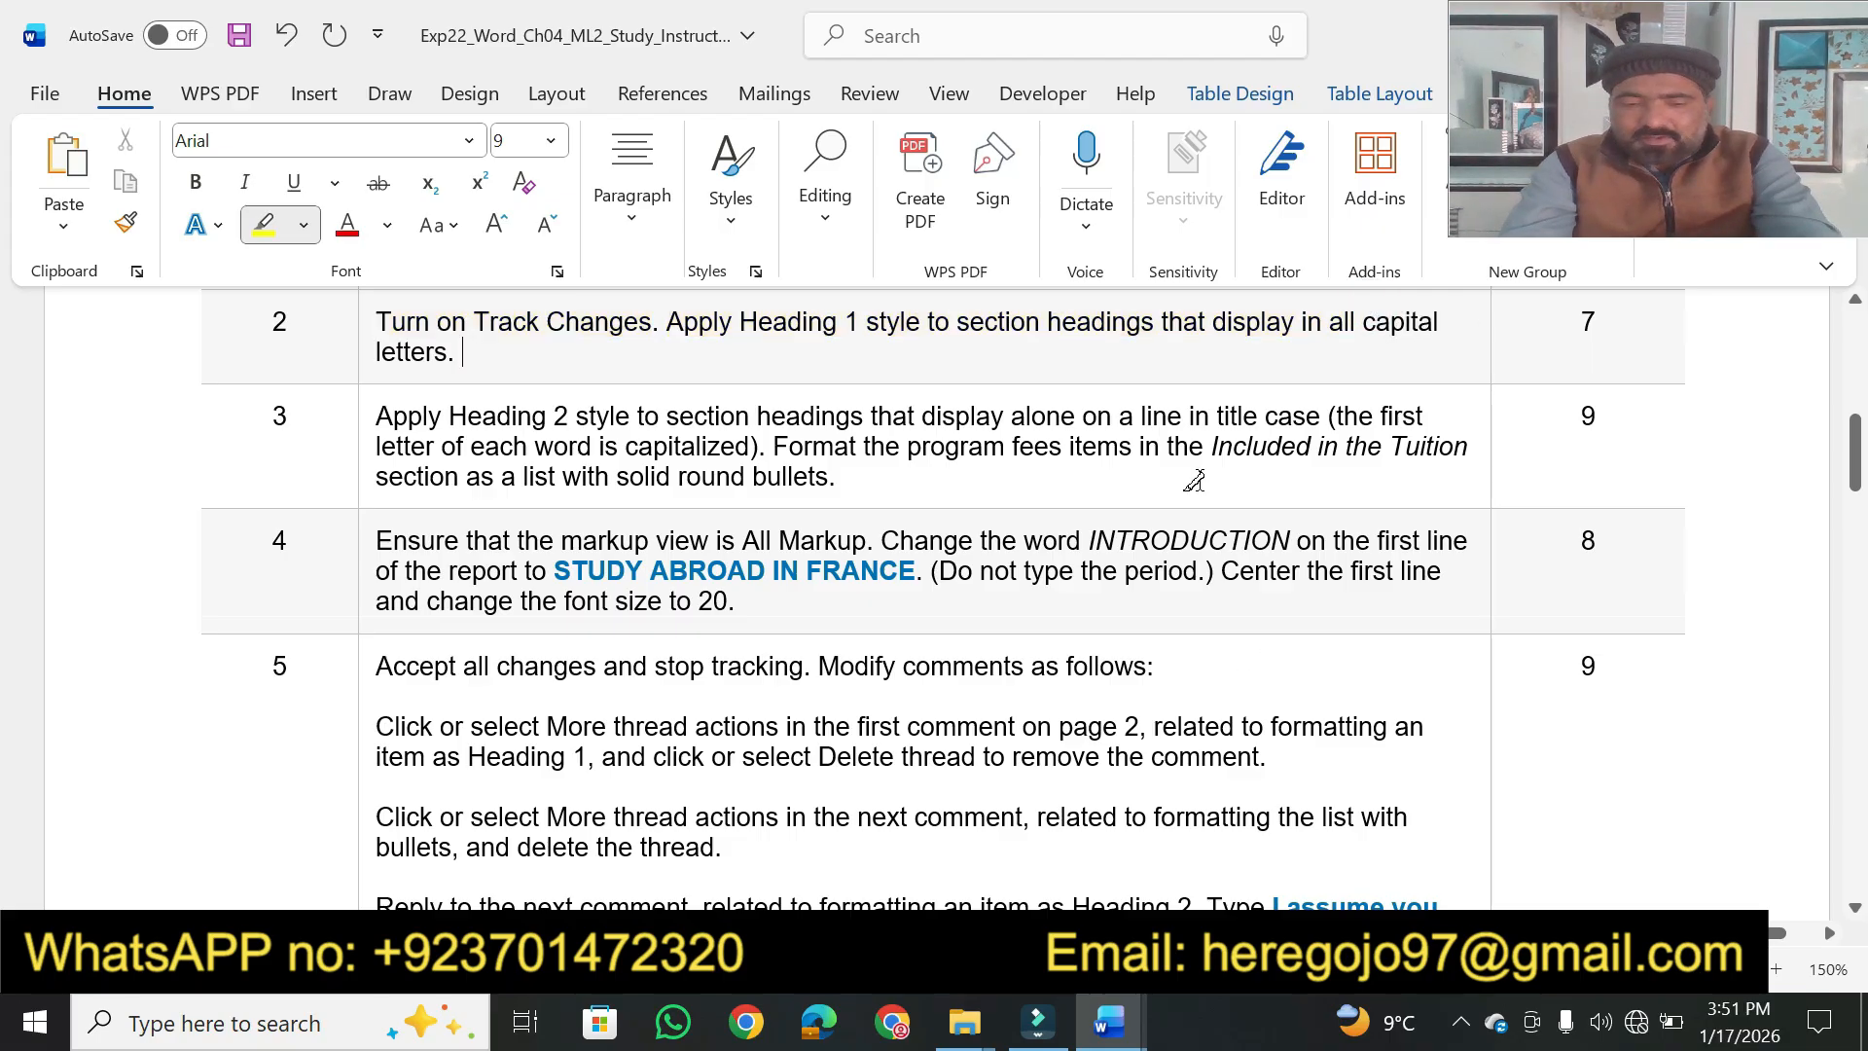
key(ctrl+z)
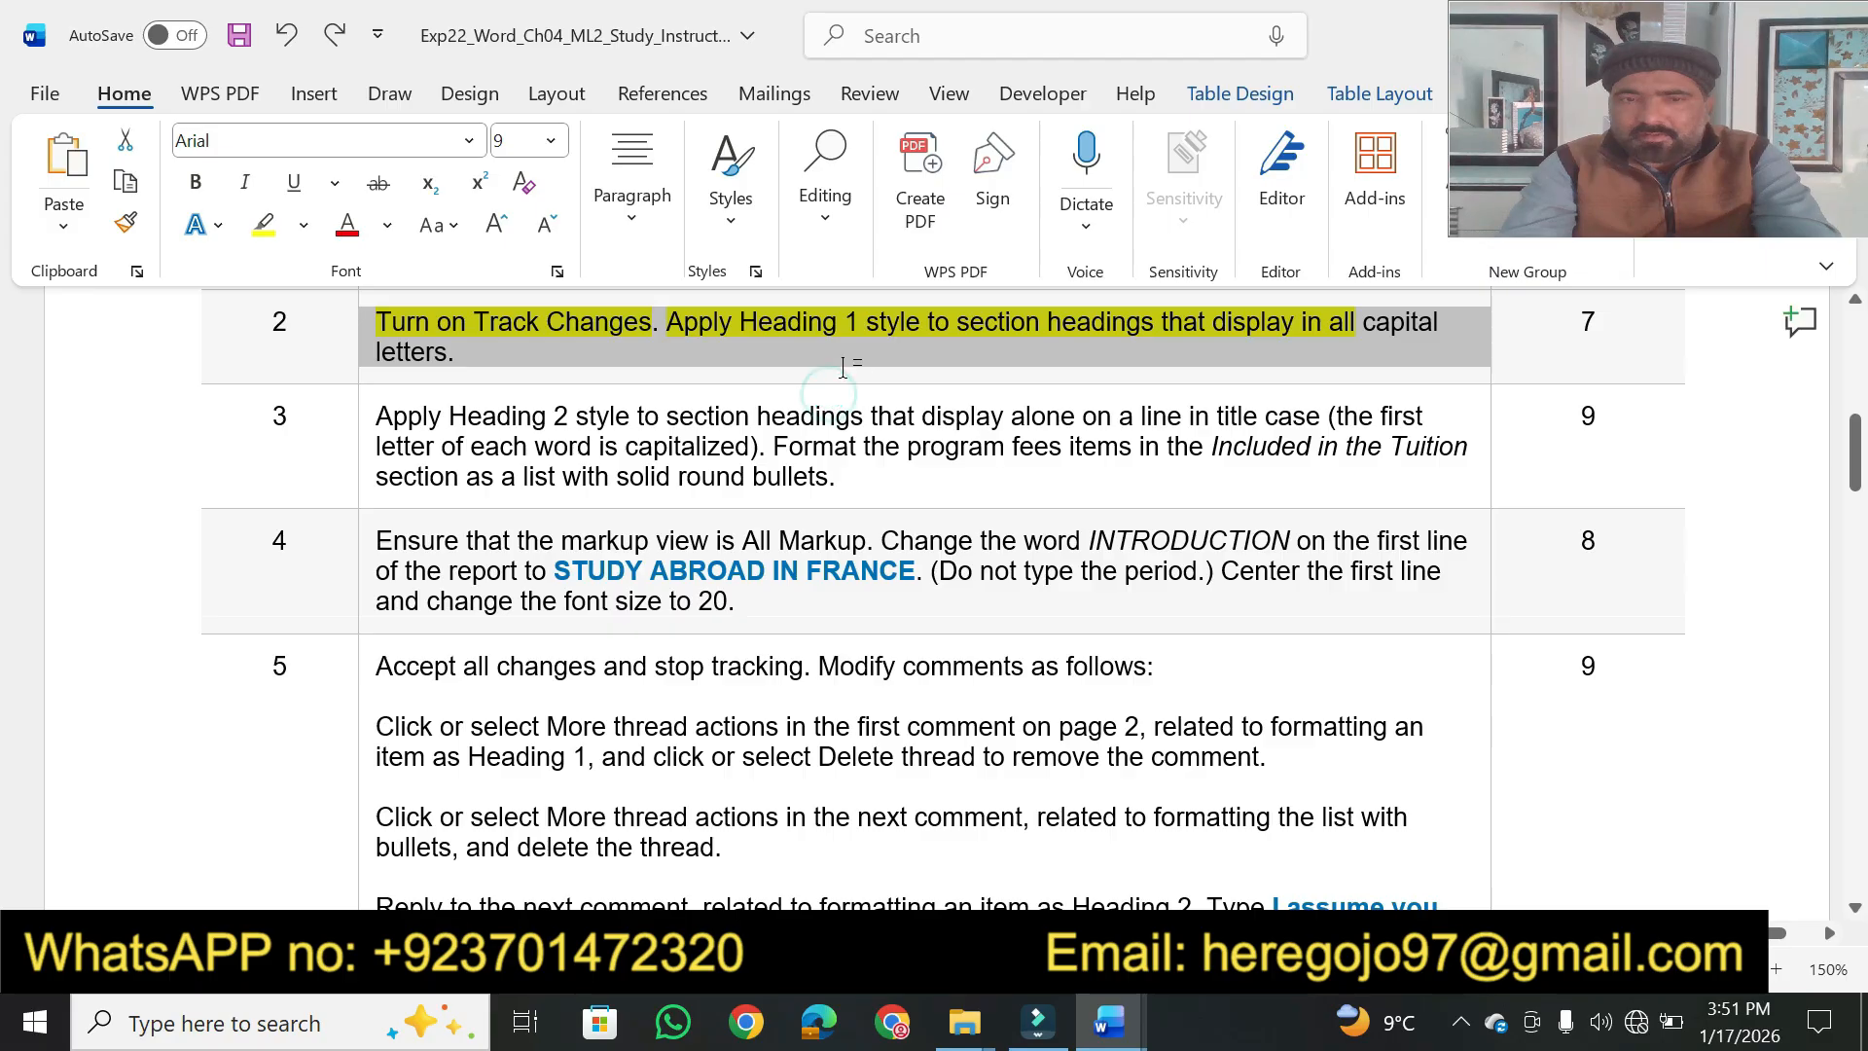
click(830, 387)
Switch to the student's Exp22_Word_ML2_Study document and turn on Track Changes
click(1104, 1029)
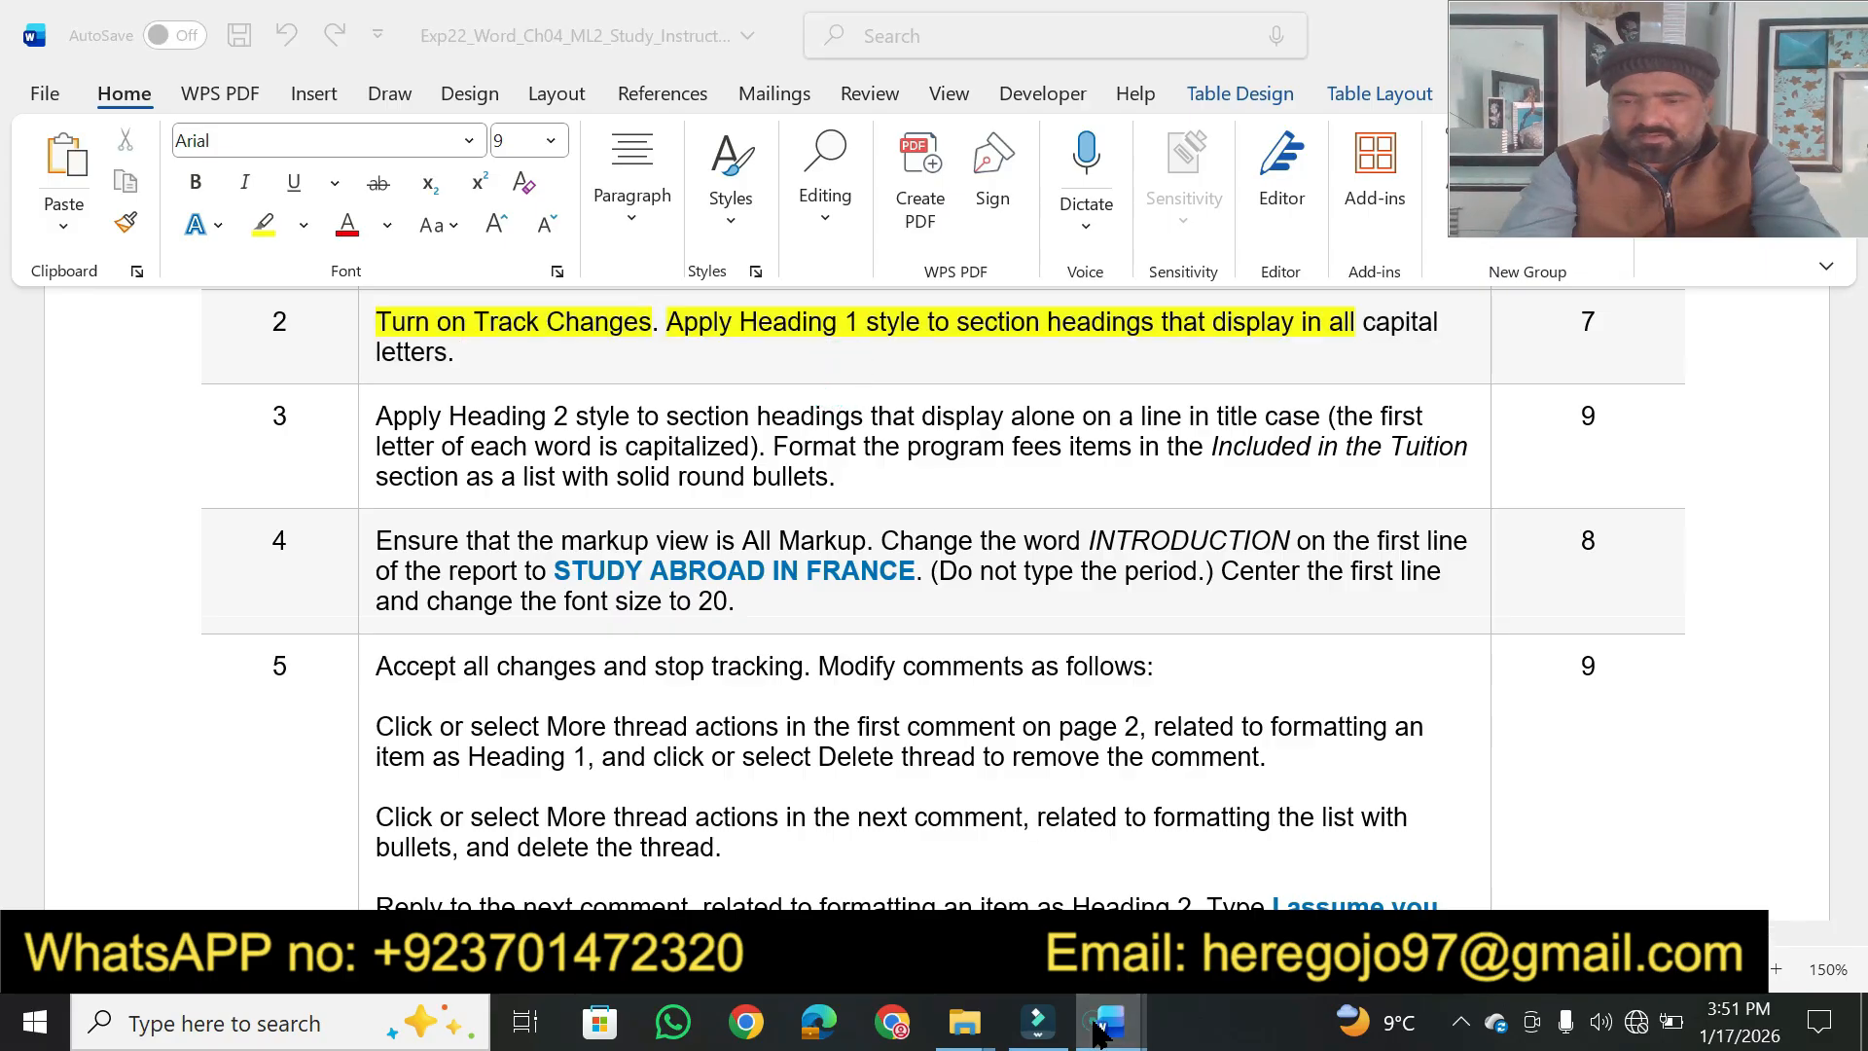
click(1269, 846)
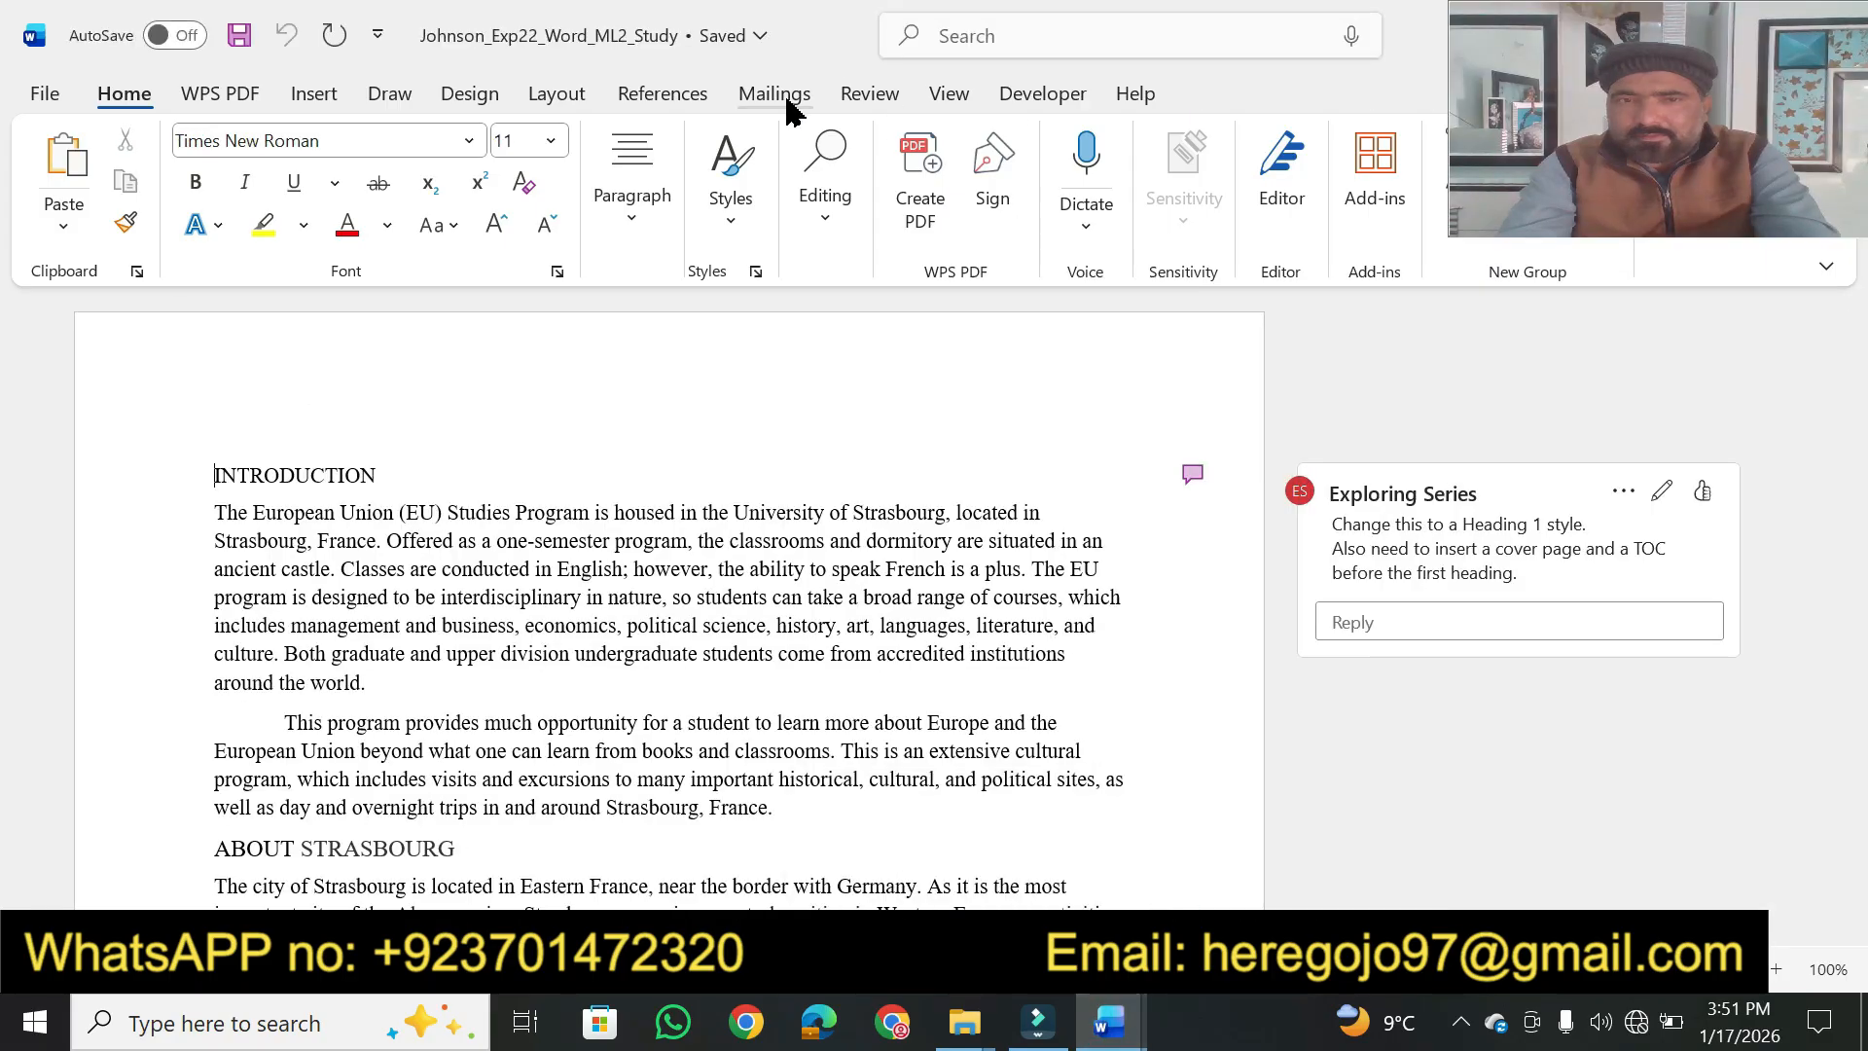
click(676, 105)
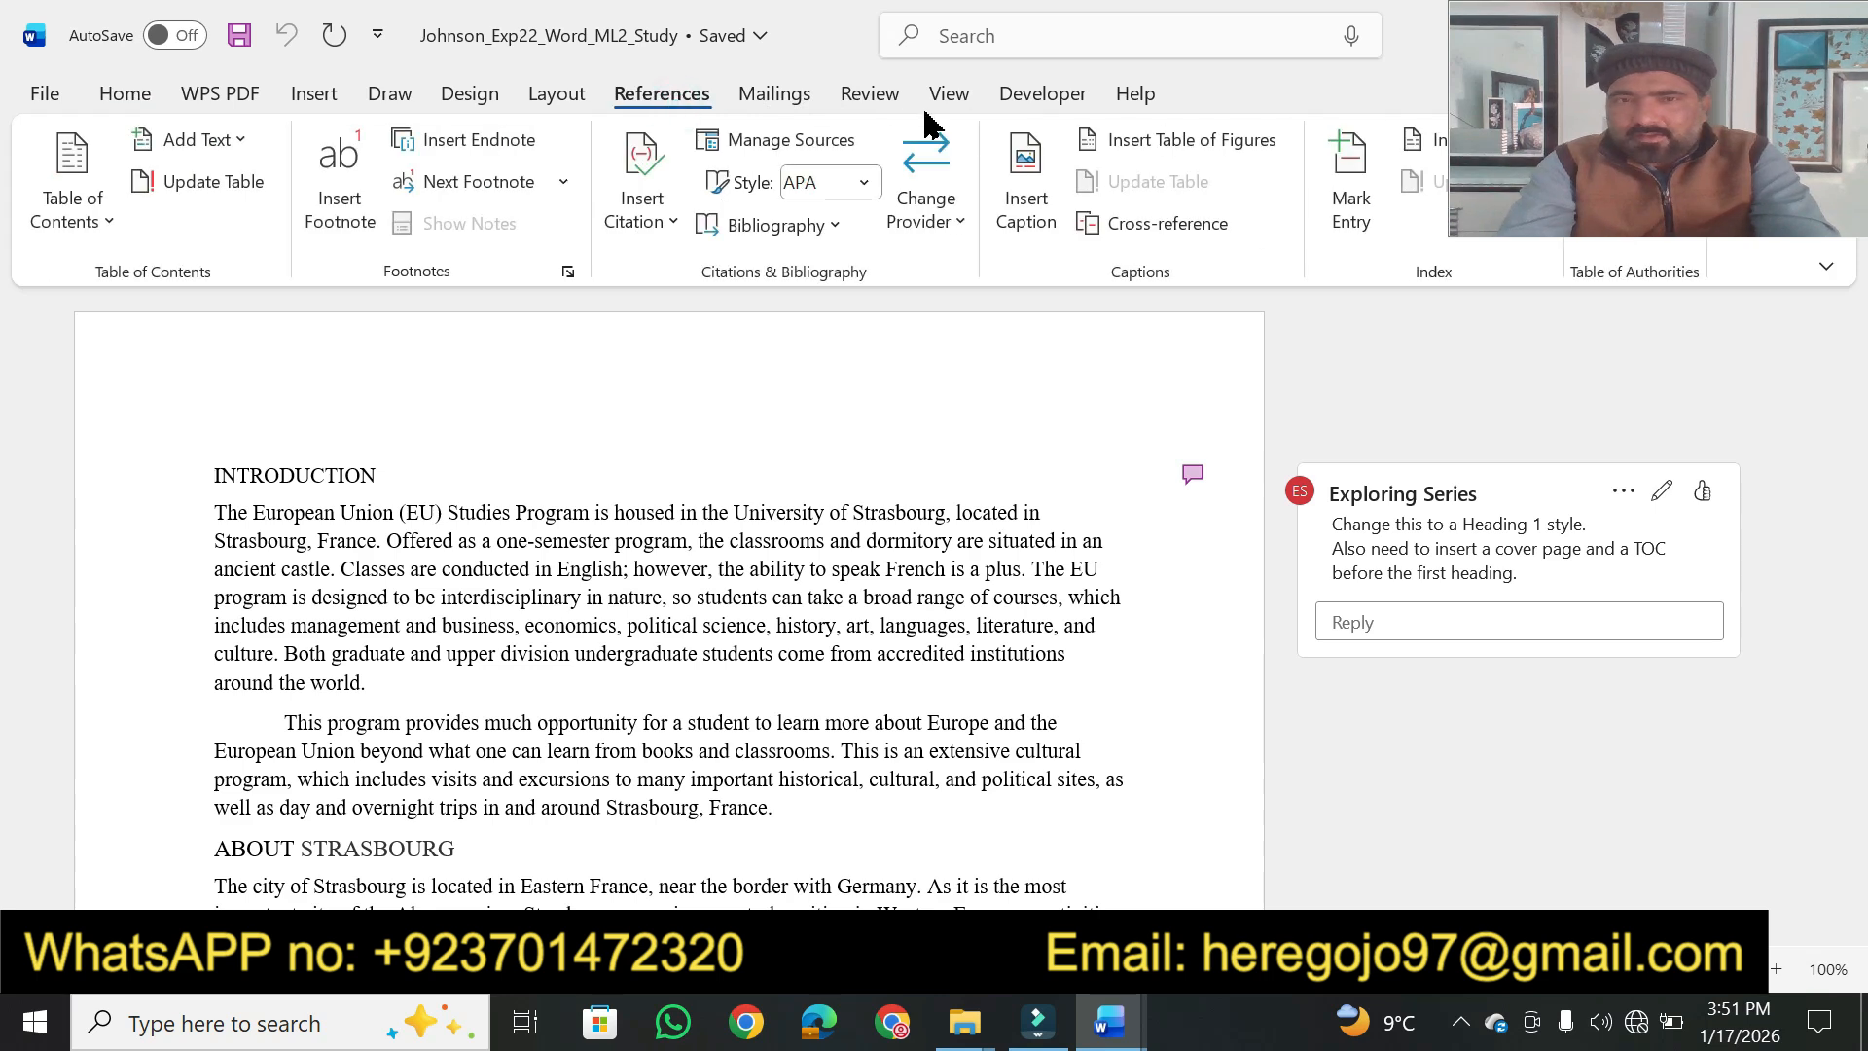
click(878, 100)
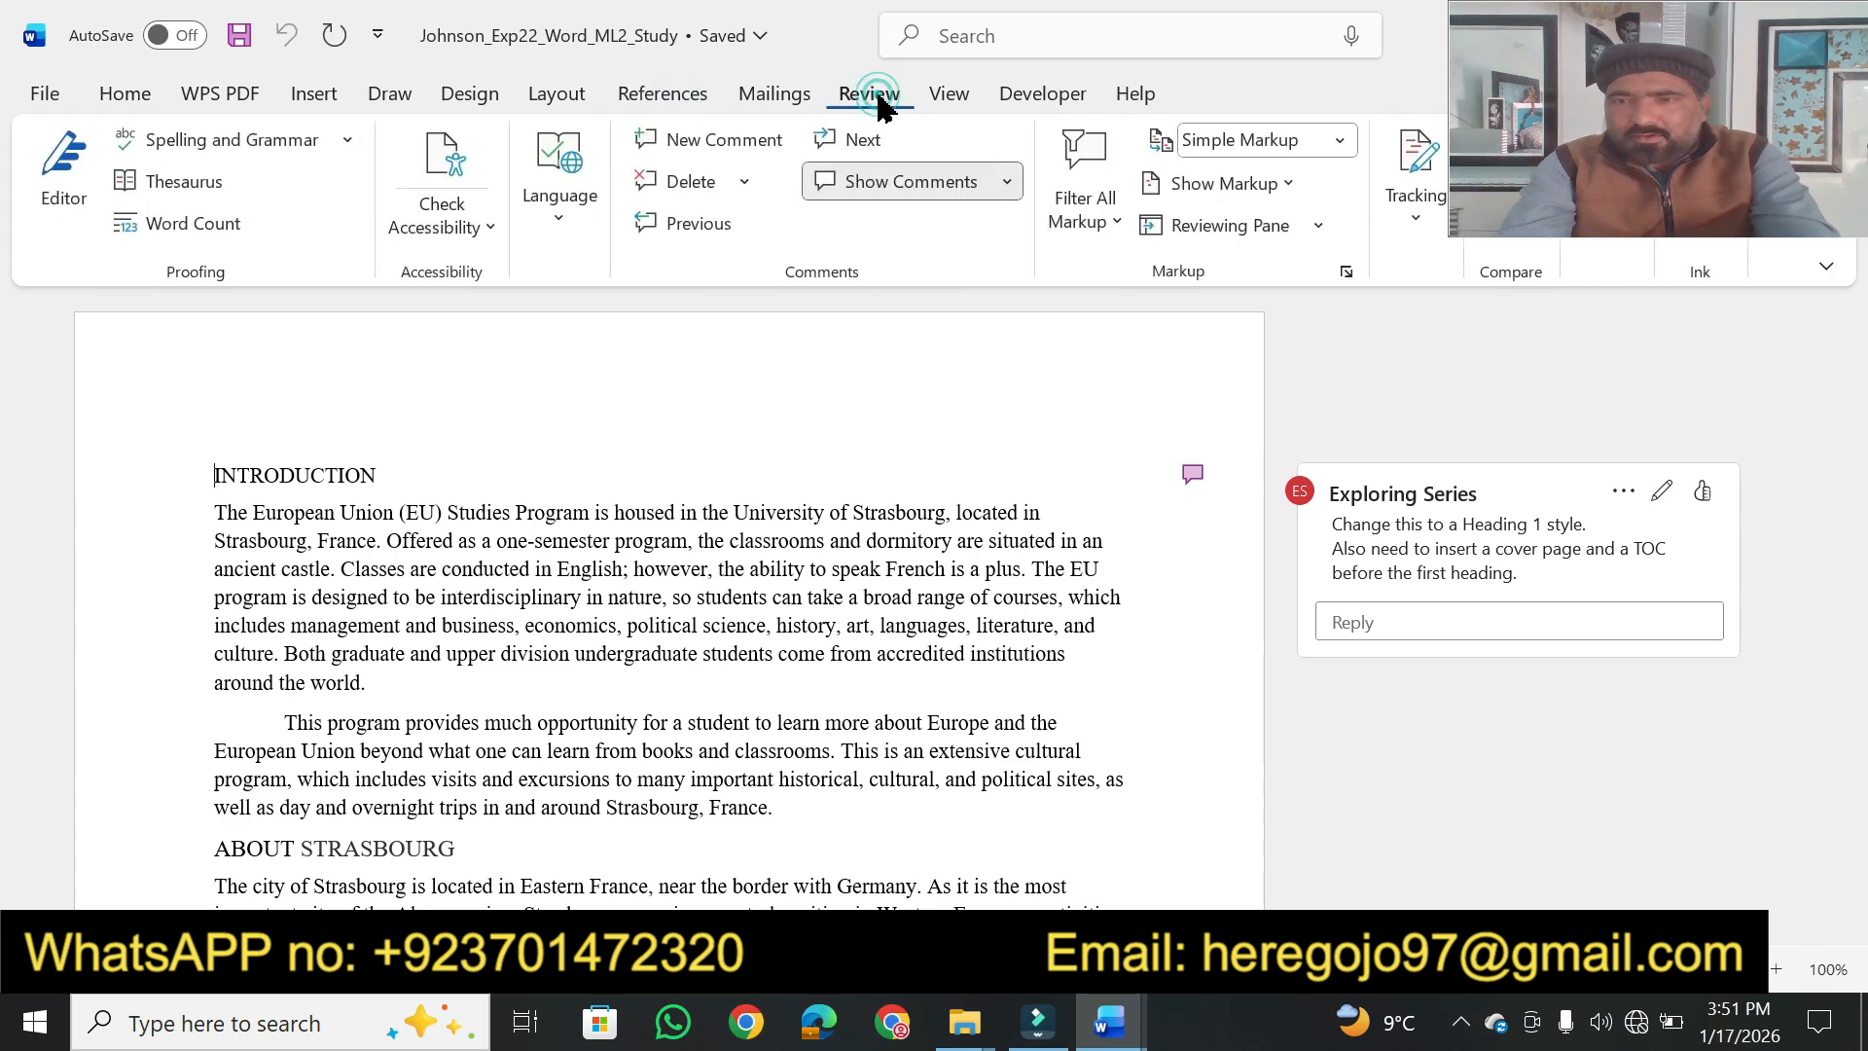
click(1416, 223)
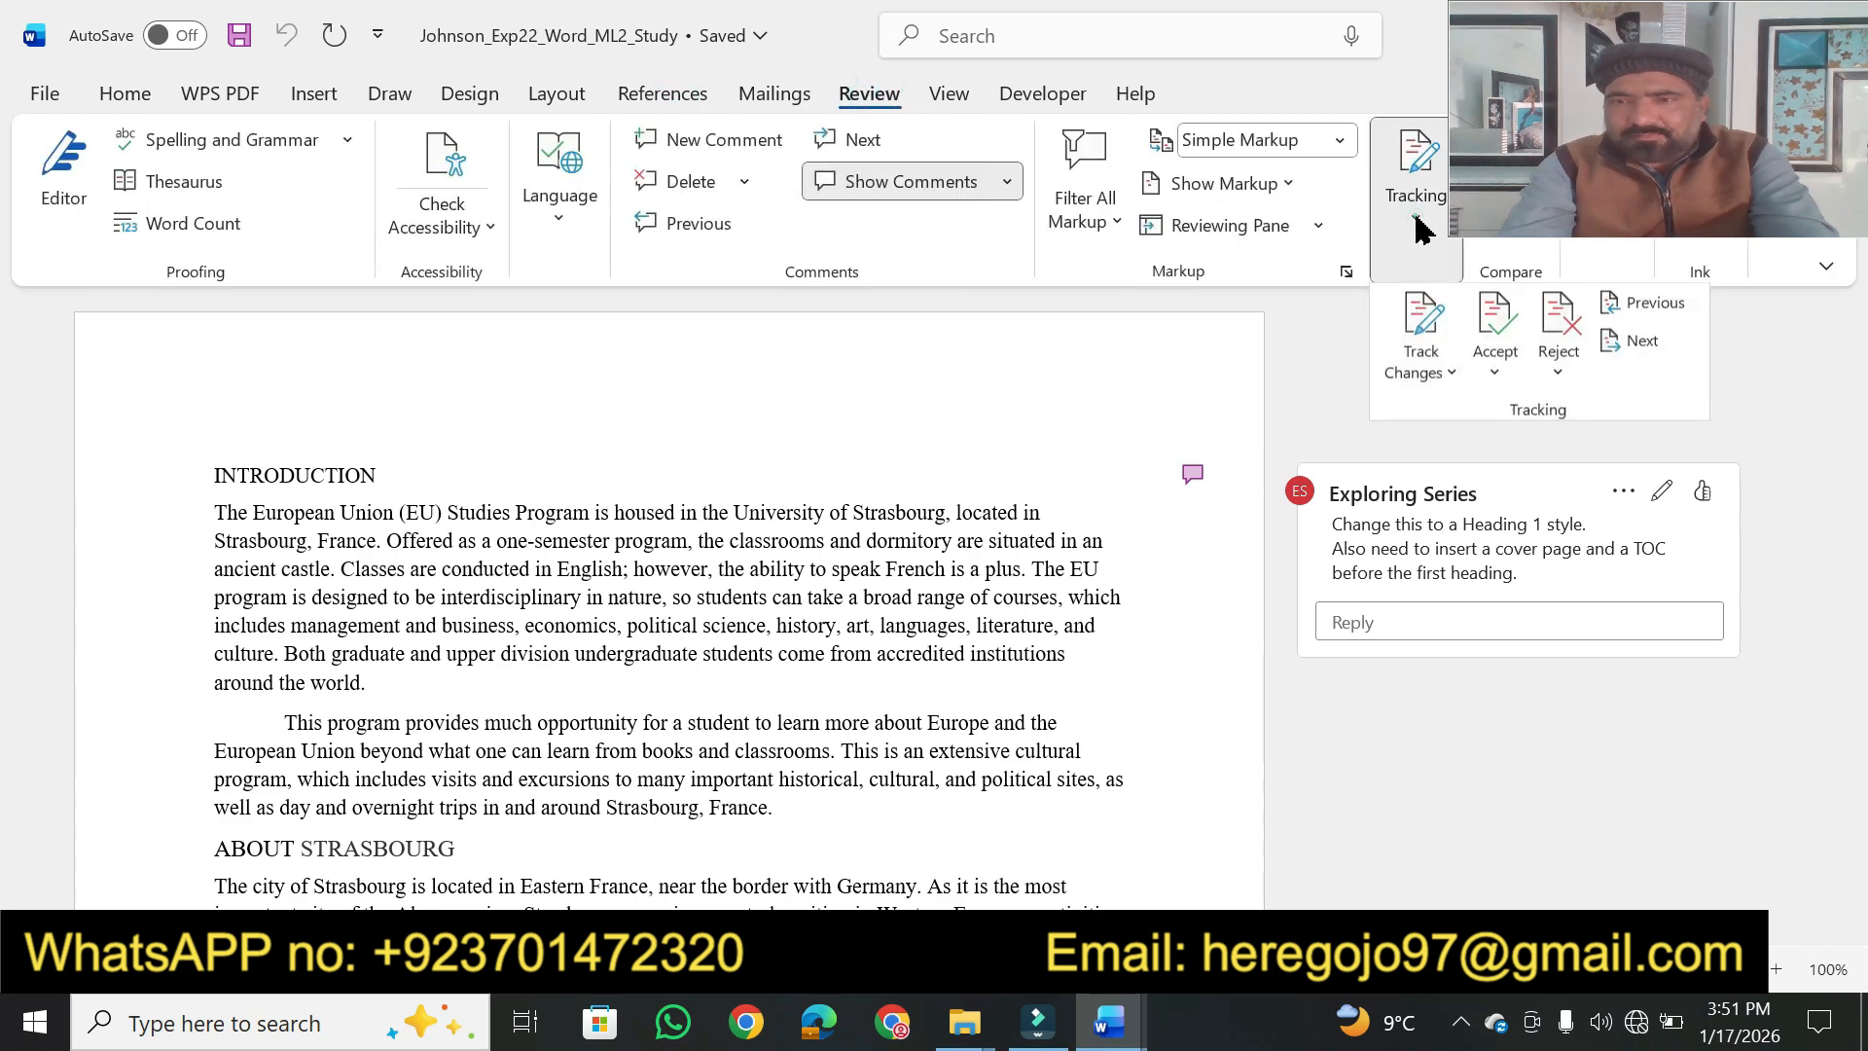
click(1421, 323)
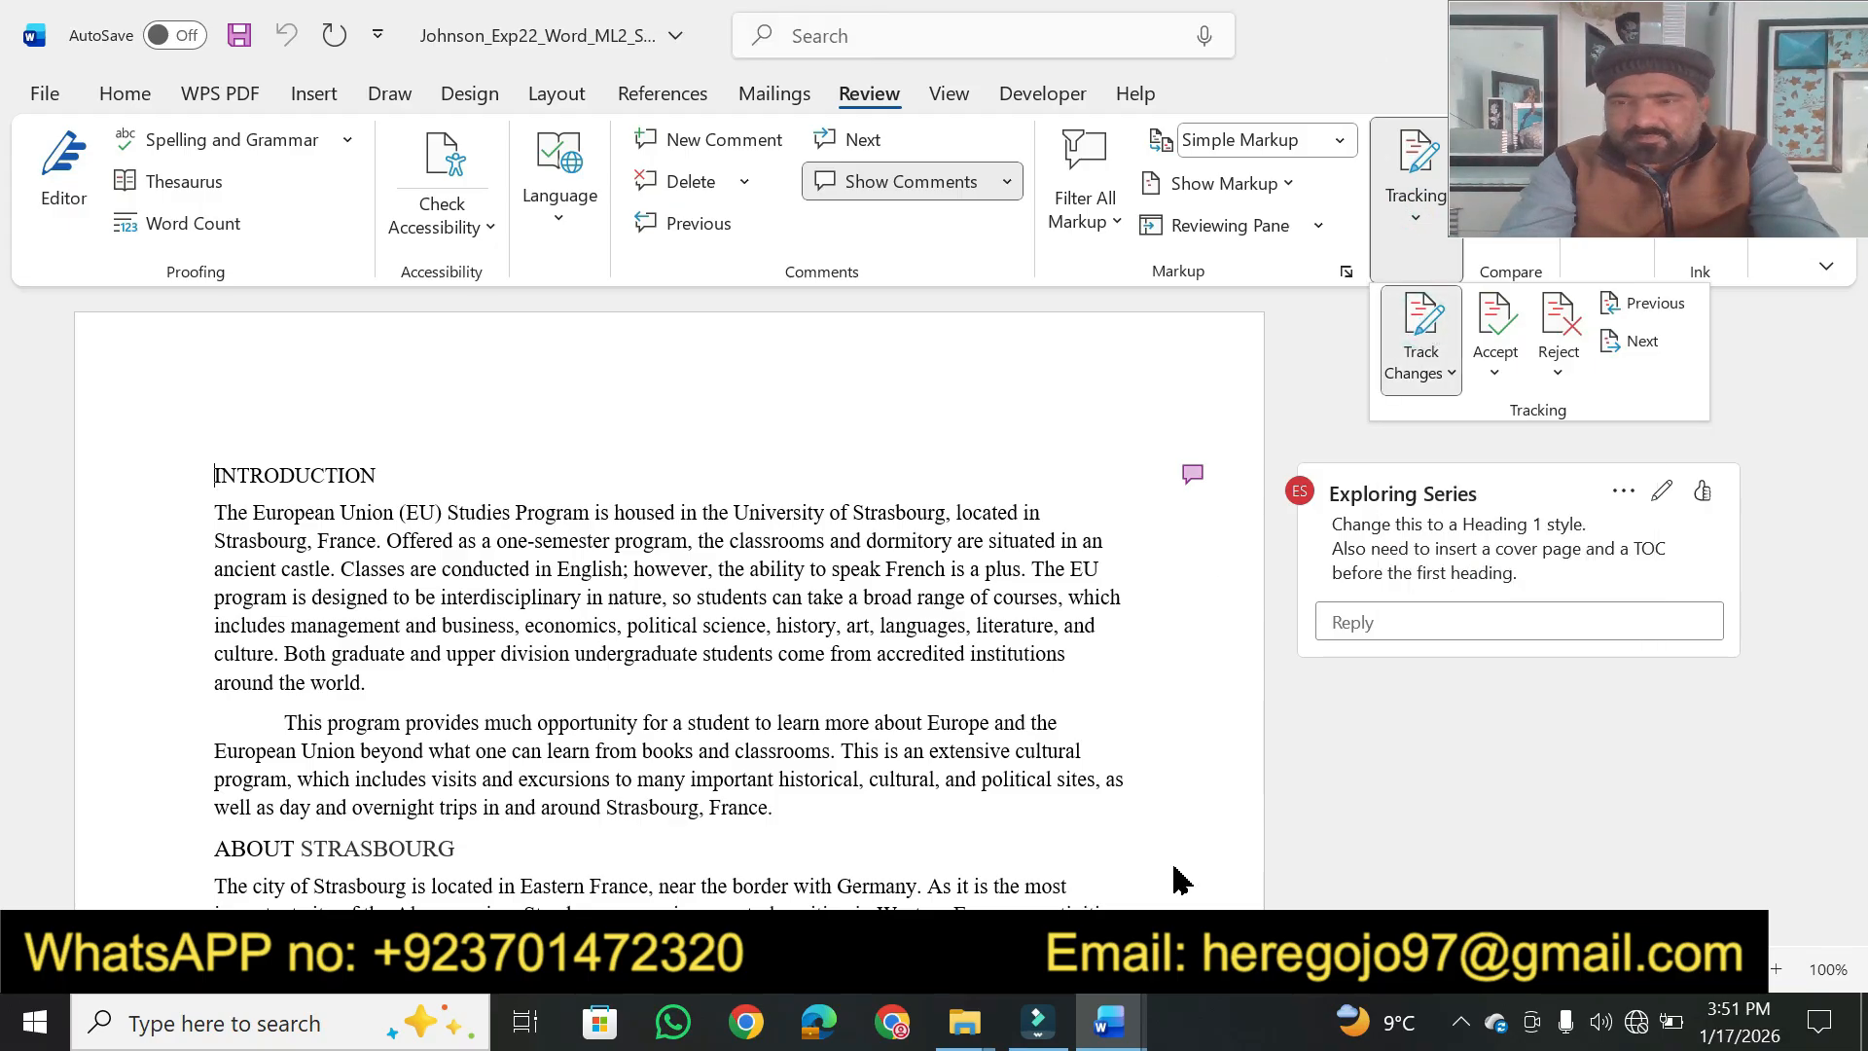
Recheck step 2 in the instructions document, then apply the Heading 1 style to "INTRODUCTION" in the student document
mouse_move(1118, 1024)
click(966, 875)
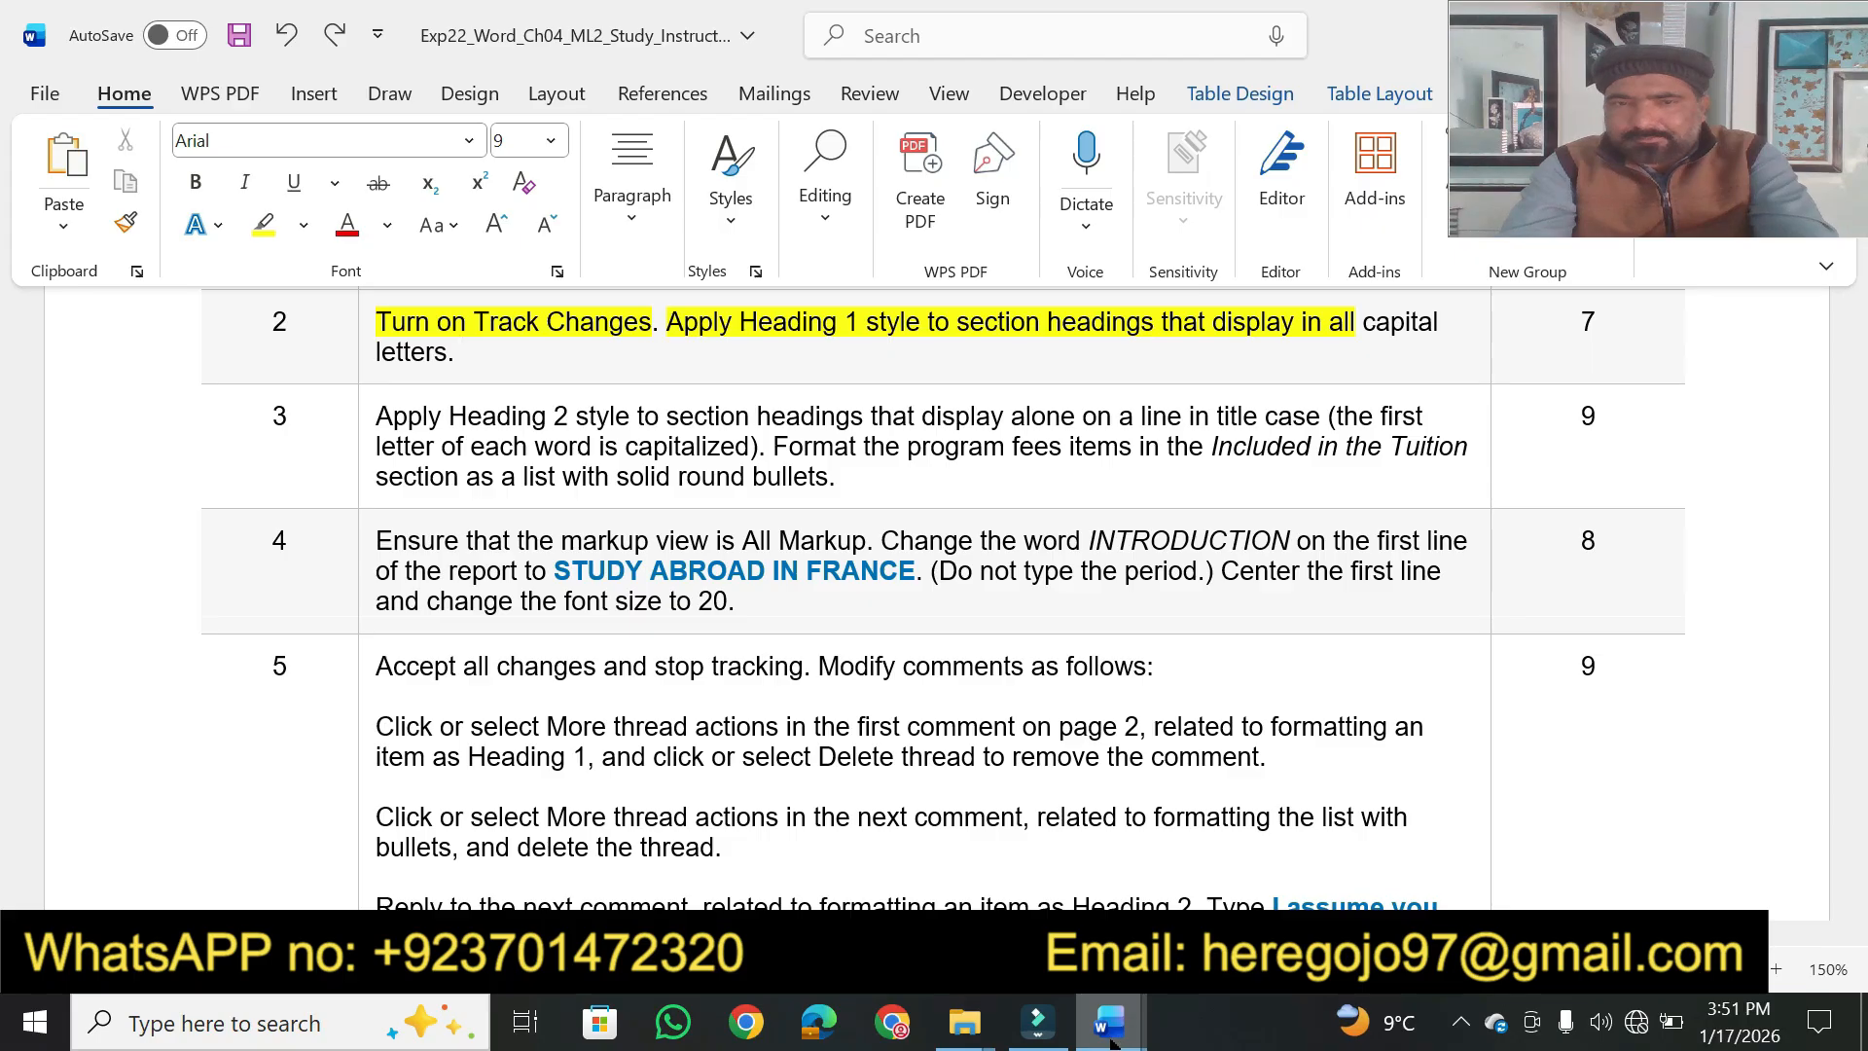
mouse_move(1110, 1041)
click(1161, 855)
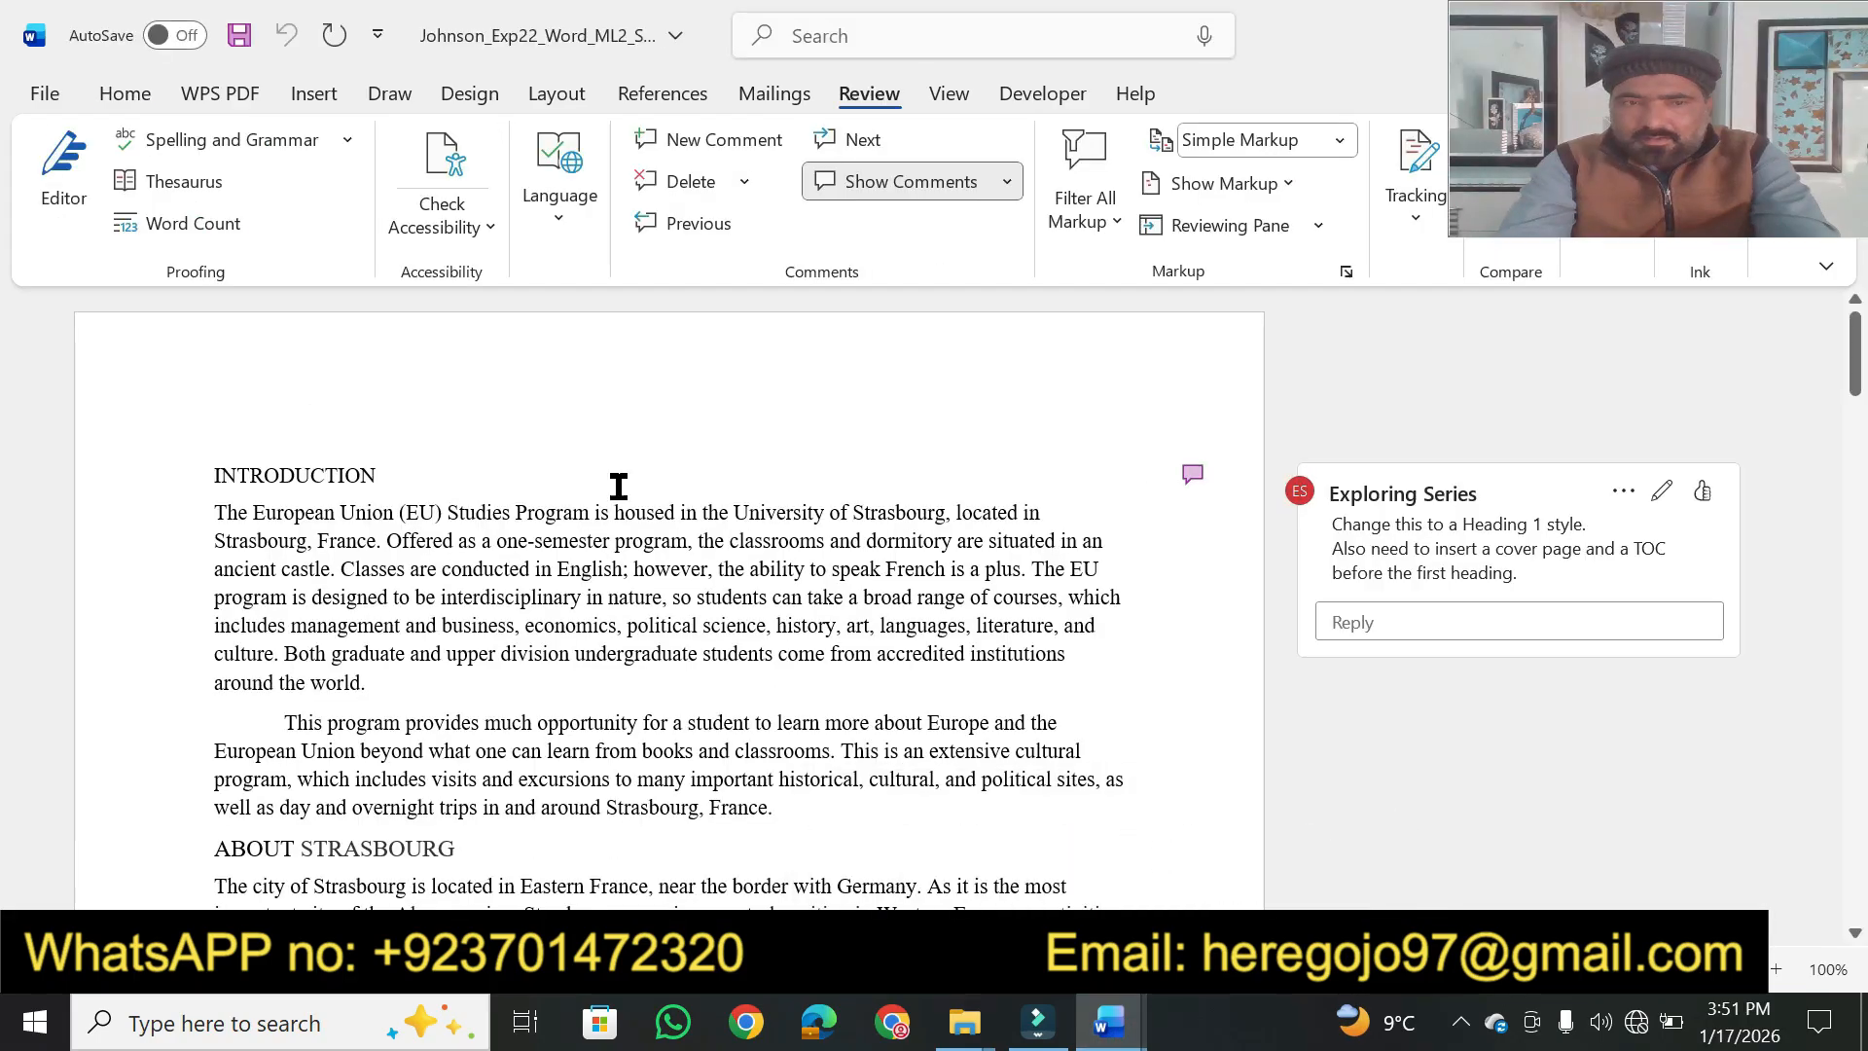
drag(386, 475, 215, 477)
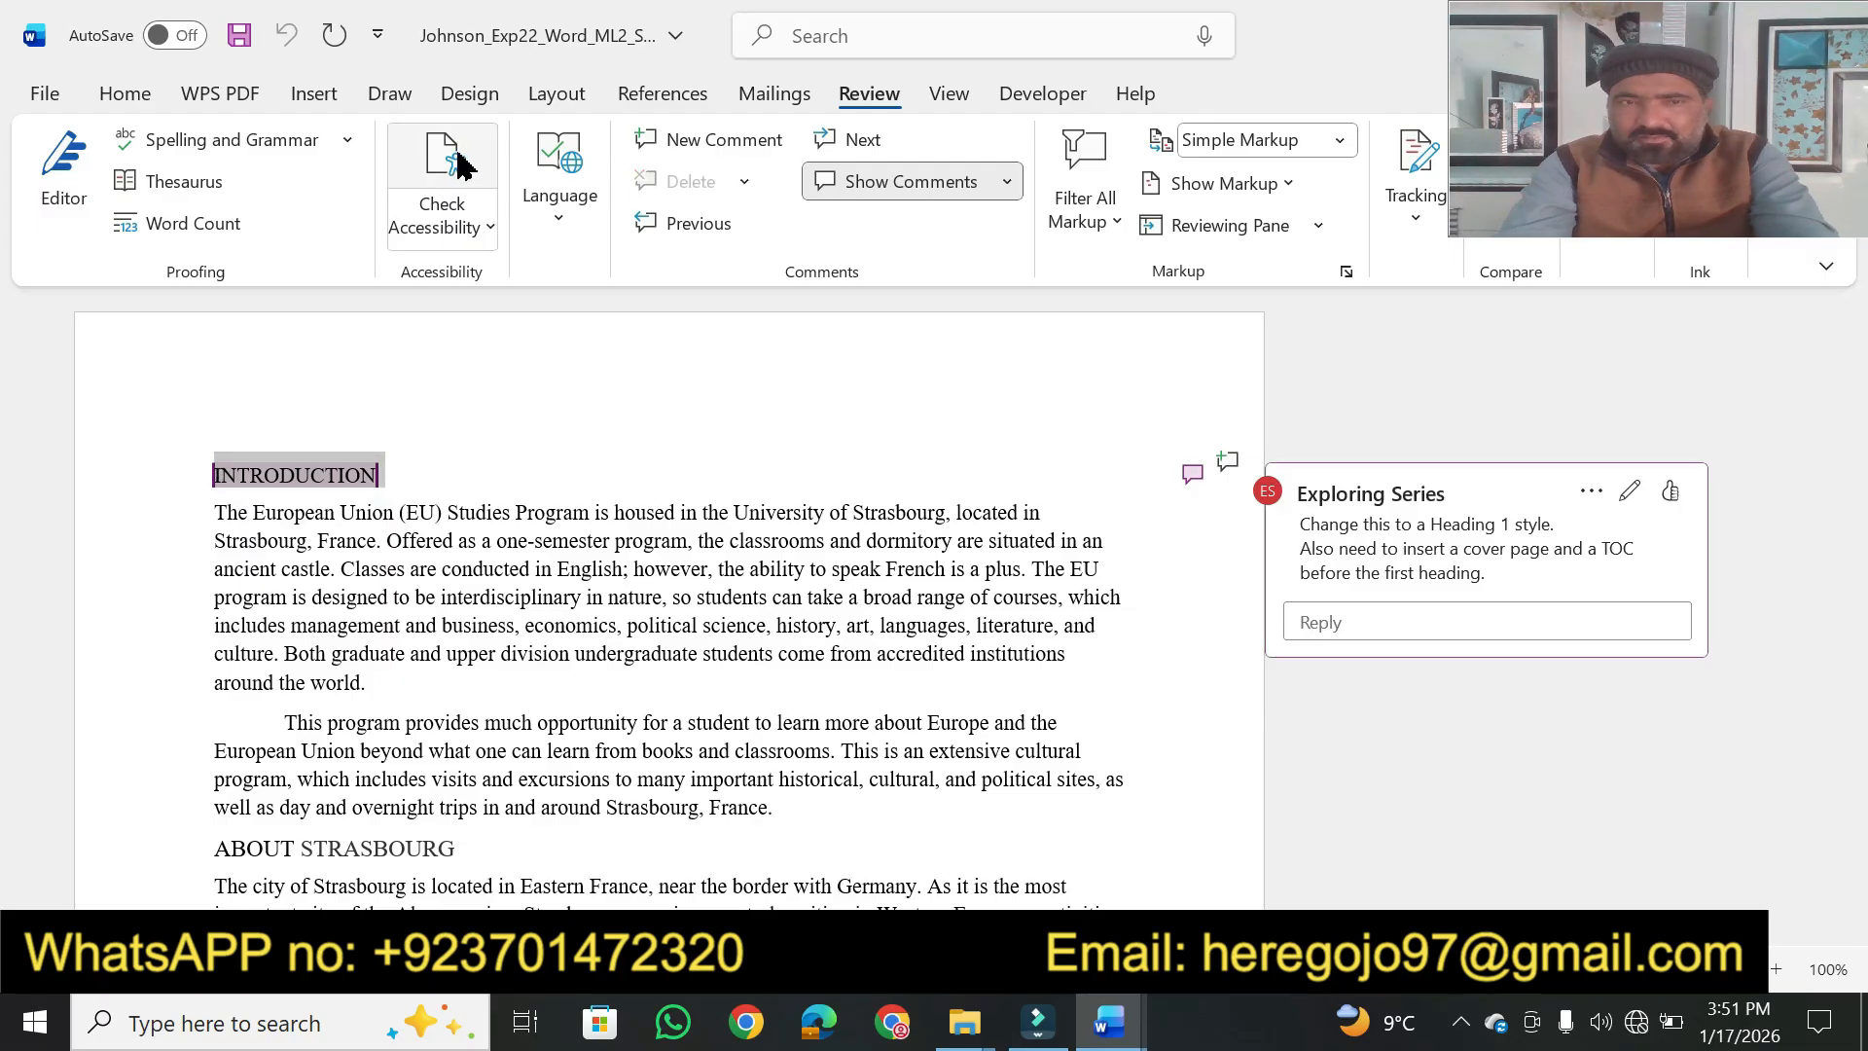
click(124, 94)
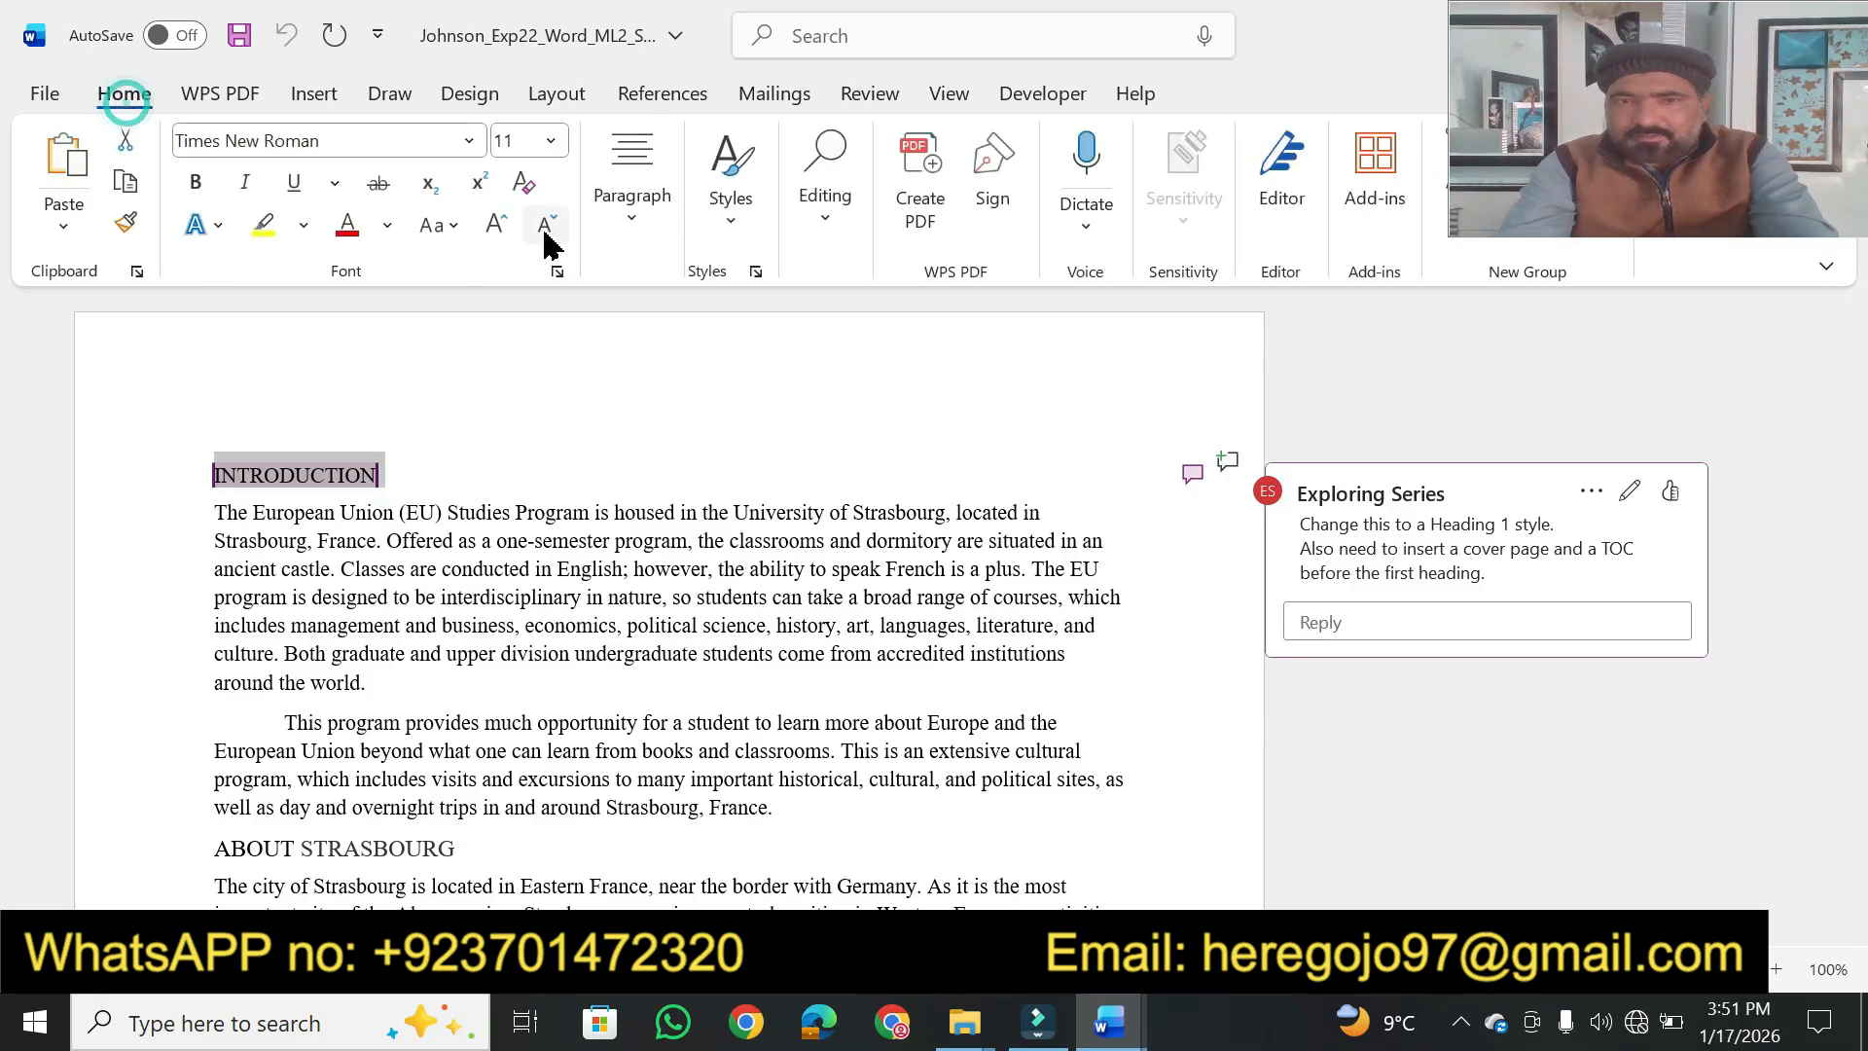
click(730, 219)
click(1151, 299)
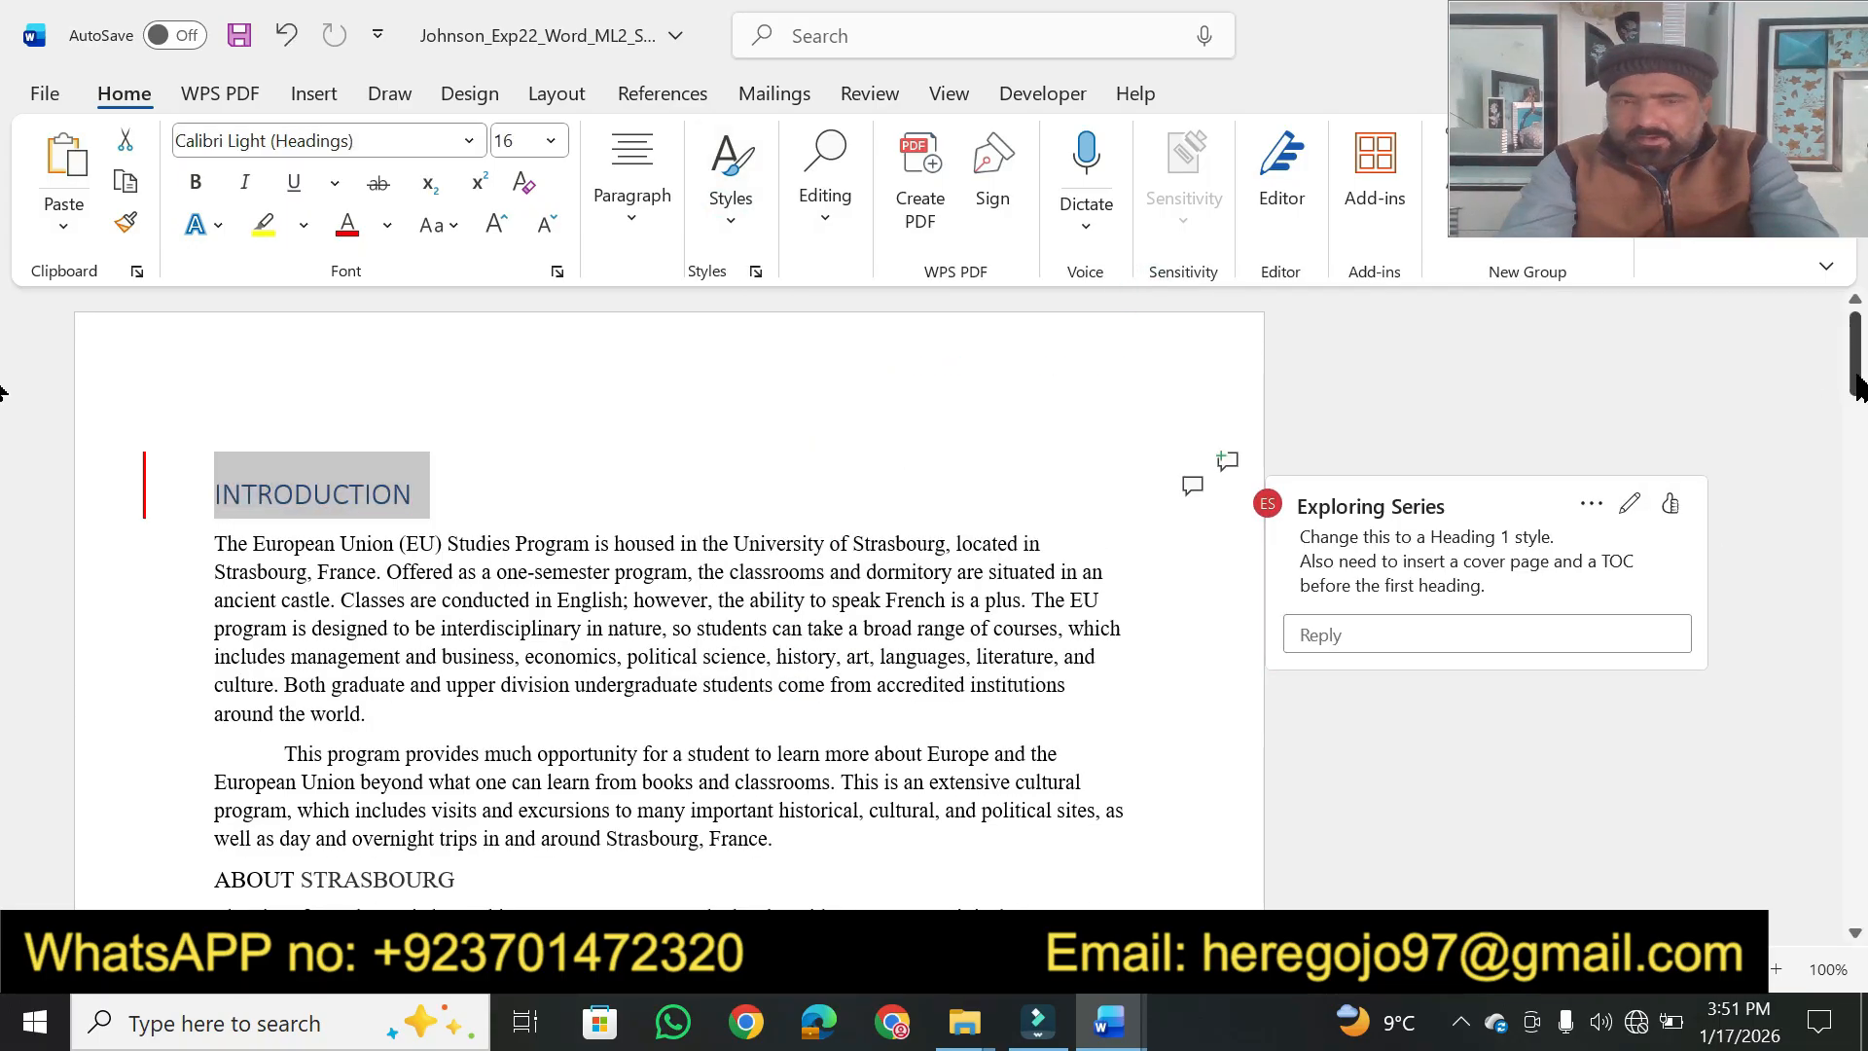
Apply the Heading 1 style to the "ABOUT STRASBOURG" and "ABOUT THE UNIVERSITY" section headings
scroll(592, 402, down, 5)
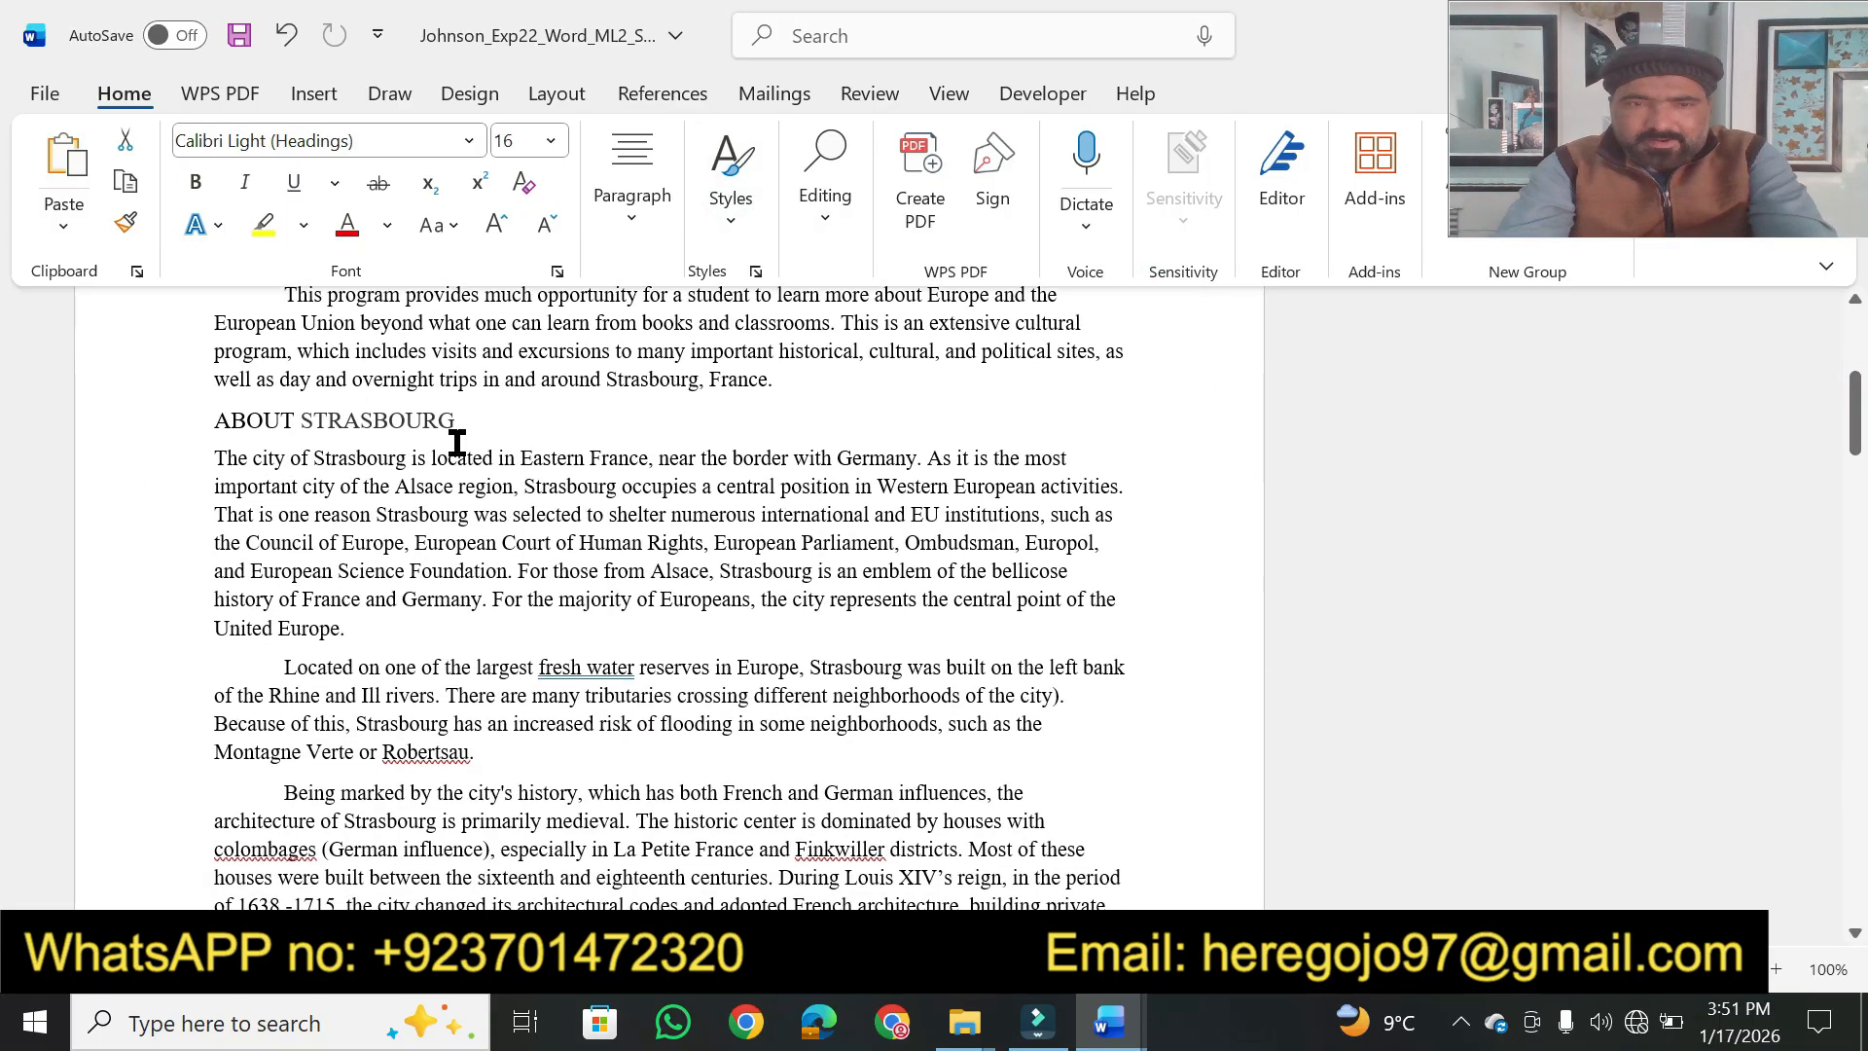
drag(465, 429, 226, 421)
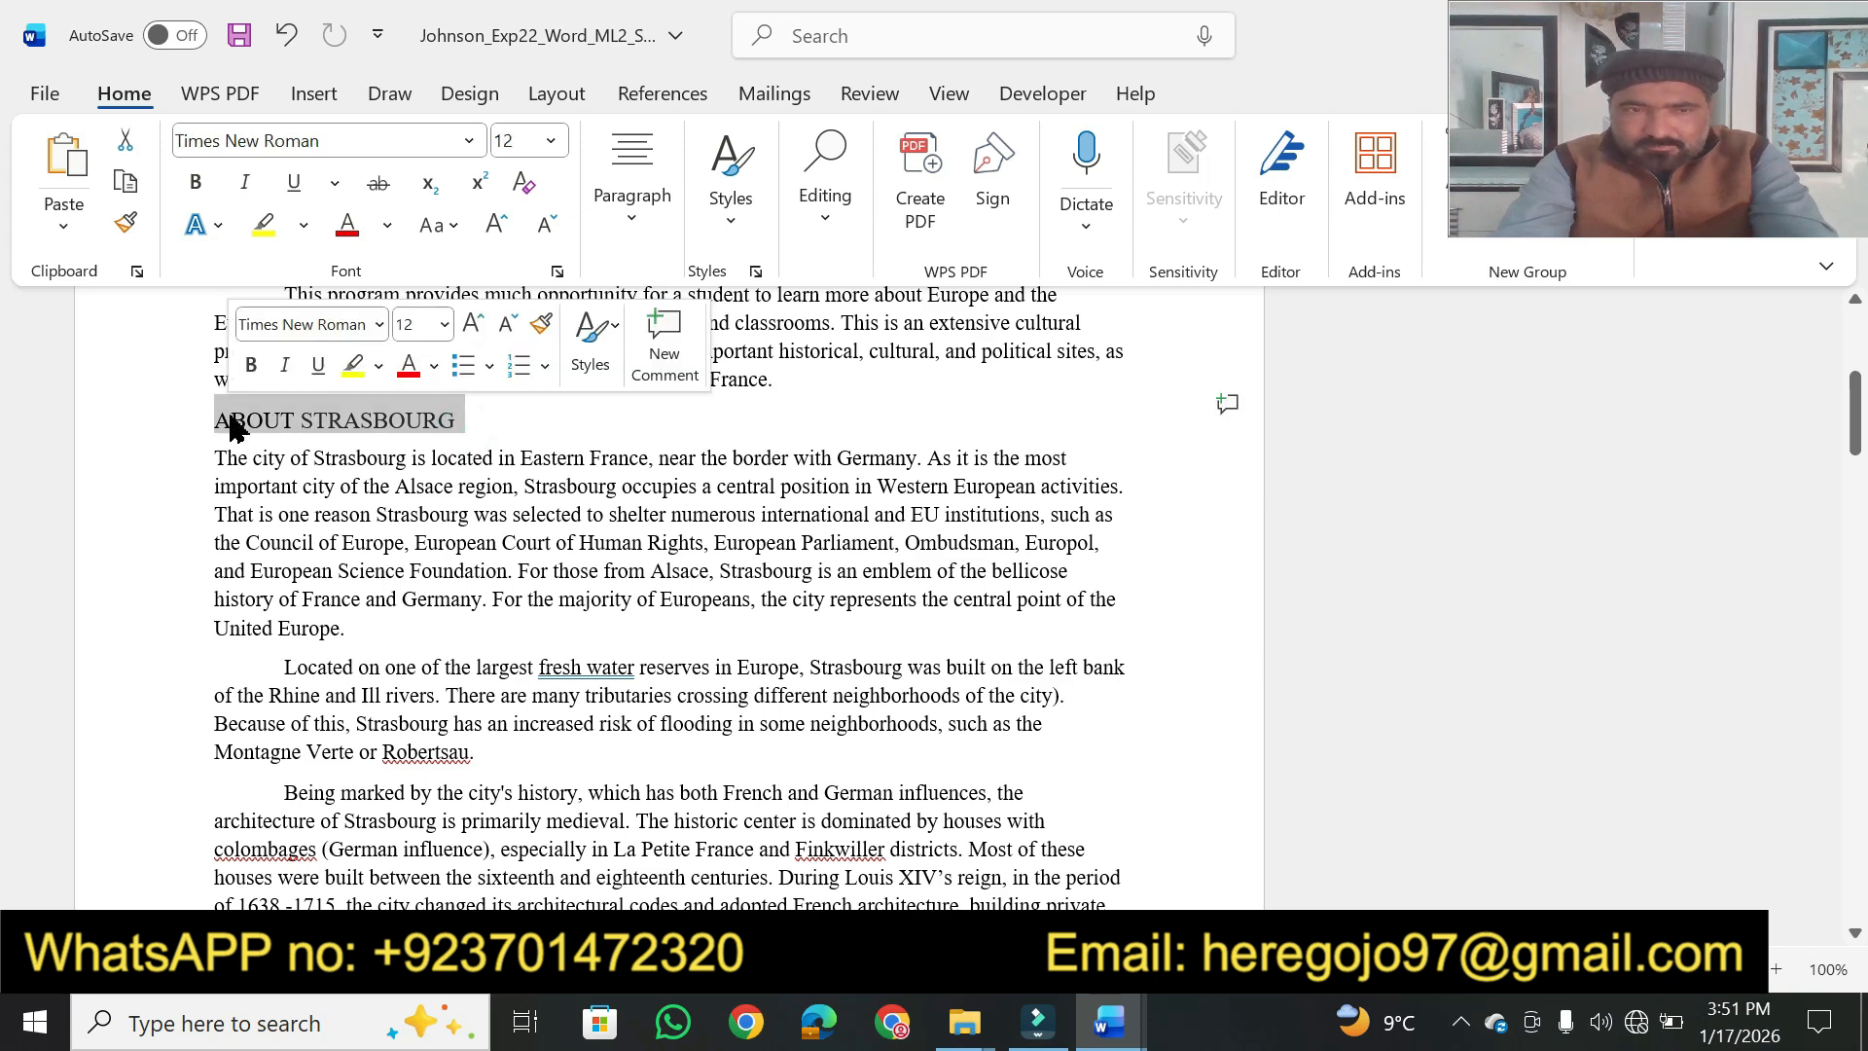
click(730, 185)
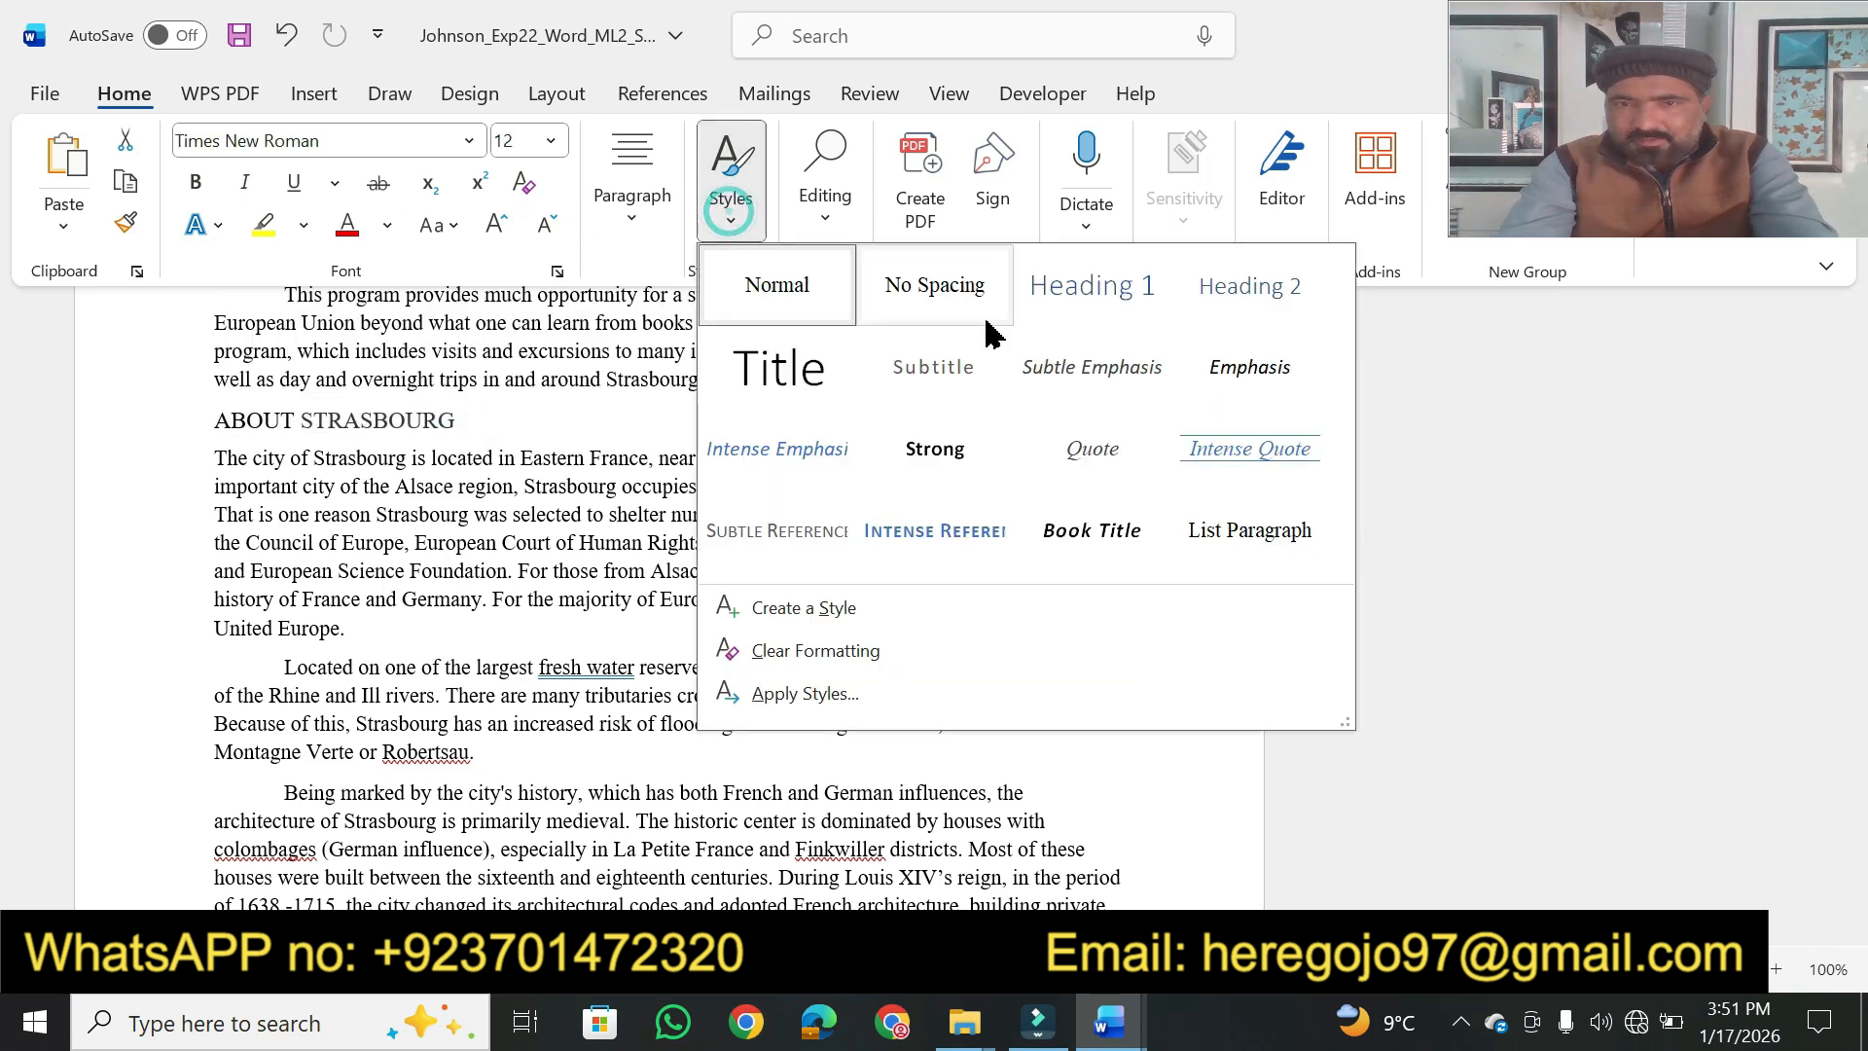
click(1109, 292)
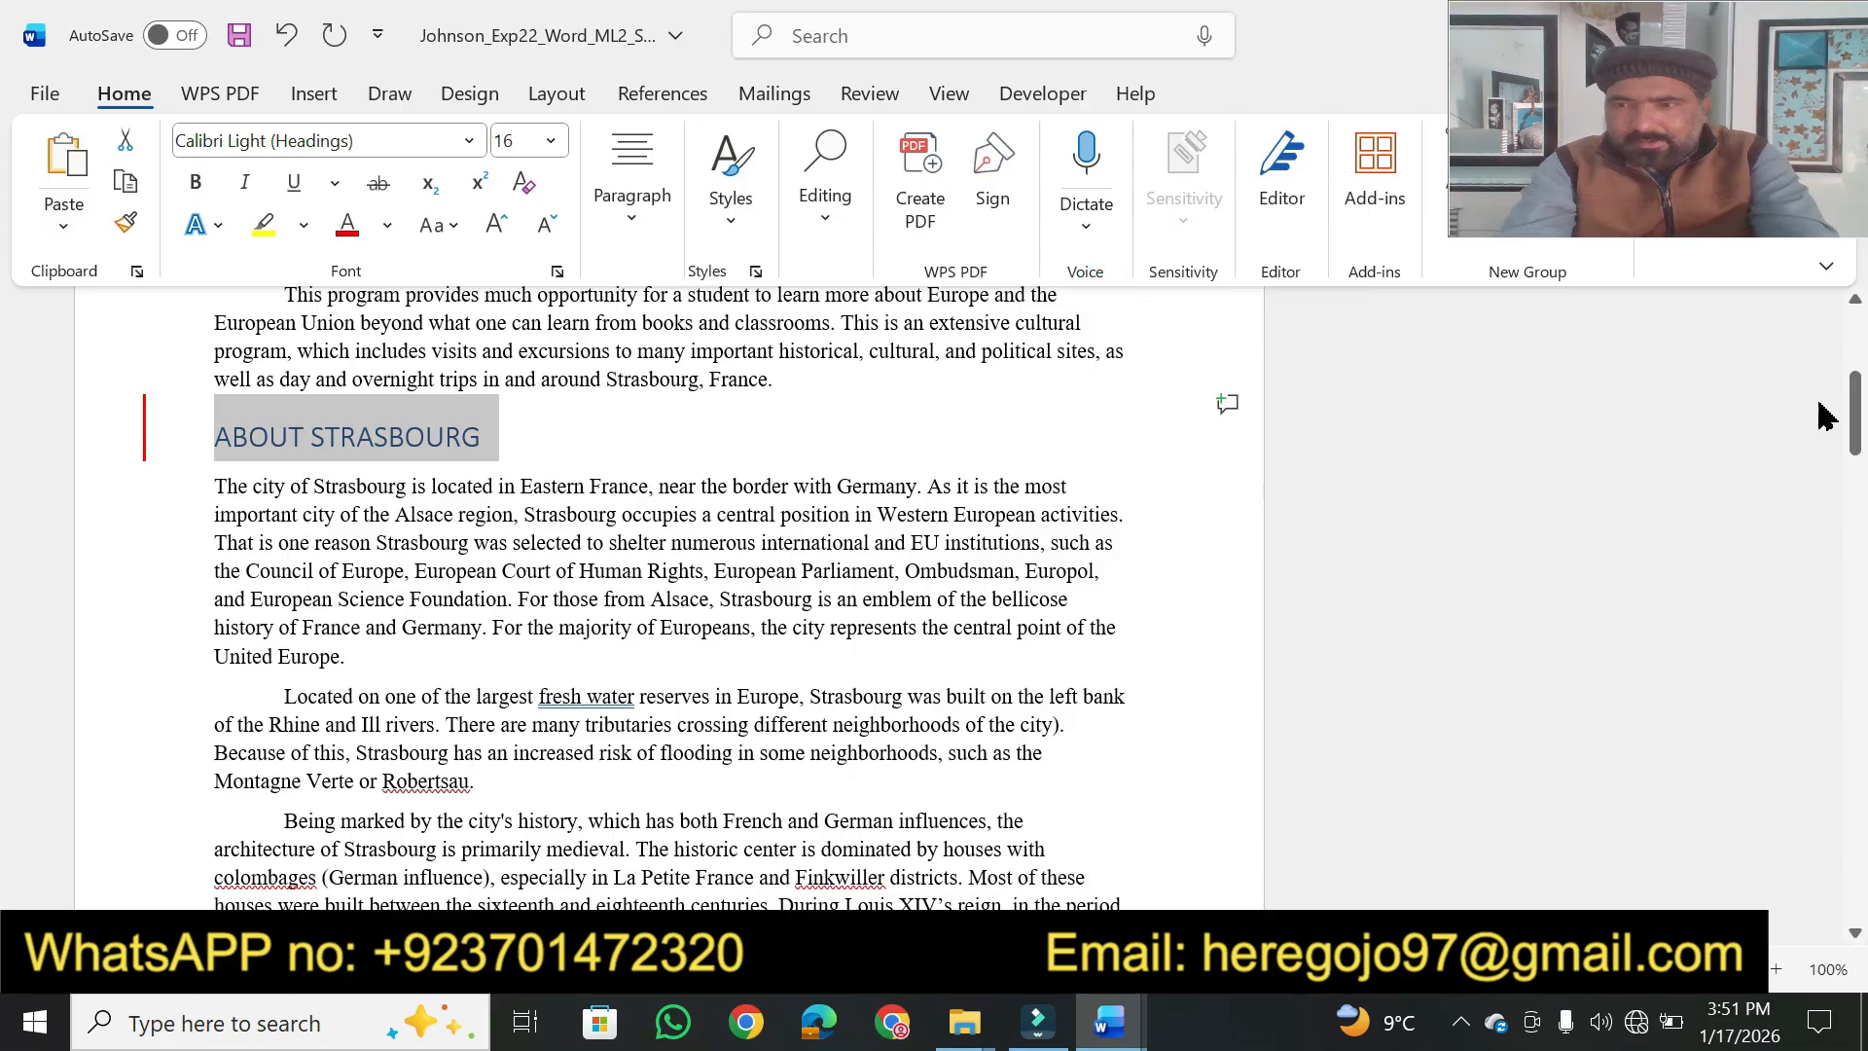
drag(1854, 428, 1854, 512)
drag(490, 395, 217, 399)
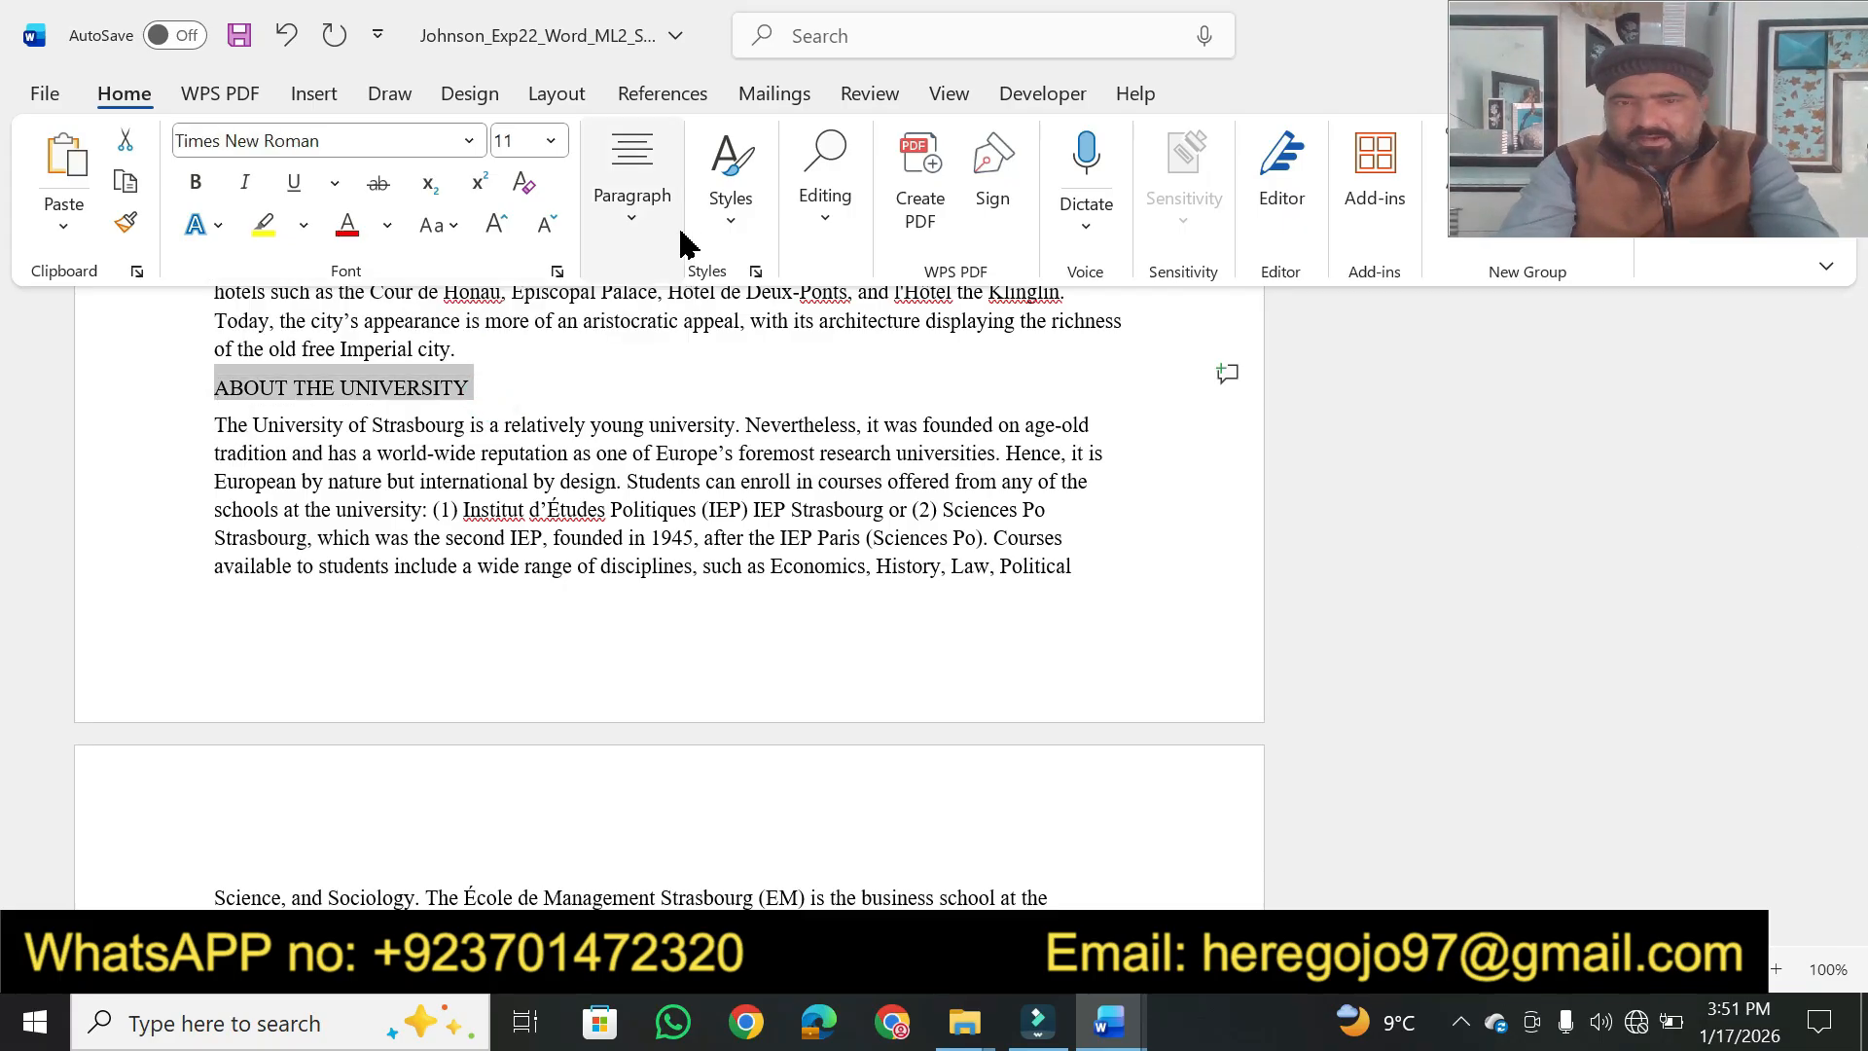
click(728, 226)
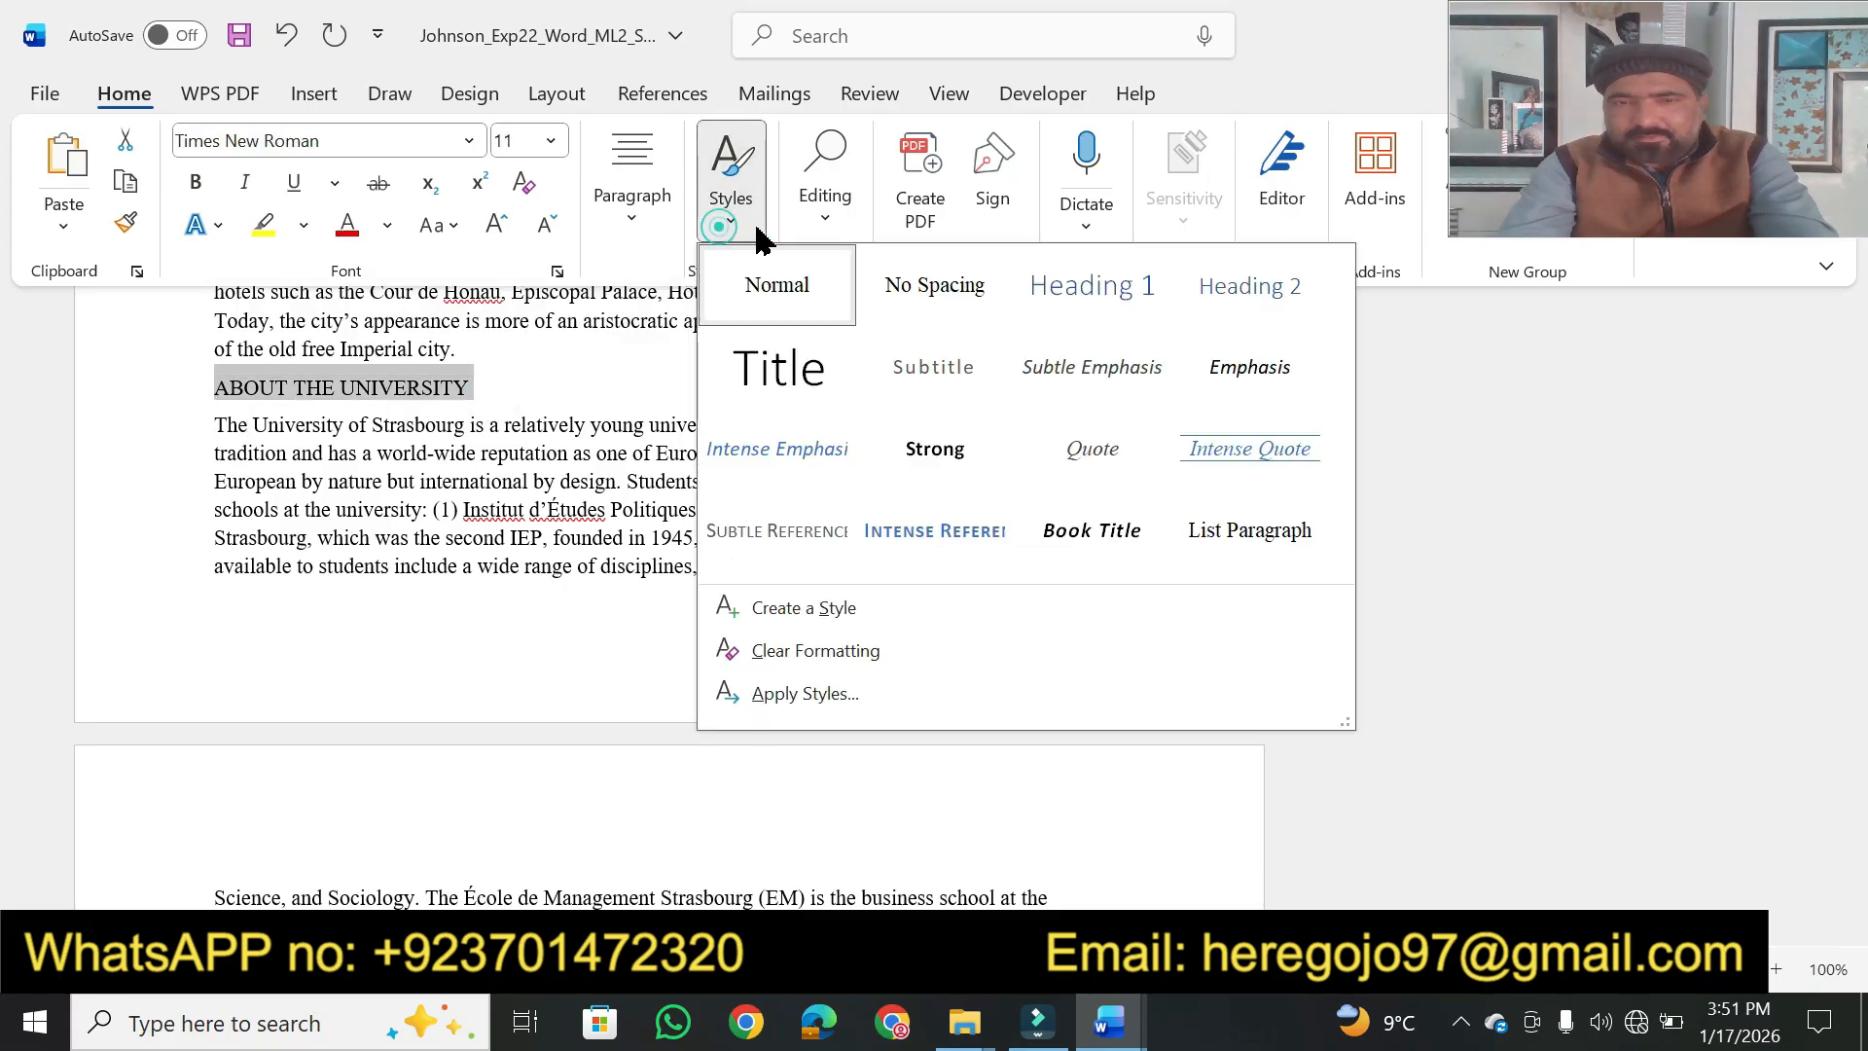
click(1072, 284)
Apply the Heading 1 style to the "INCLUDED IN THE TUITION" and "THREE DAYS IN STRASBOURG" section headings
scroll(1856, 535, down, 5)
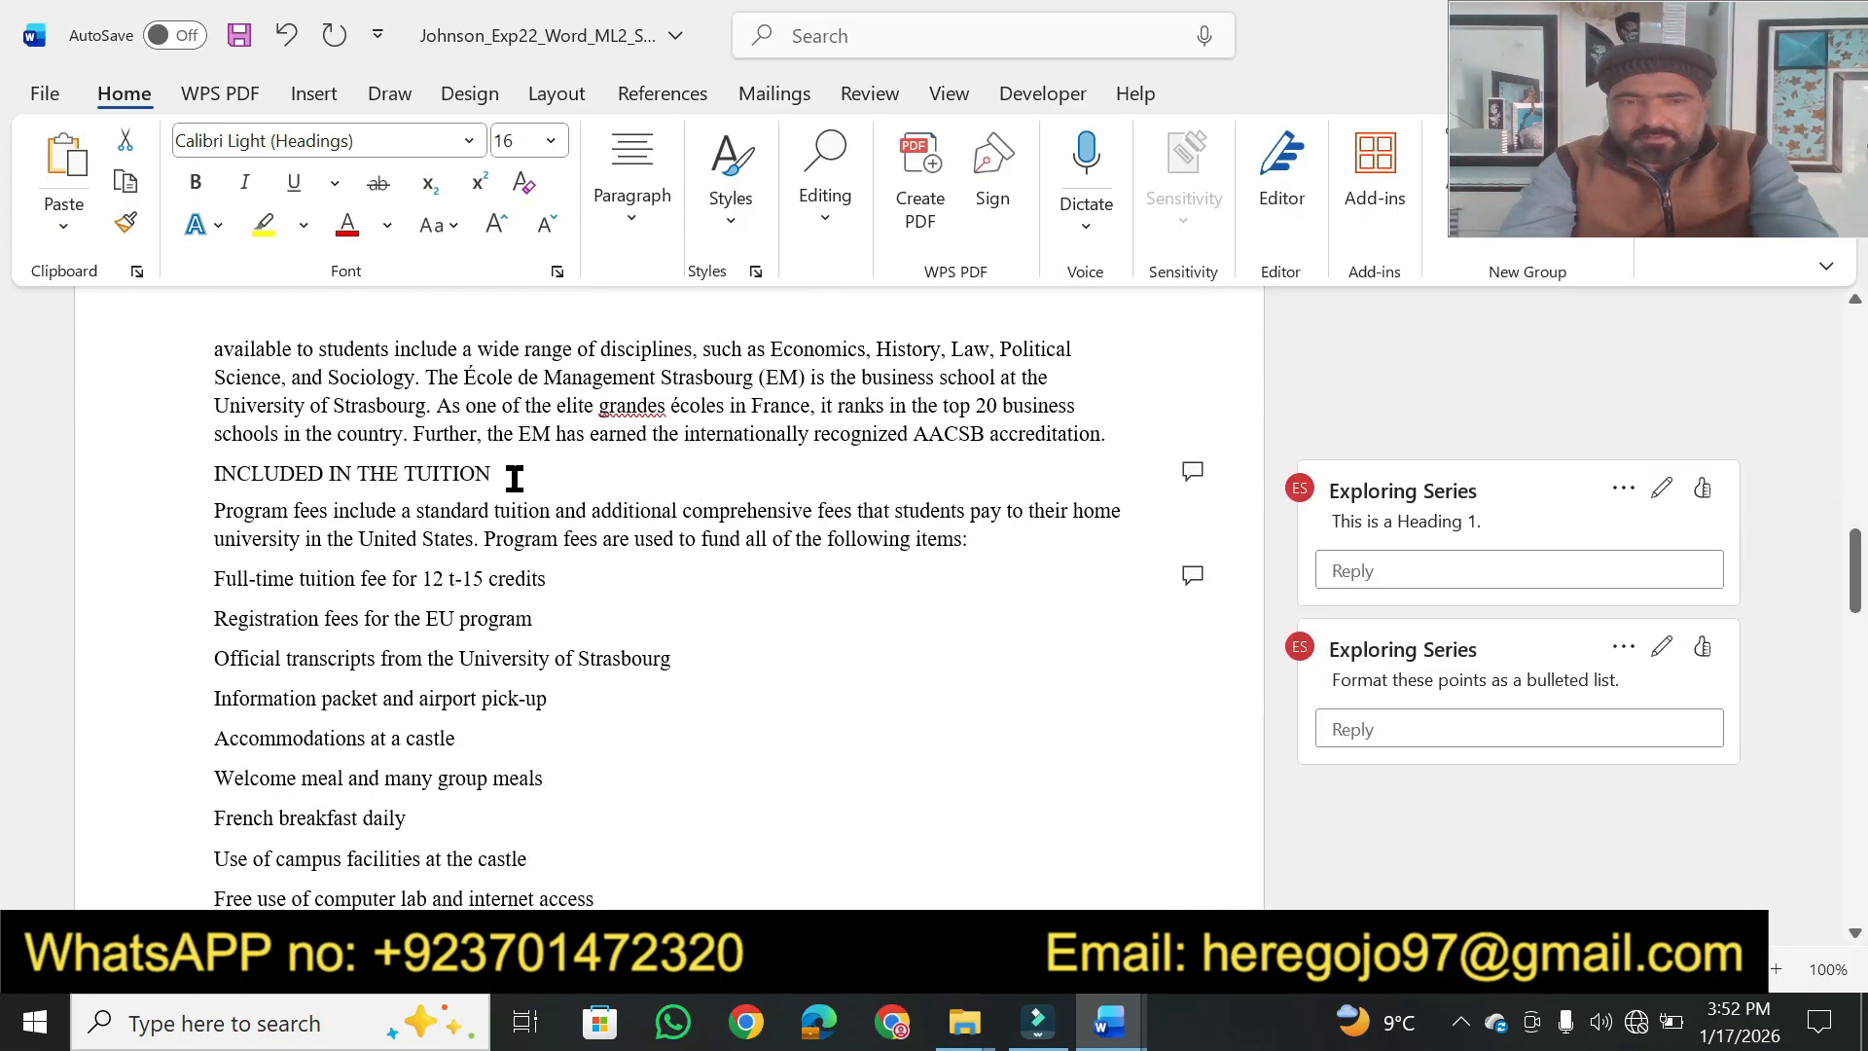
drag(514, 476, 206, 471)
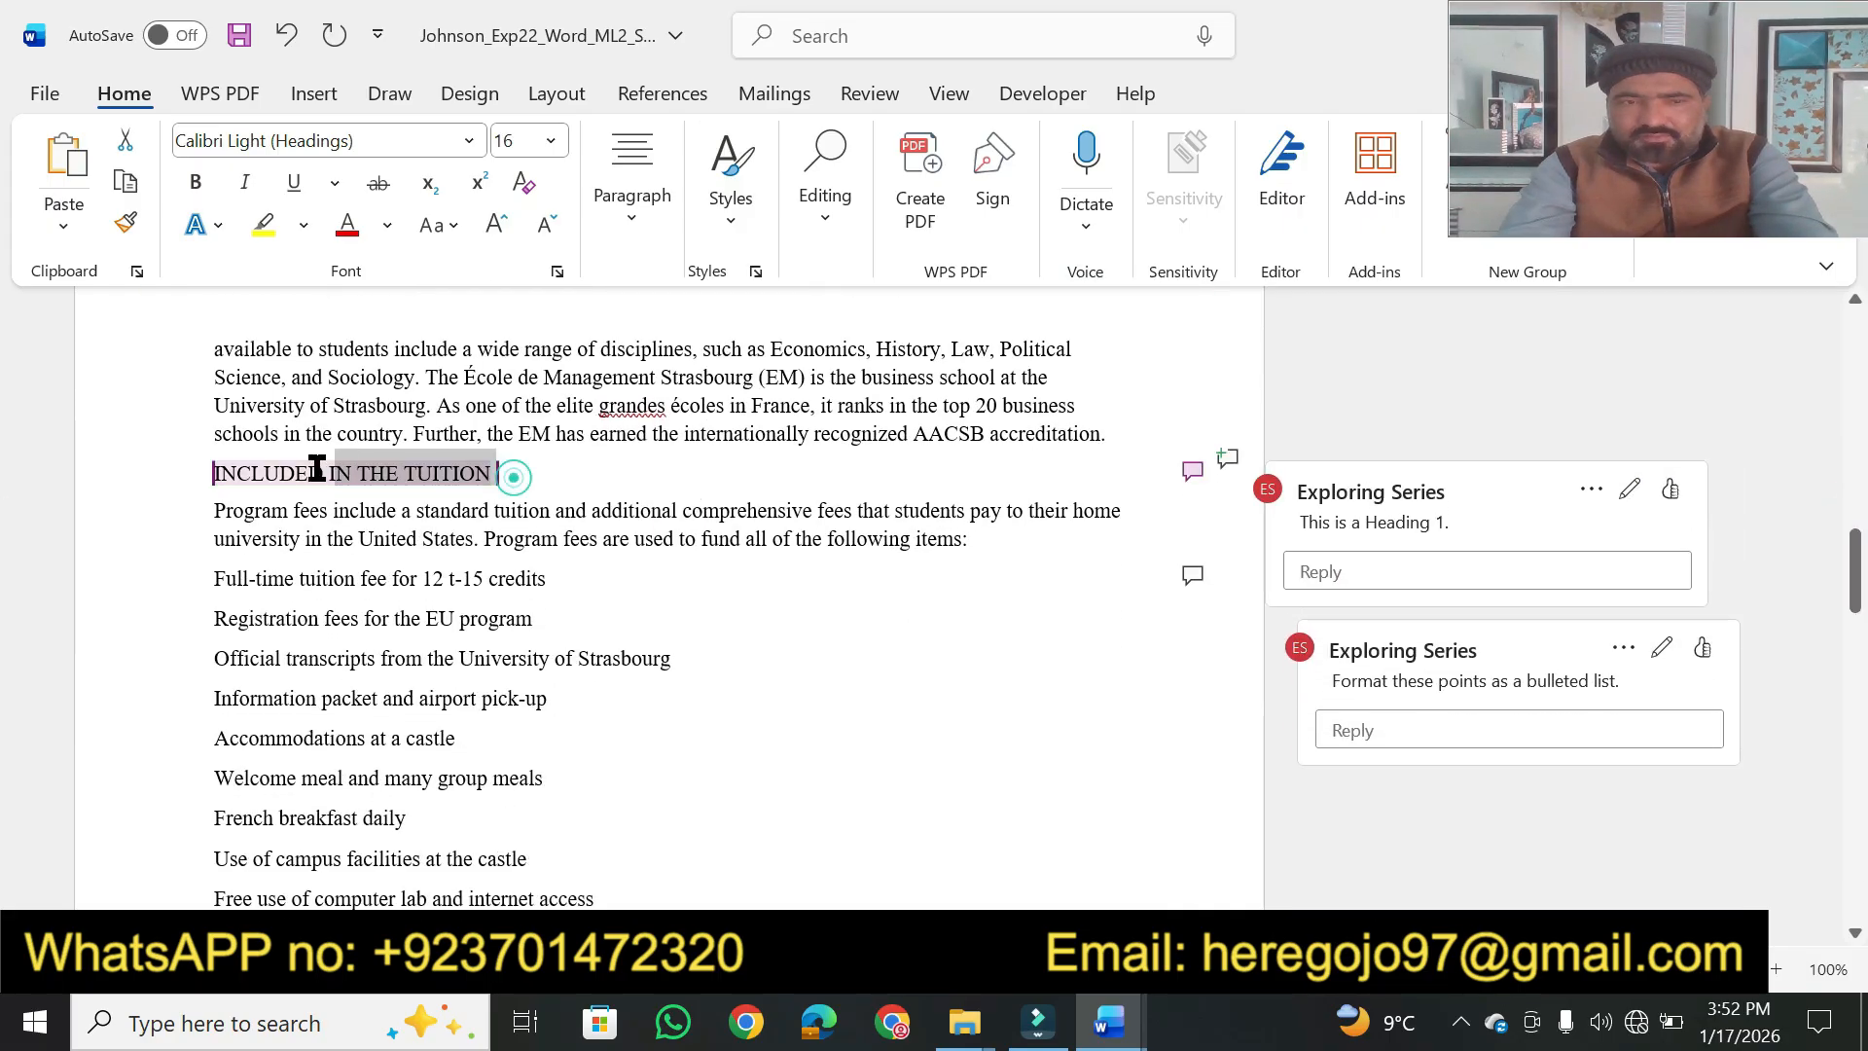
click(717, 226)
click(1092, 292)
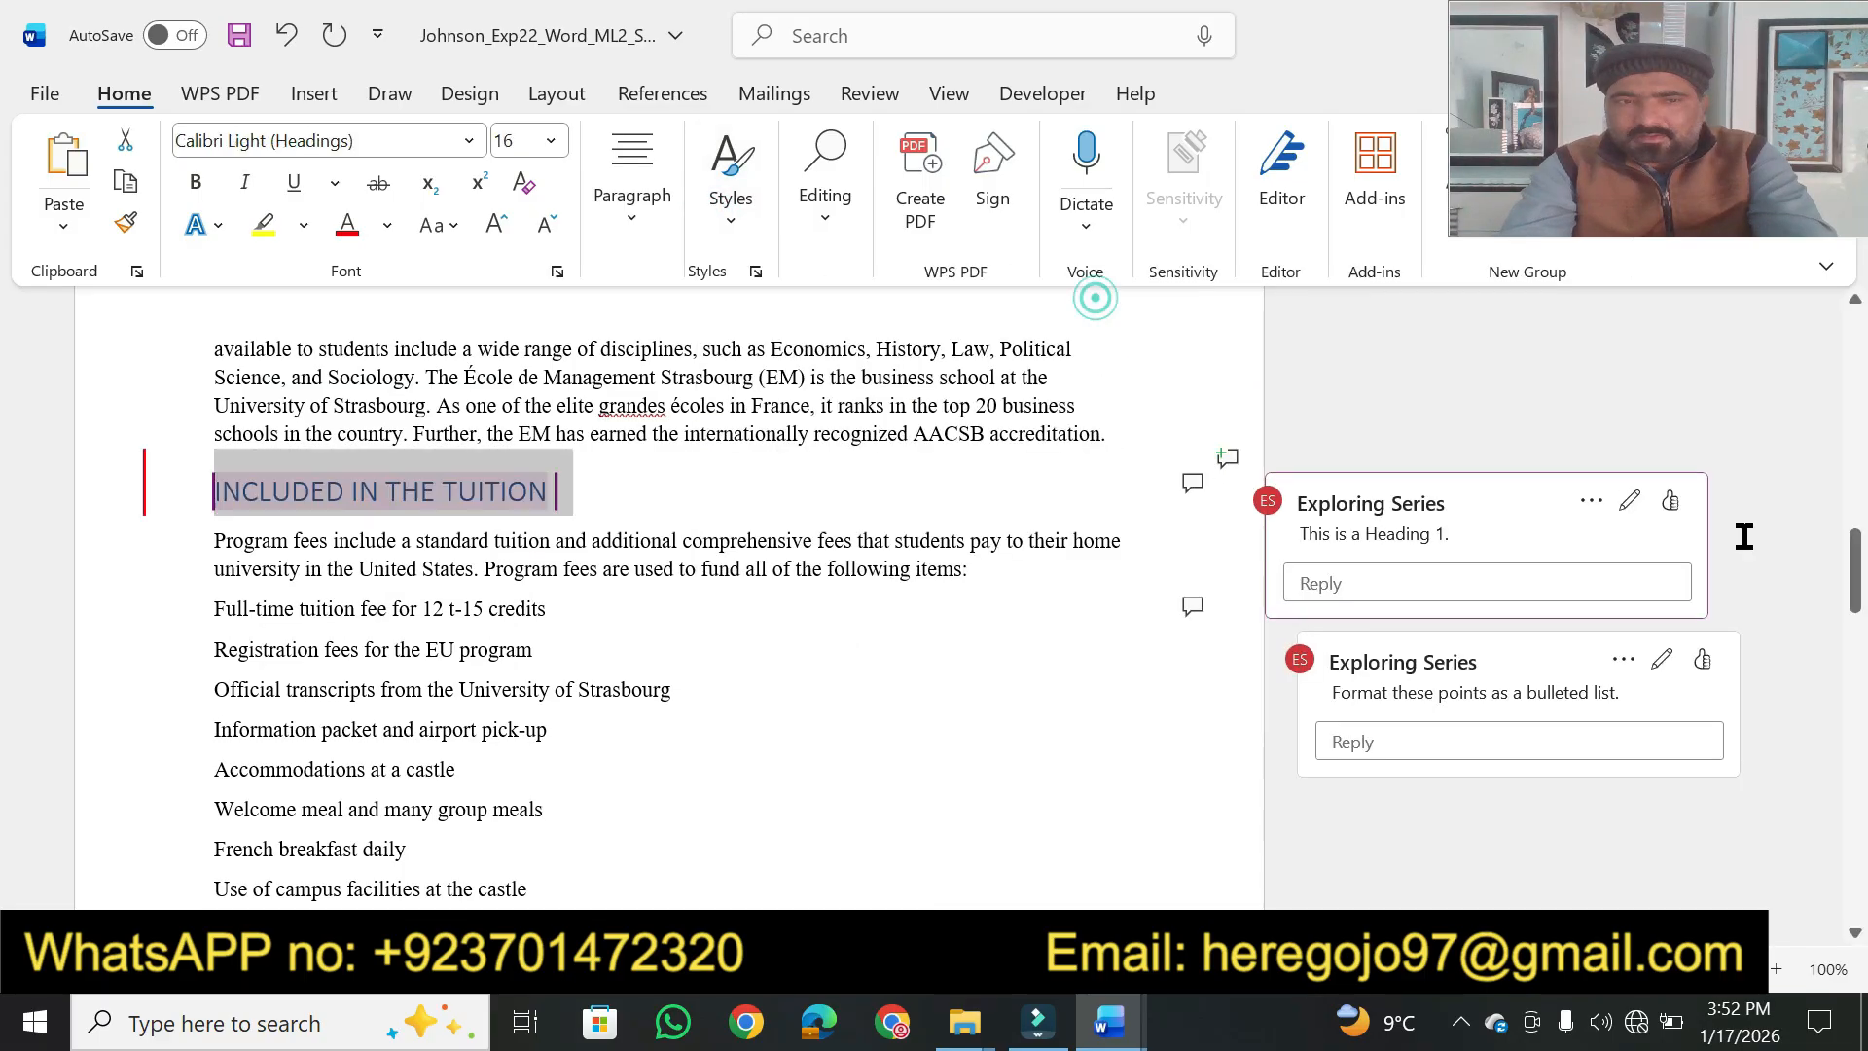
drag(1855, 576, 1851, 673)
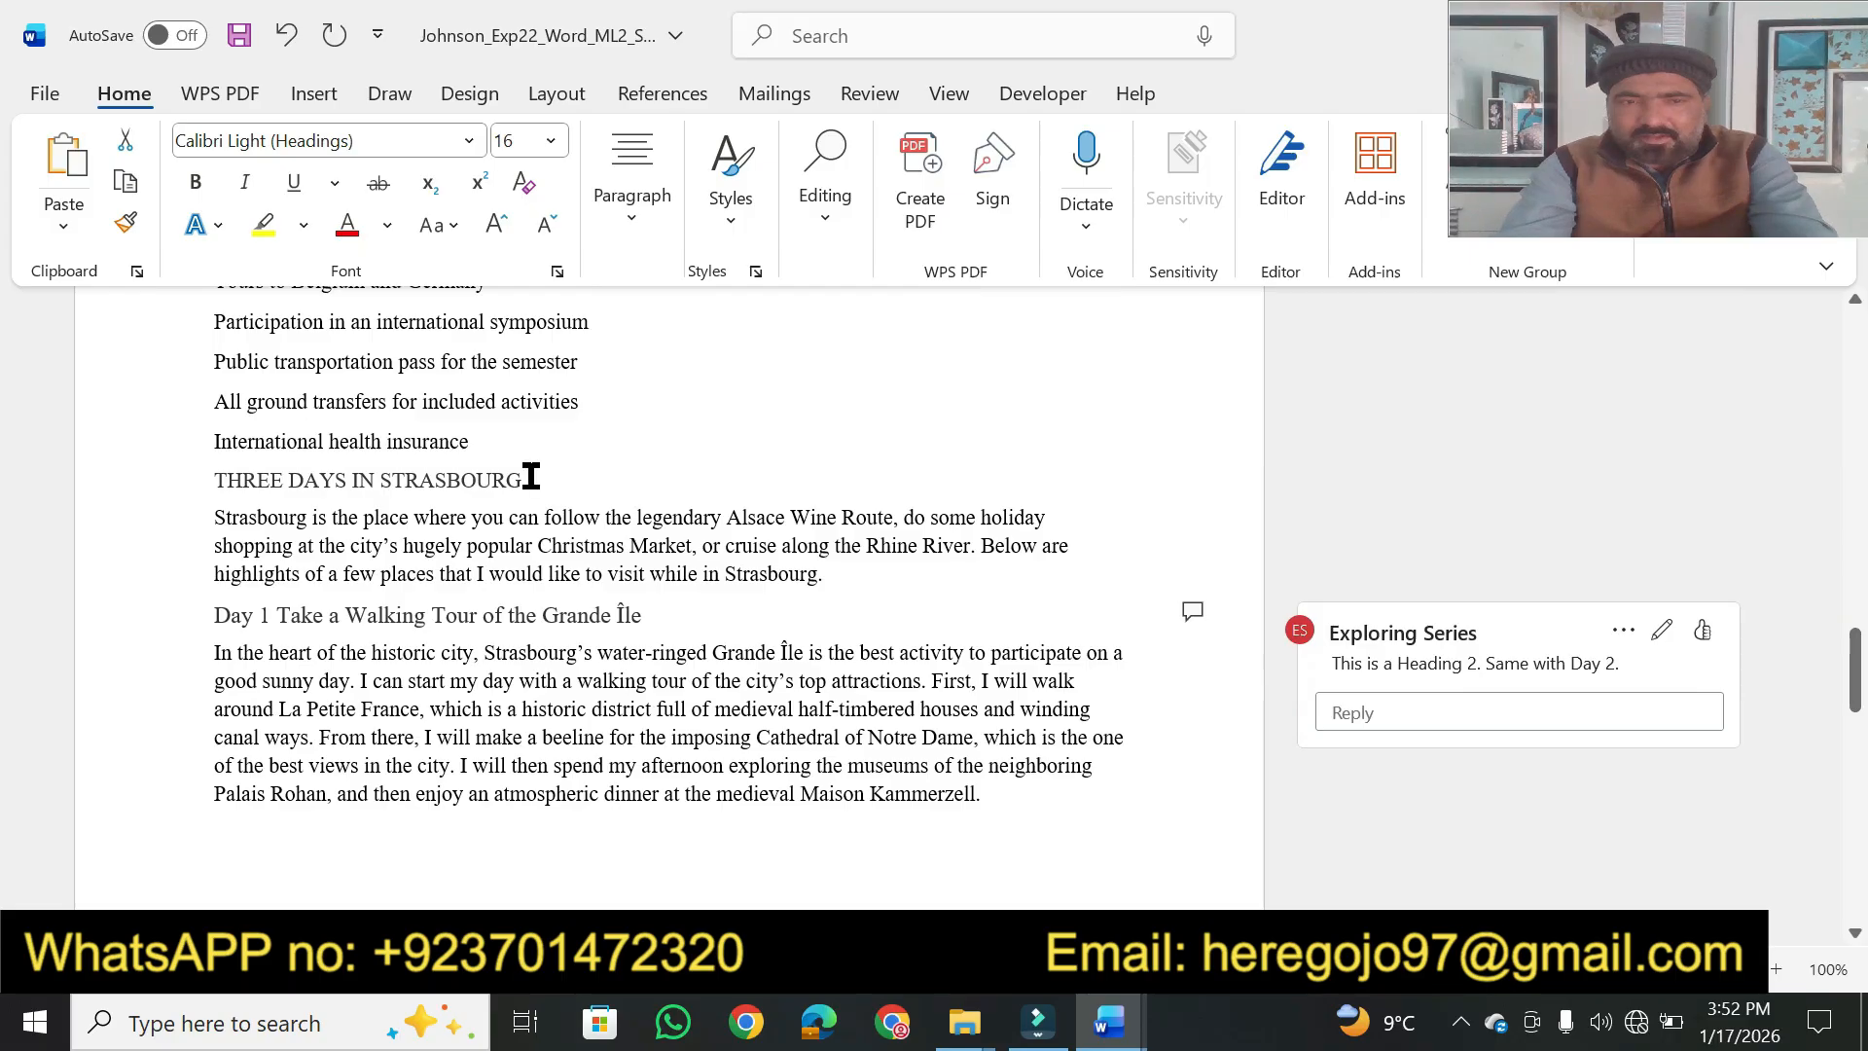
drag(532, 476, 199, 482)
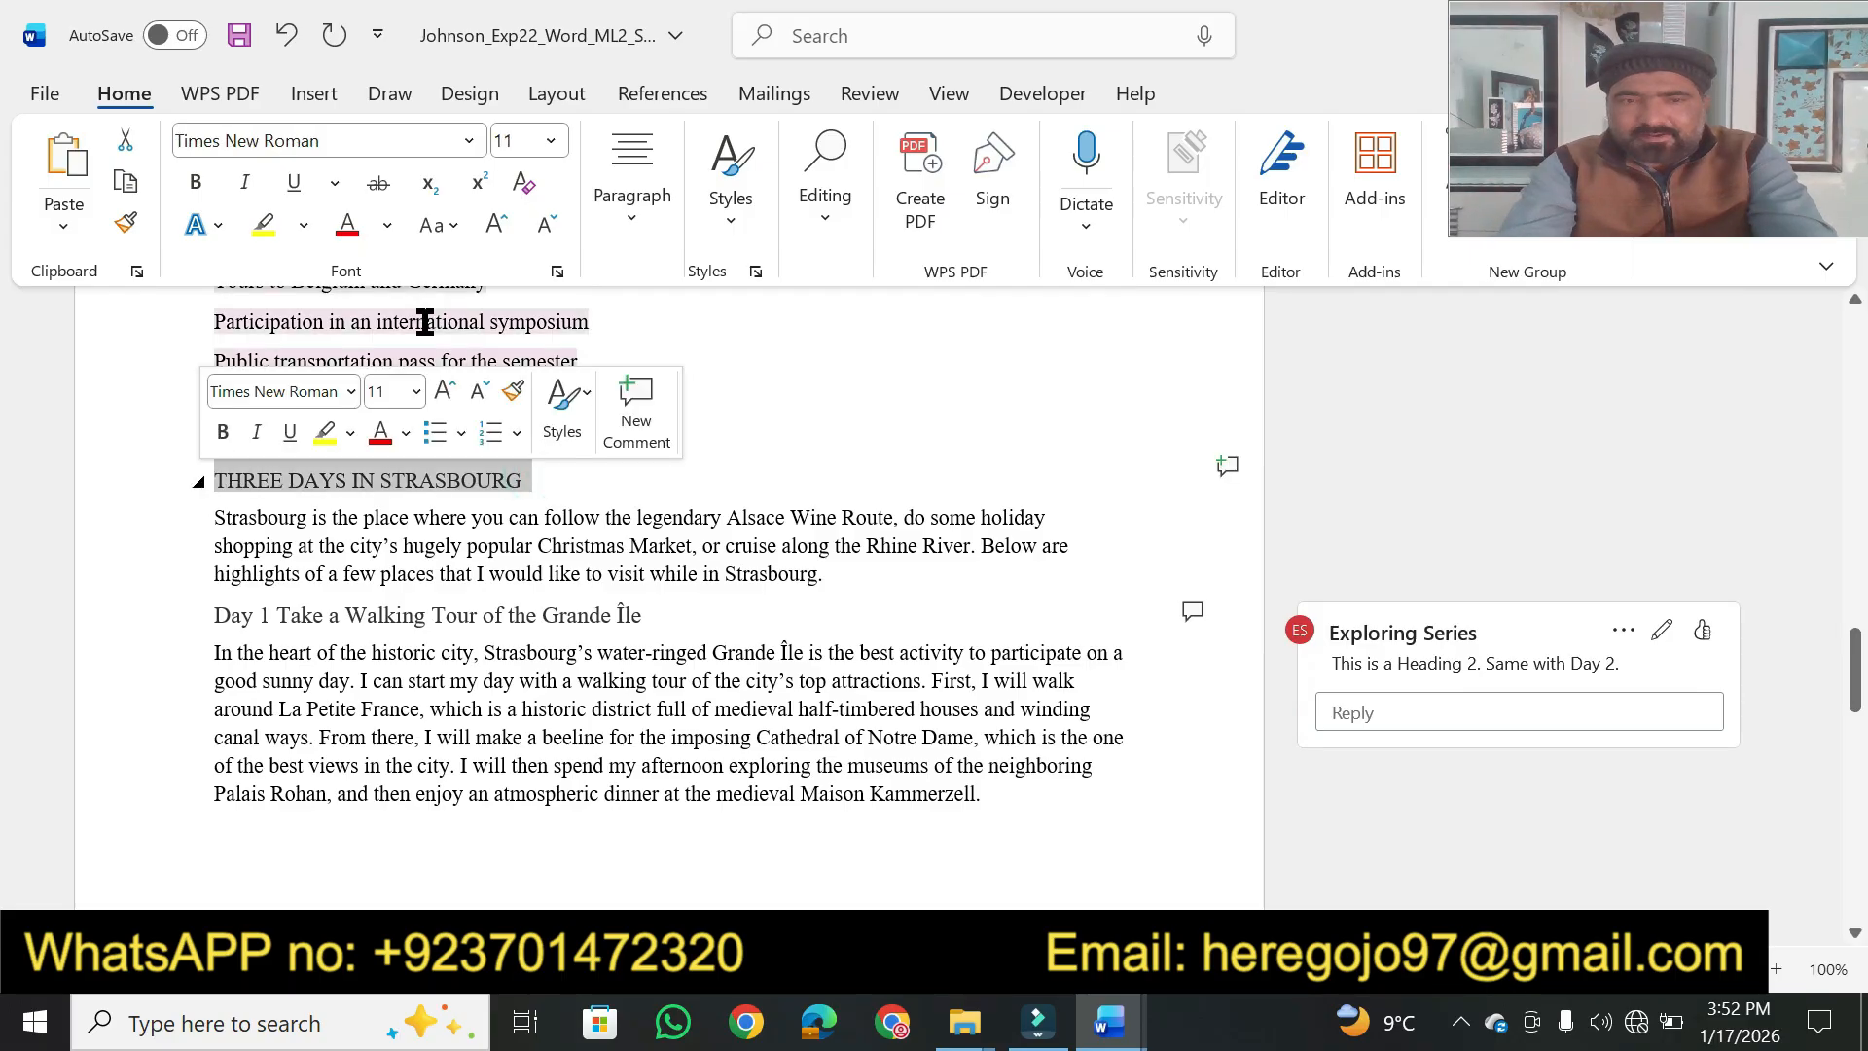
click(730, 230)
click(1091, 285)
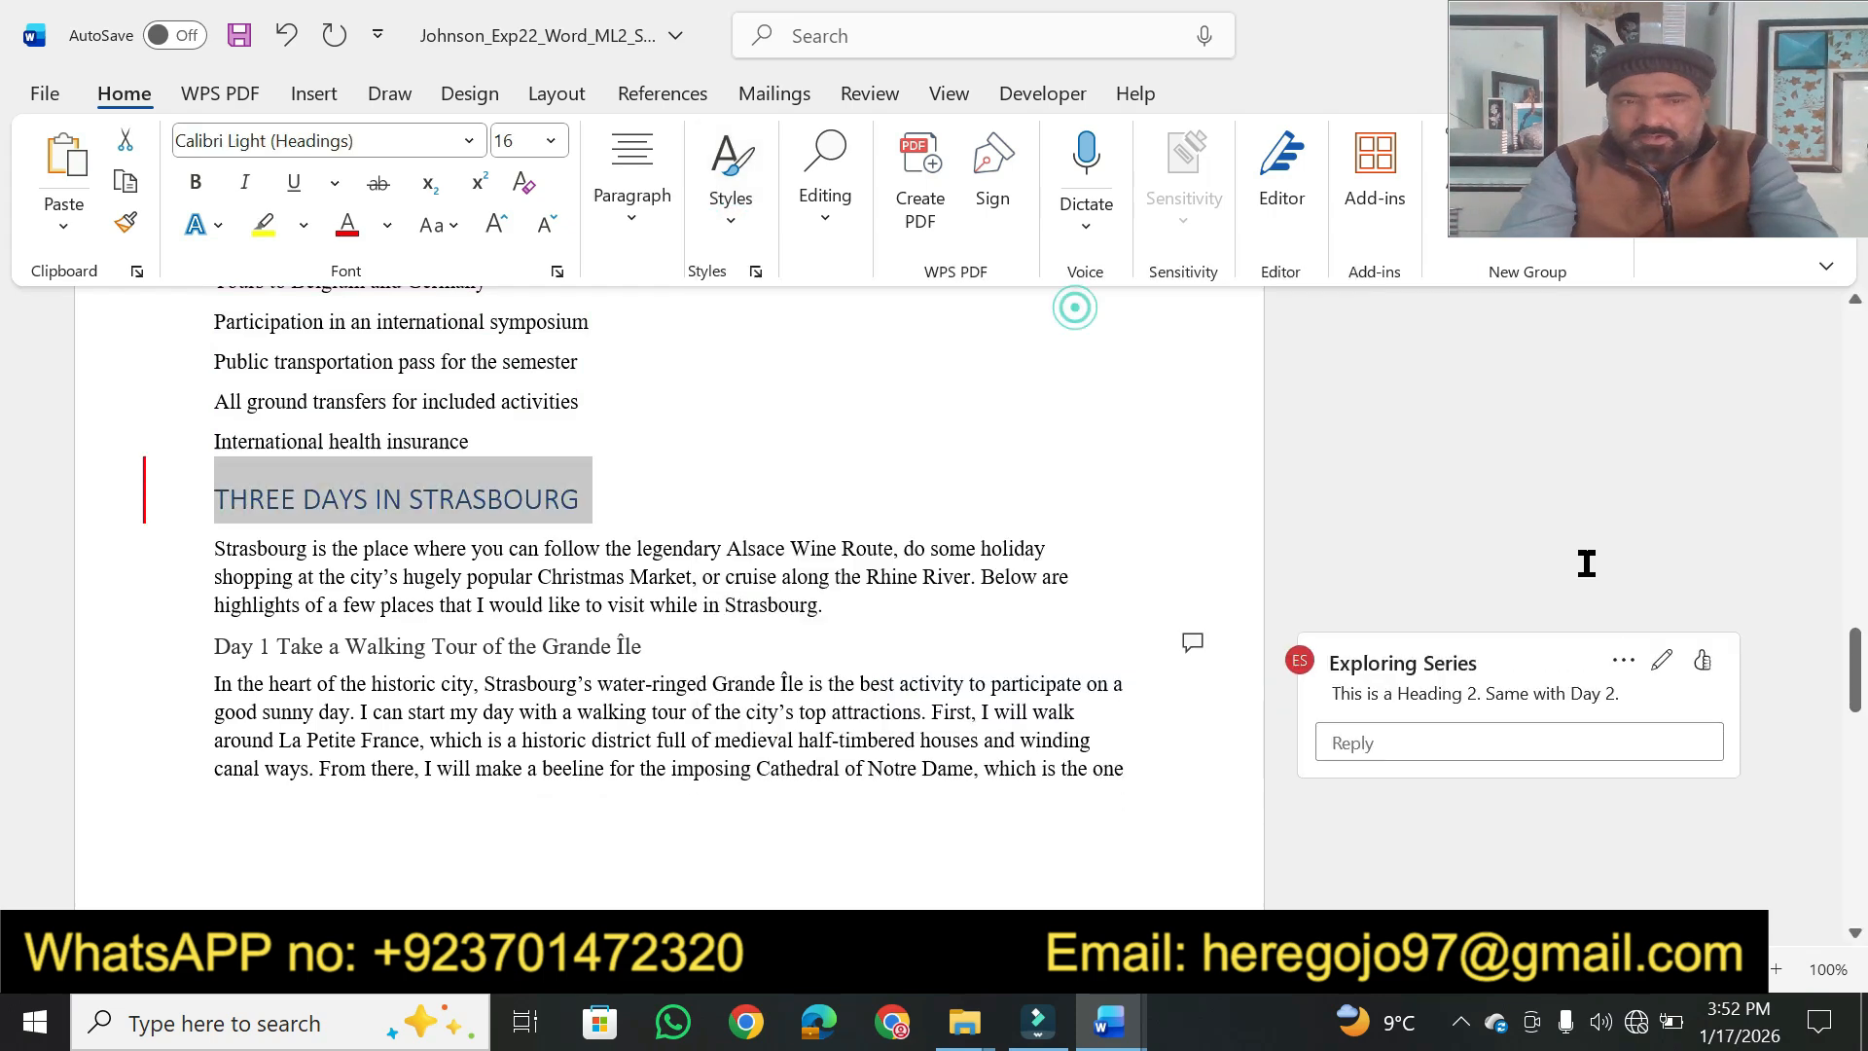
drag(1858, 698, 1853, 326)
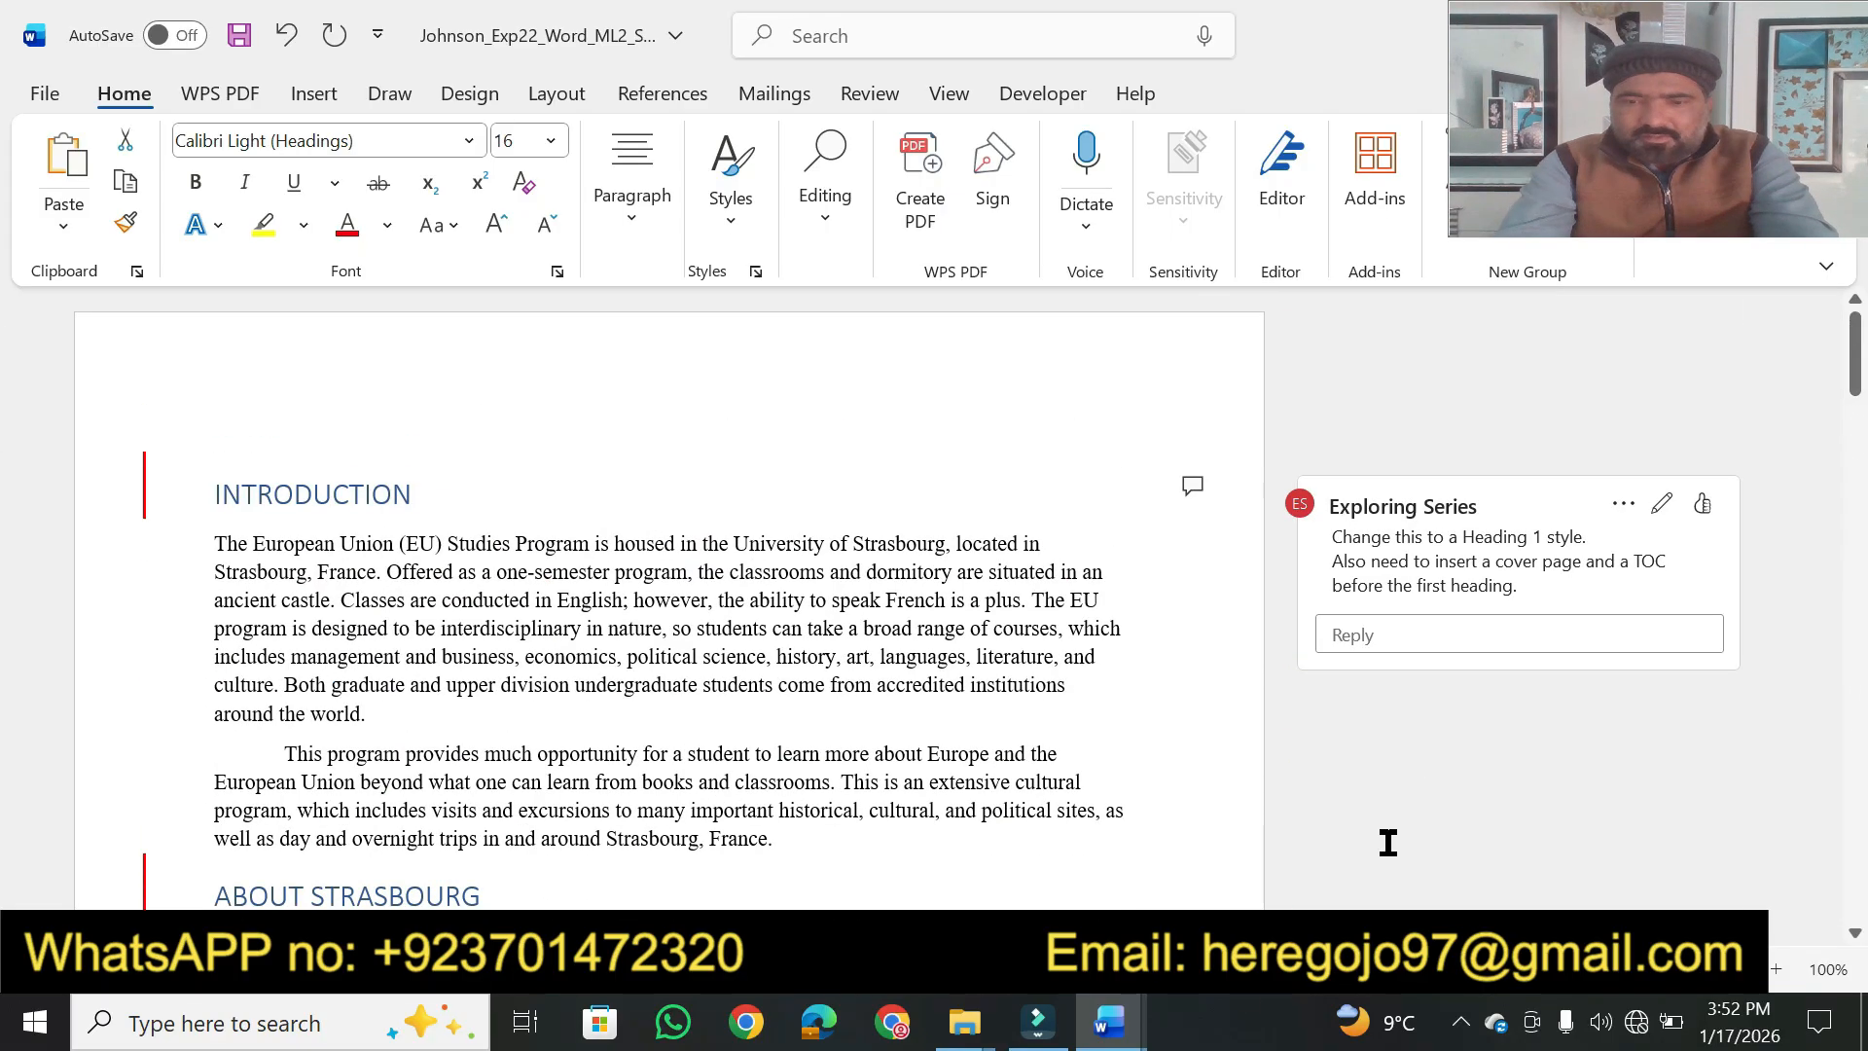
Return to the instructions document and highlight step 2's points value in yellow
click(1123, 1026)
click(967, 876)
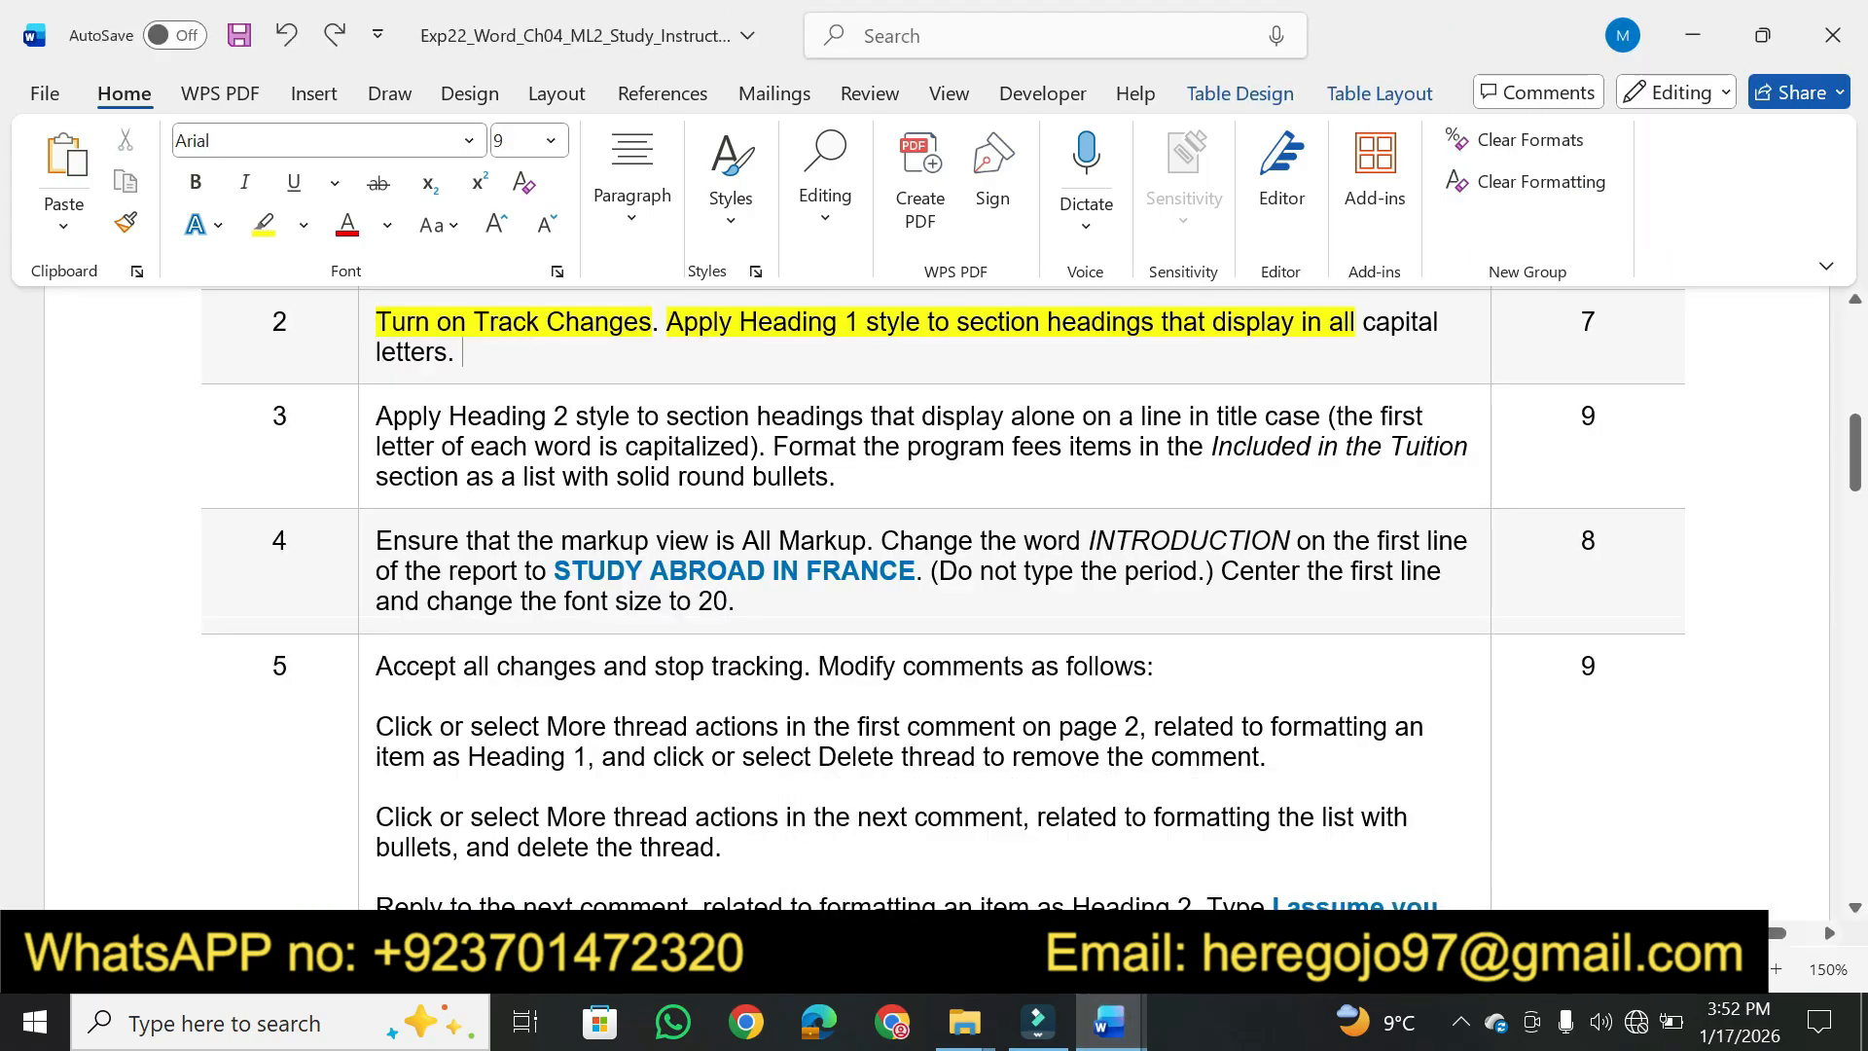
click(261, 226)
drag(1607, 323, 1582, 322)
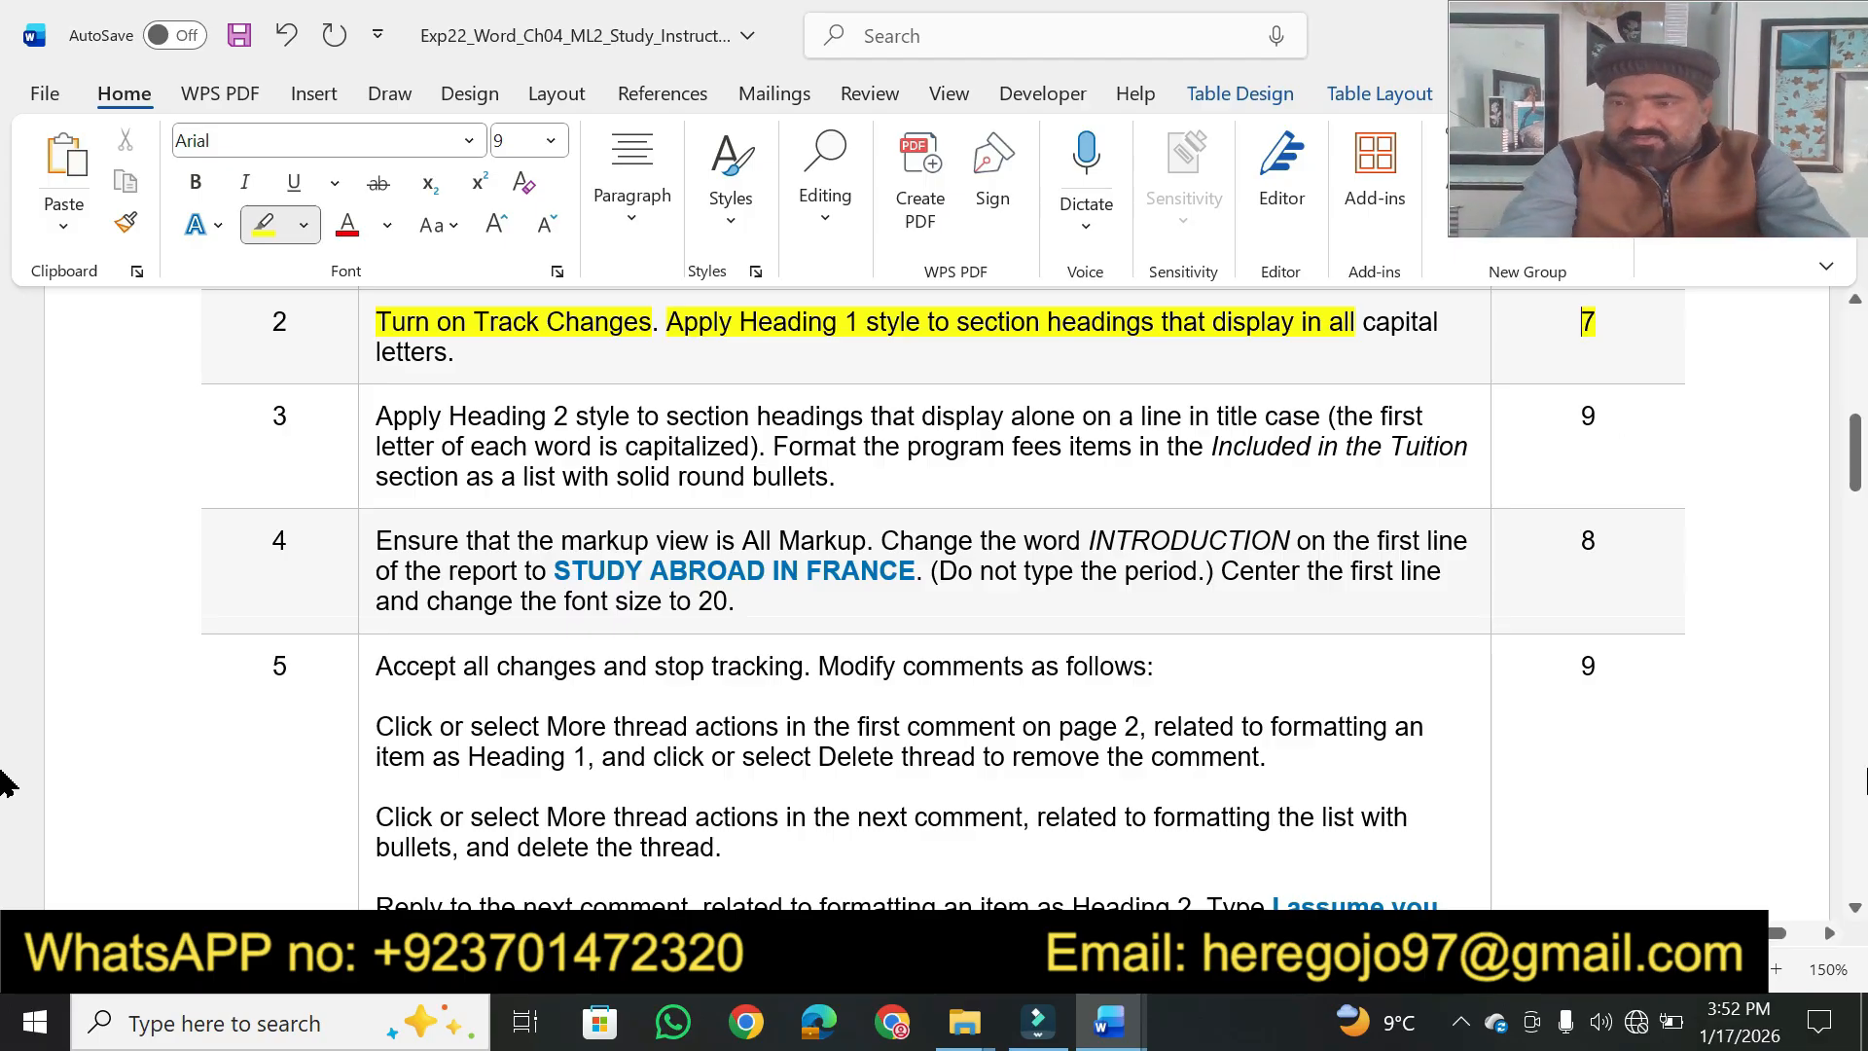
Highlight step 3's Heading 2 instruction through "title case" and the phrase "each word is capitalized" in yellow
click(1855, 906)
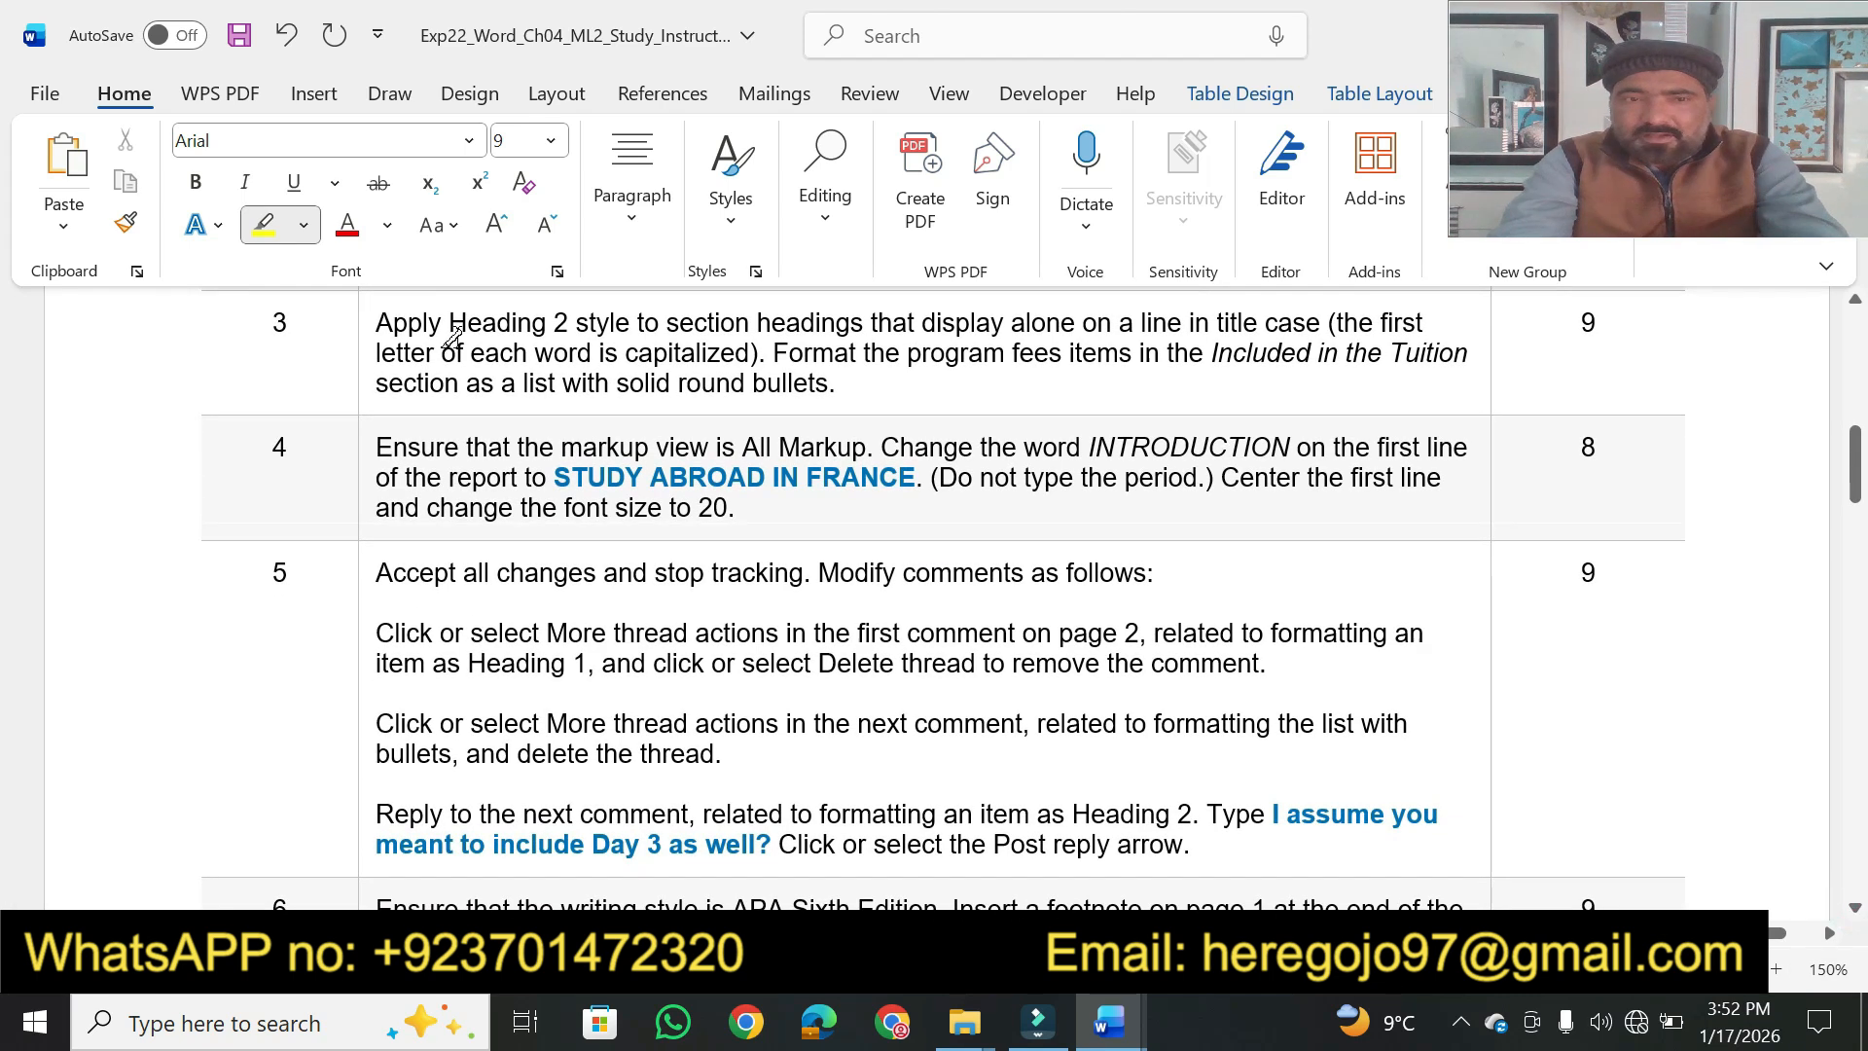
drag(376, 316, 1310, 324)
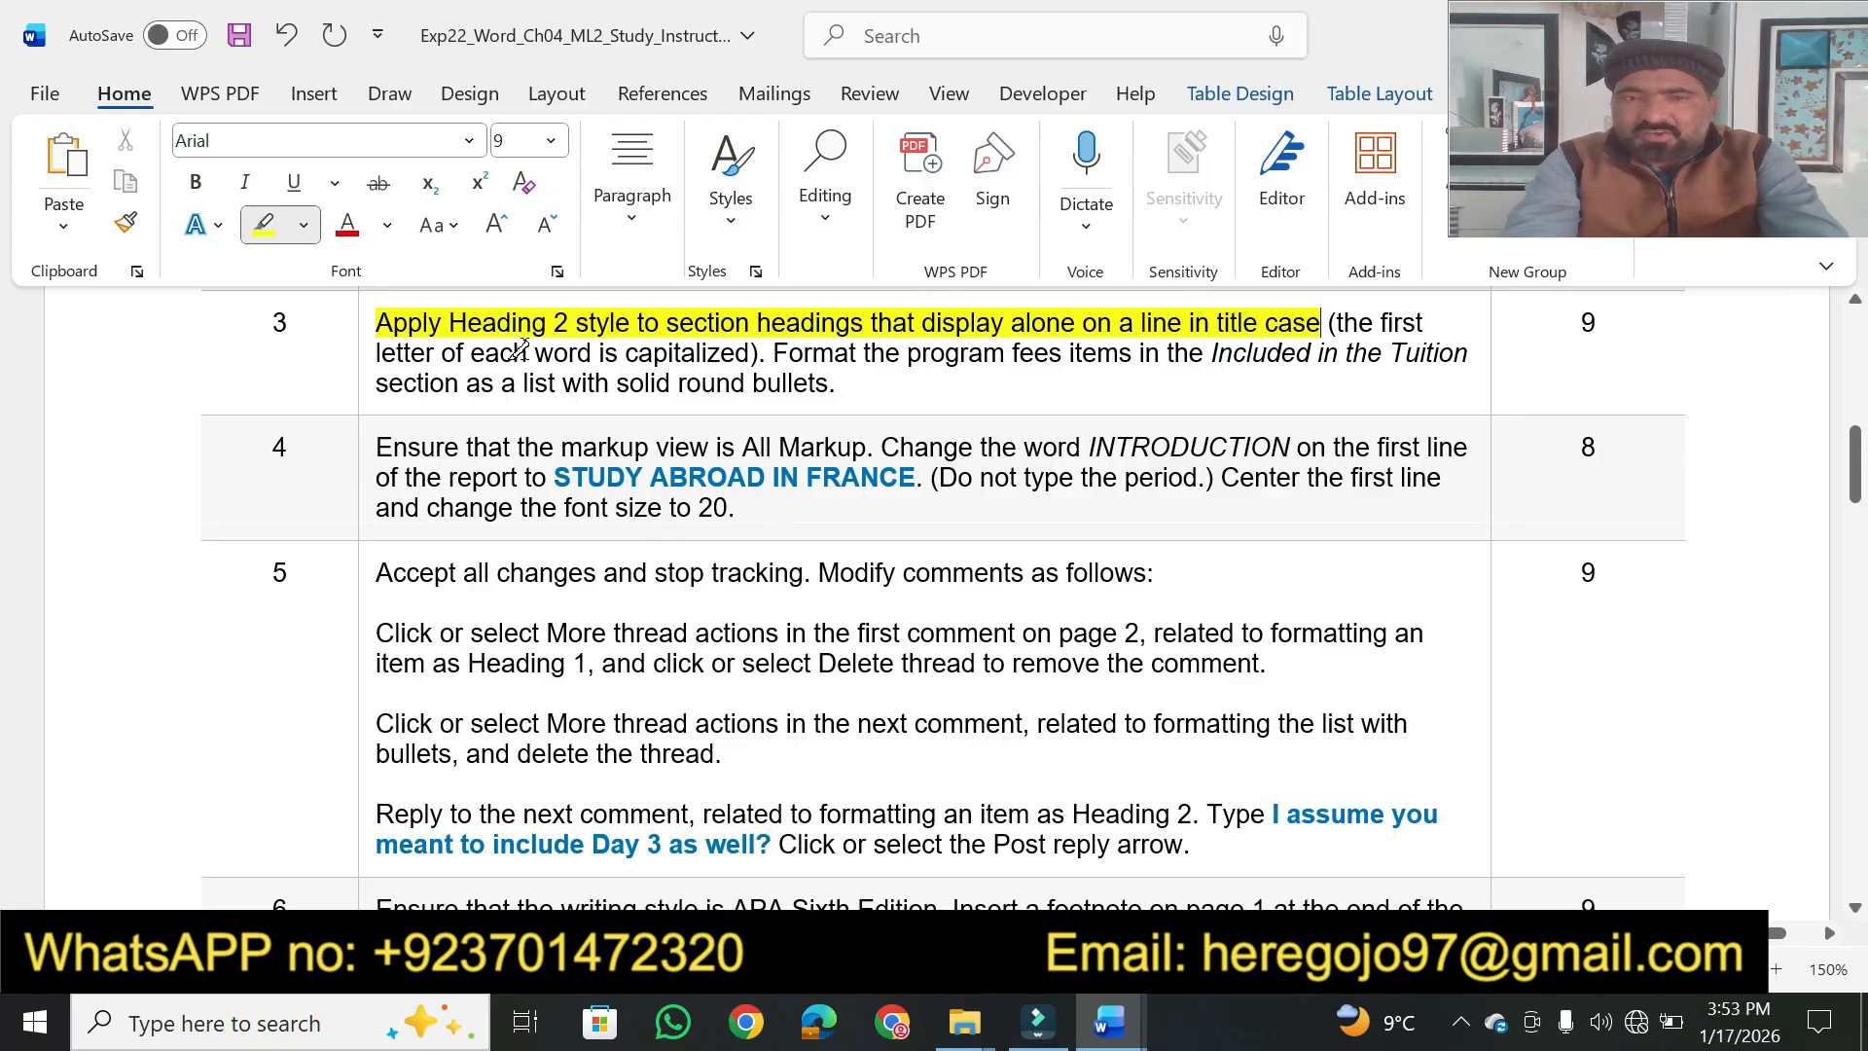
drag(553, 350, 704, 353)
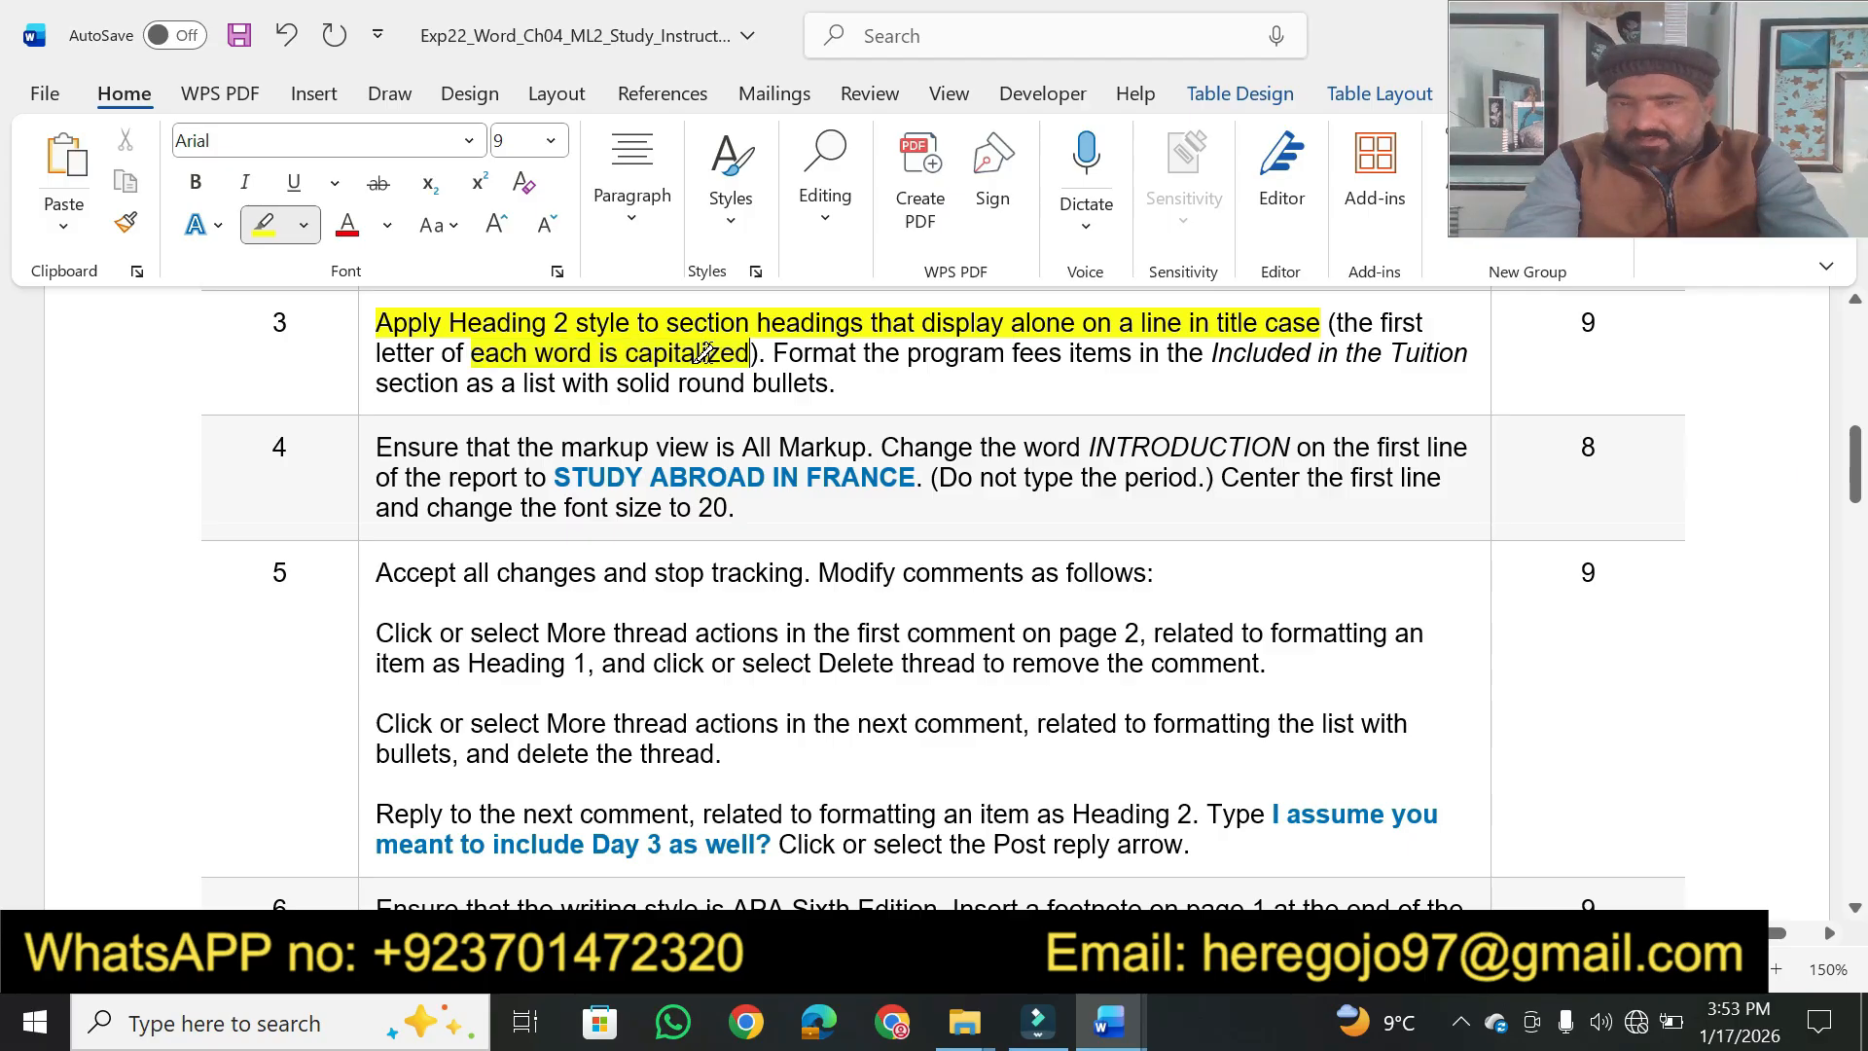
Switch to the student document and apply the Heading 2 style to "Day 2 Explore the Canals and Parks"
mouse_move(1109, 1022)
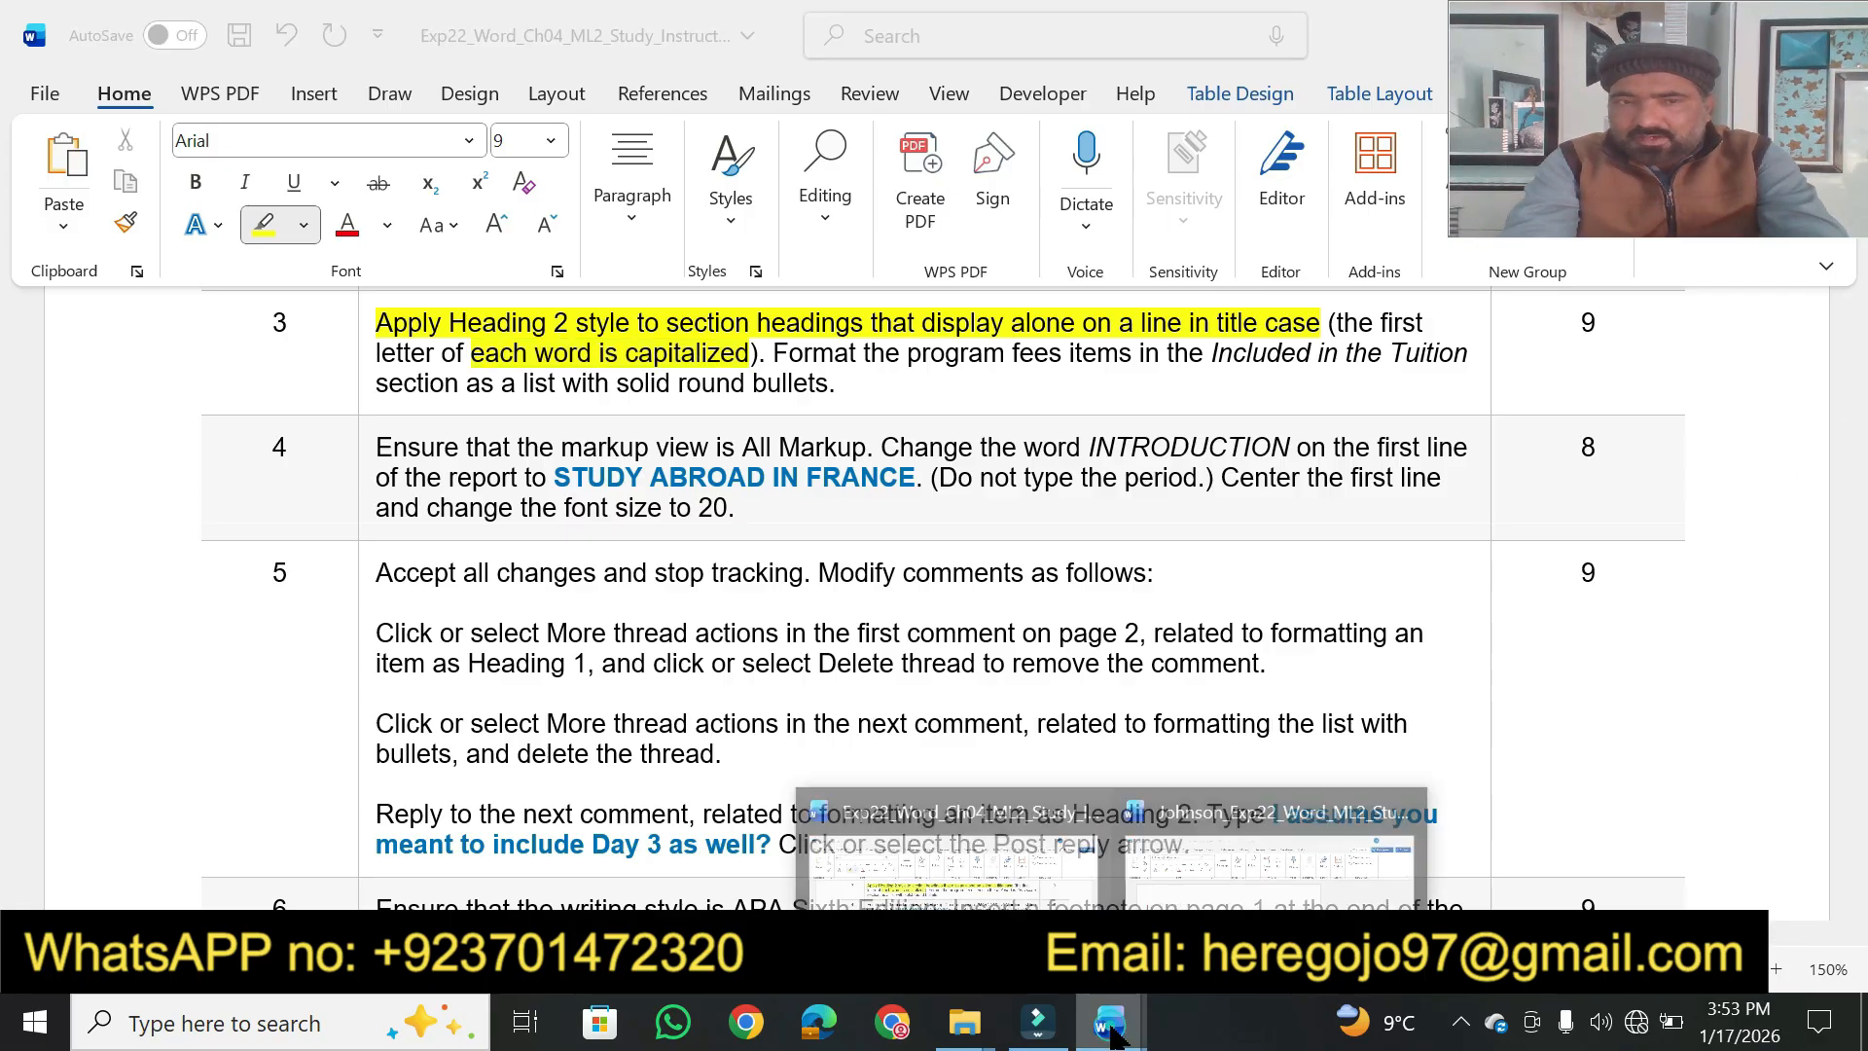
click(1209, 890)
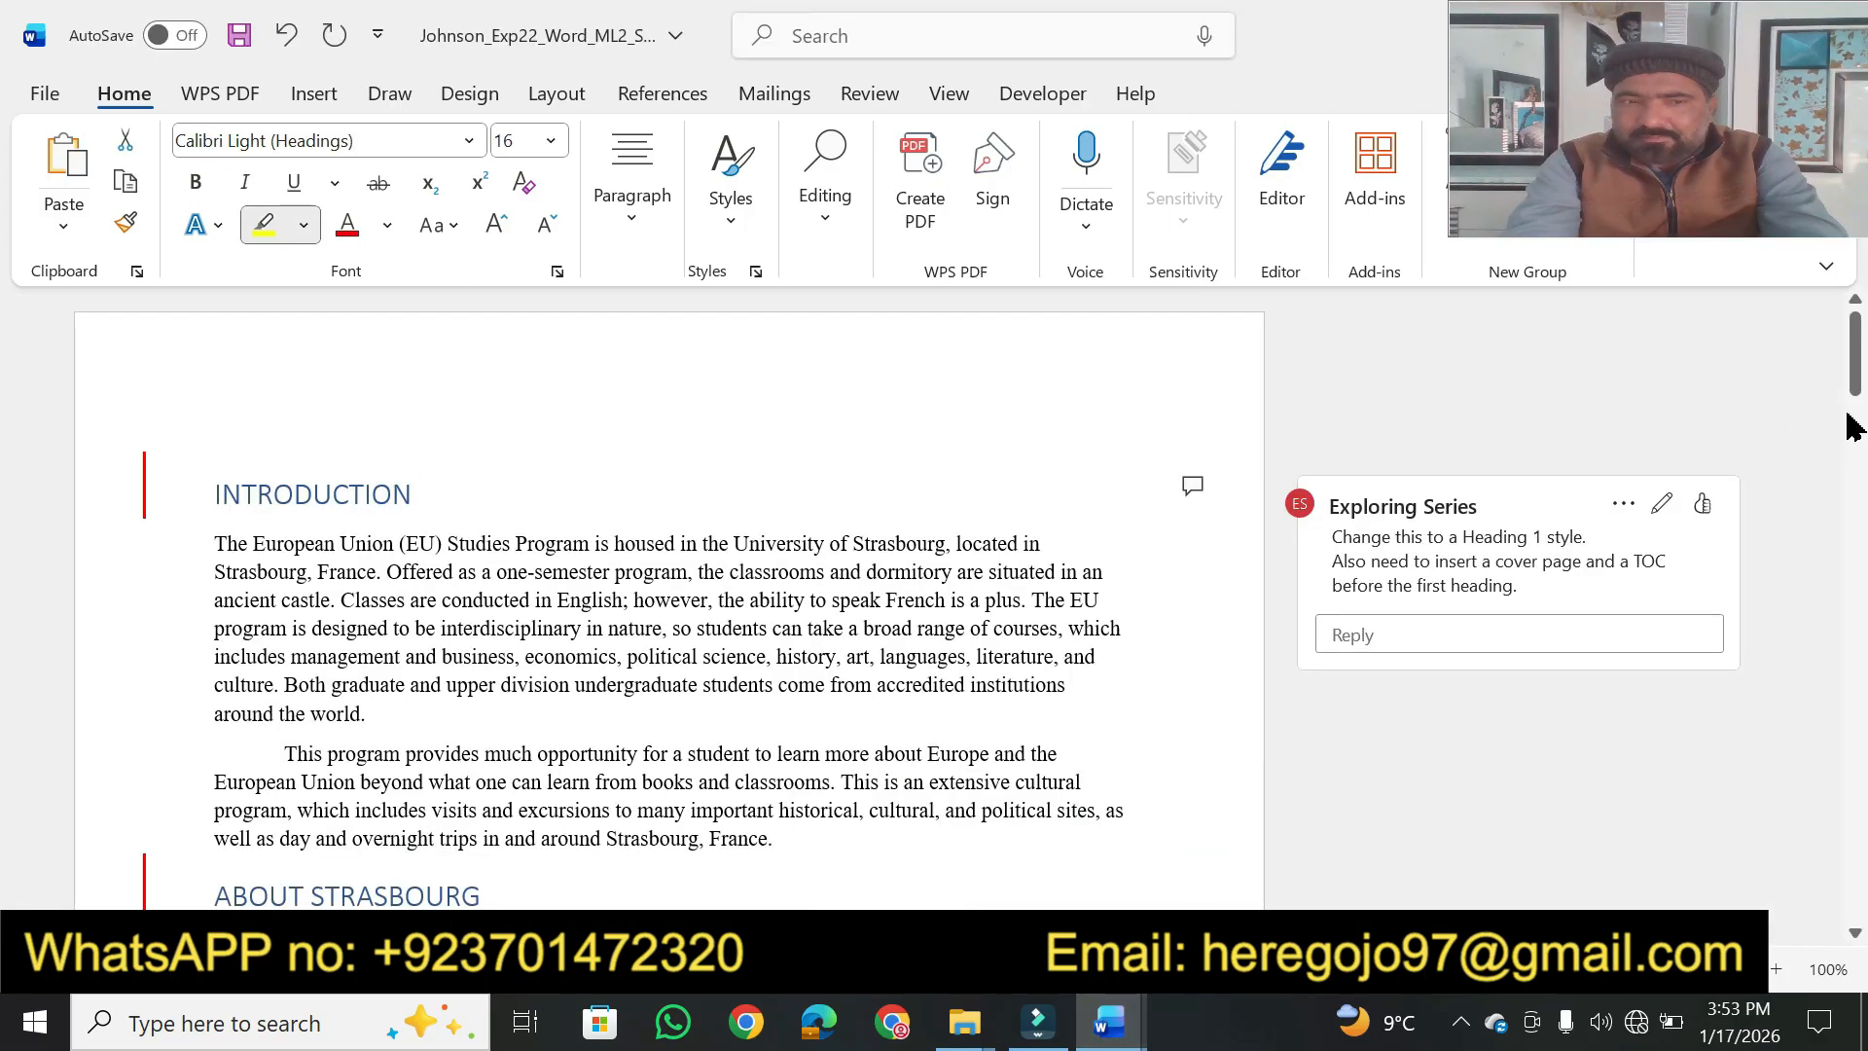
drag(1857, 352, 1834, 730)
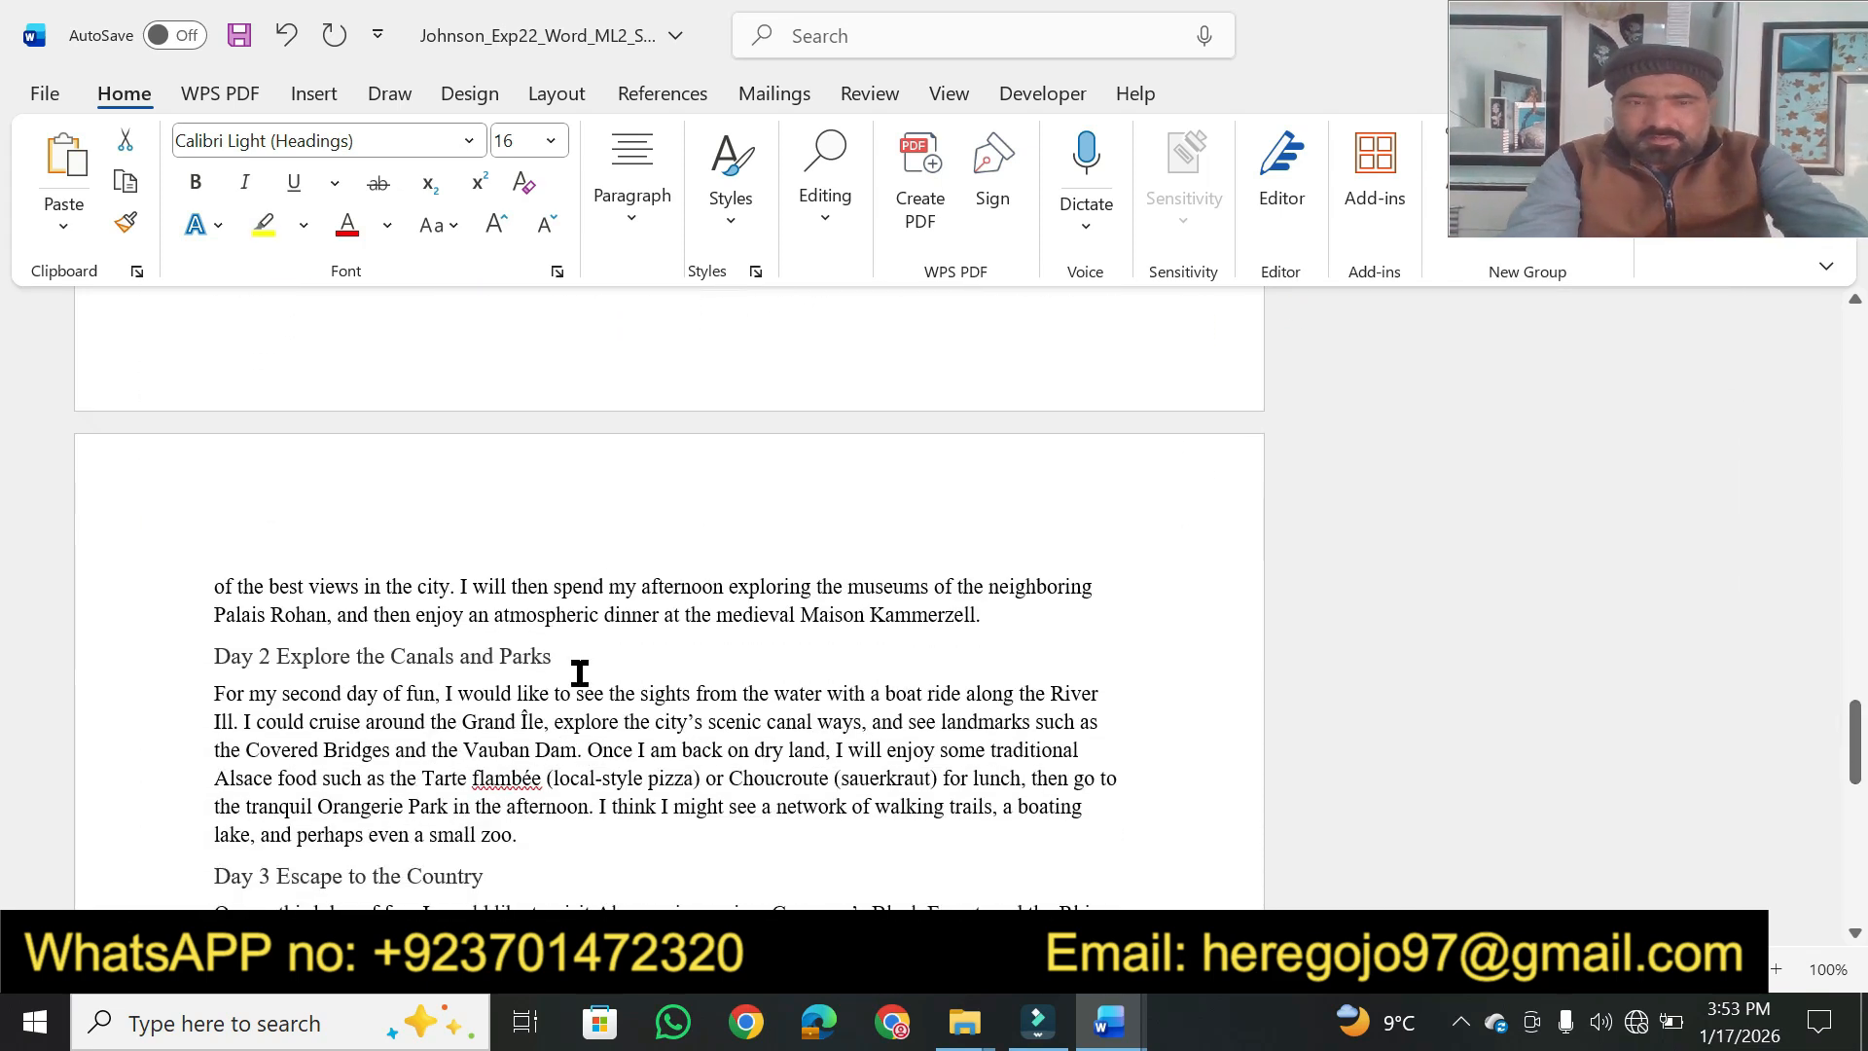
drag(563, 658, 208, 668)
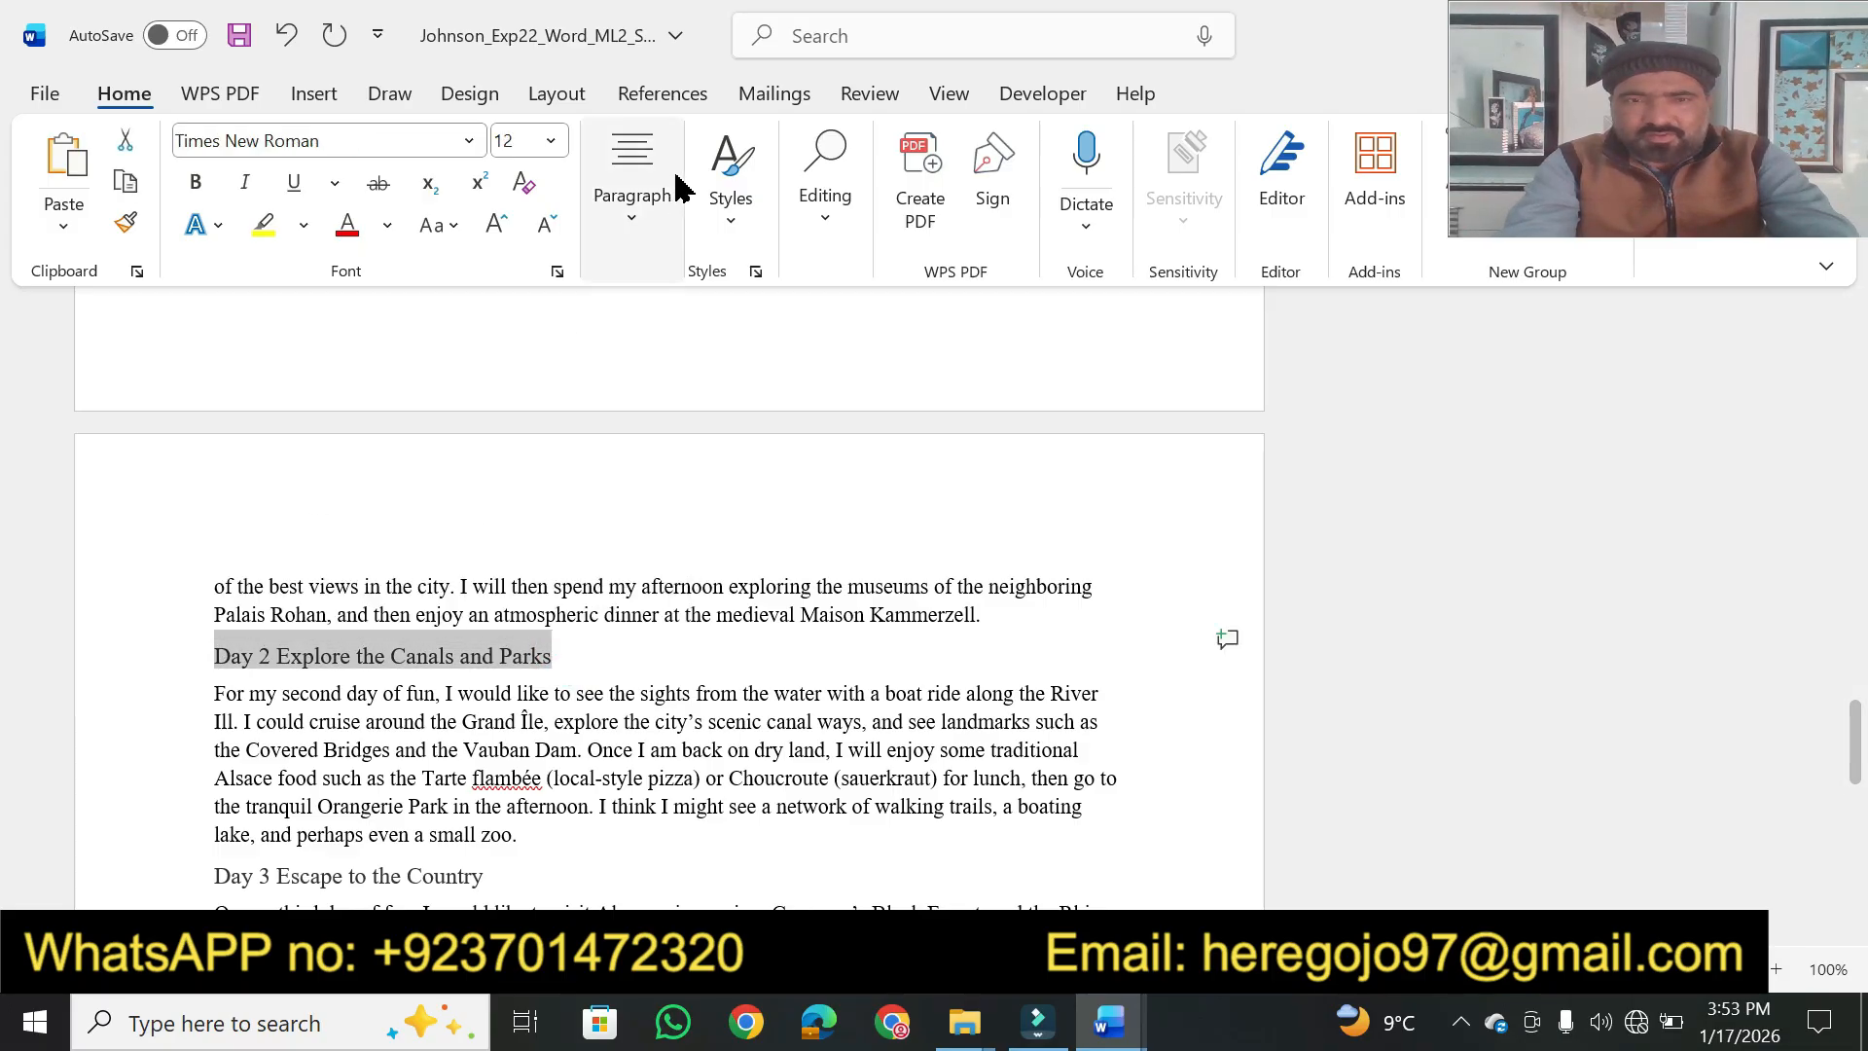
click(744, 230)
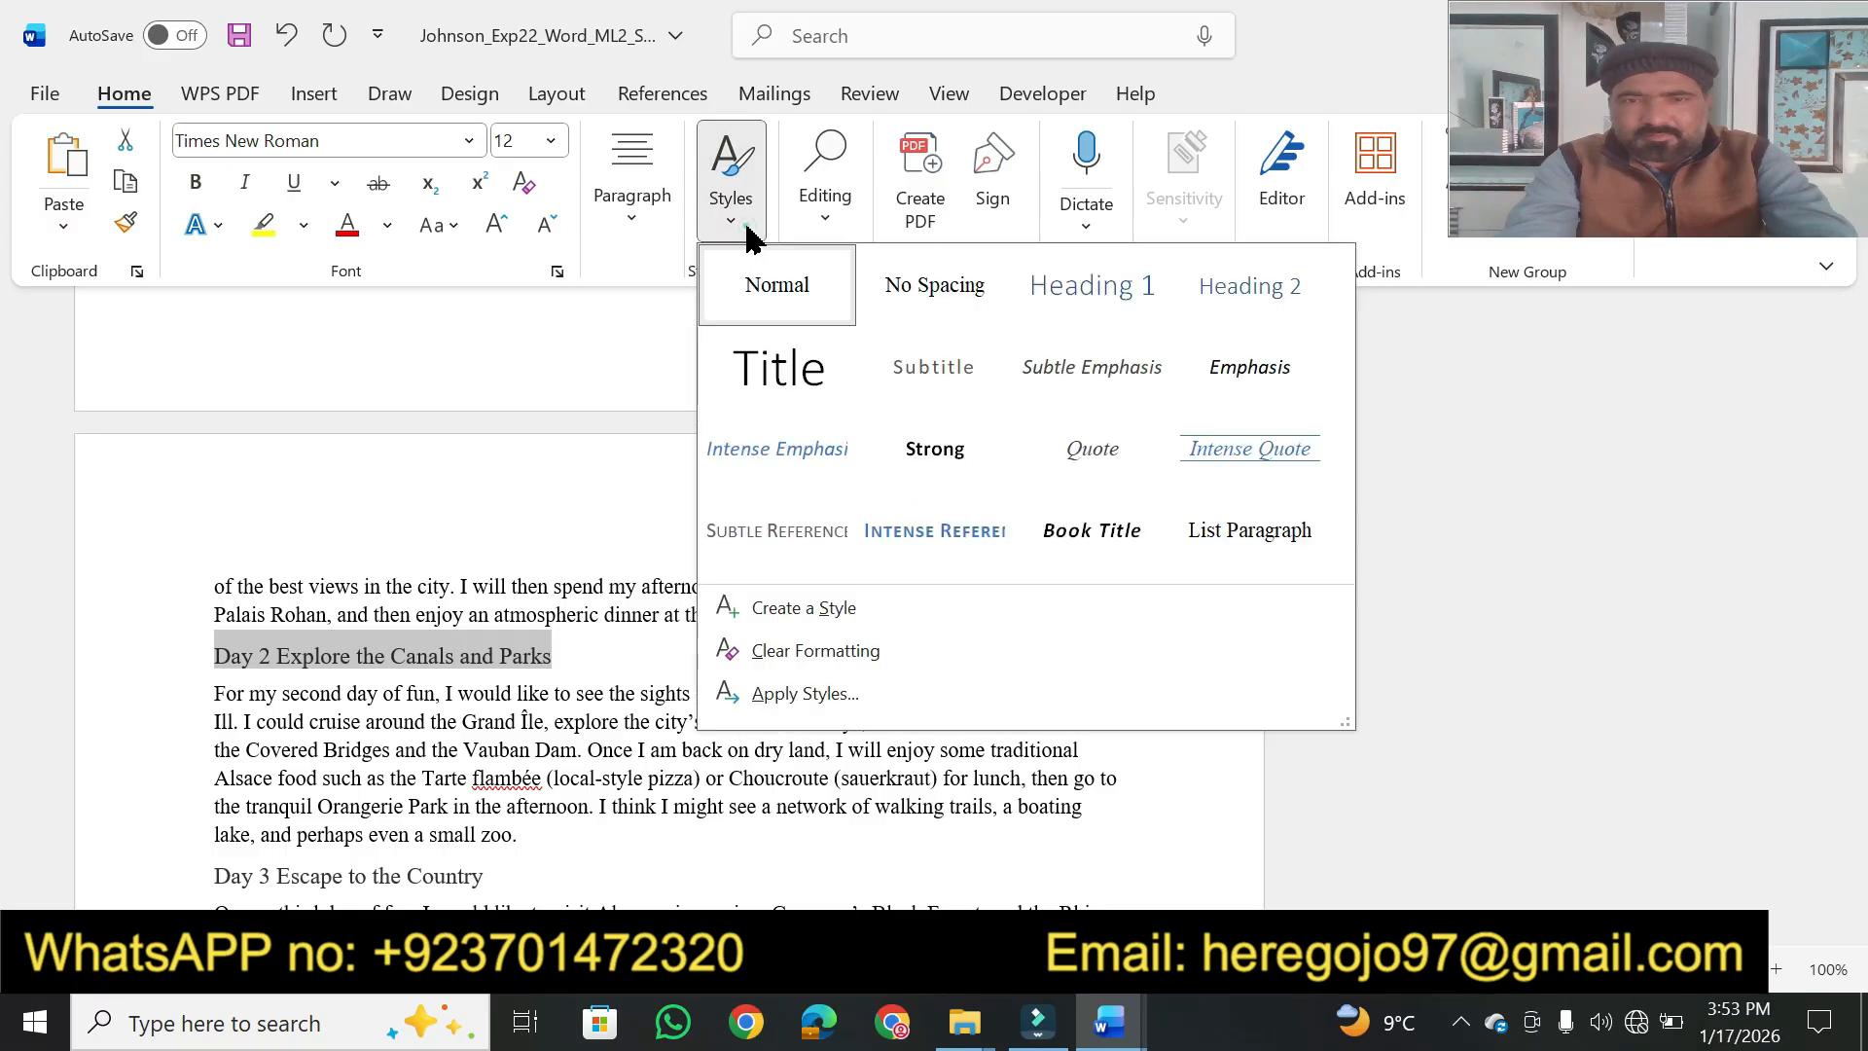
click(1211, 290)
Apply the Heading 2 style to the "Day 3 Escape to the Country" heading
drag(1855, 774, 1855, 820)
drag(500, 511, 218, 506)
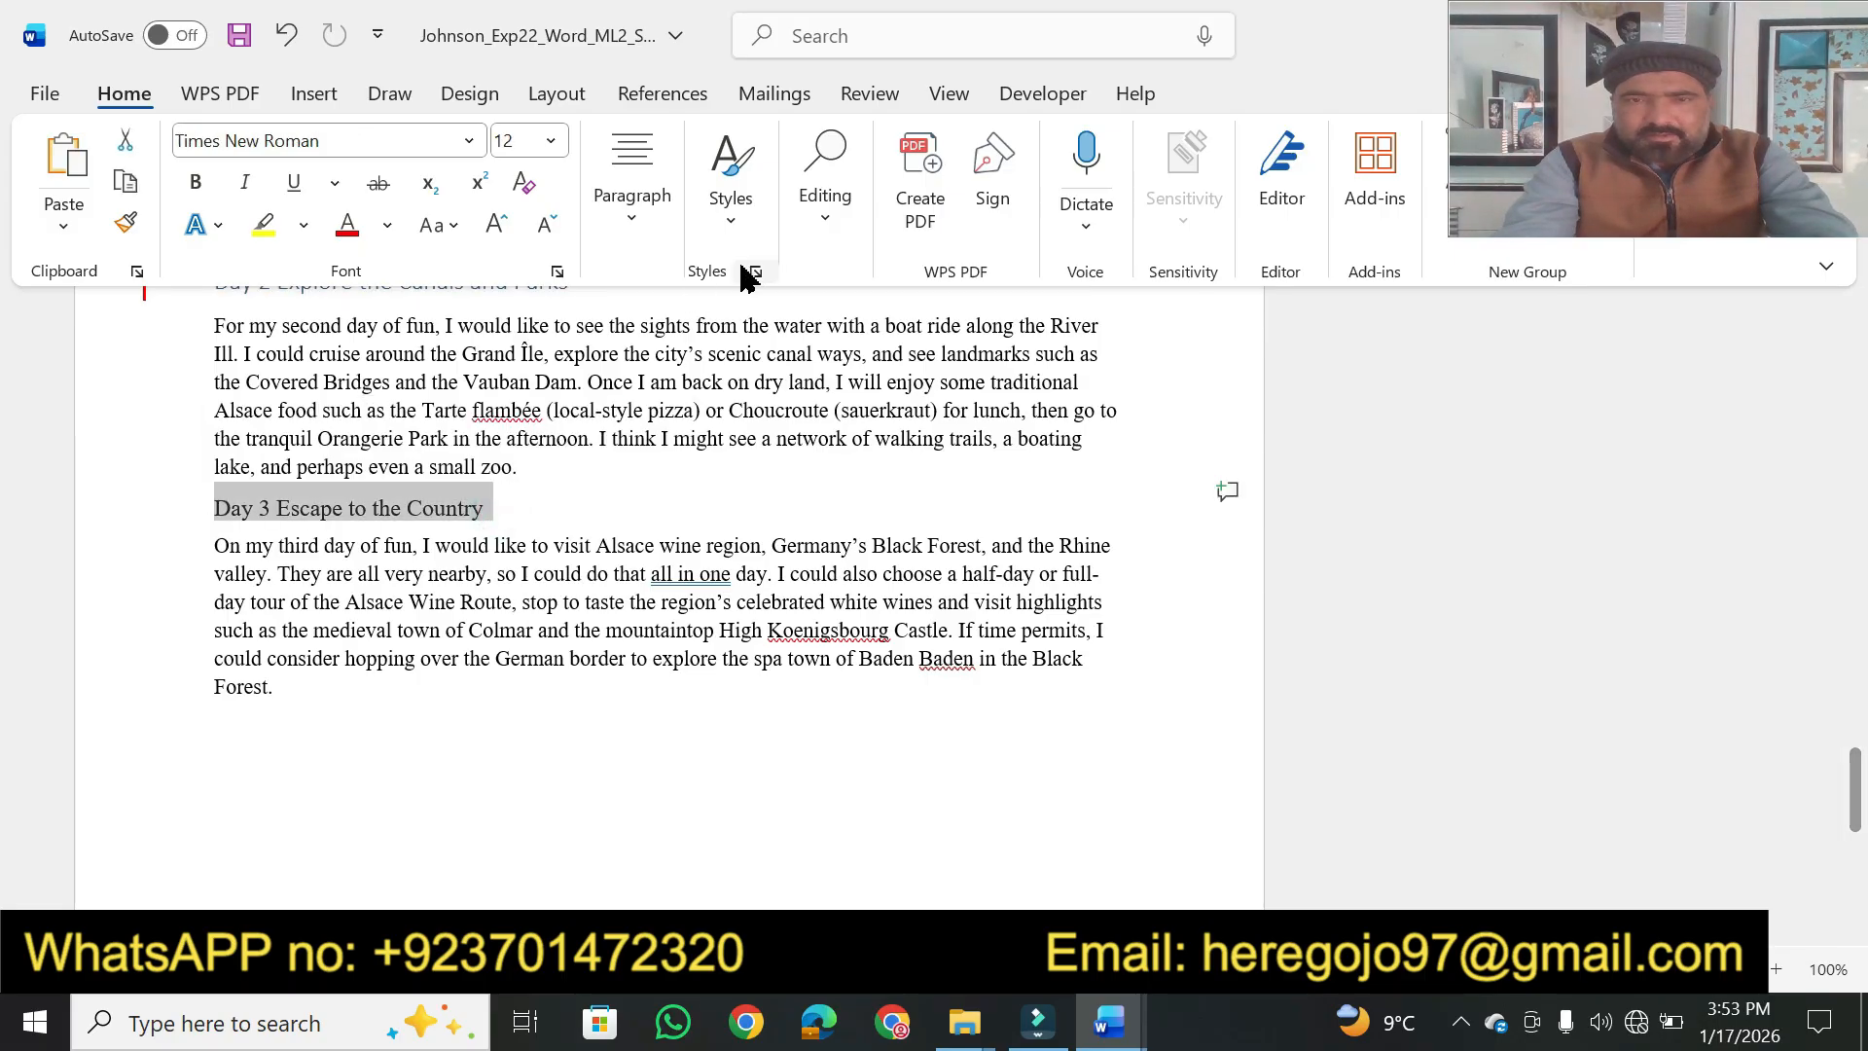
click(729, 229)
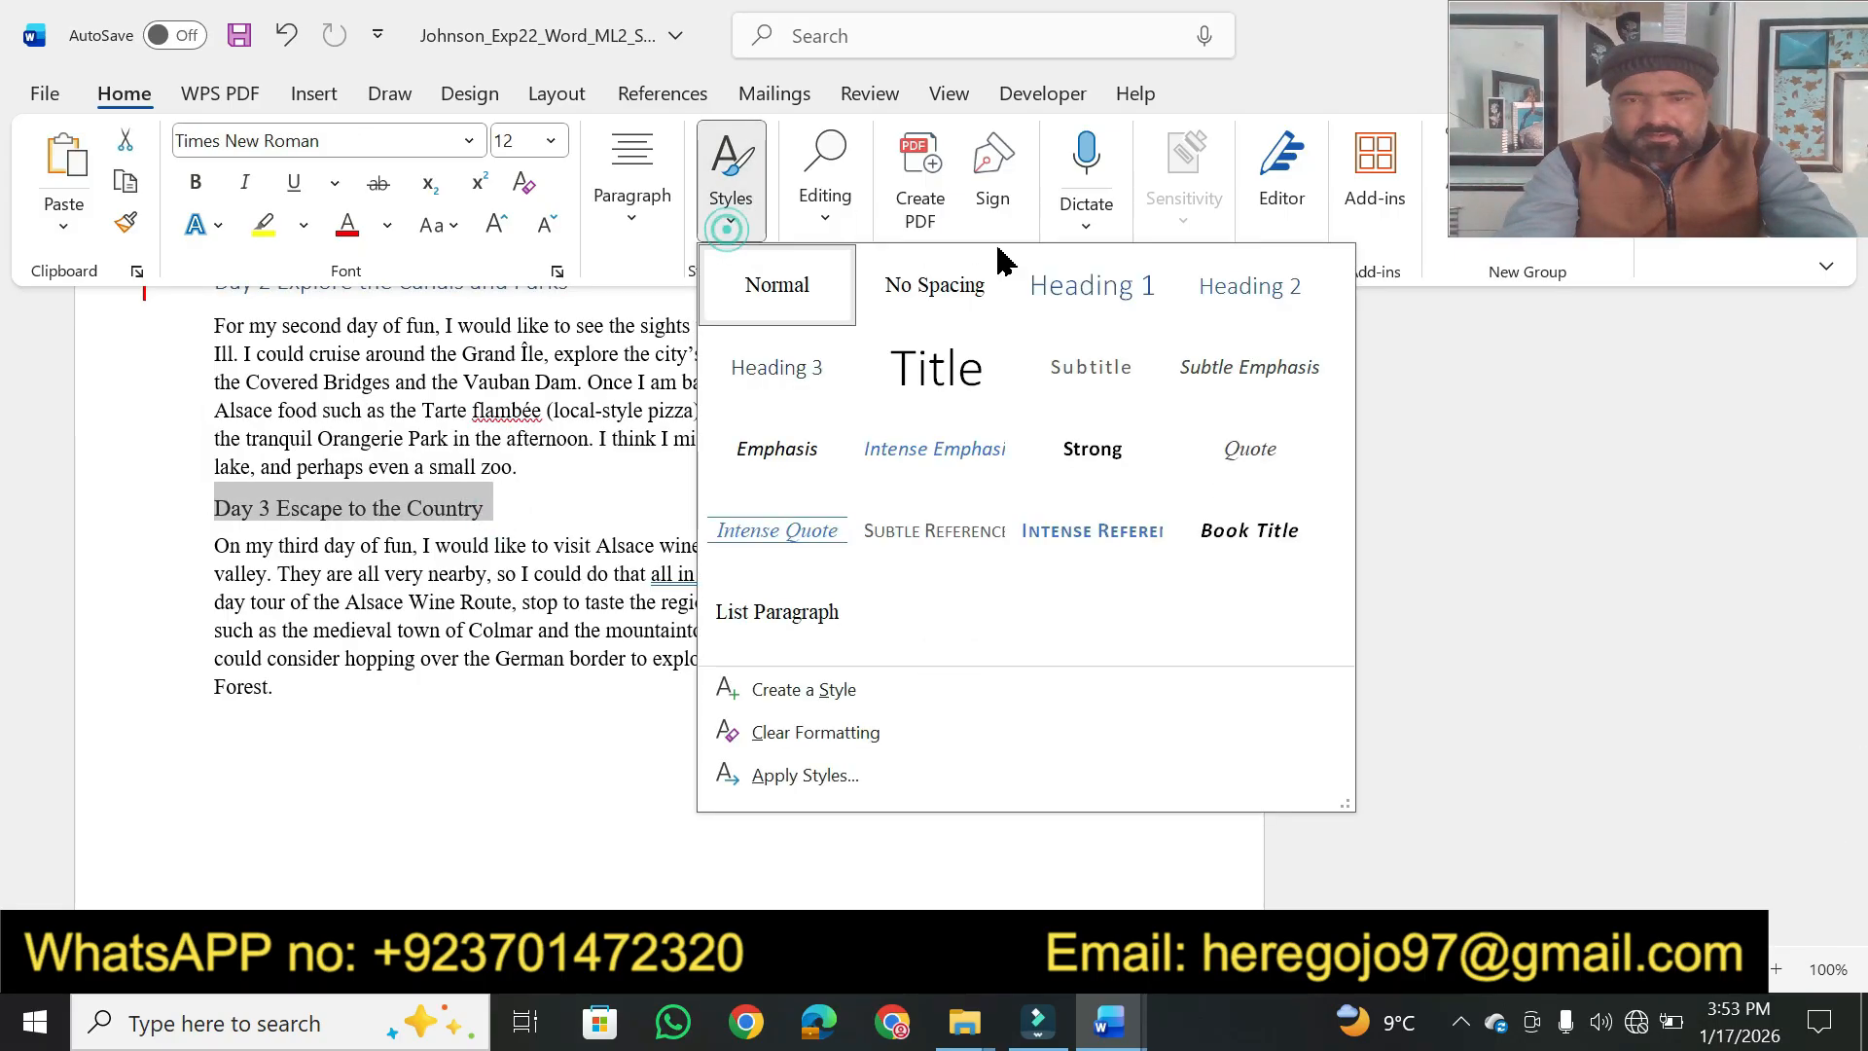
click(1248, 292)
Return to the instructions document and highlight in yellow step 3's program fees sentence and the phrase "a list with solid round bullets."
drag(1851, 797, 1858, 292)
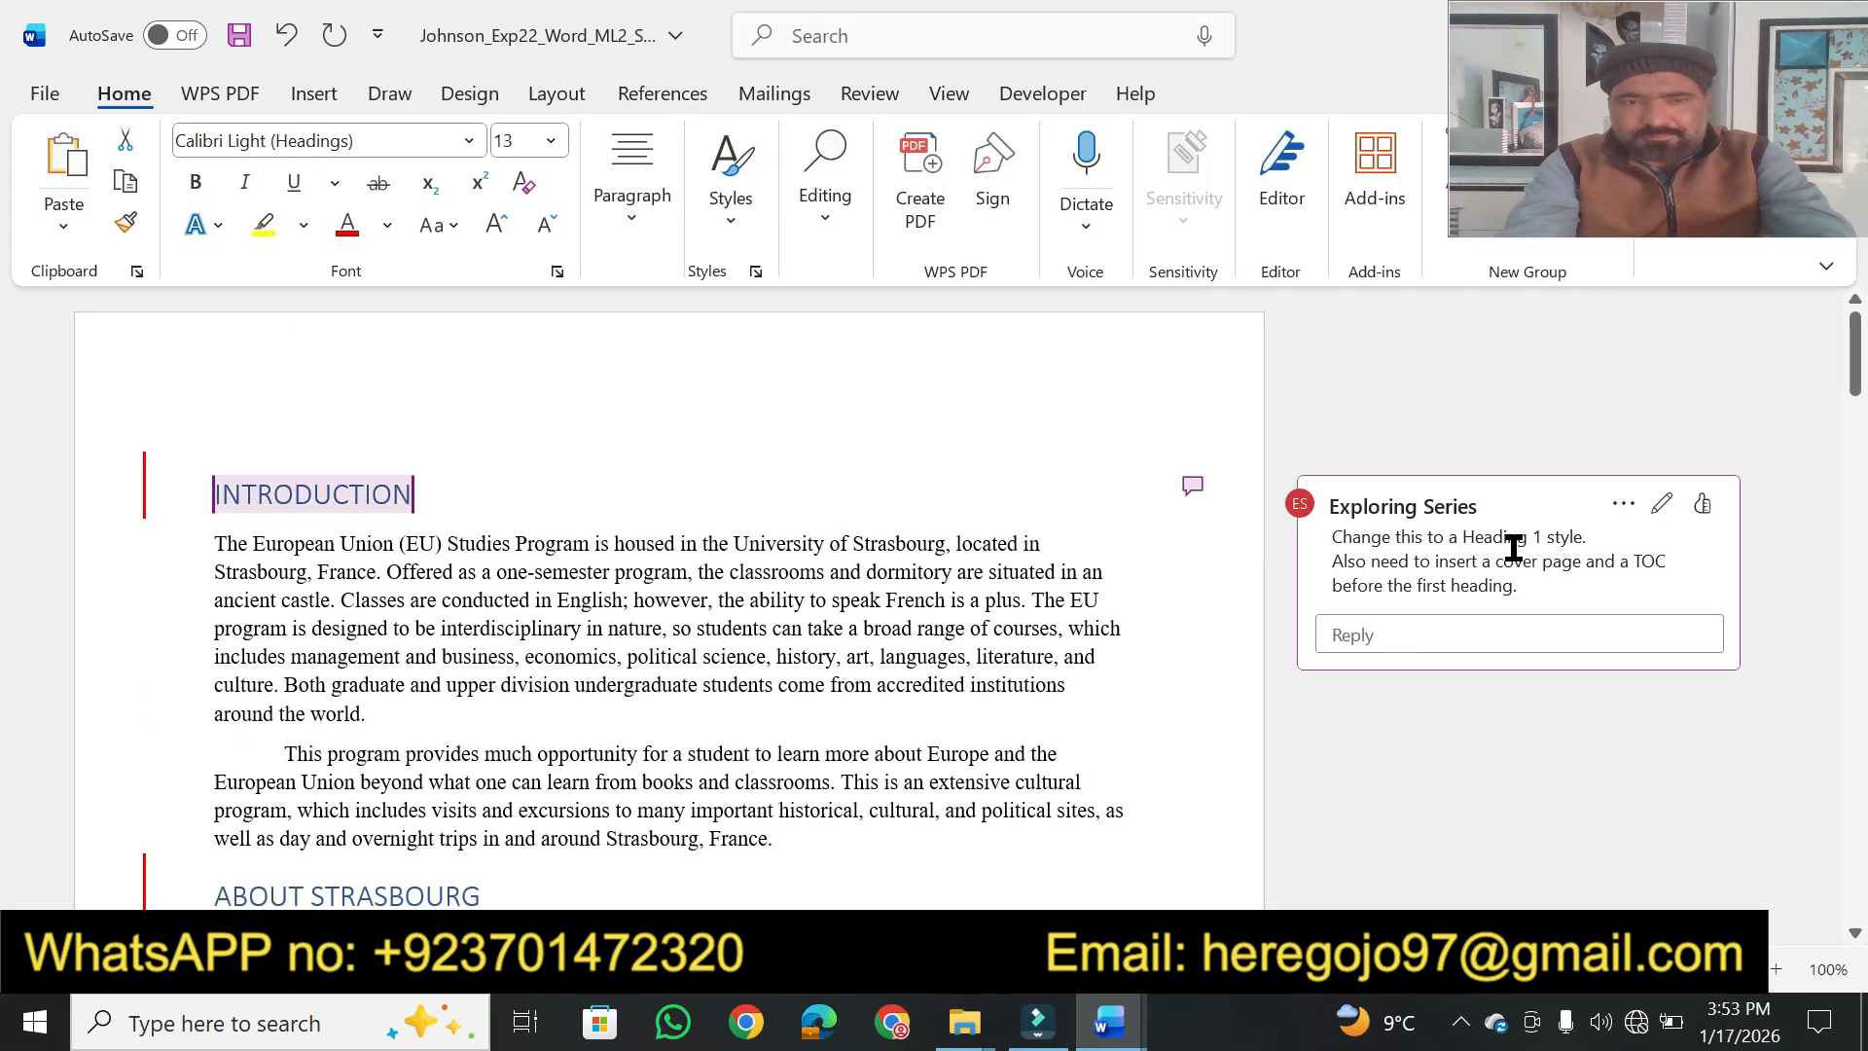
click(1110, 1023)
click(953, 855)
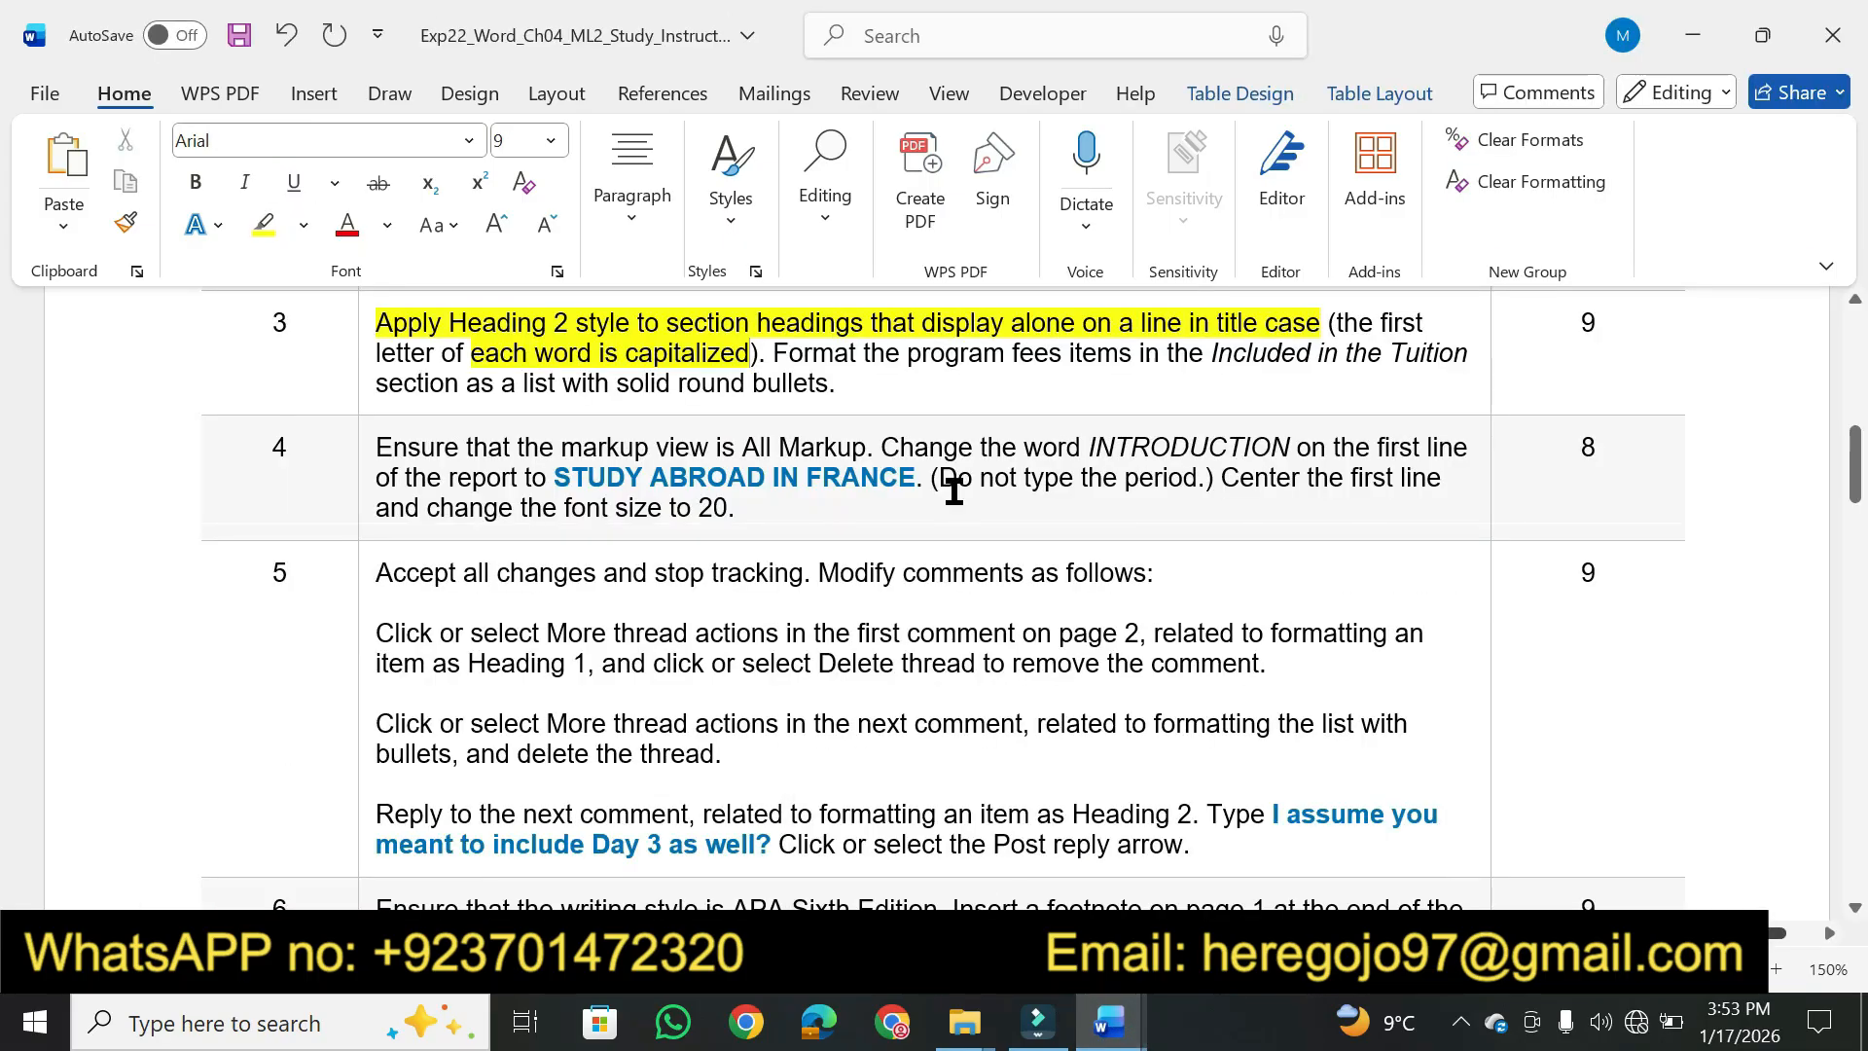
click(263, 225)
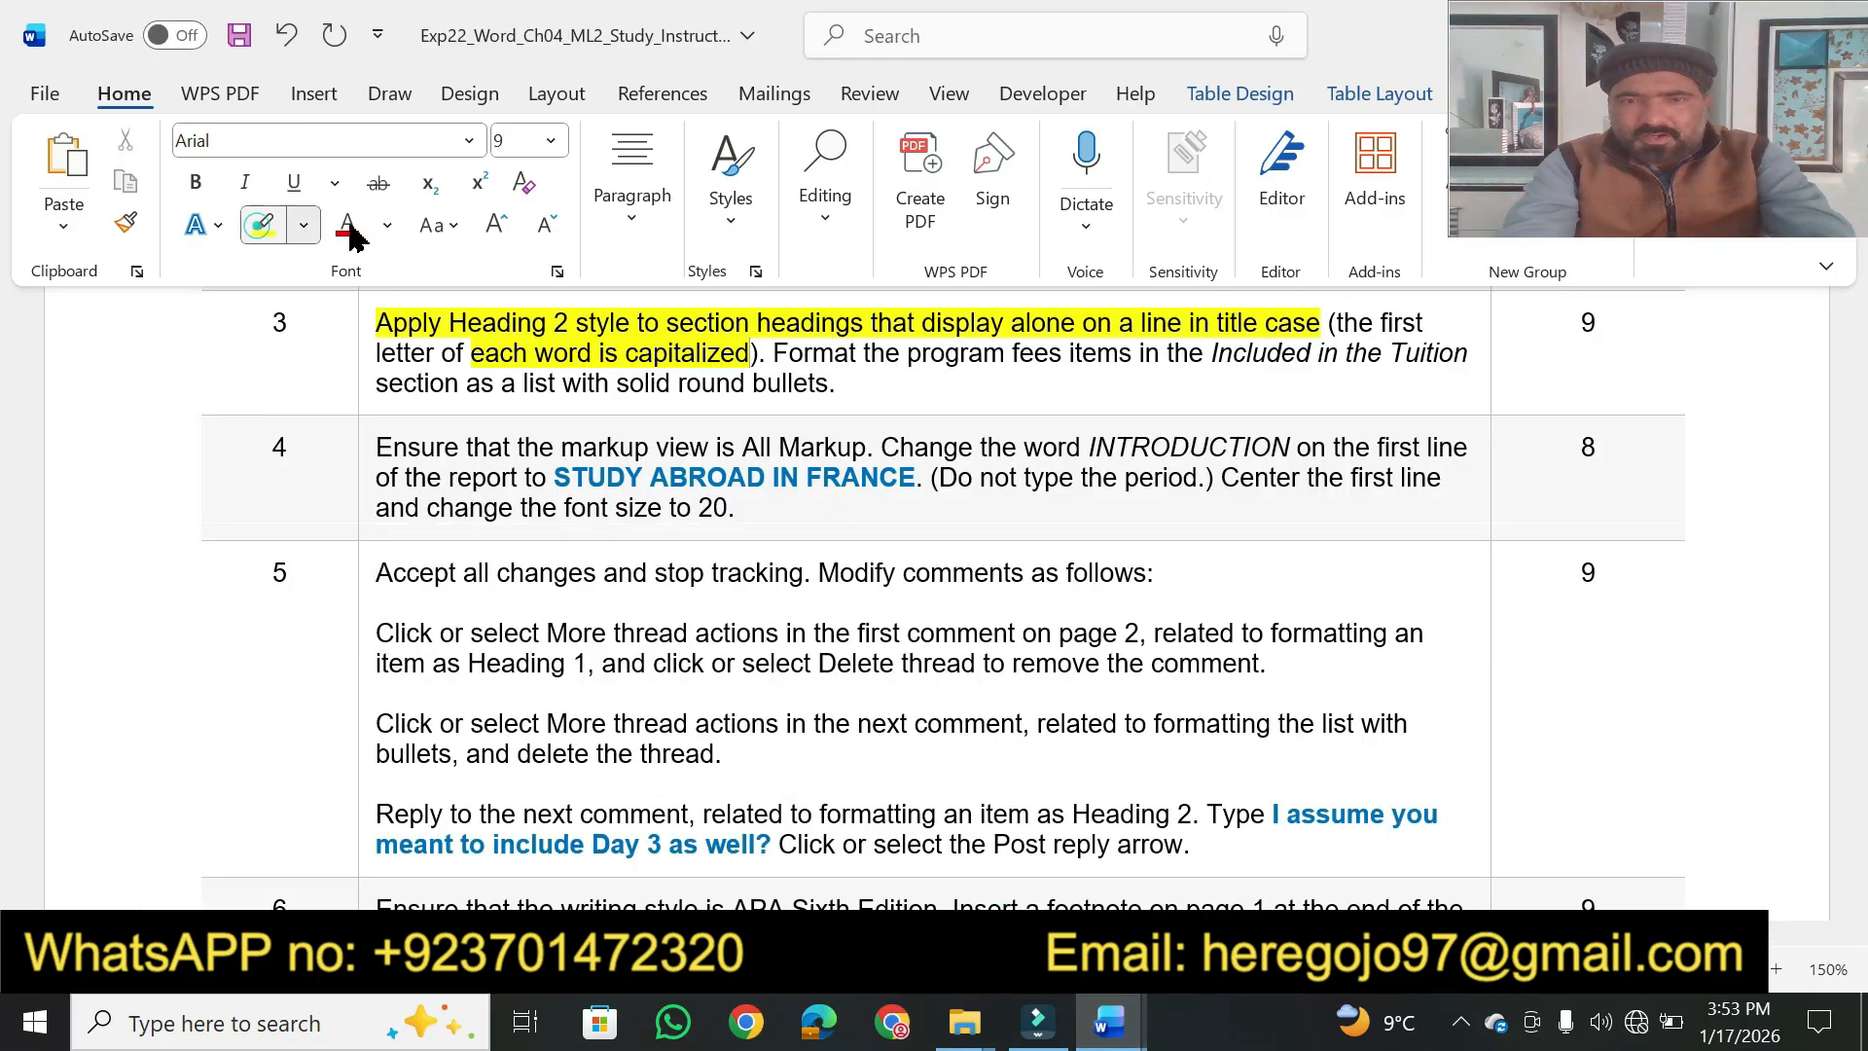
drag(774, 352, 1459, 352)
drag(491, 374, 878, 383)
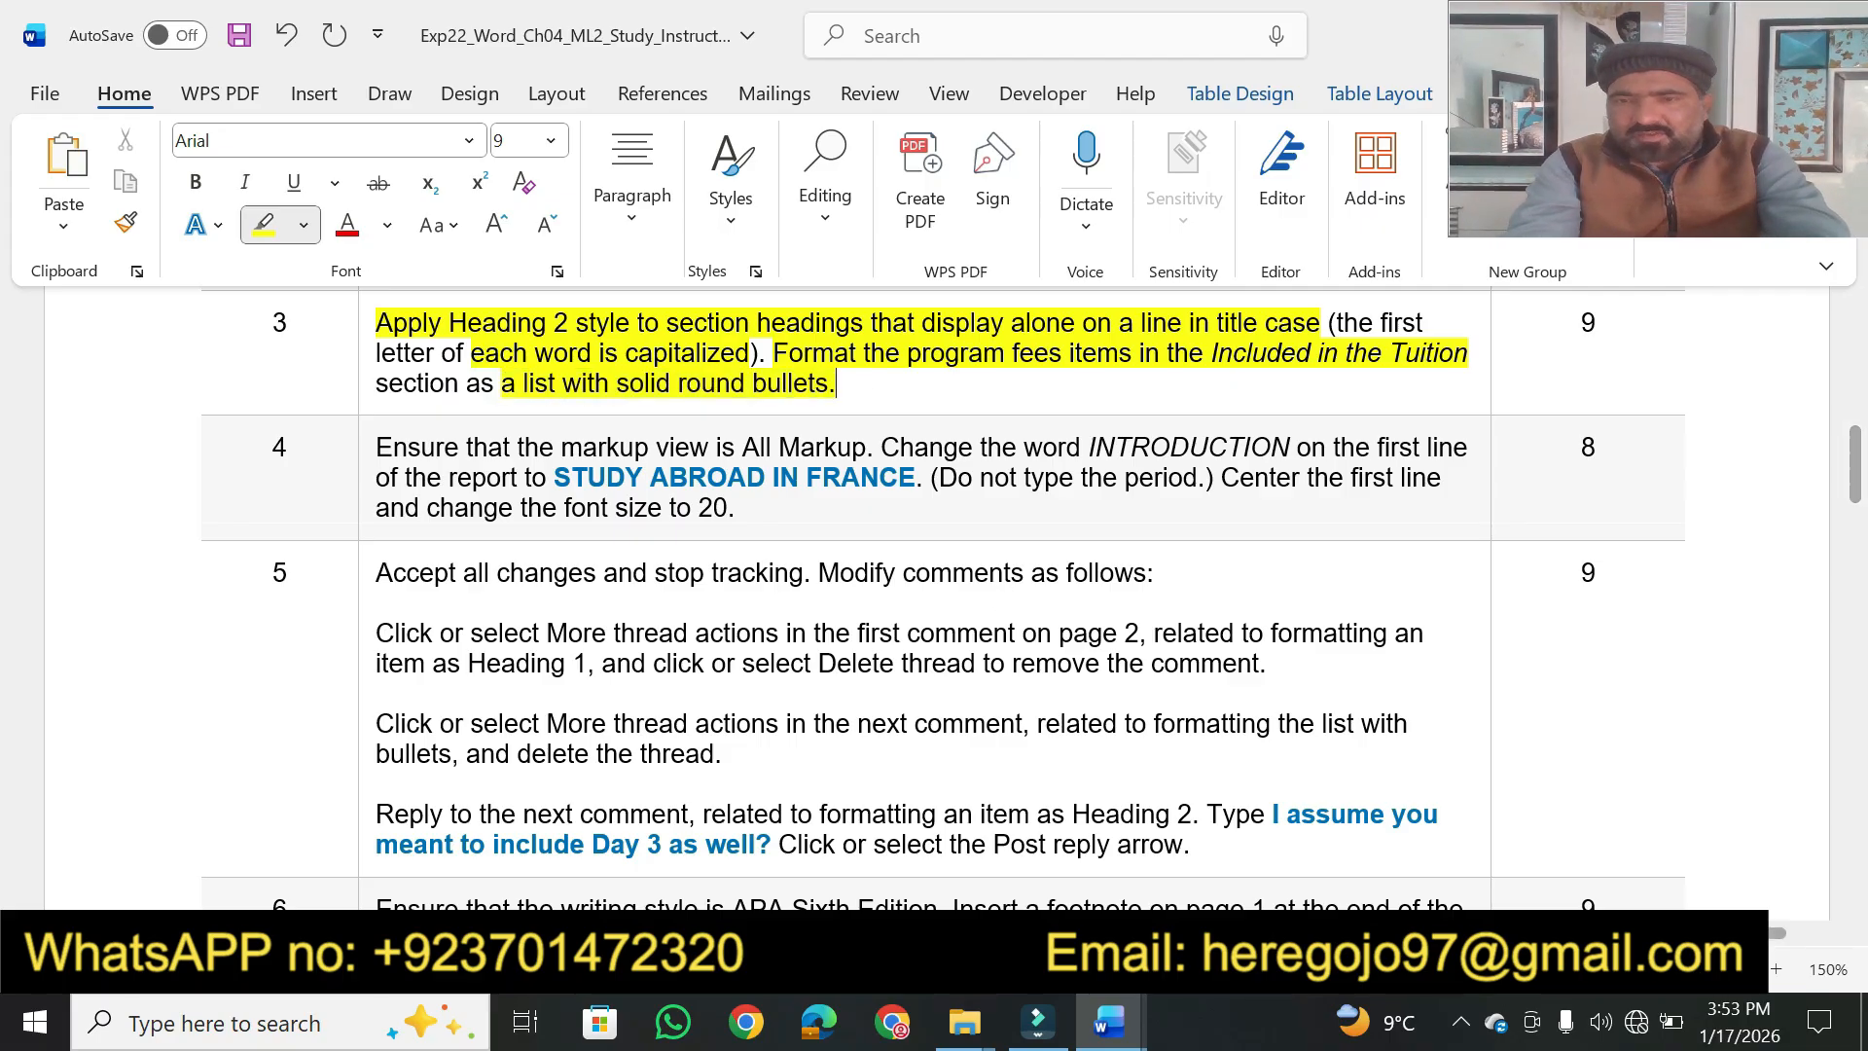
Switch to the student document and format the program fees items, from full-time tuition through international health insurance, as a solid round bulleted list
mouse_move(1109, 1021)
click(1280, 847)
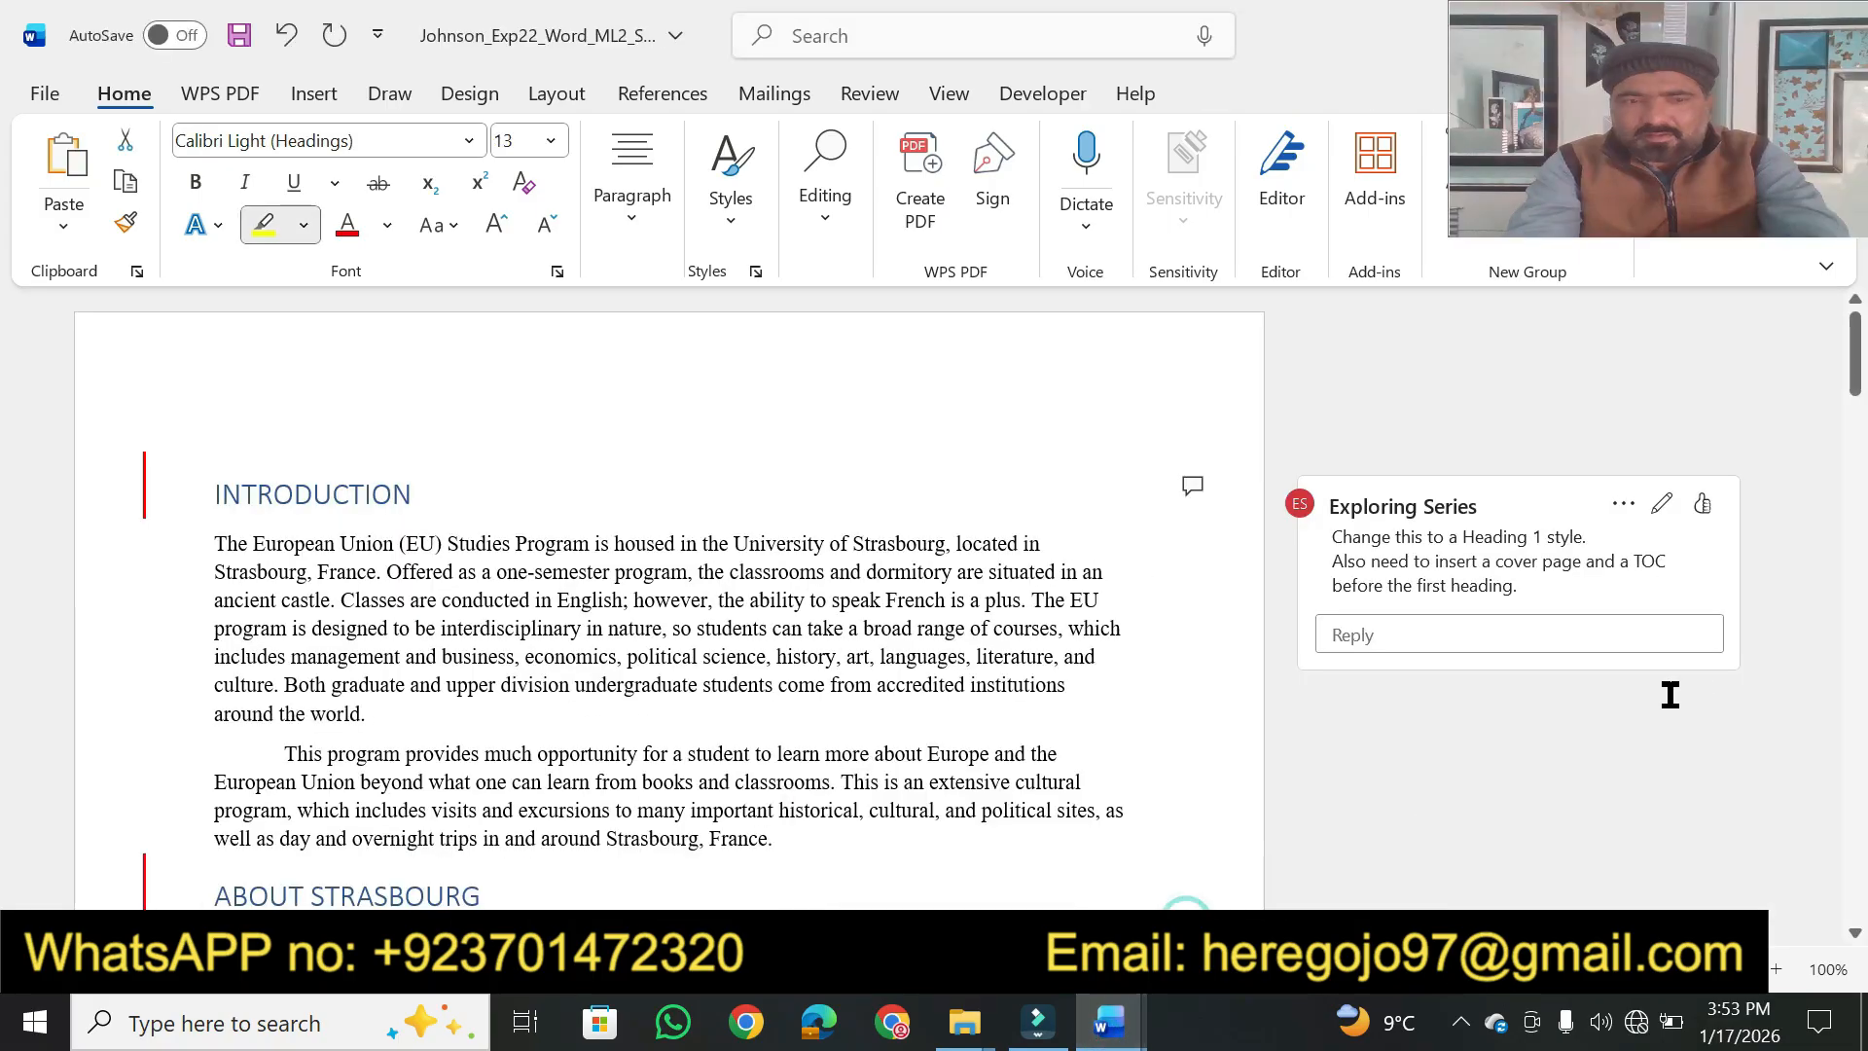
drag(1860, 368, 1828, 587)
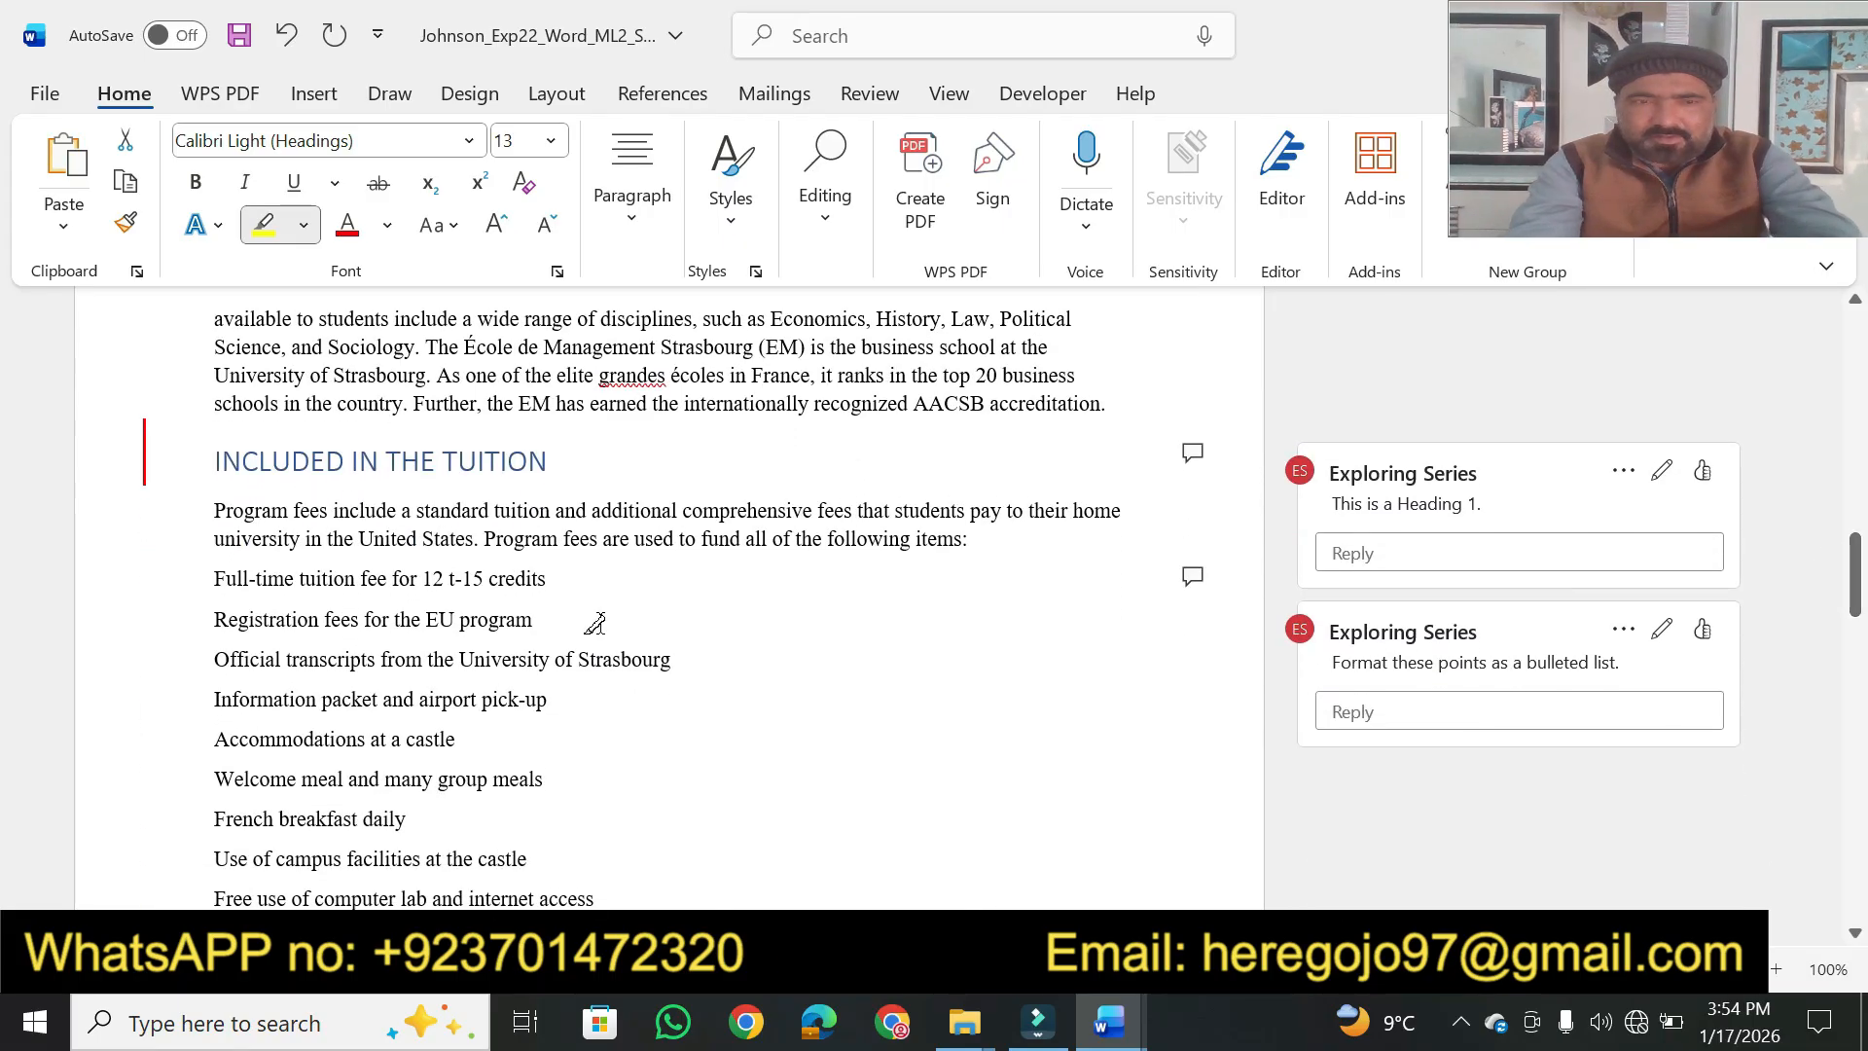
click(384, 649)
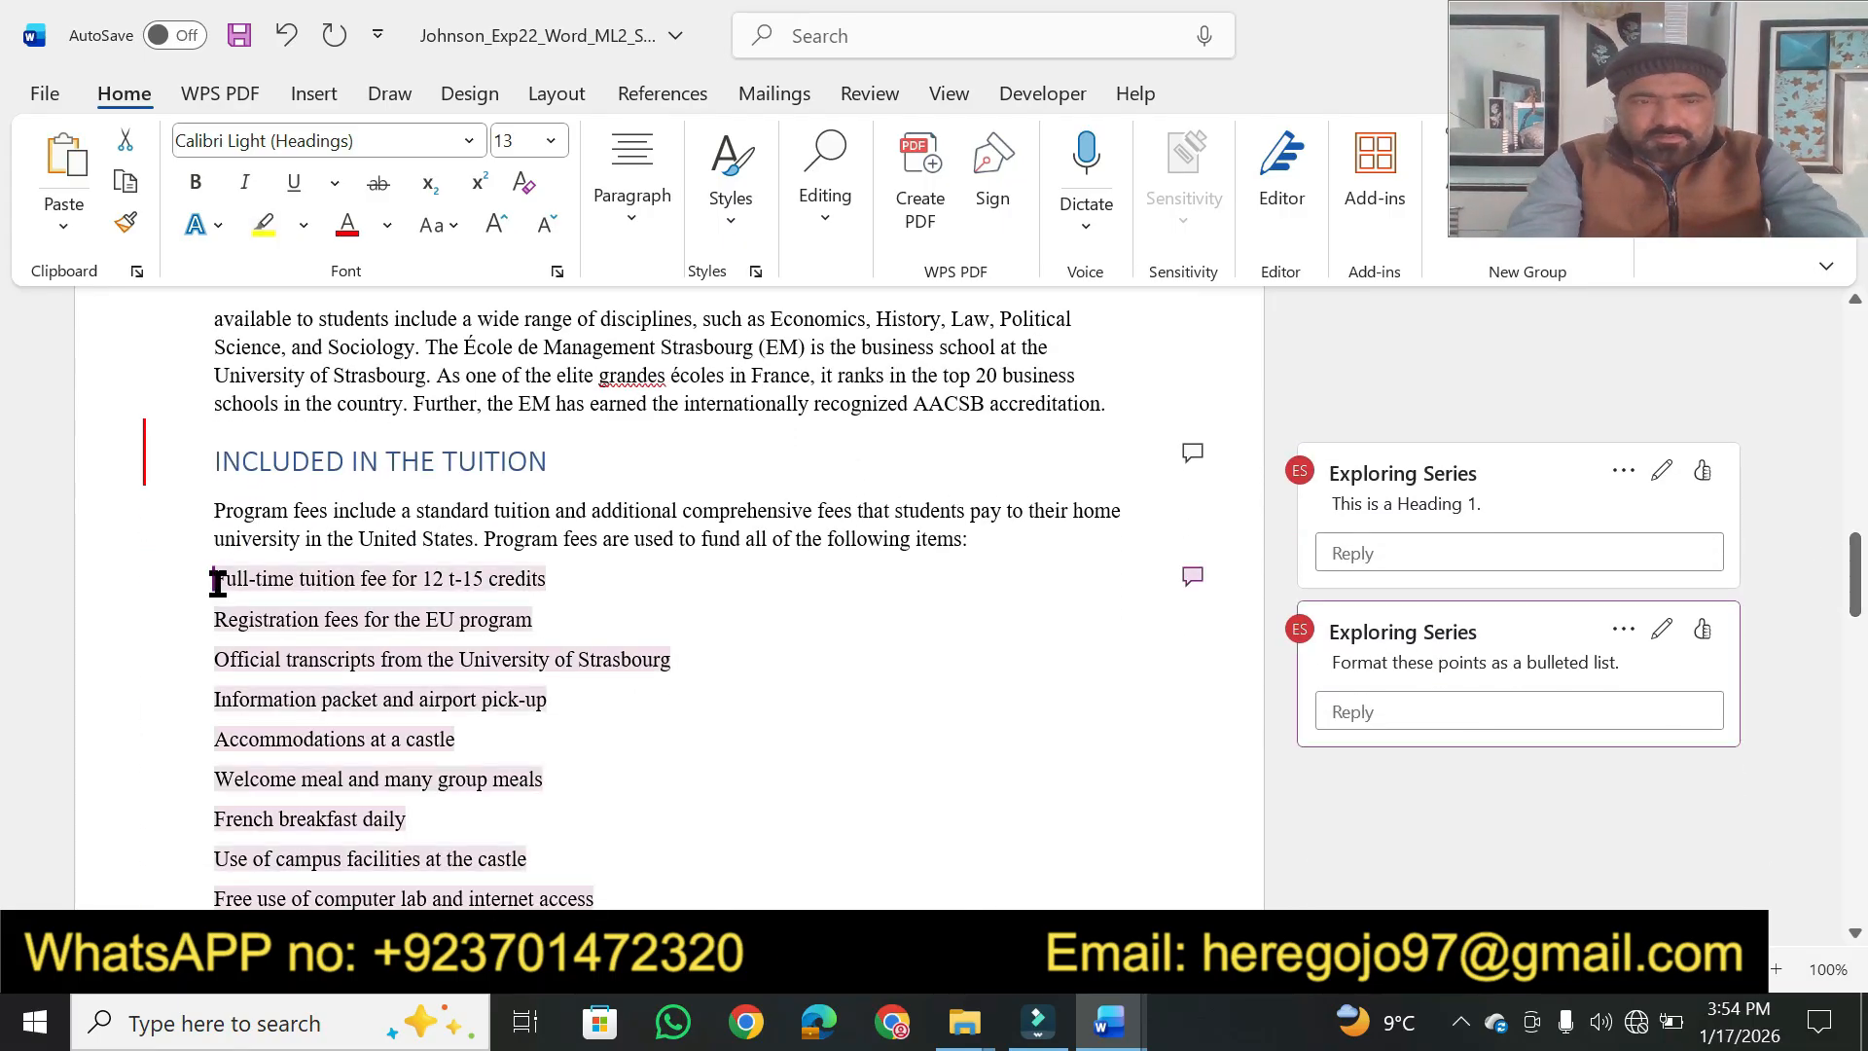
mouse_move(218, 582)
mouse_down()
mouse_move(291, 905)
mouse_move(457, 657)
mouse_up()
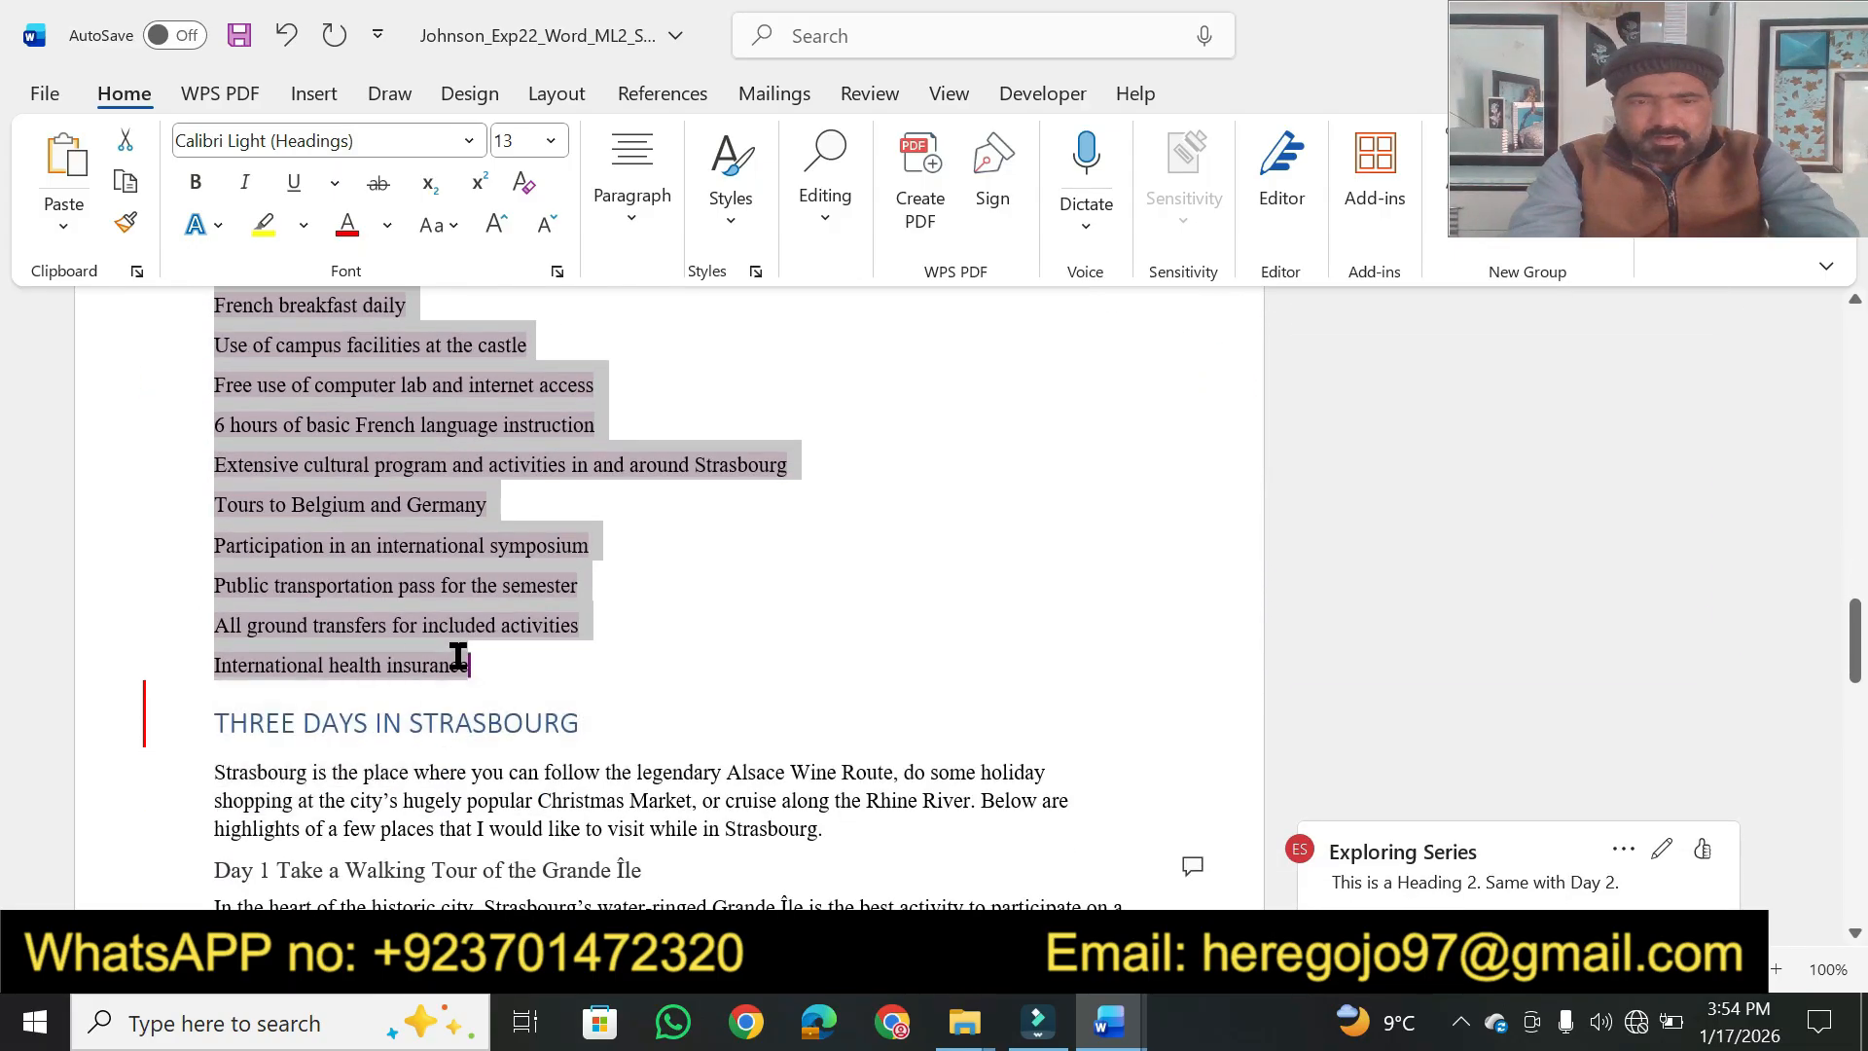
click(628, 222)
click(607, 315)
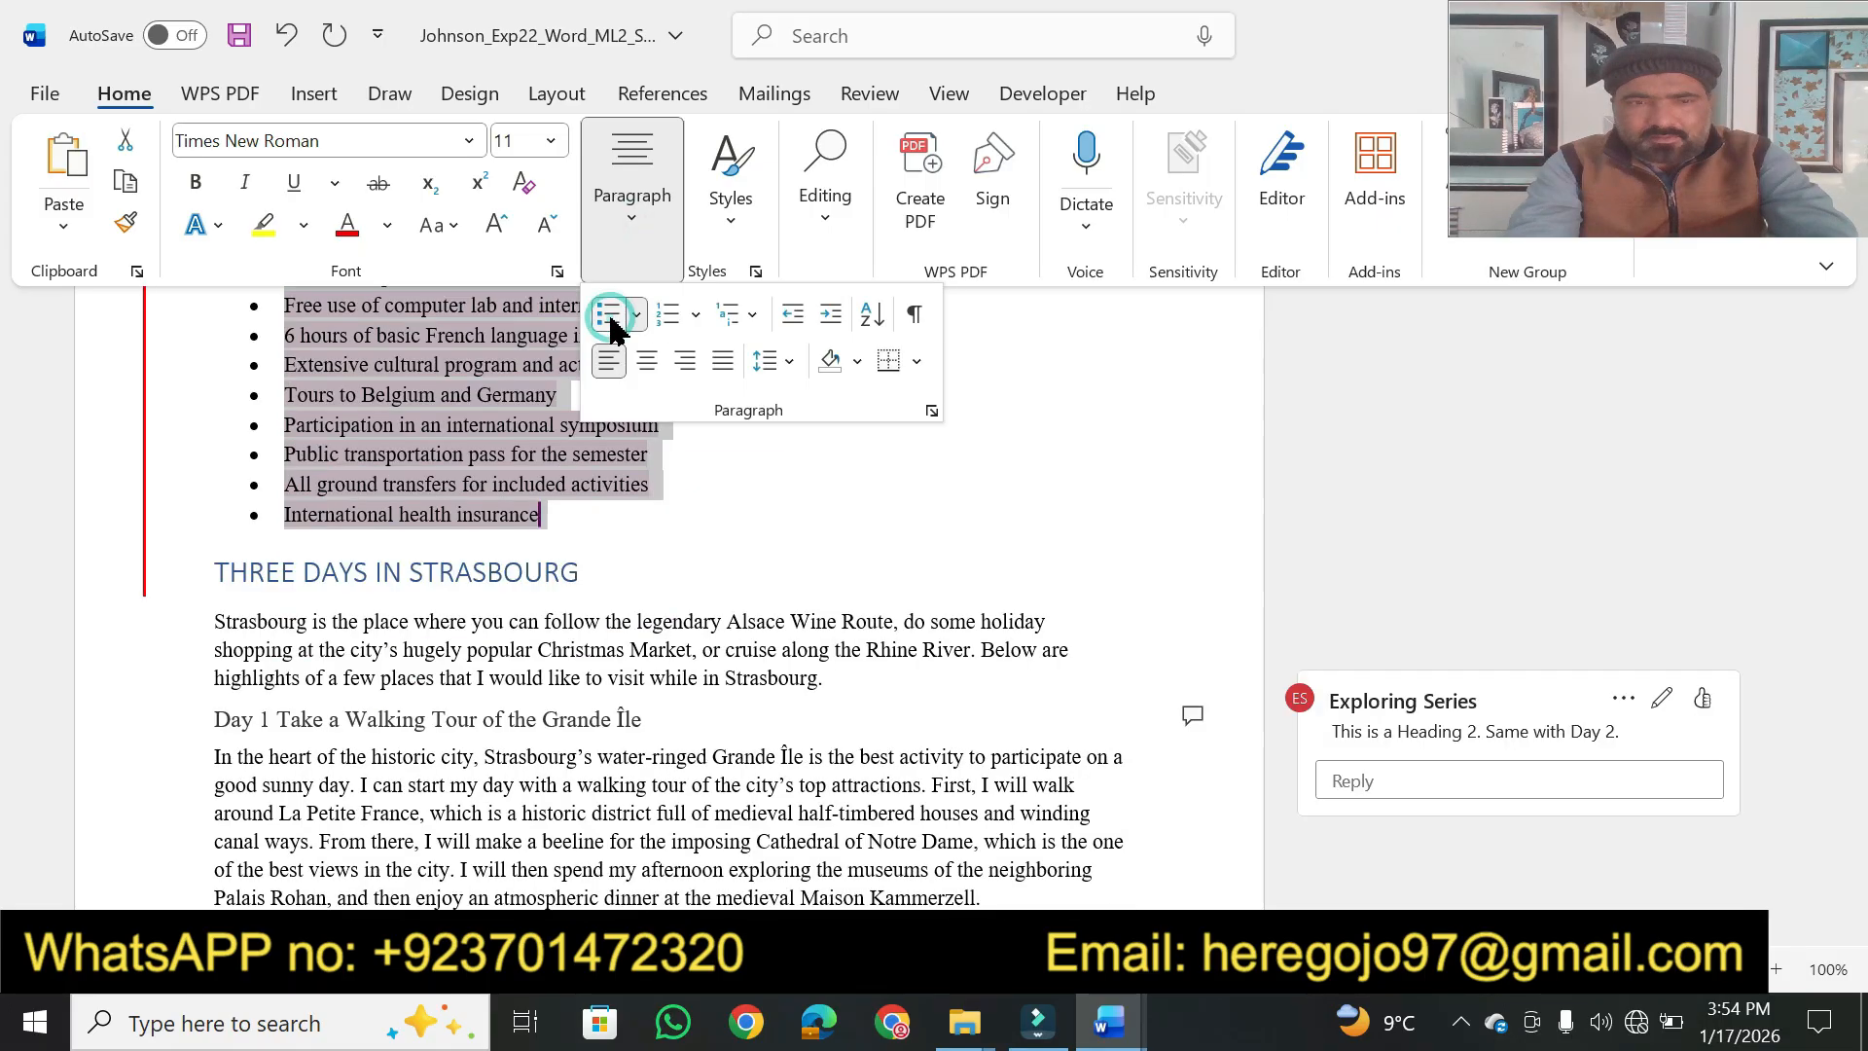
click(1443, 496)
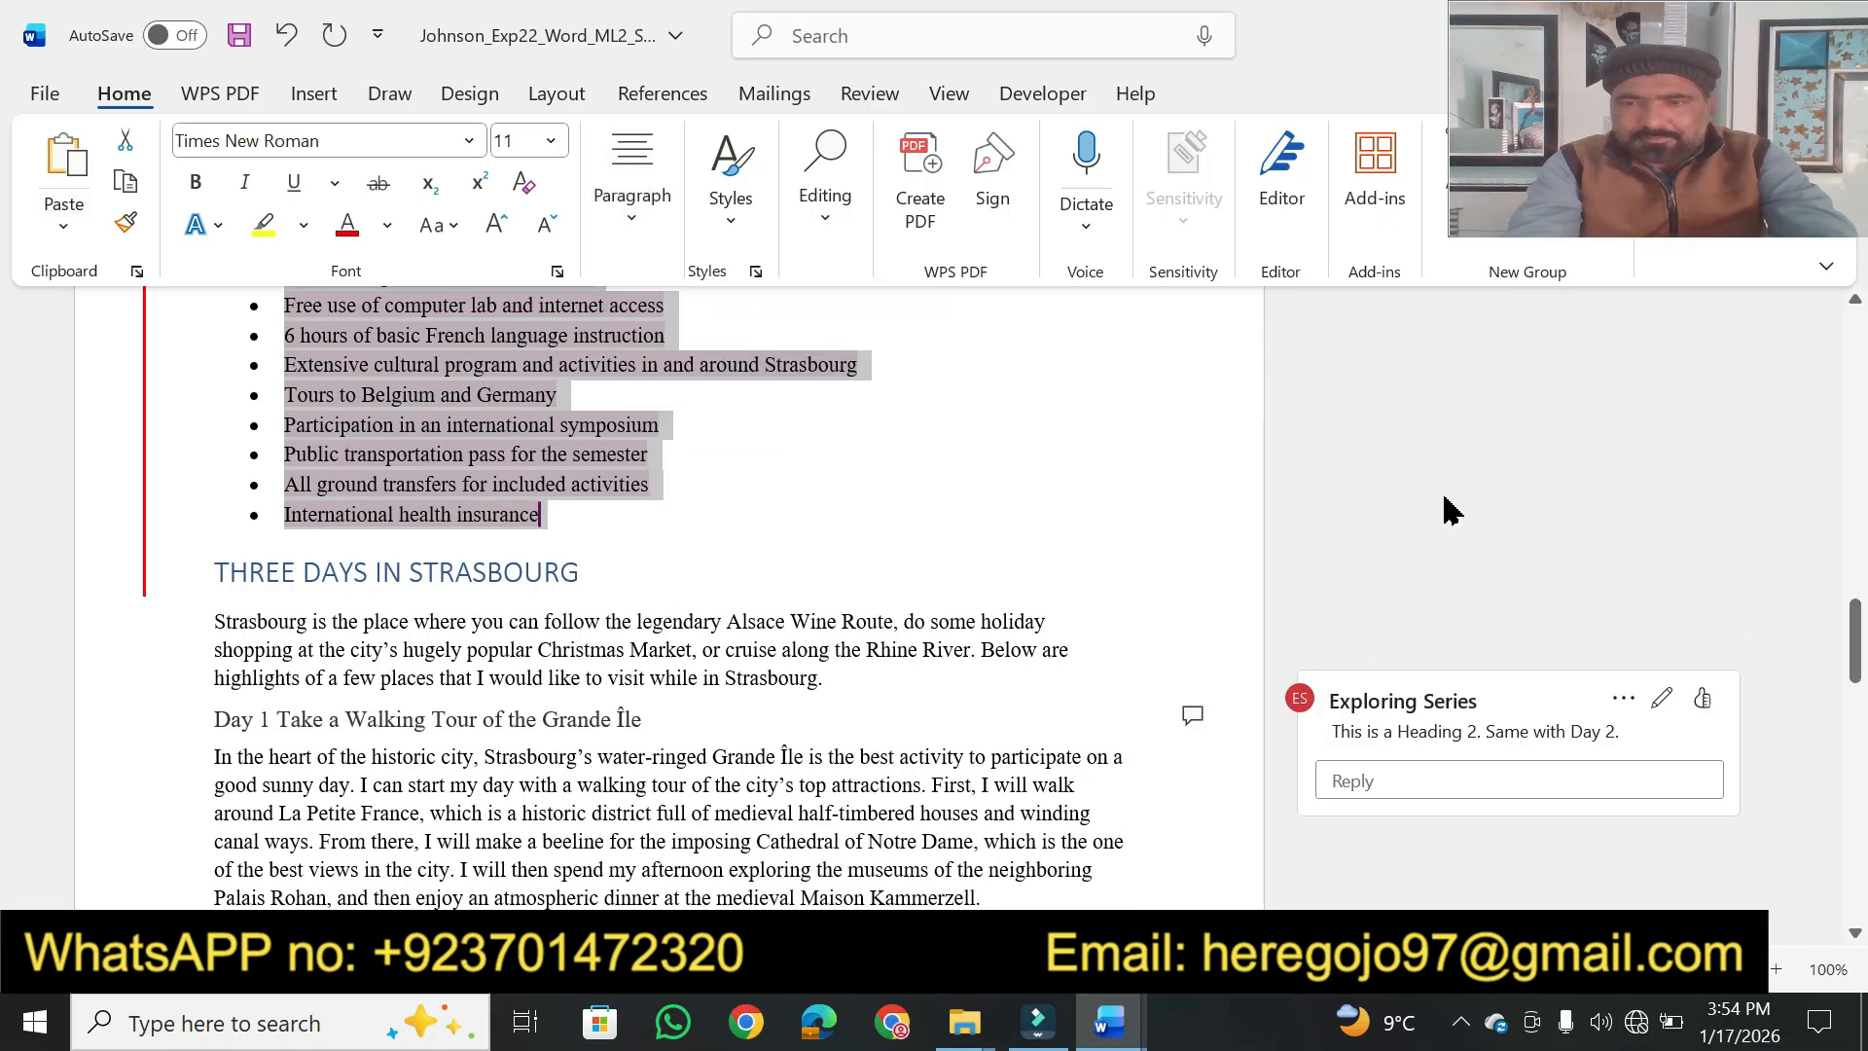
Return to the instructions document and highlight step 3's points value in yellow
drag(1859, 646, 1859, 356)
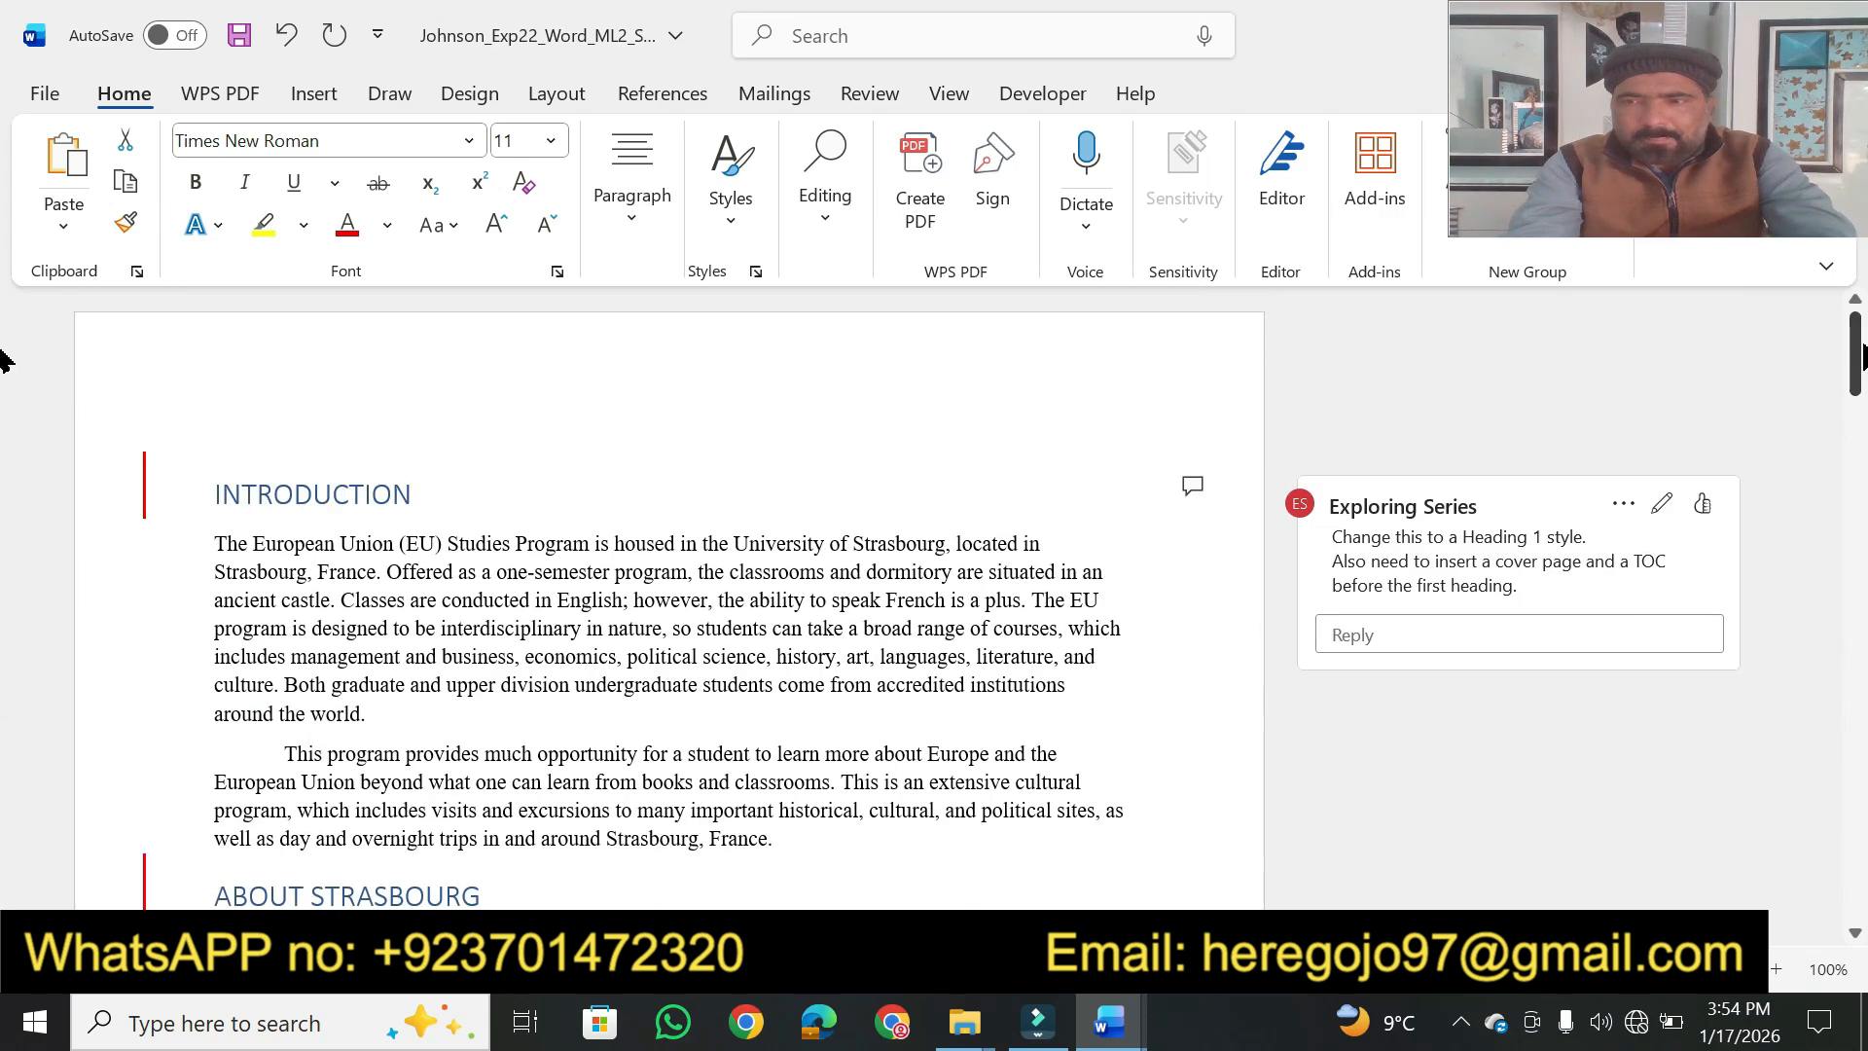
click(1109, 1021)
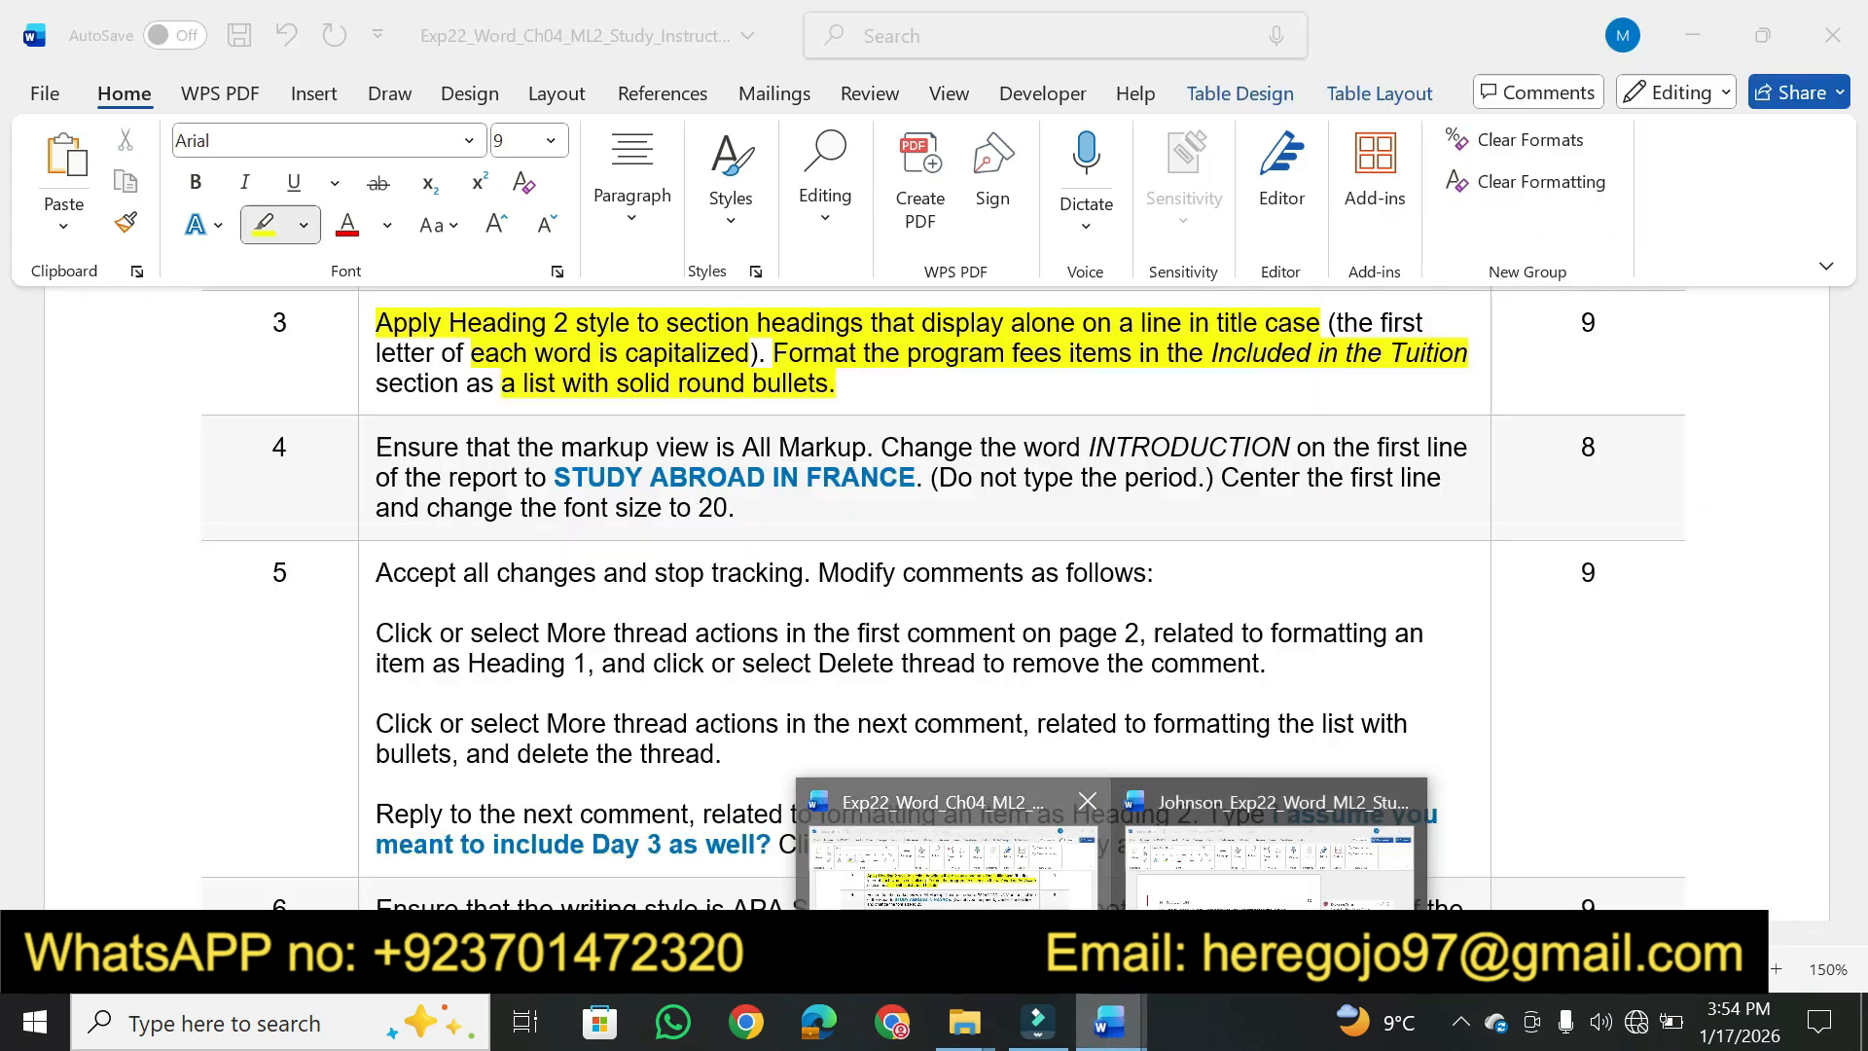
click(830, 781)
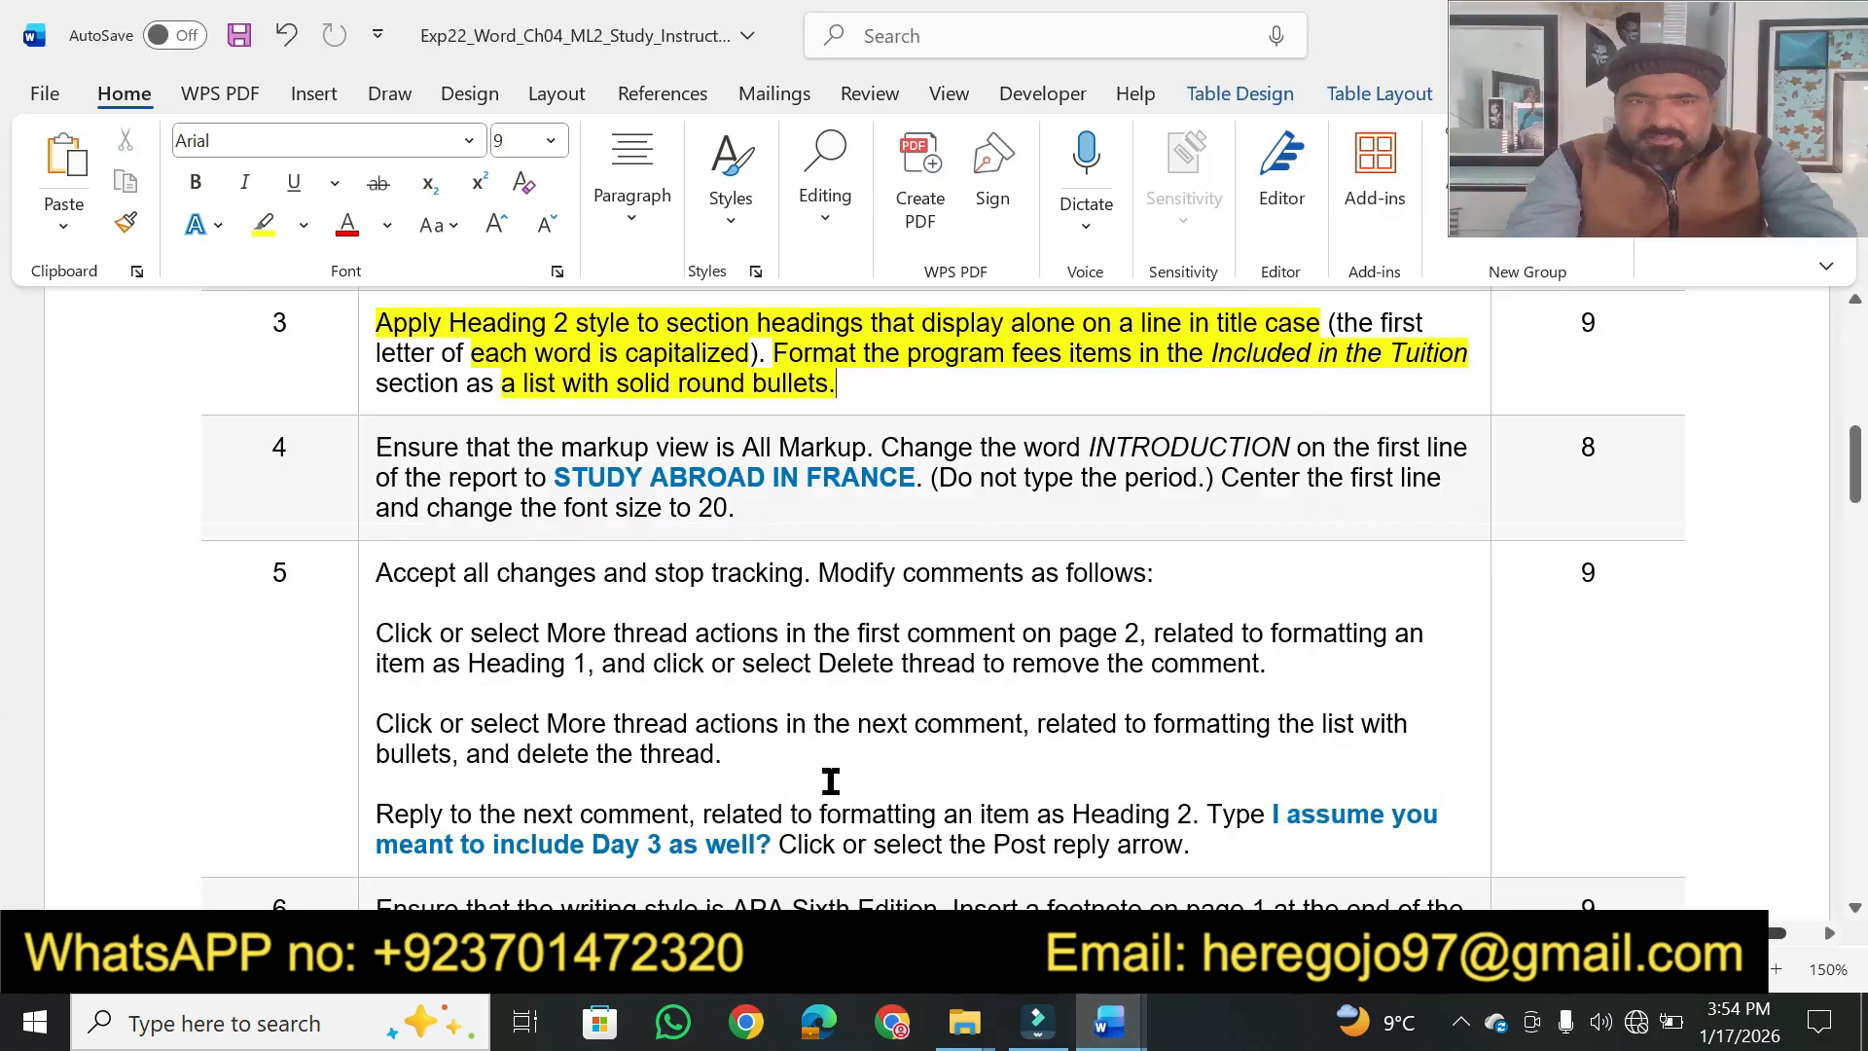
click(263, 229)
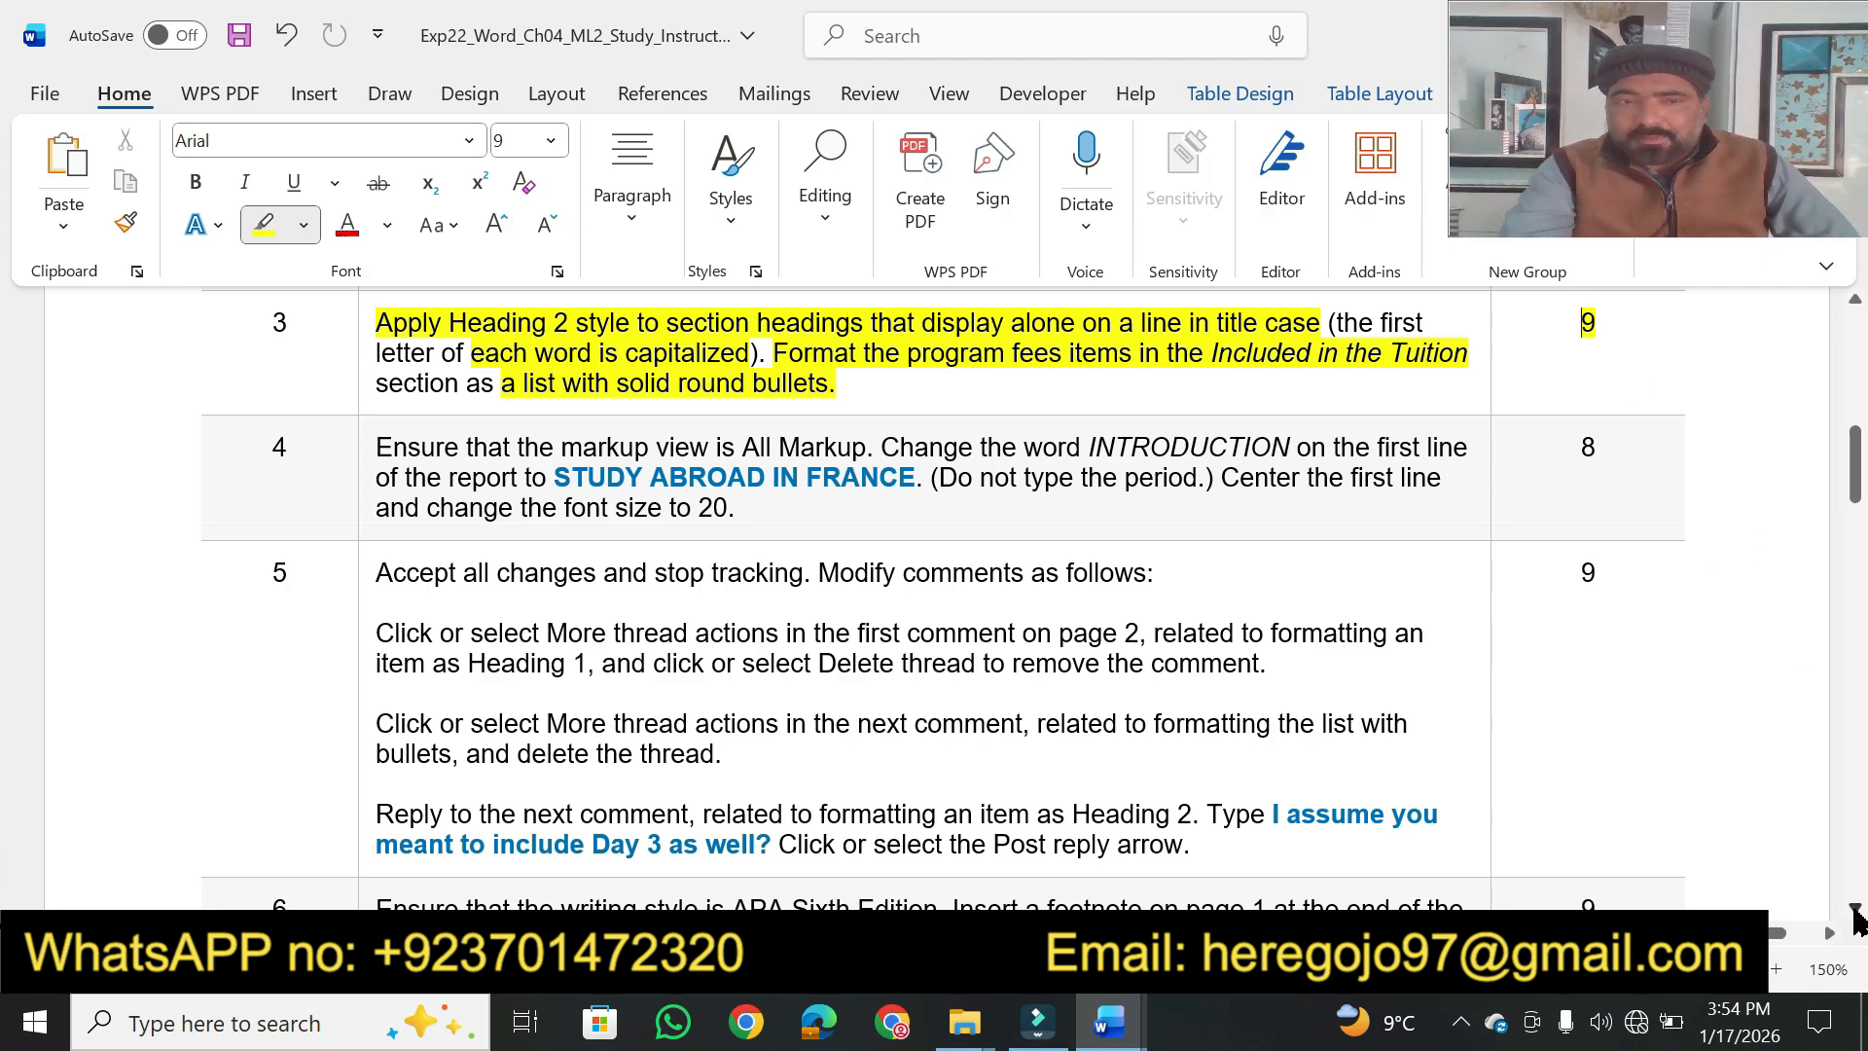
Highlight step 4's sentence "Ensure that the markup view is All Markup." in yellow
click(1855, 908)
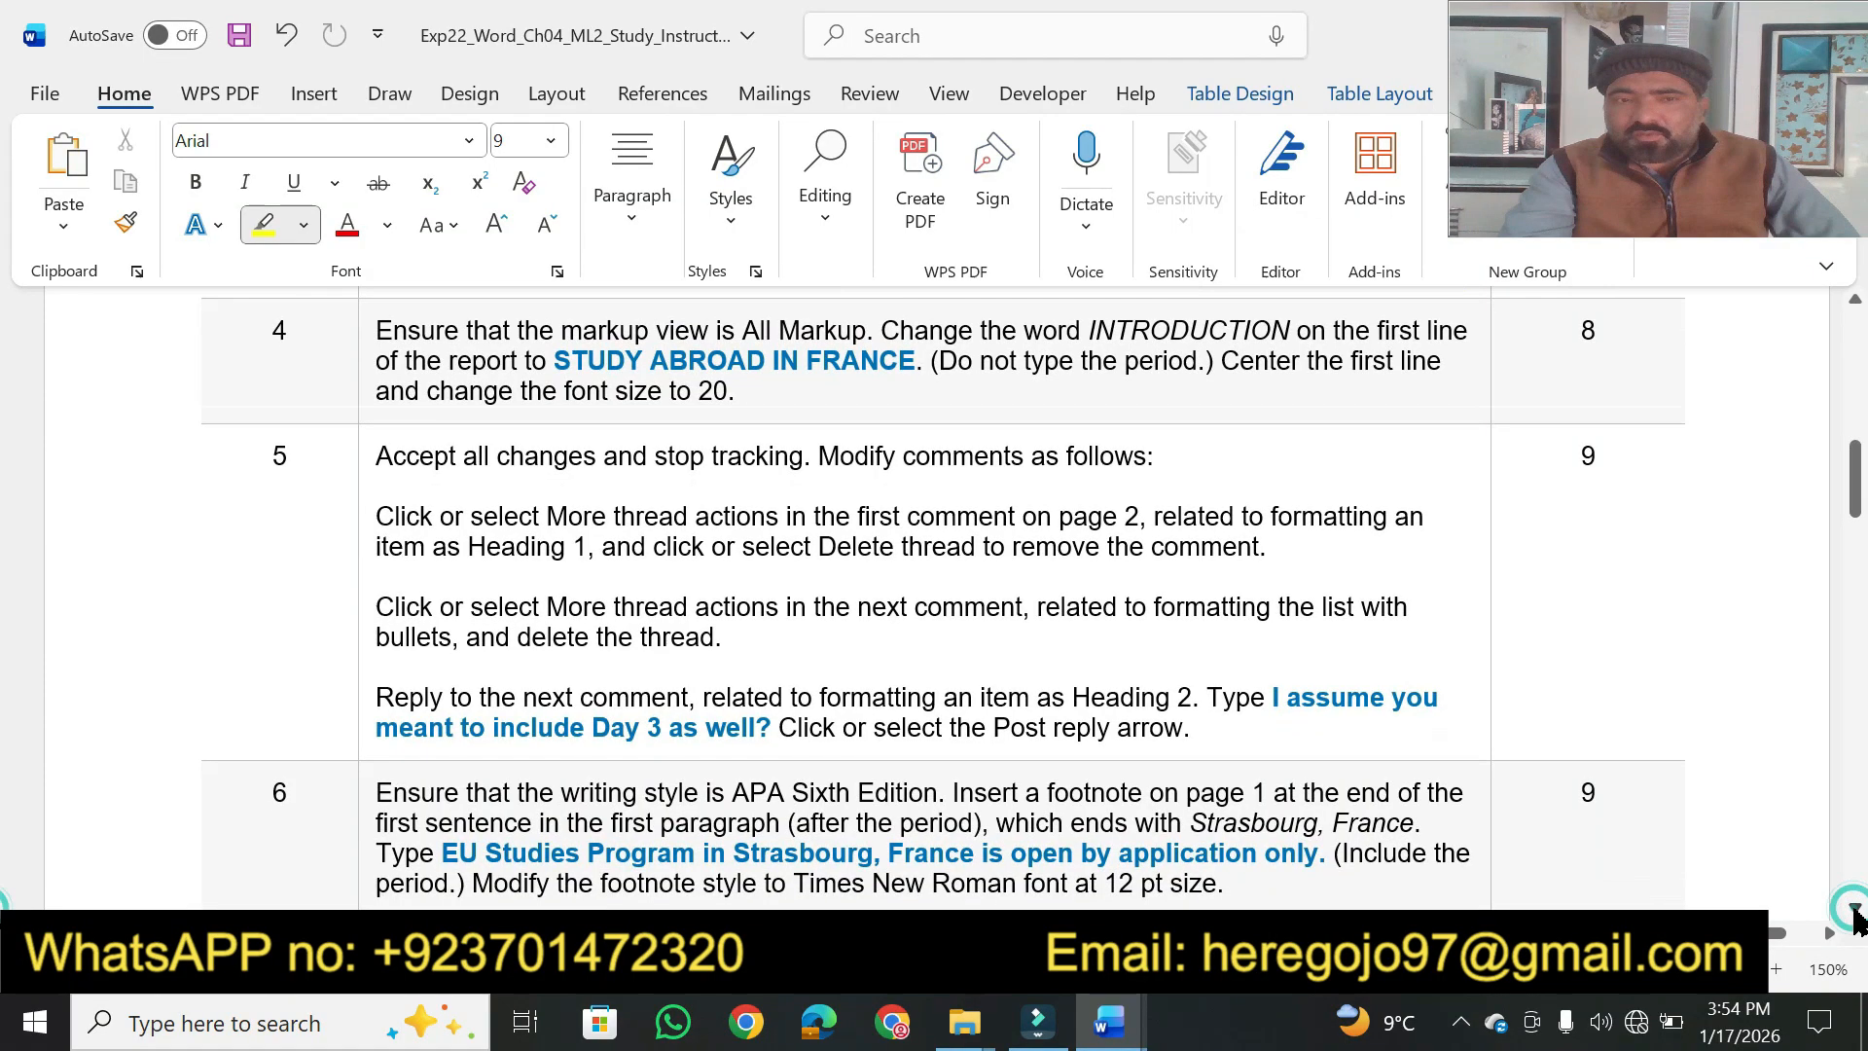
click(1856, 912)
drag(372, 297, 876, 294)
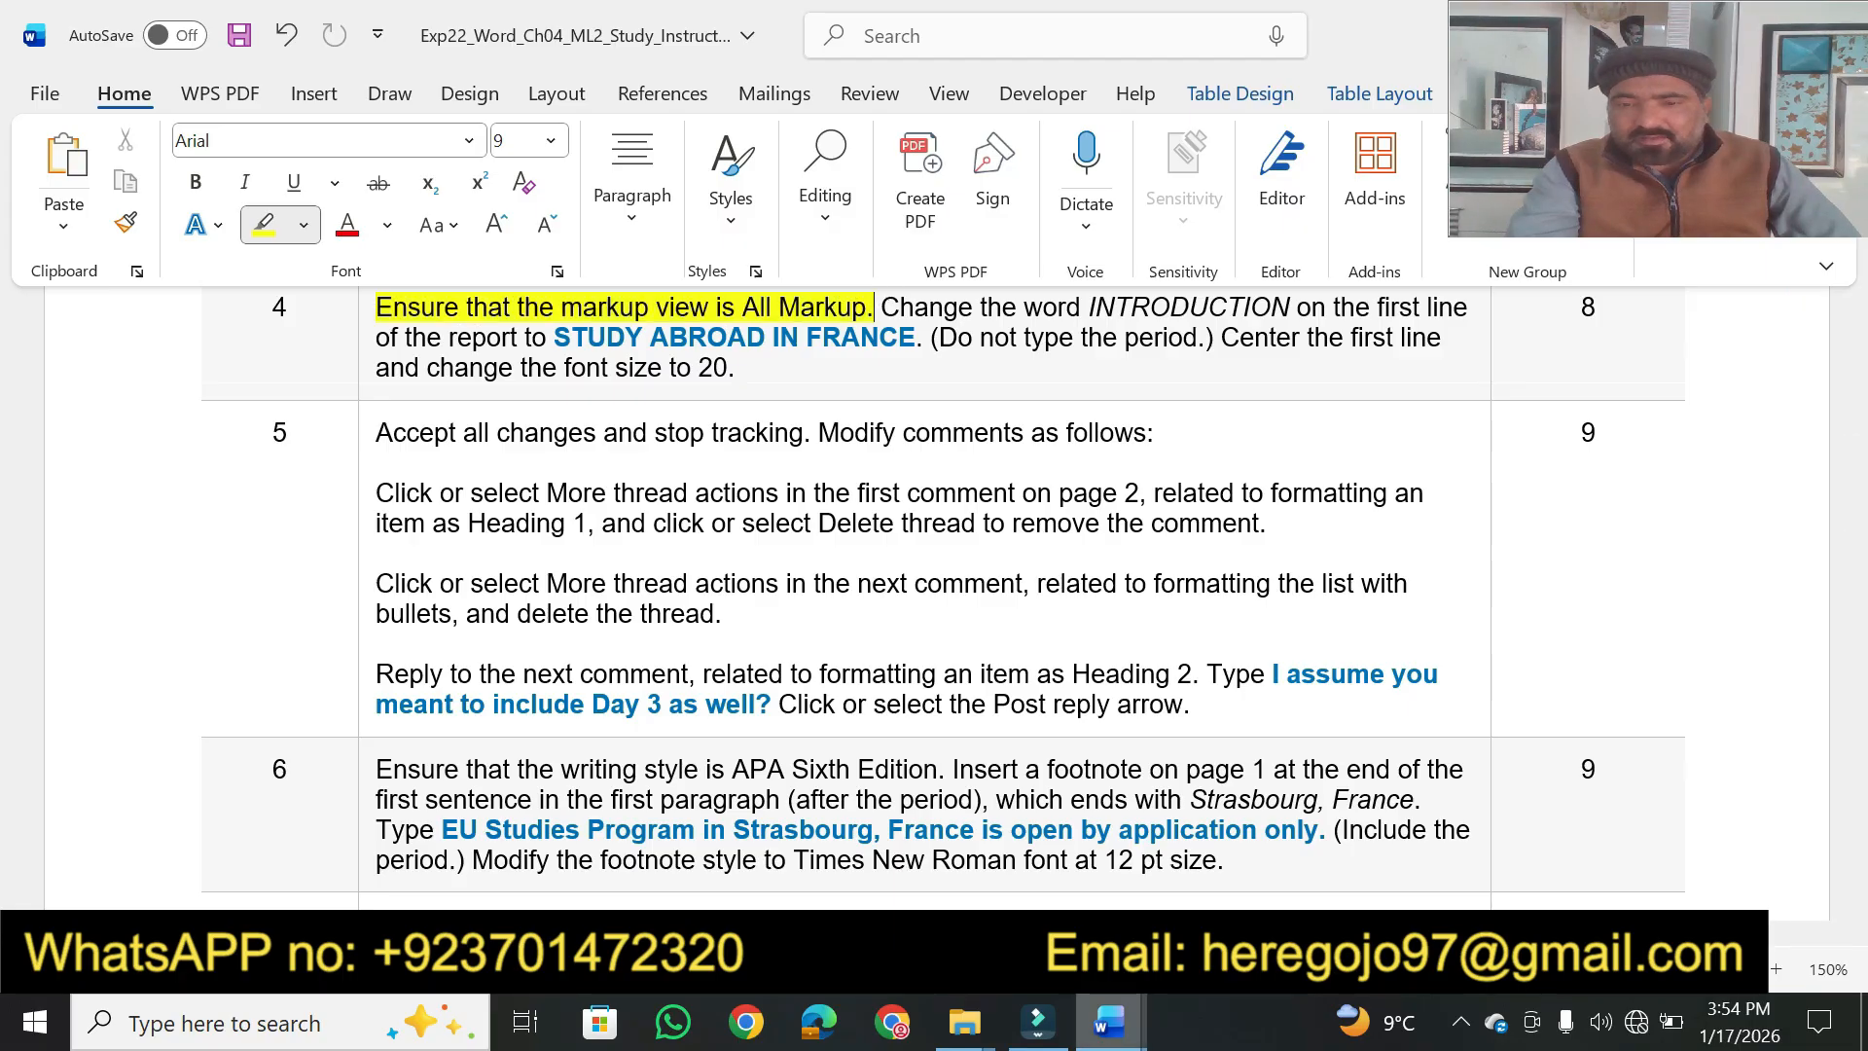
Switch to the student document and set its markup view to All Markup
click(1109, 1021)
click(1294, 846)
click(661, 94)
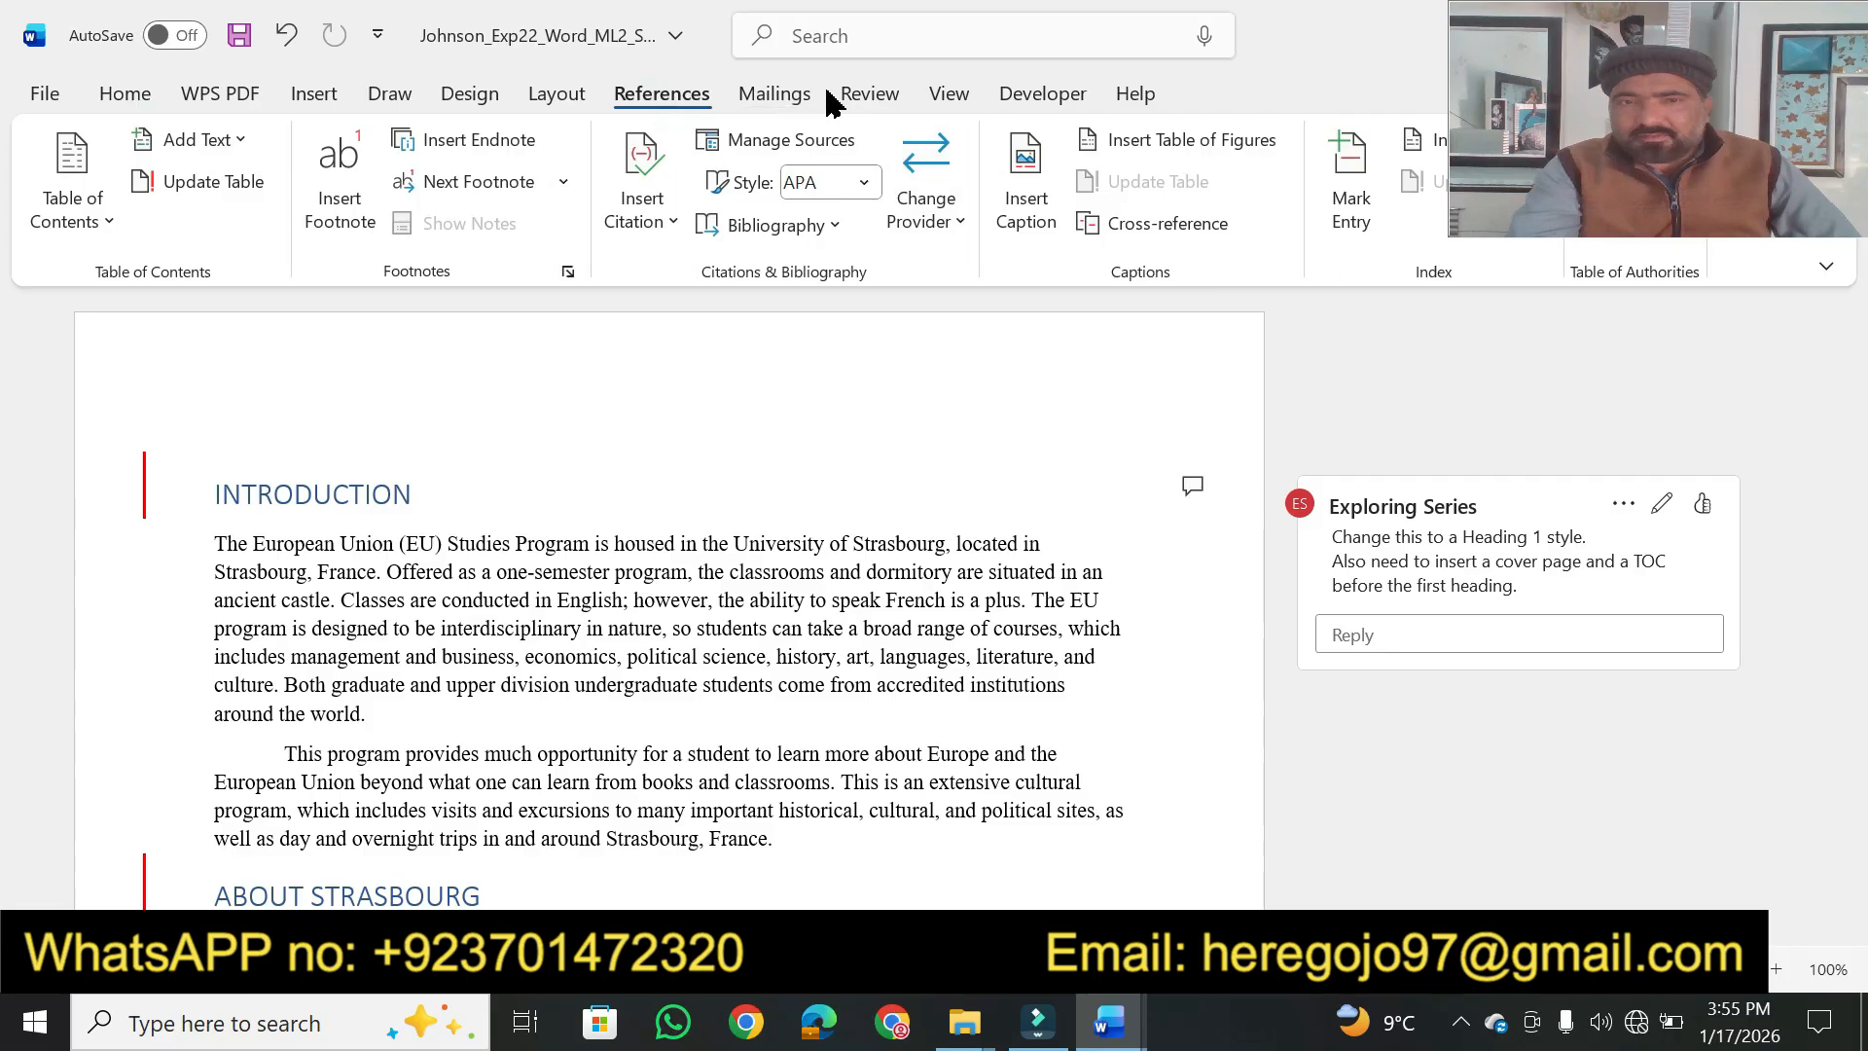
click(796, 101)
click(864, 95)
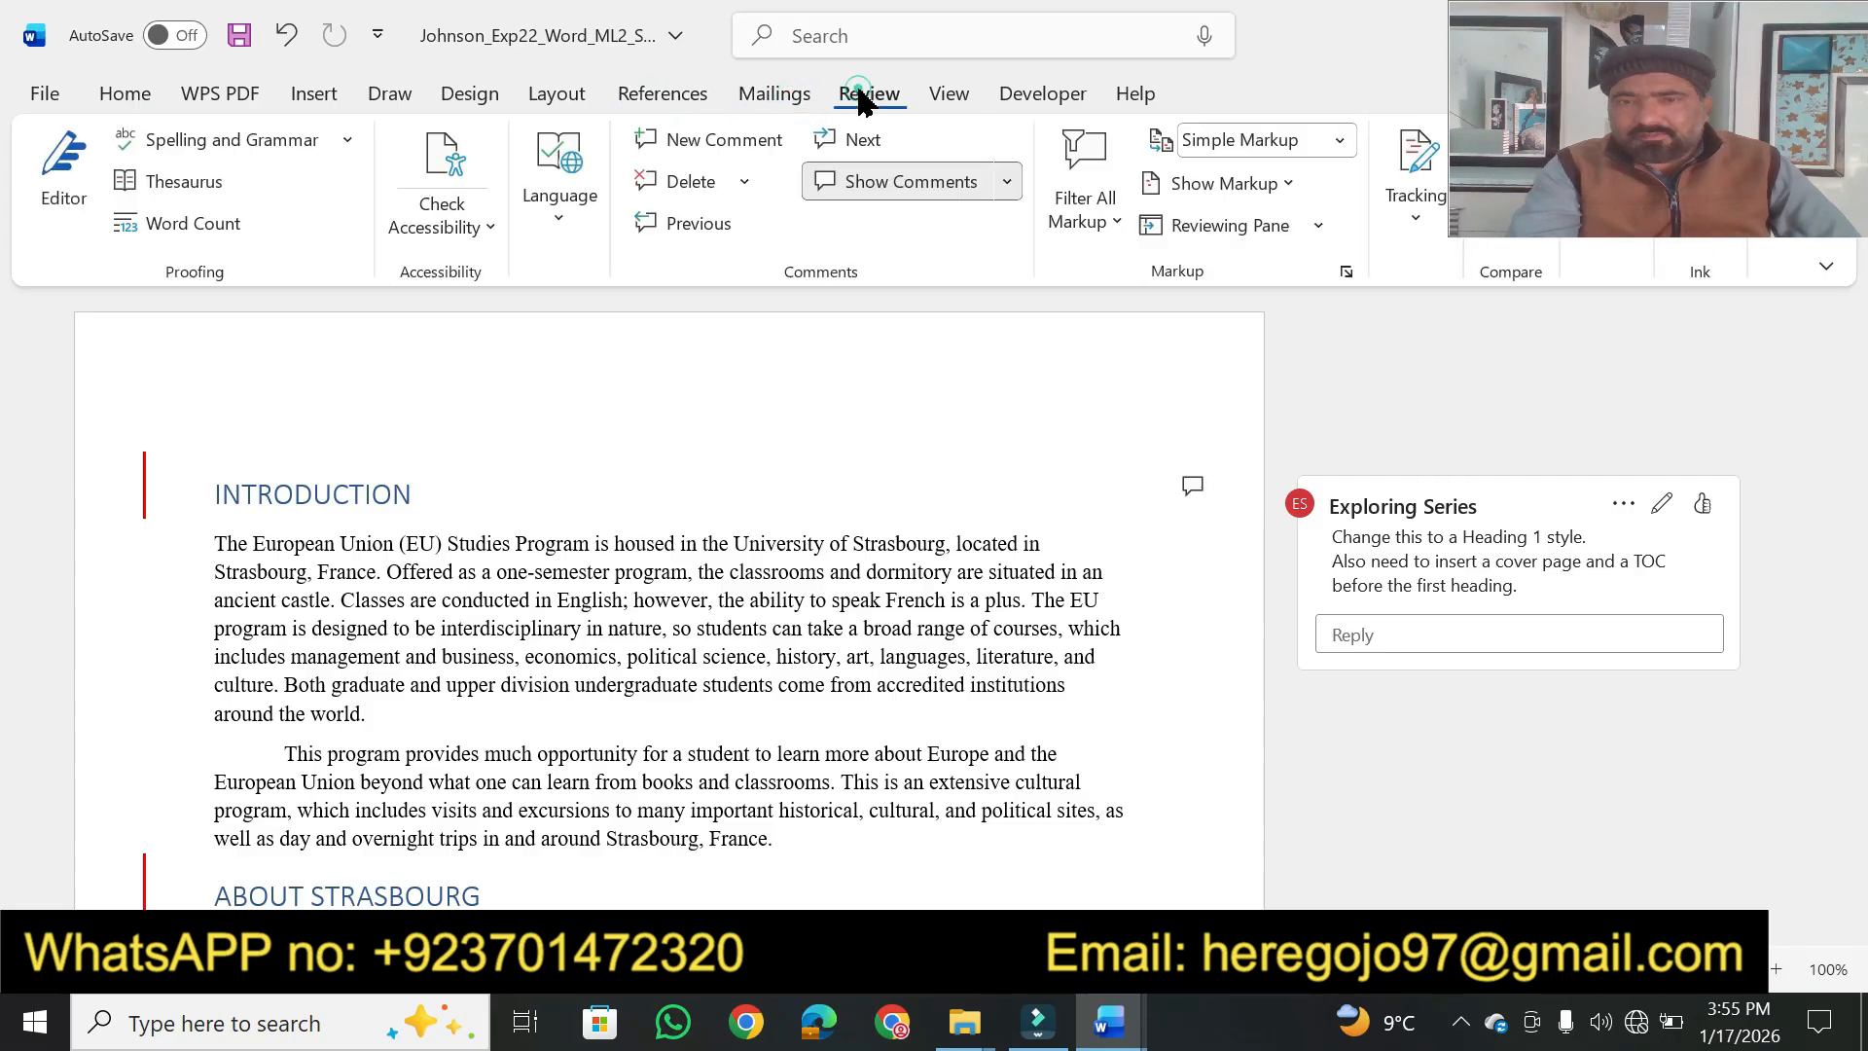
click(1247, 142)
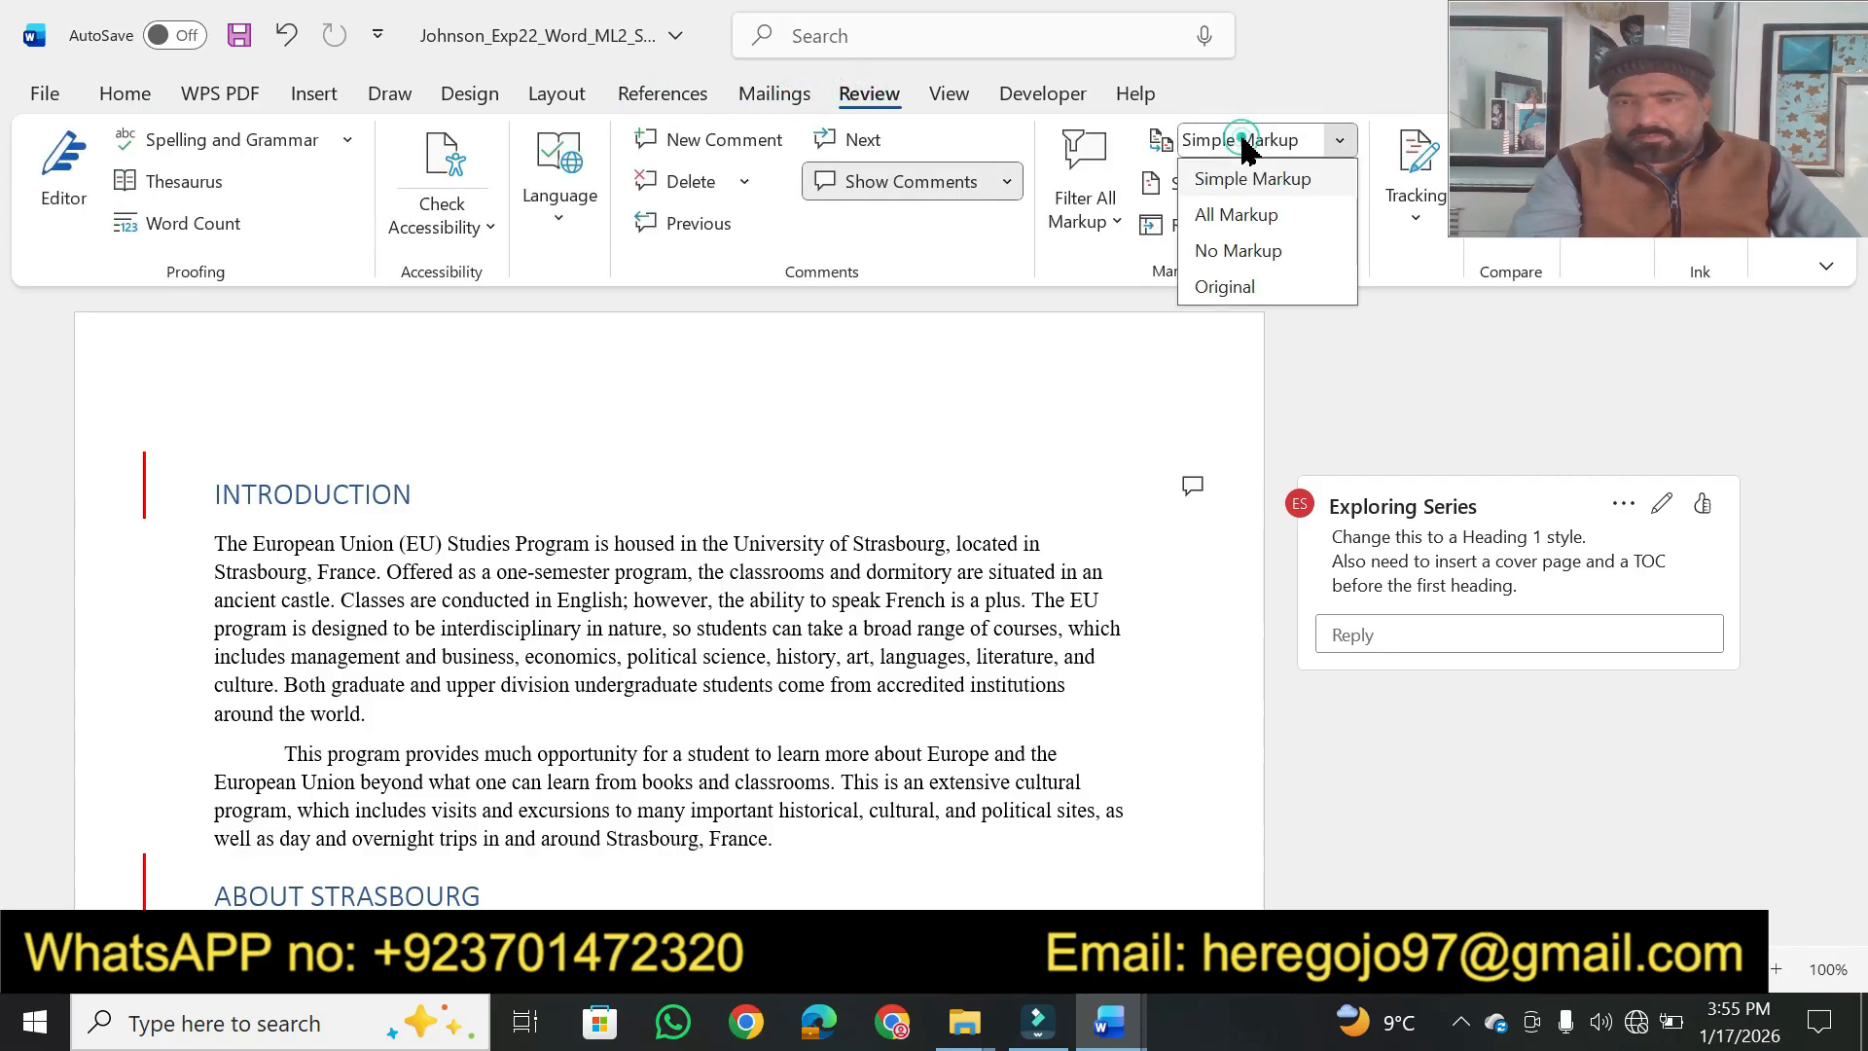
click(1251, 214)
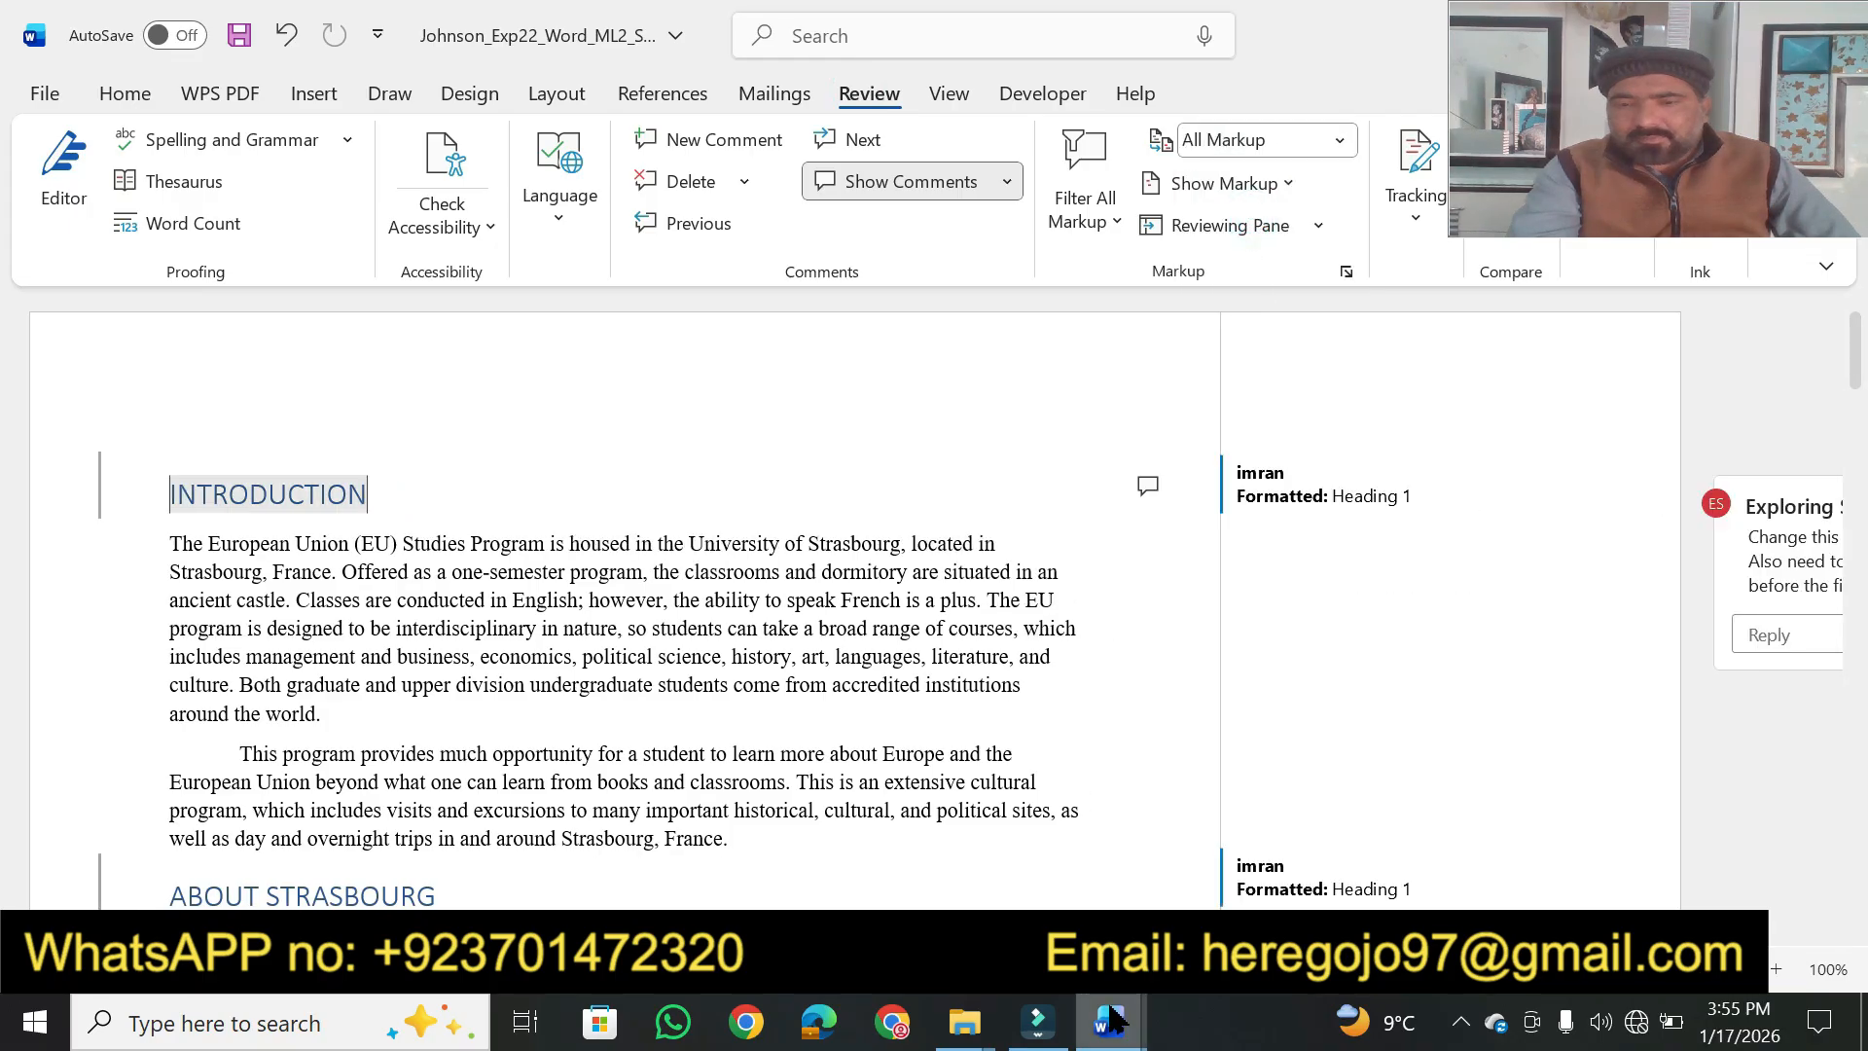
Return to the instructions document and highlight step 4's phrases "word INTRODUCTION on the" and "report to STUDY ABROAD IN FRANCE." in yellow
click(1110, 1021)
click(963, 856)
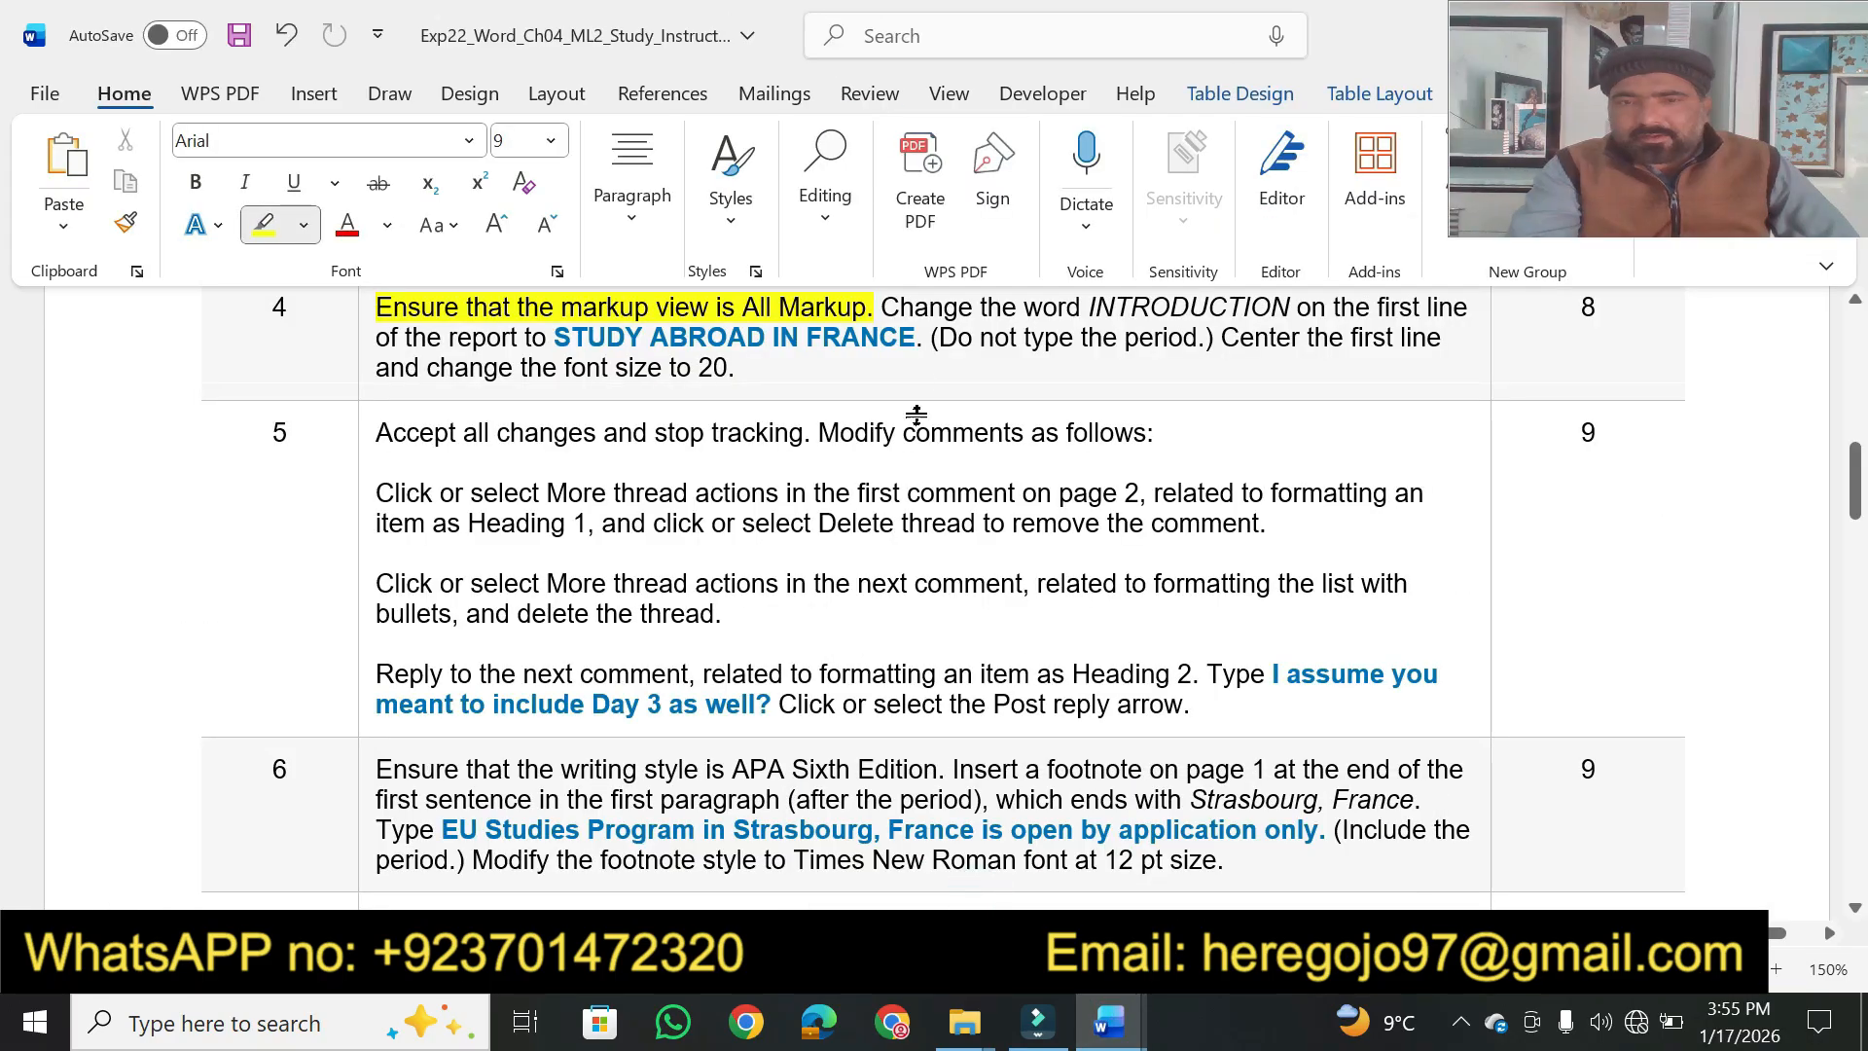
mouse_move(1024, 311)
mouse_down()
mouse_move(1468, 309)
mouse_move(1293, 309)
mouse_move(1357, 308)
mouse_up()
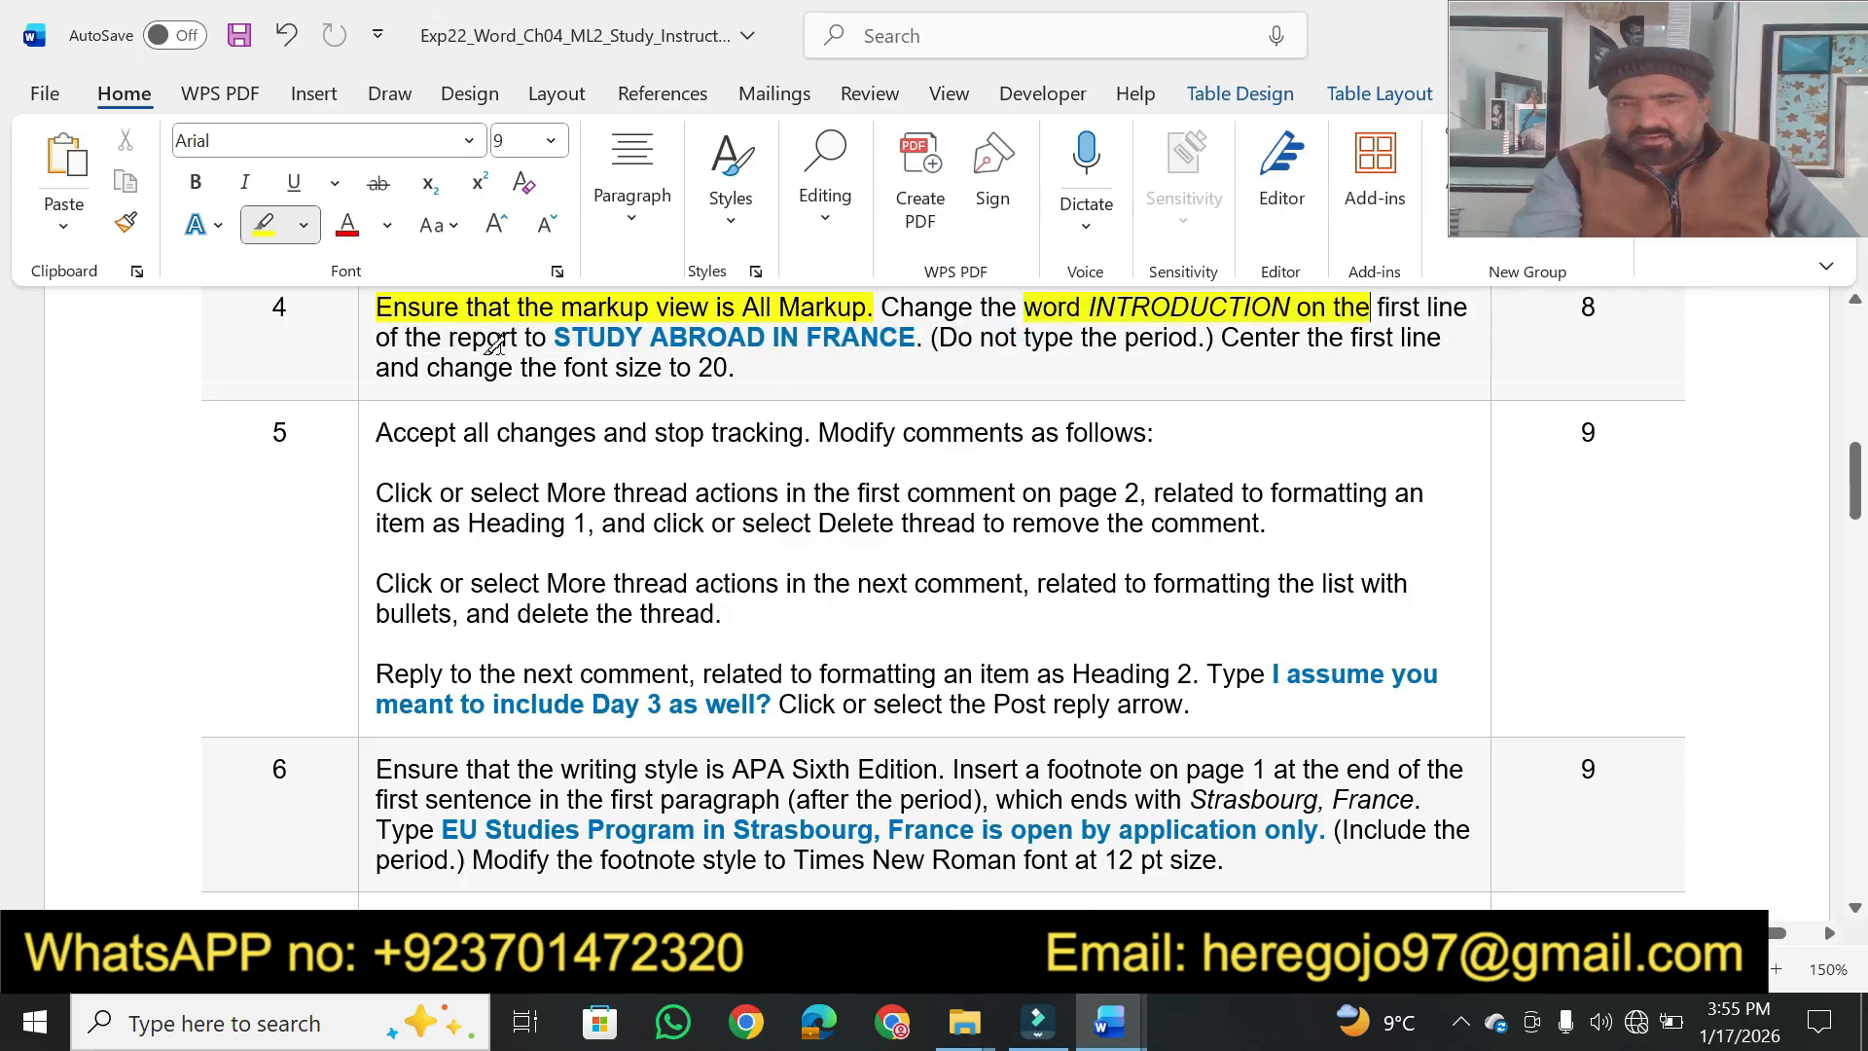
drag(450, 338, 924, 337)
key(Escape)
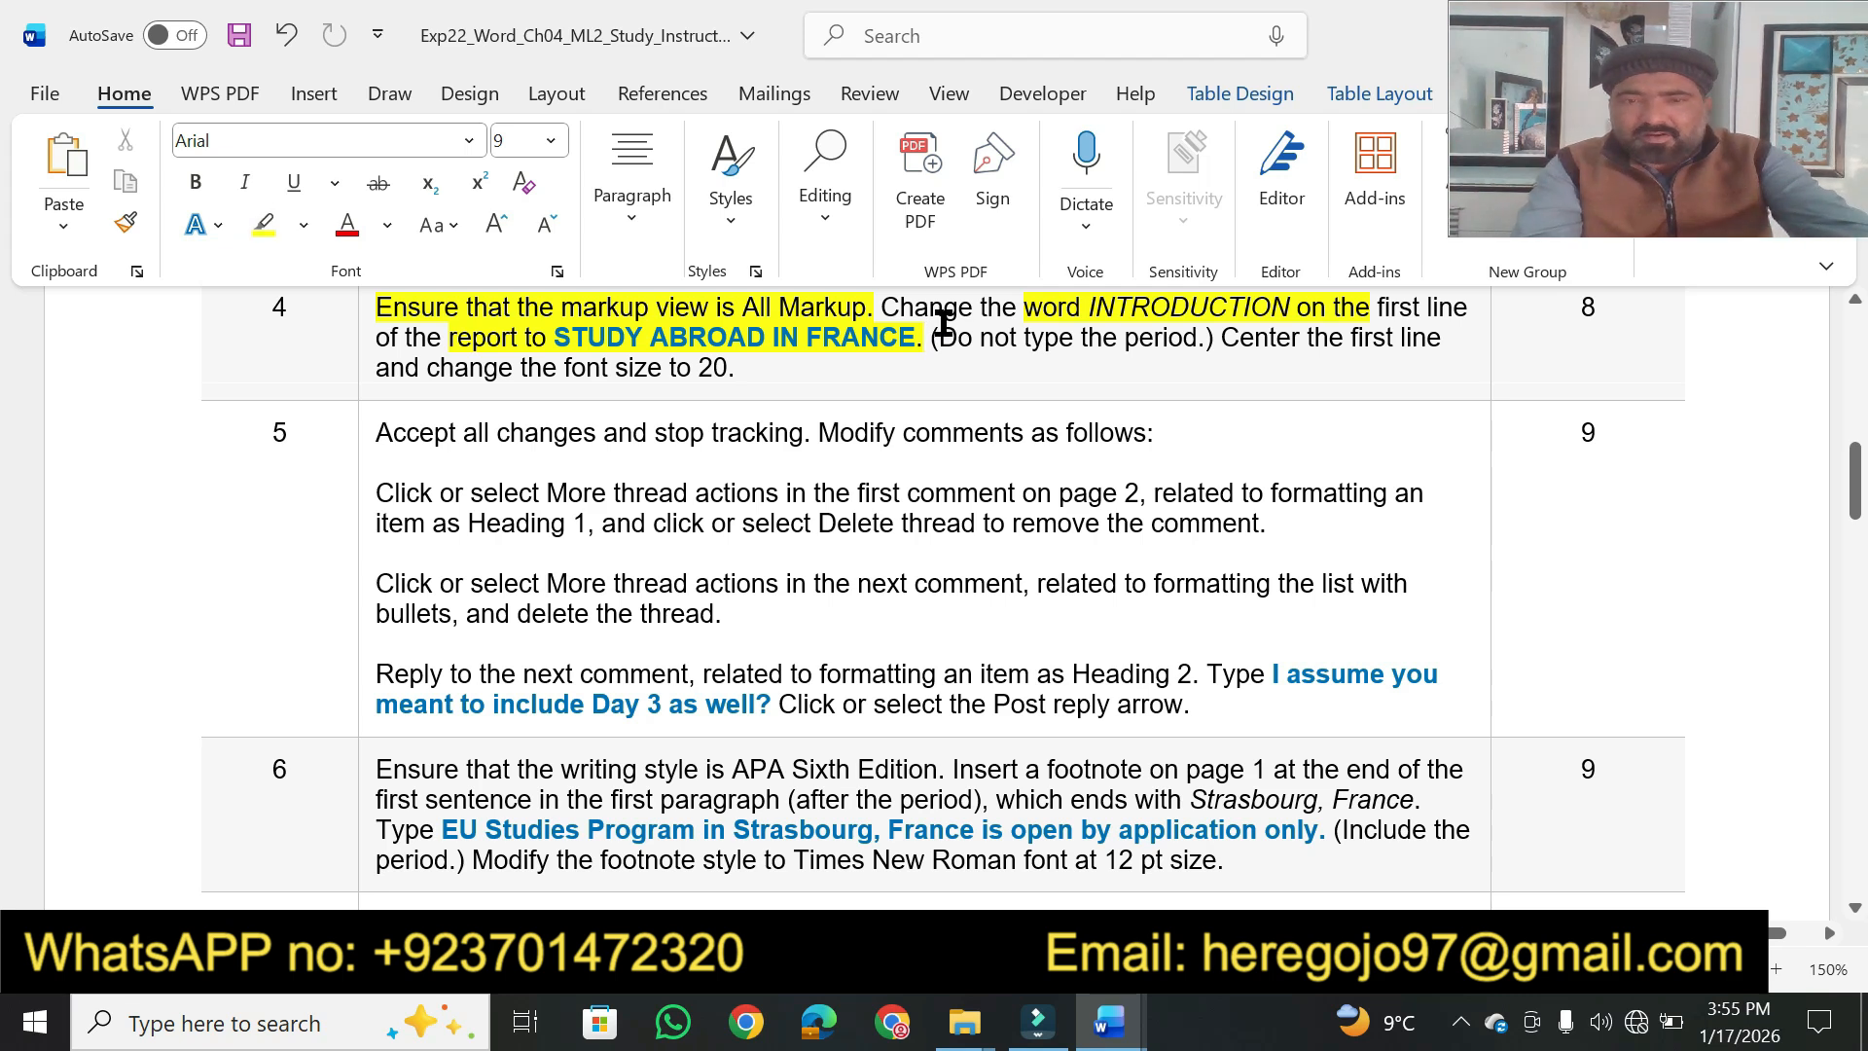
Copy "STUDY ABROAD IN FRANCE." from step 4 and paste it as text only over INTRODUCTION on the student document's first line
drag(926, 338, 581, 348)
key(ctrl+c)
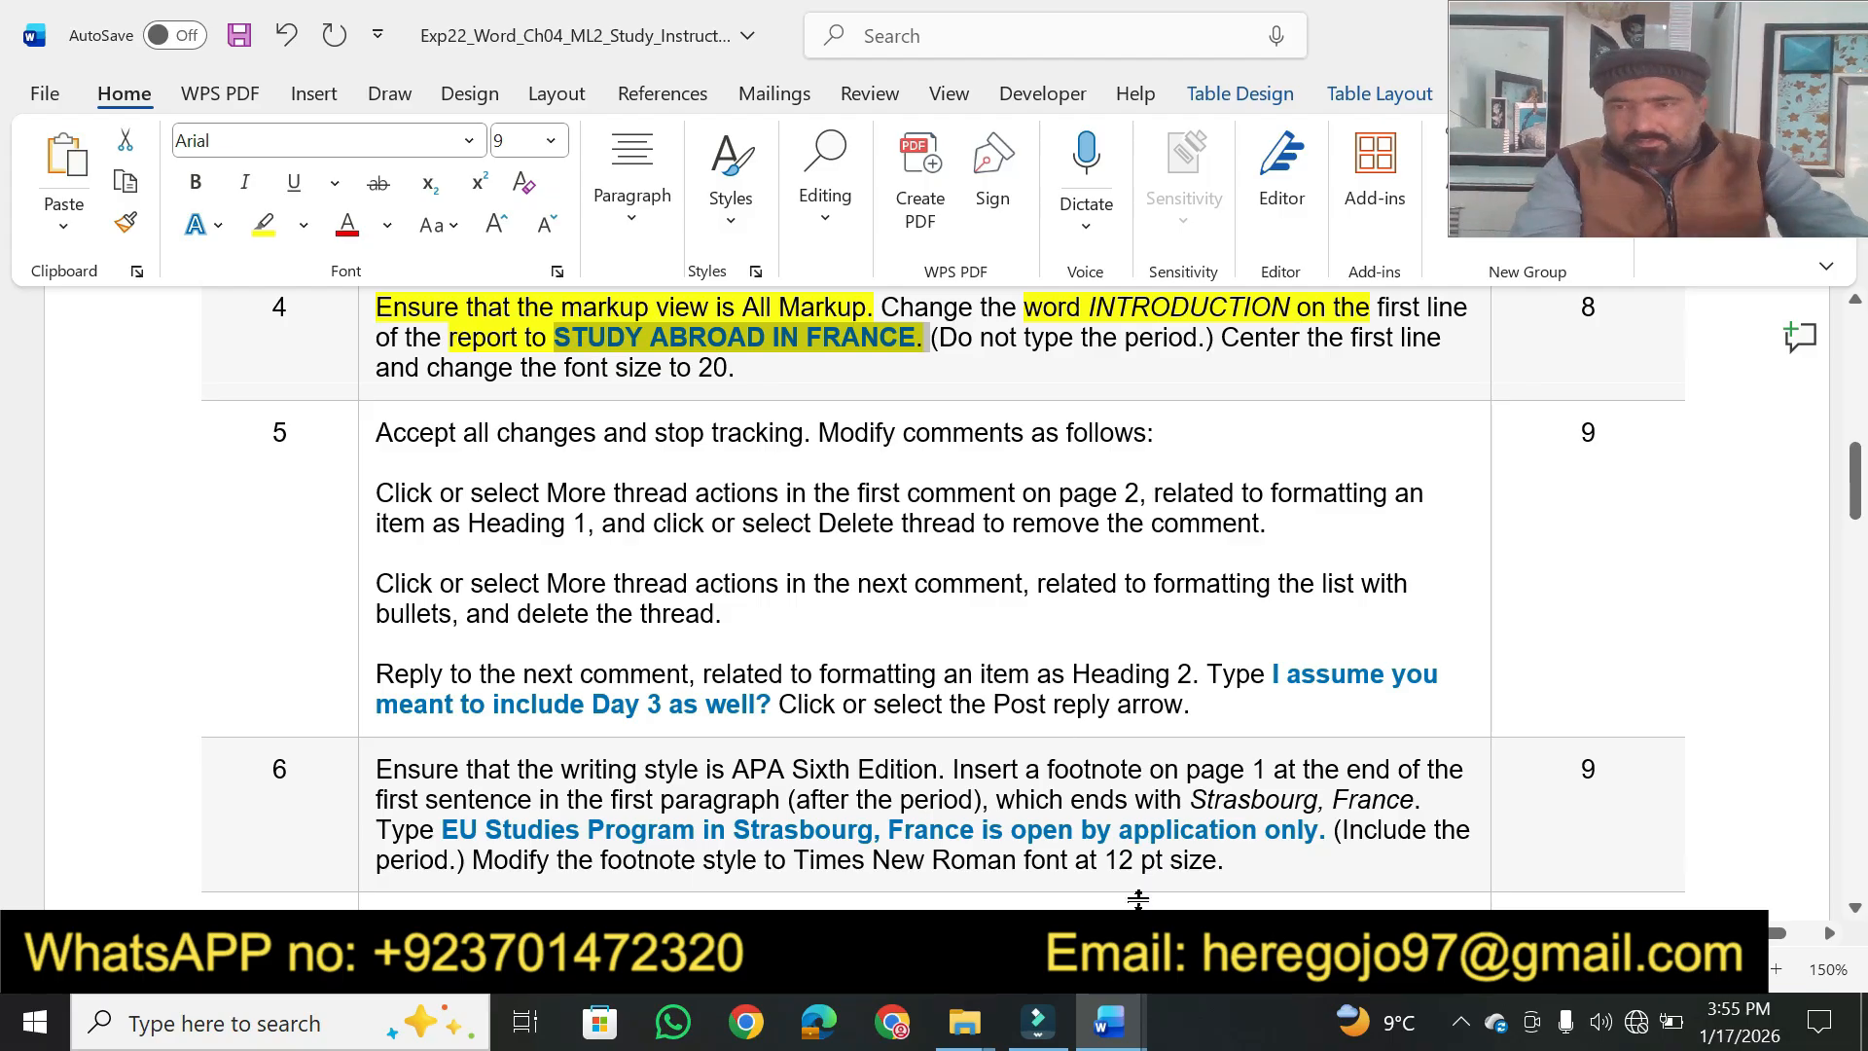
click(1109, 1021)
click(1251, 873)
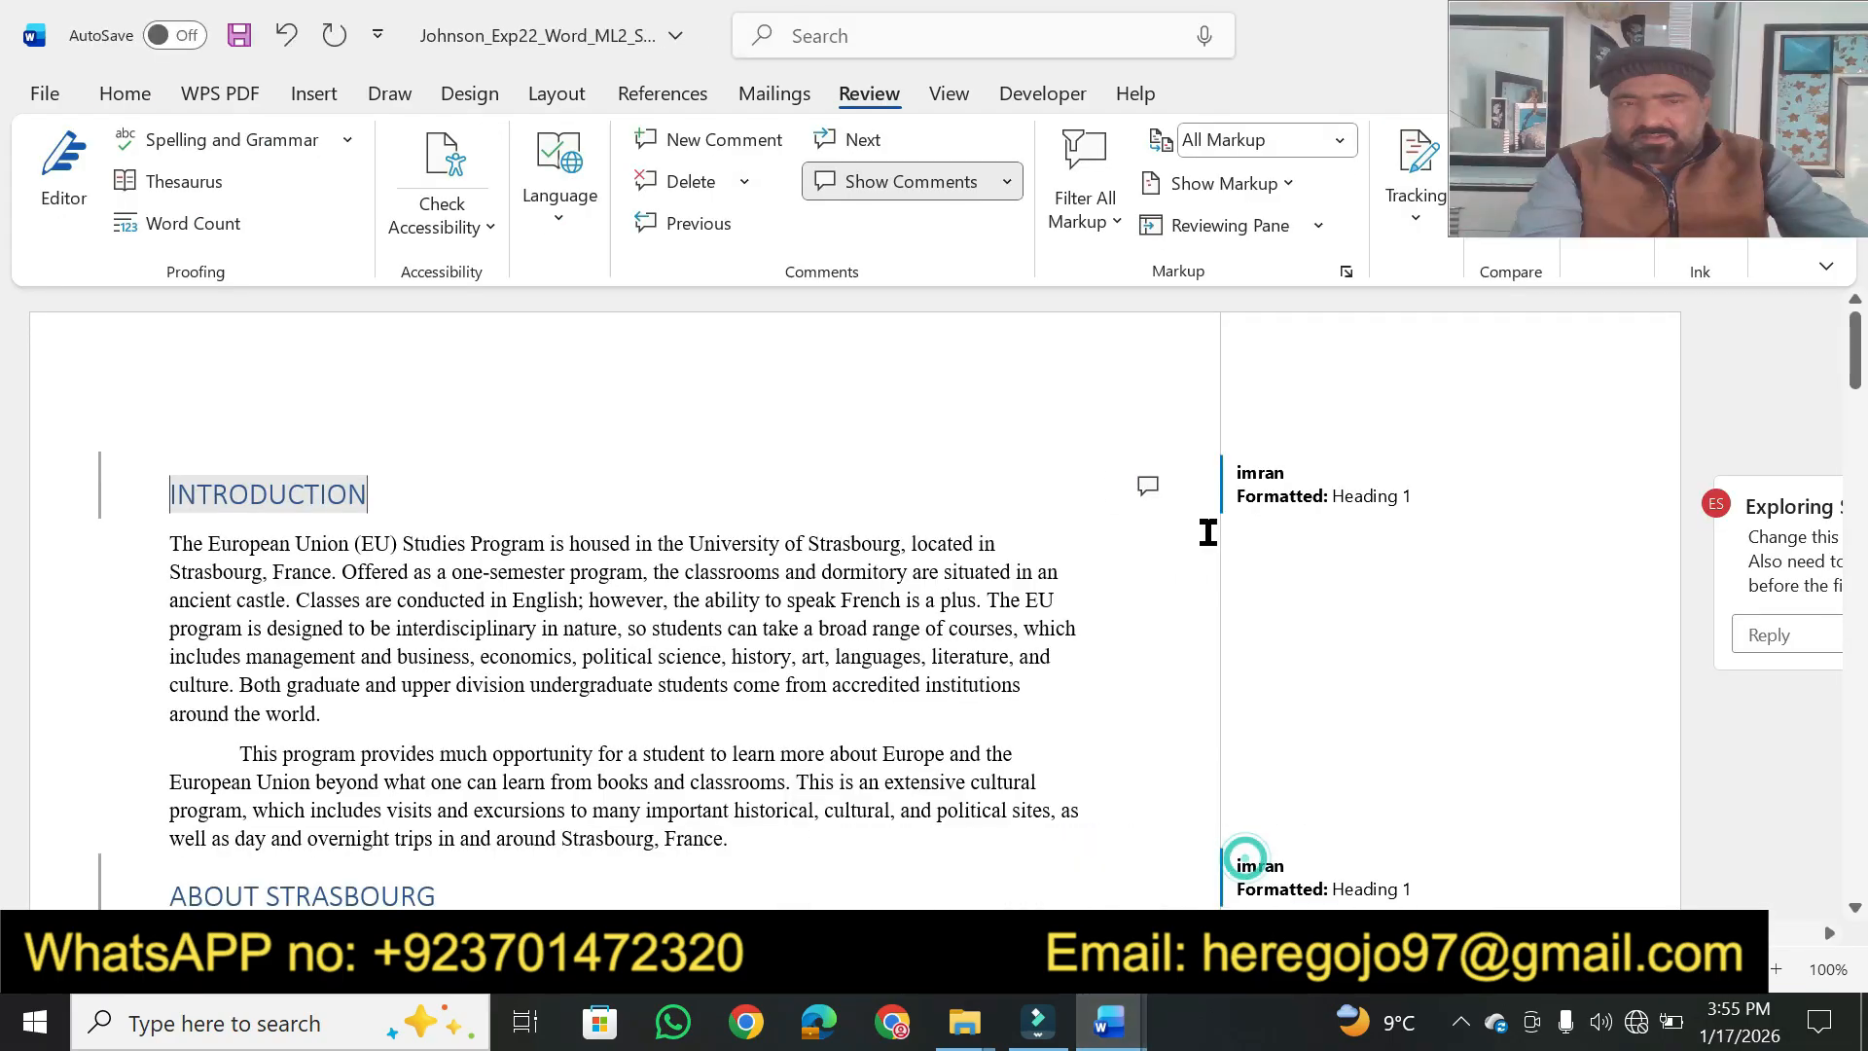
drag(369, 494, 162, 498)
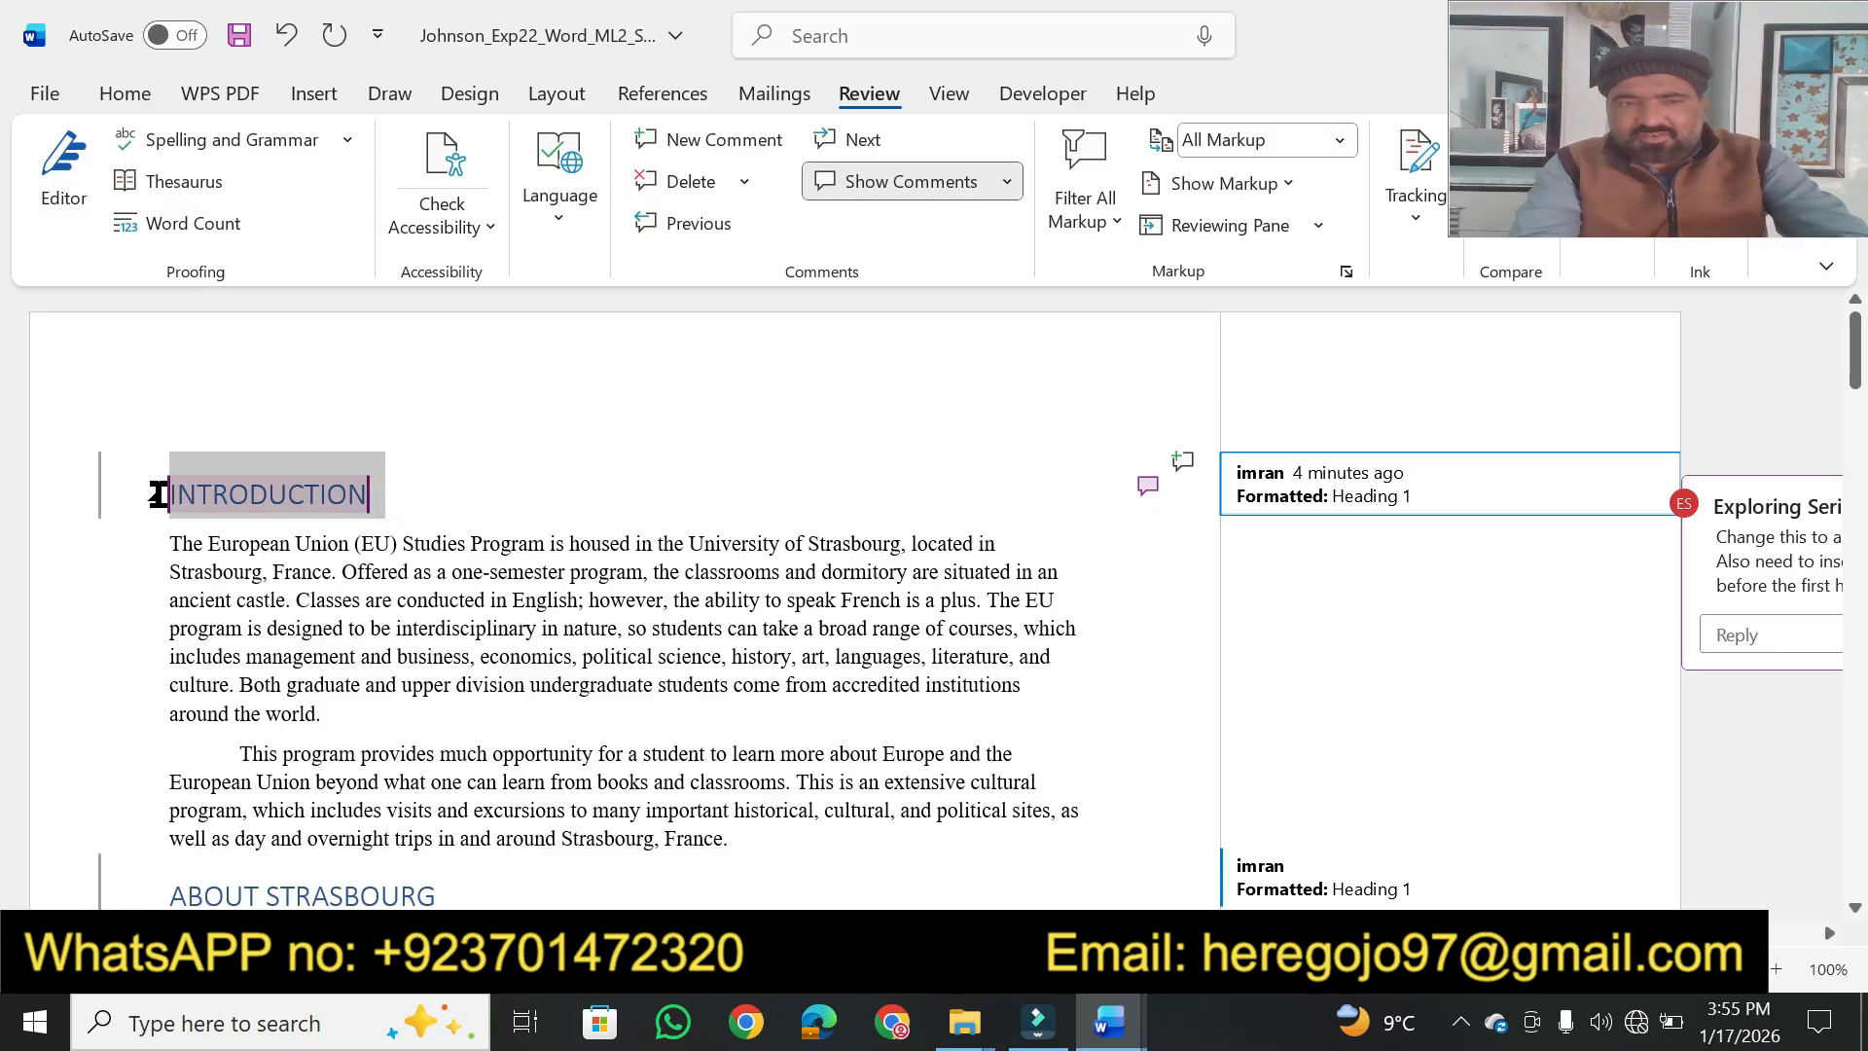
key(ctrl+v)
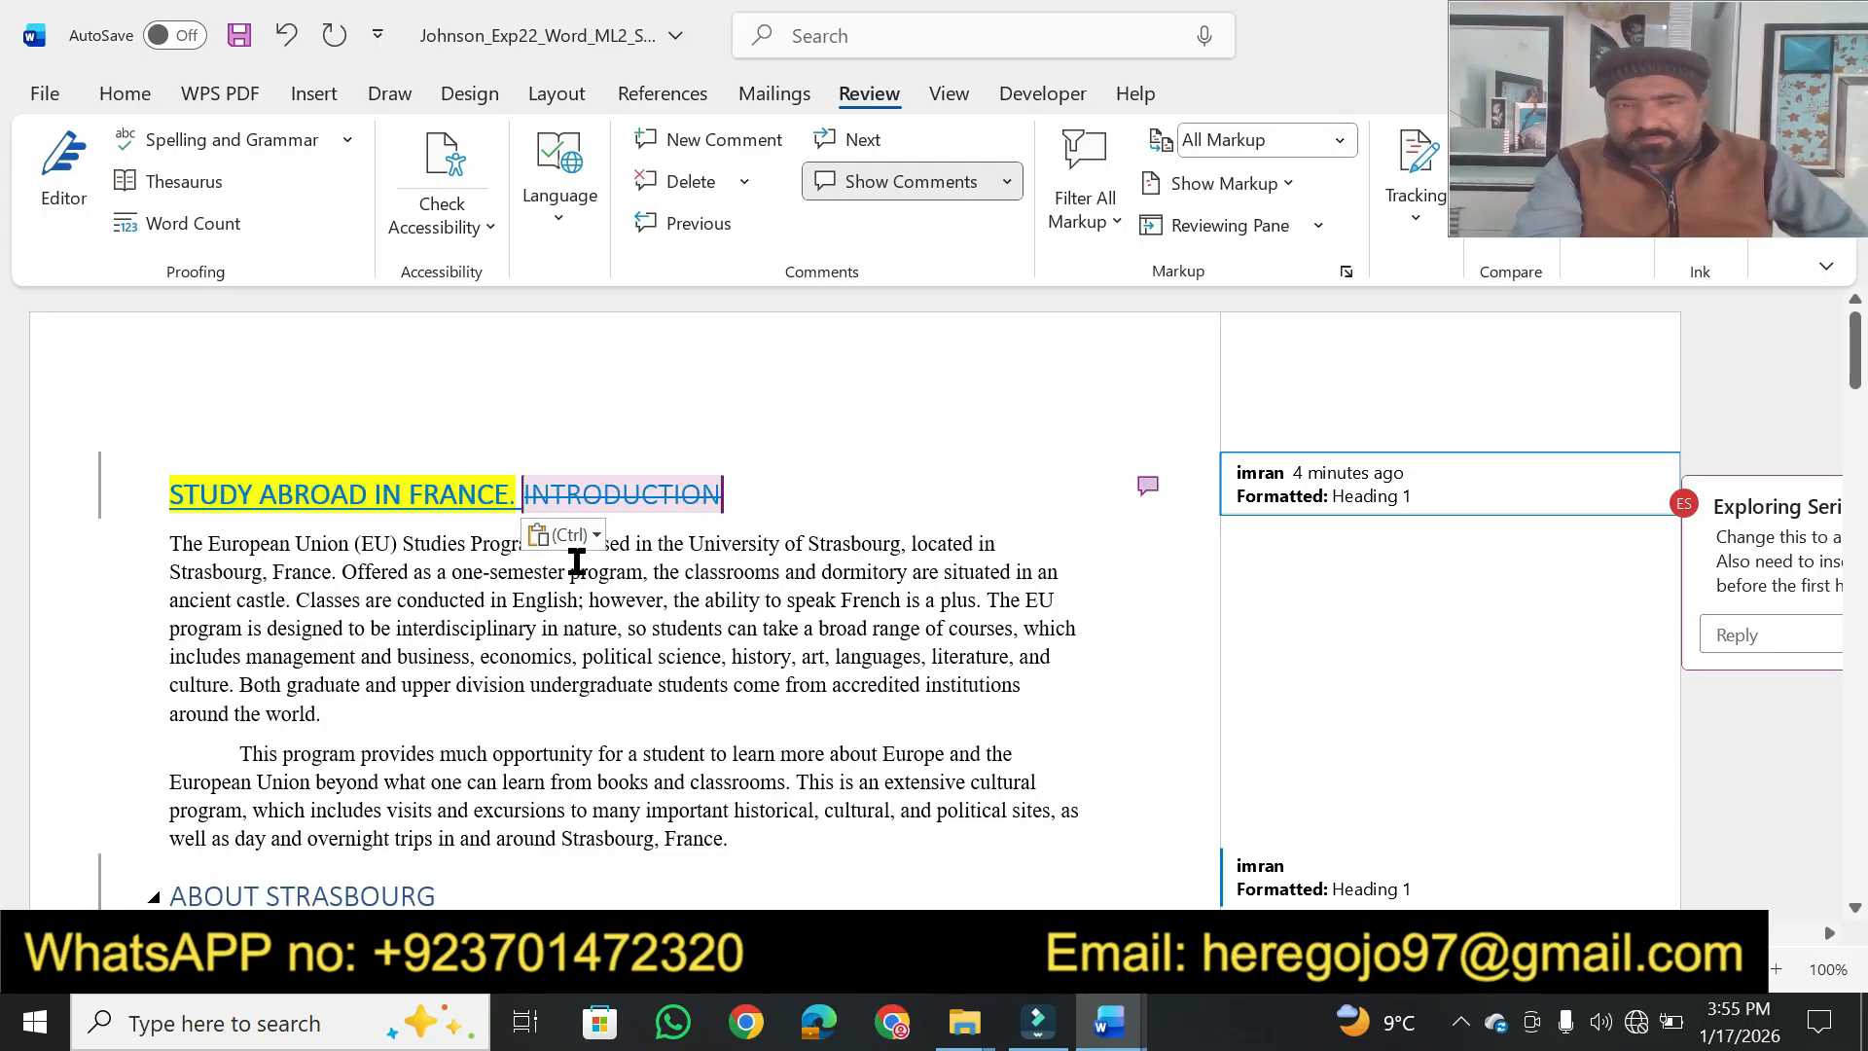
click(564, 534)
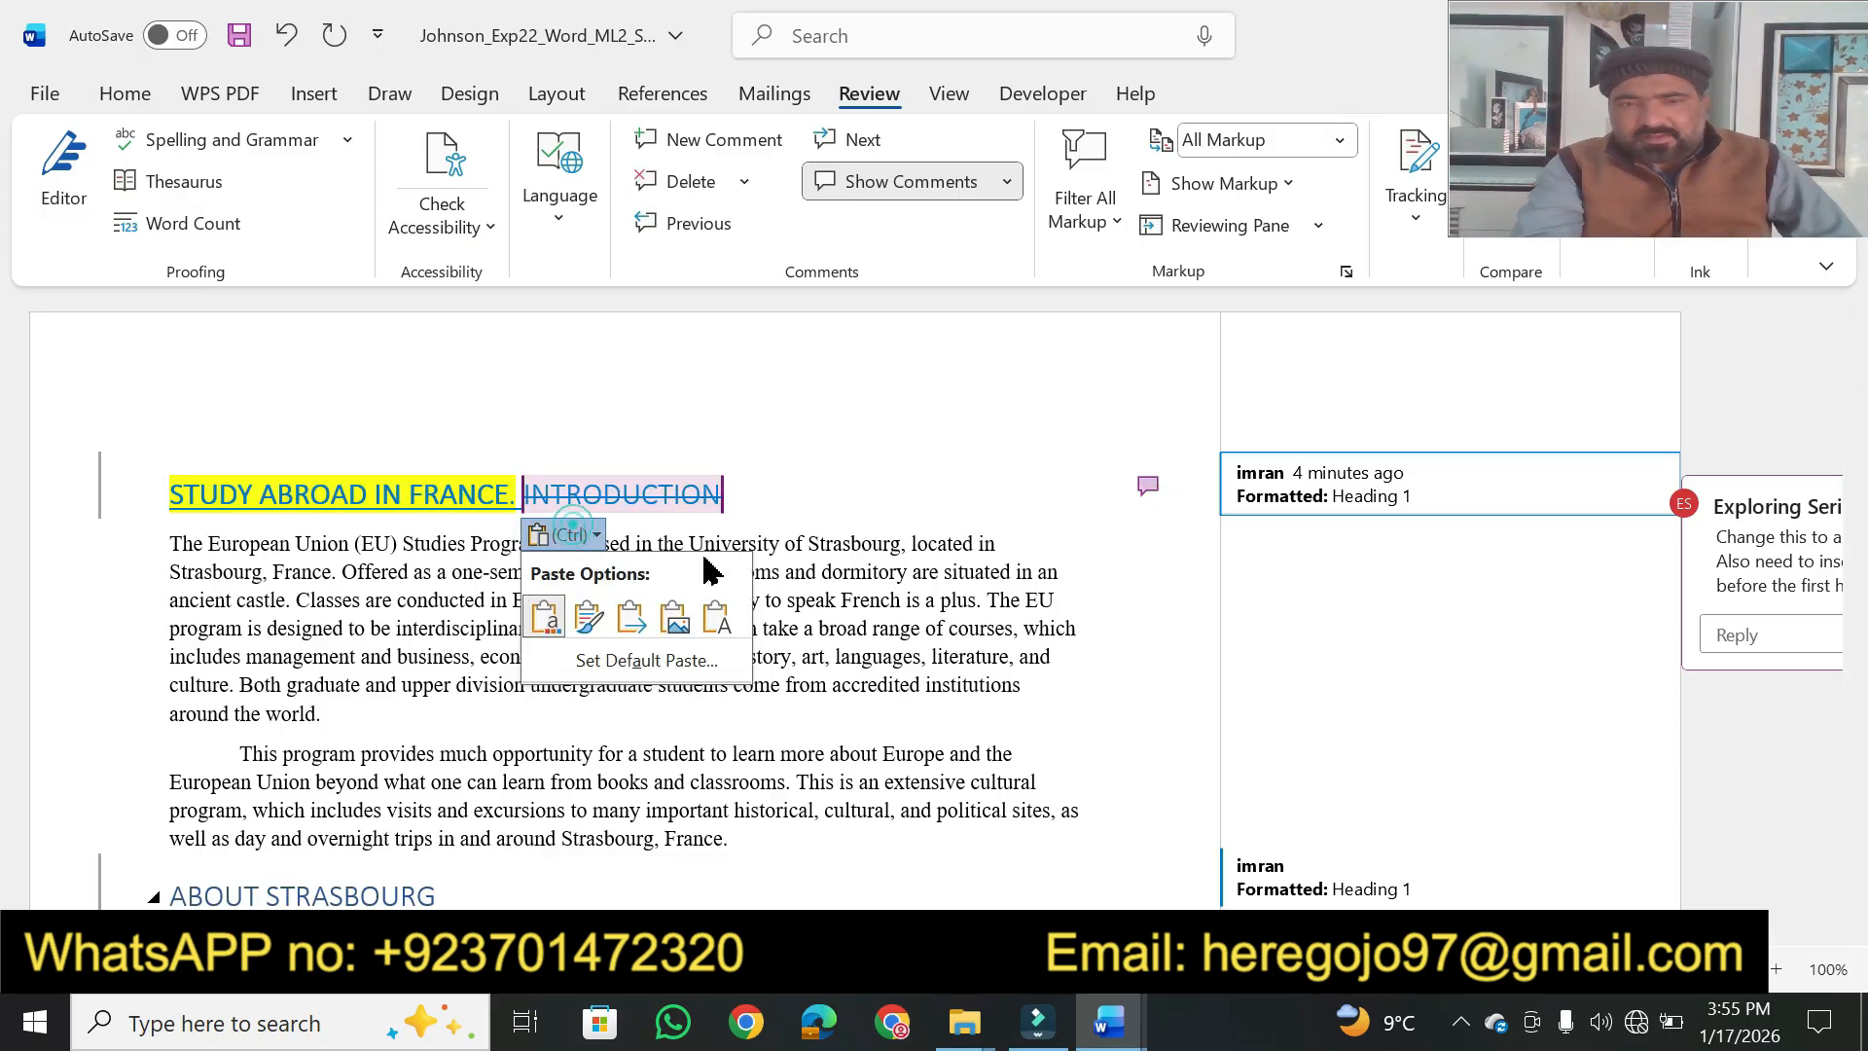
click(713, 622)
Remove the struck-through word INTRODUCTION from the first line by accepting its tracked deletion
key(shift+Right)
key(shift+Right)
key(shift+Right)
key(shift+Right)
key(shift+Right)
key(shift+Right)
key(shift+Right)
key(shift+Right)
key(shift+Right)
key(shift+Right)
key(shift+Right)
key(shift+Right)
key(shift+Right)
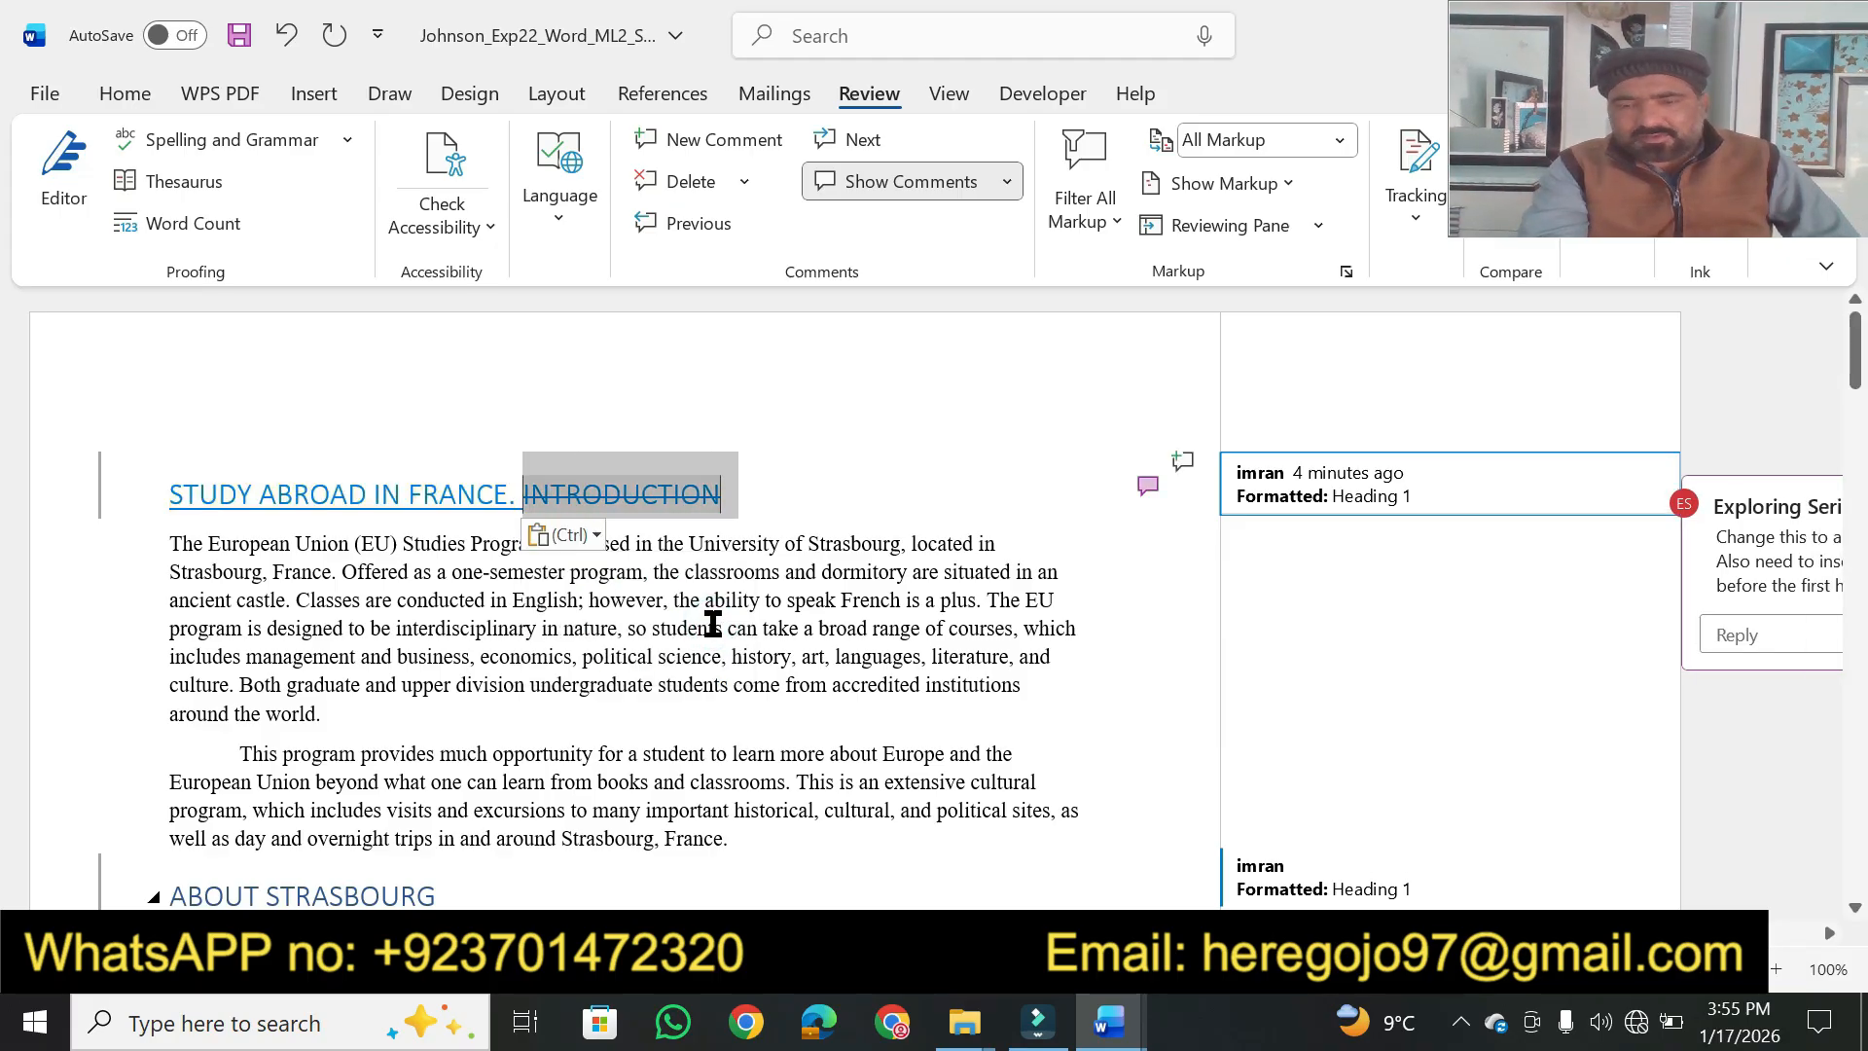
key(Delete)
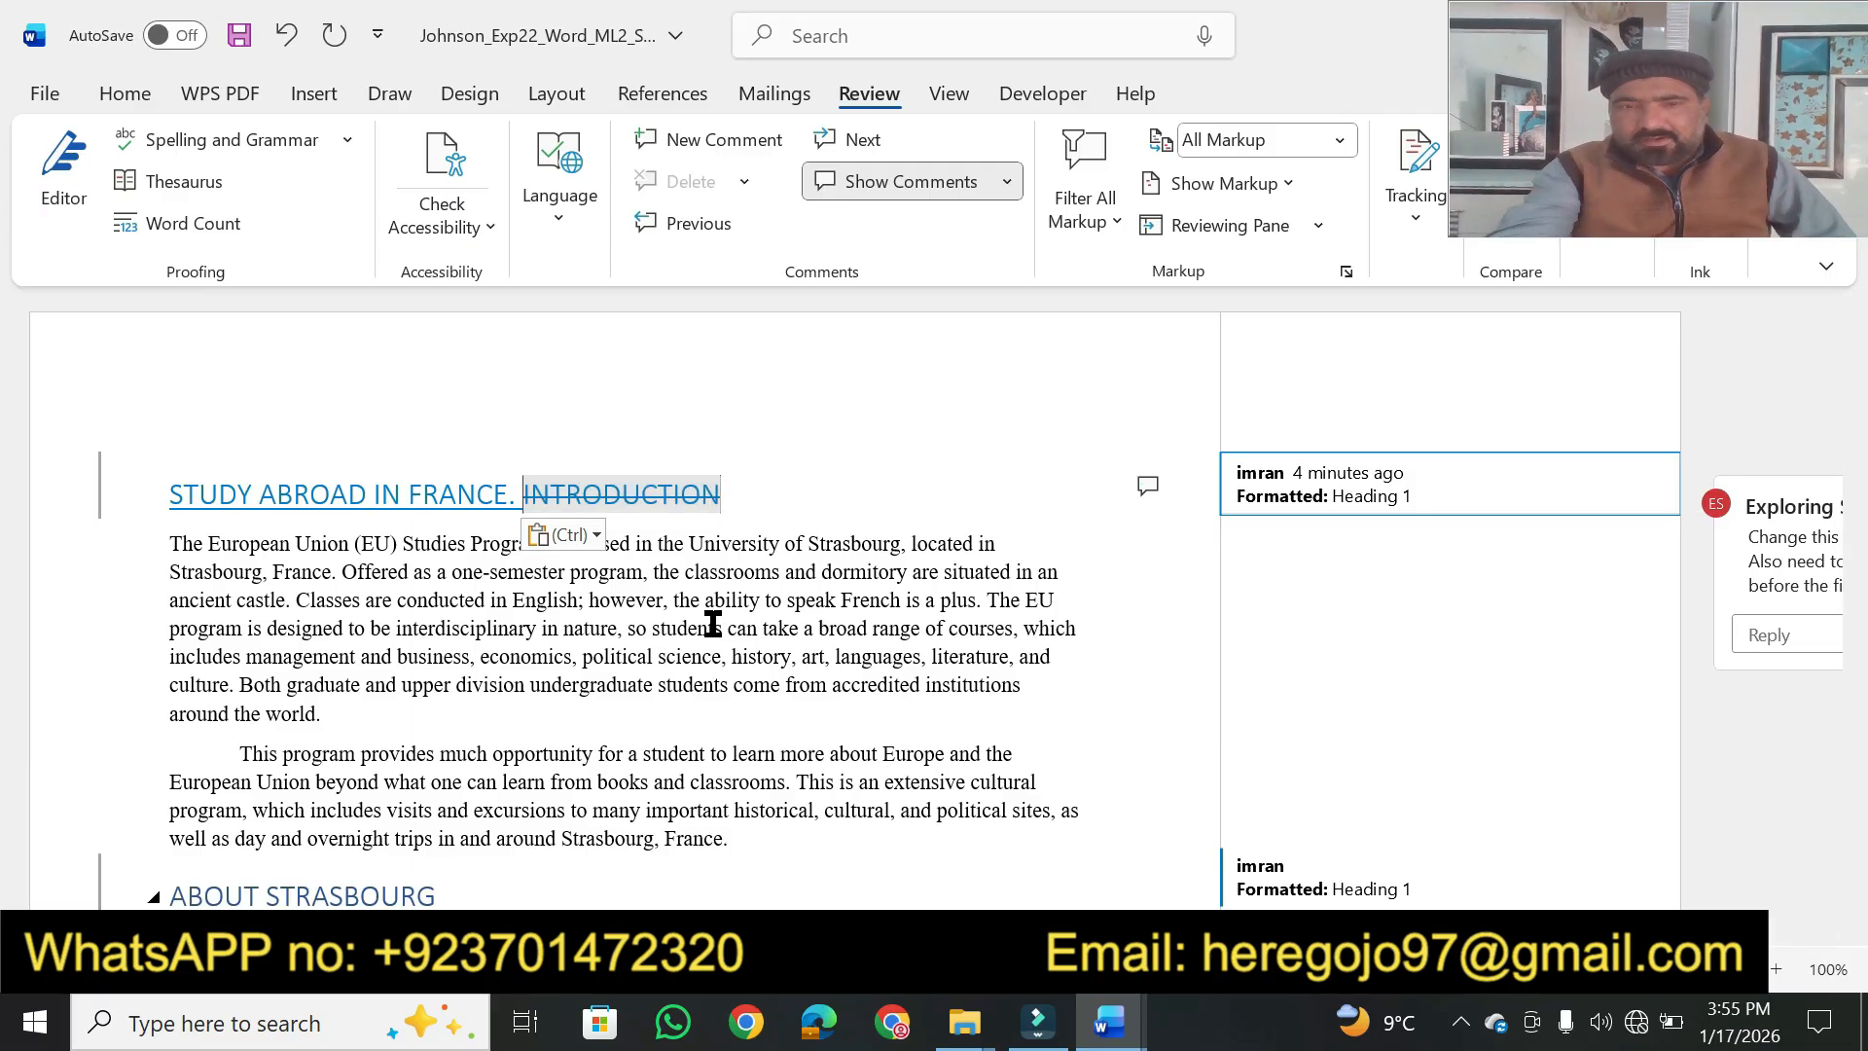
right_click(638, 484)
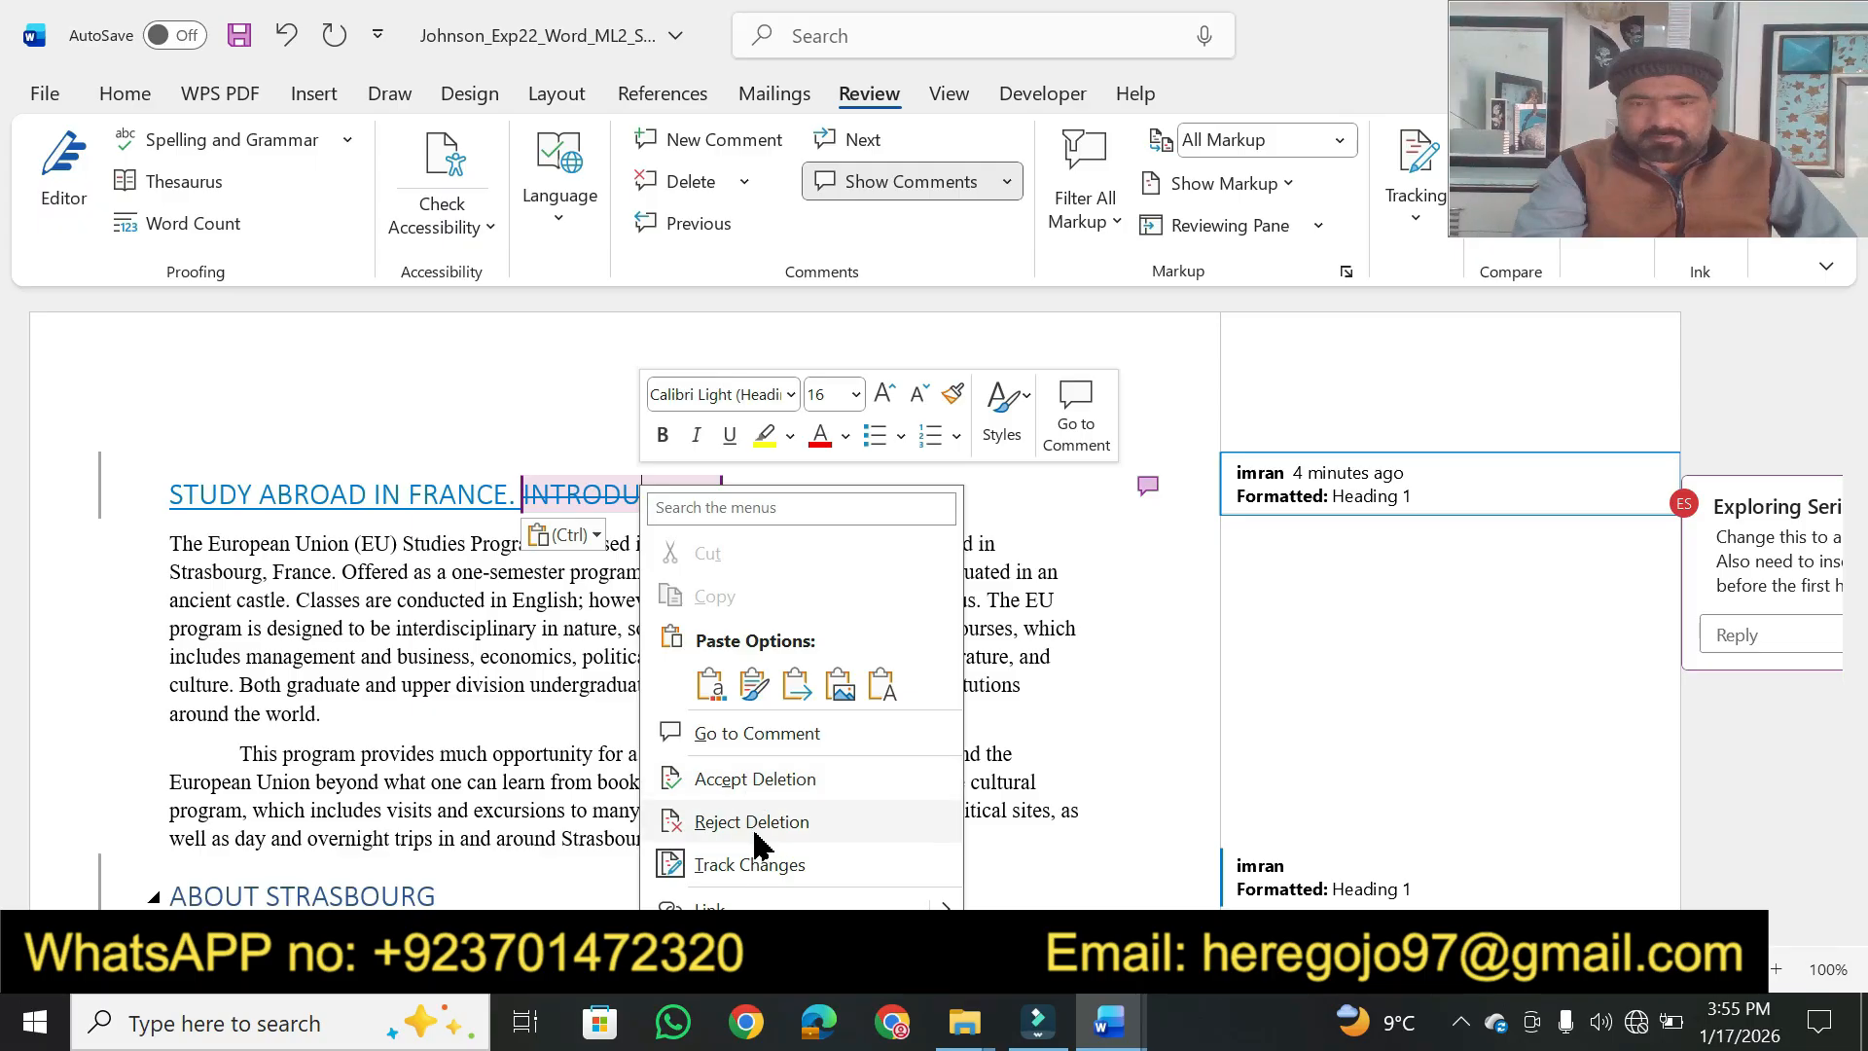
click(775, 788)
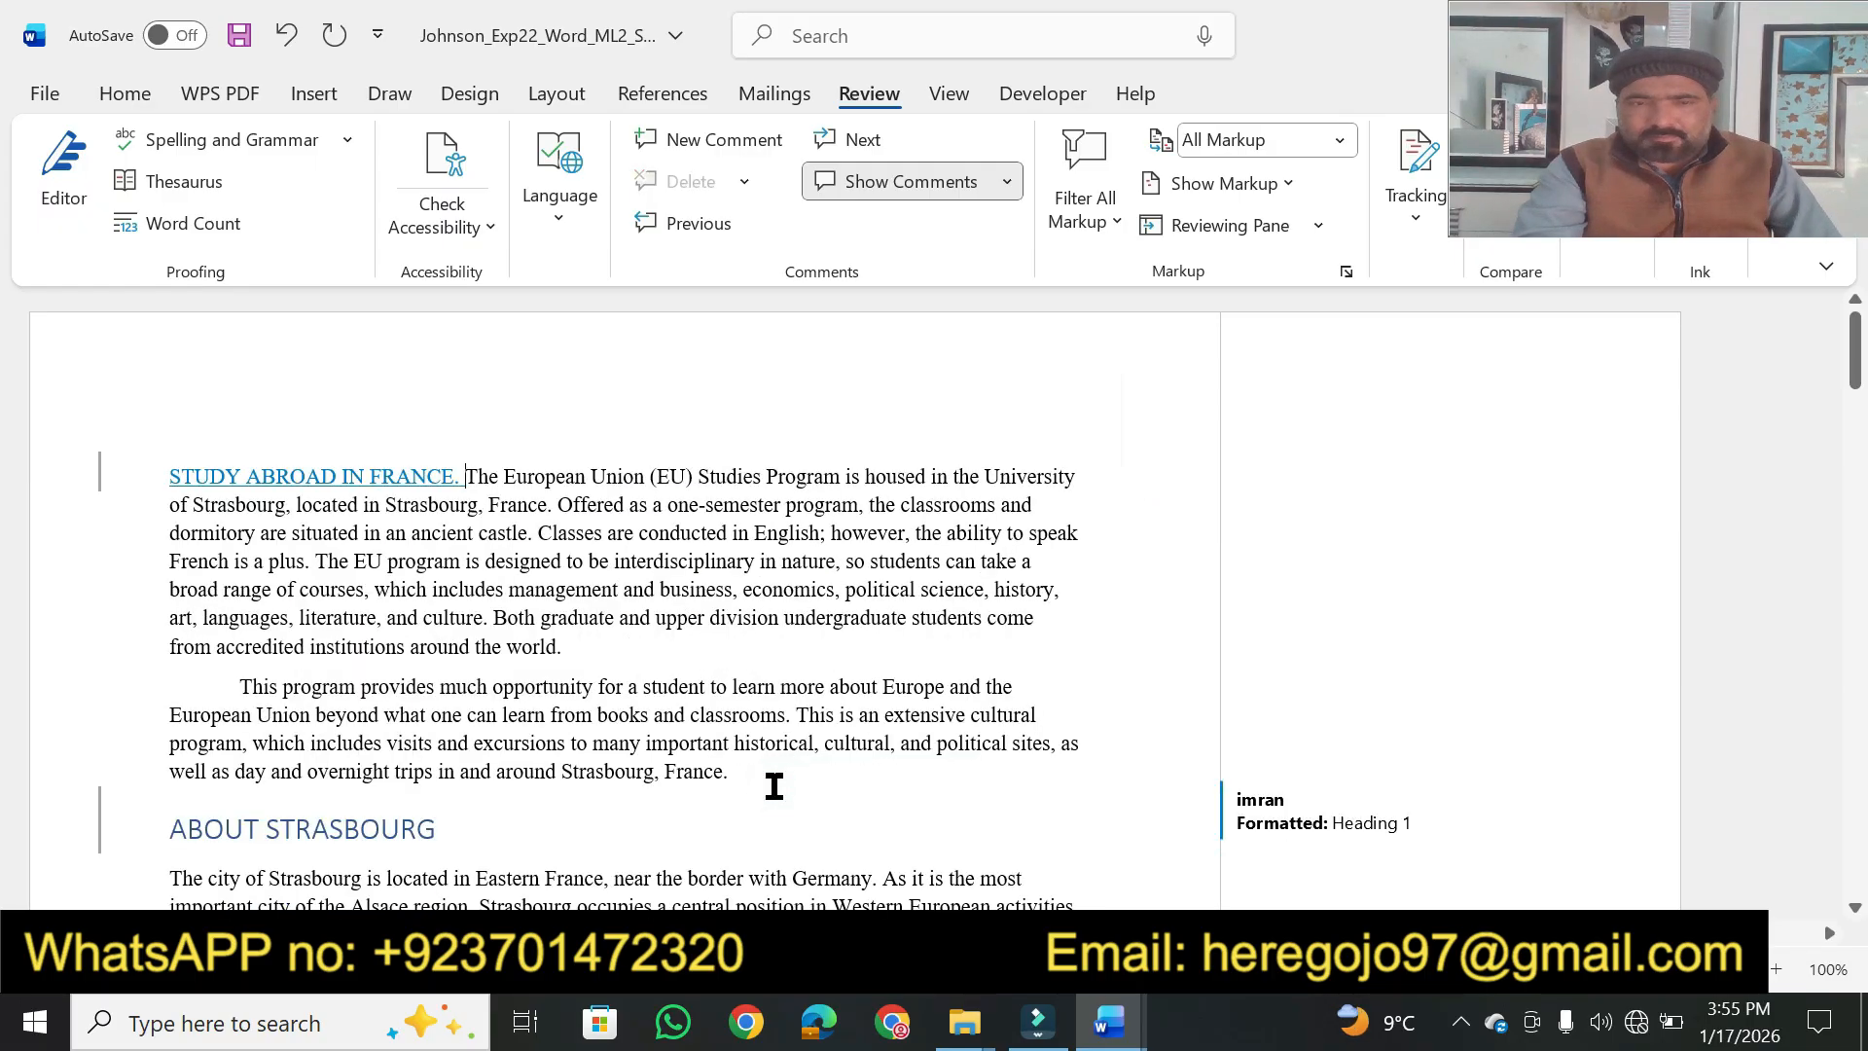
Switch to the instructions document and highlight step 4's sentence "Center the first line and change the font size to 20." in yellow
mouse_move(1099, 1026)
click(973, 846)
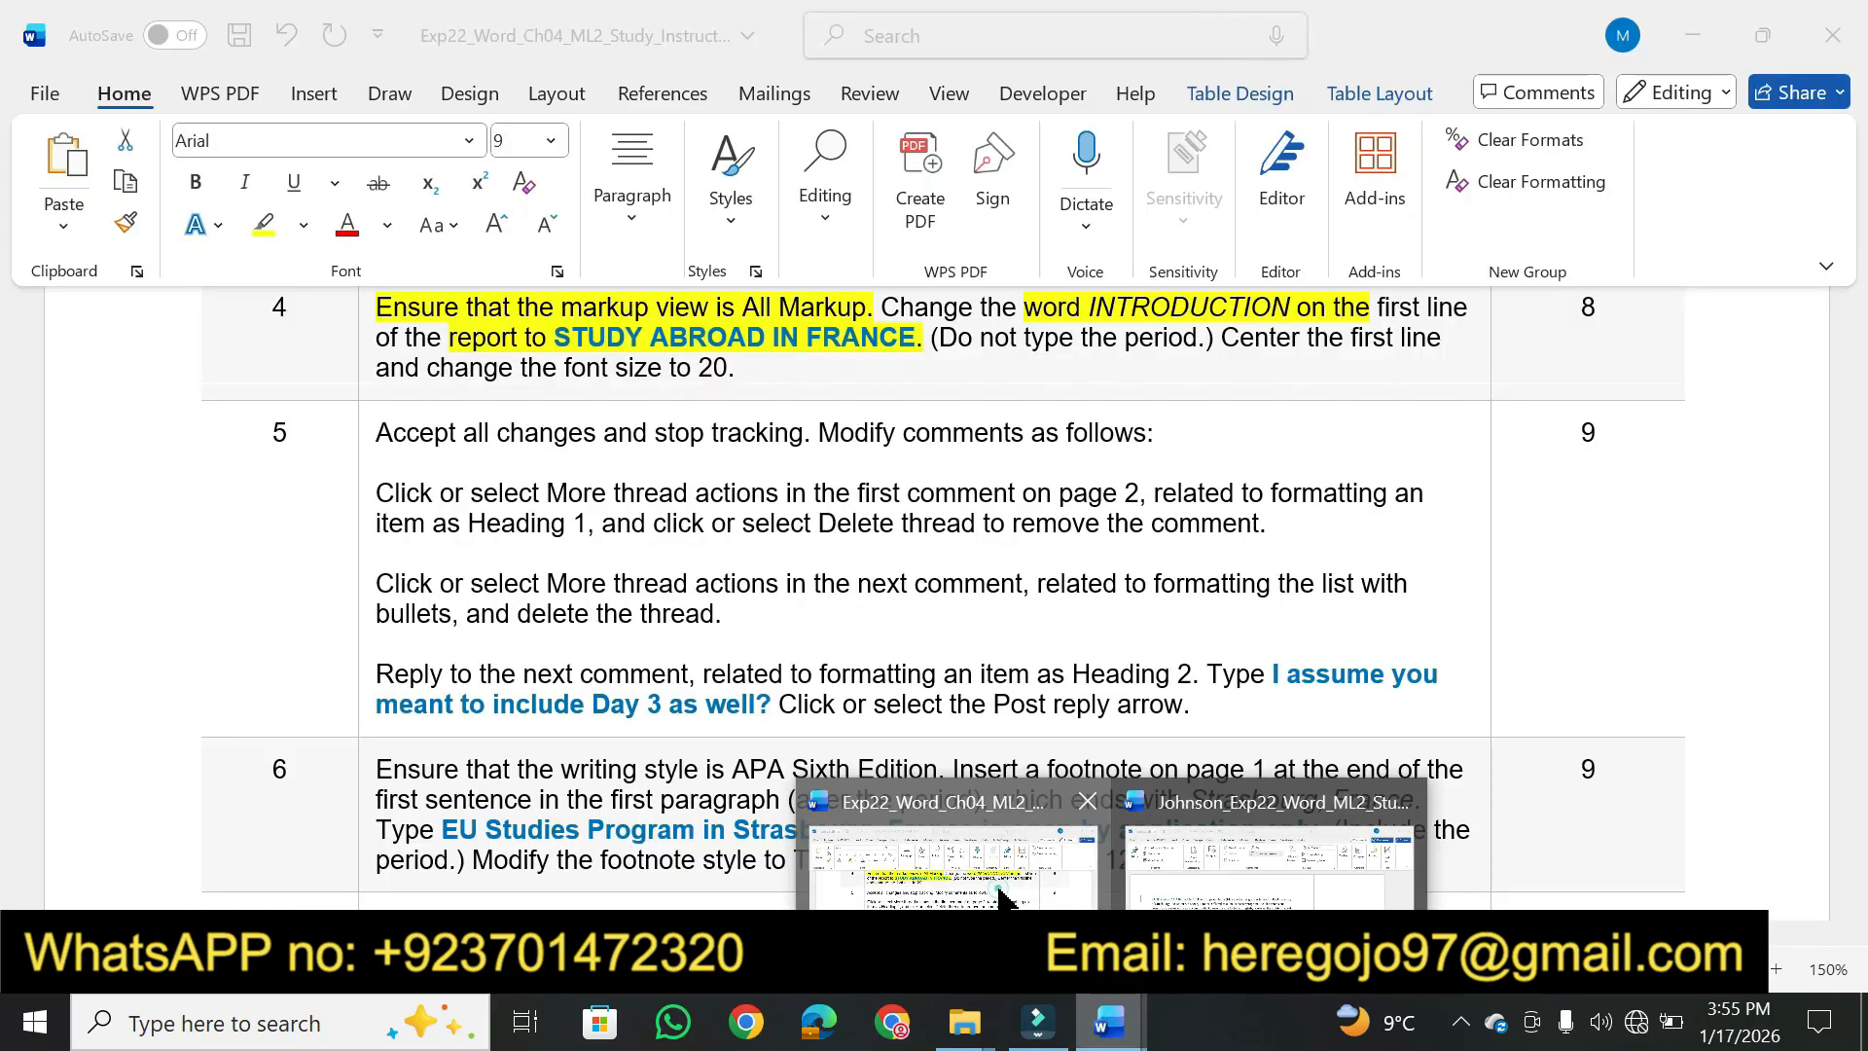
click(1067, 376)
drag(1224, 342, 788, 391)
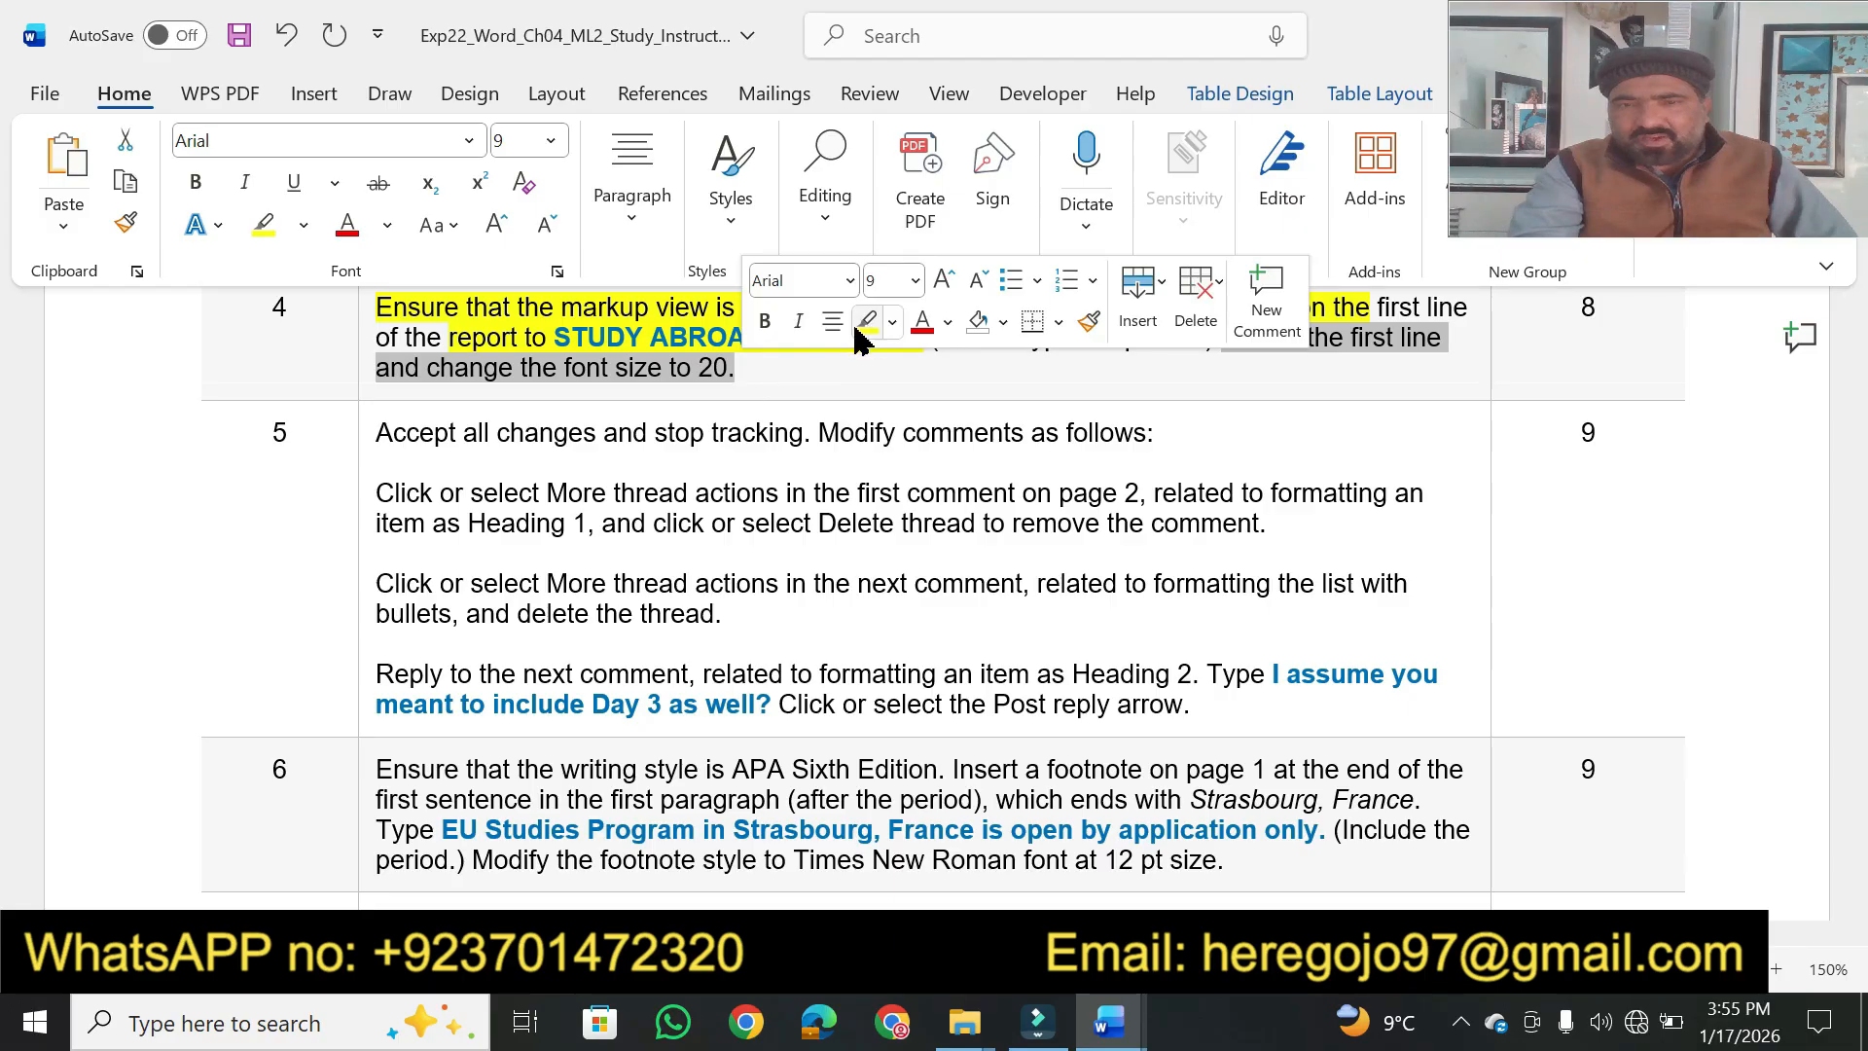
click(862, 324)
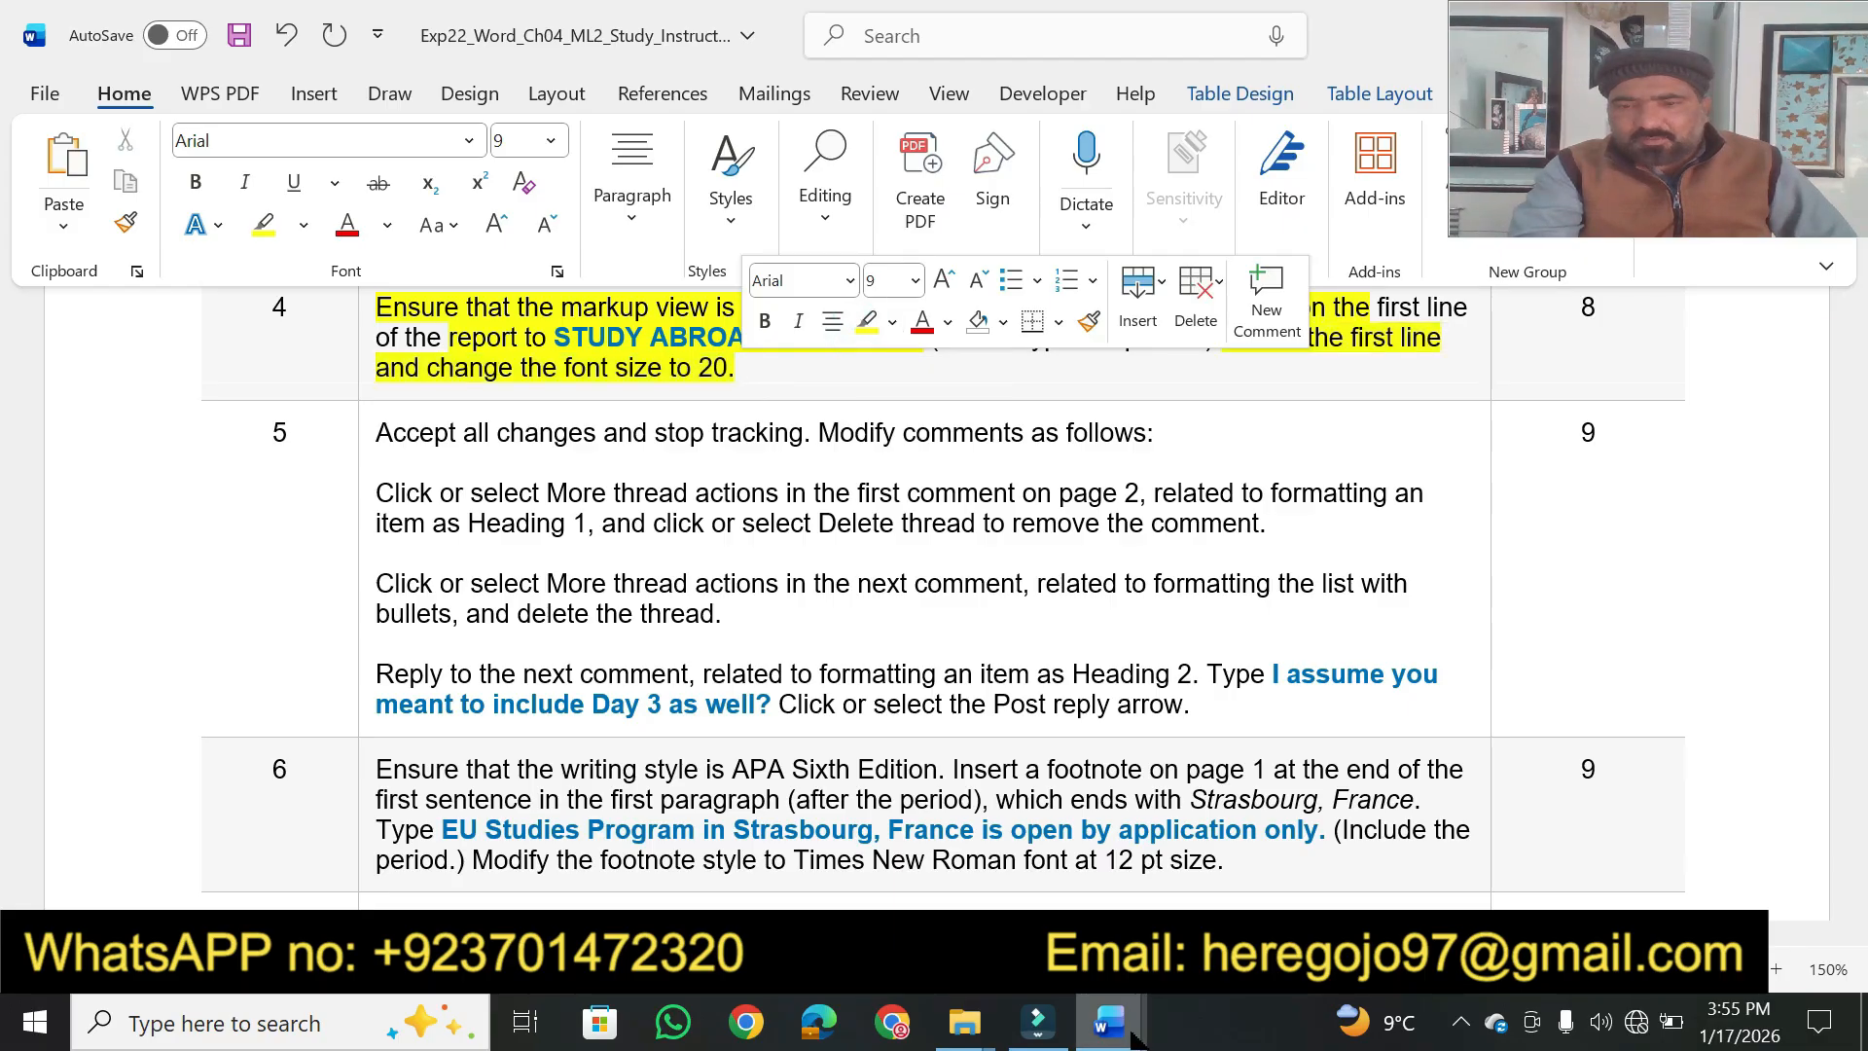
Return to the student document, put STUDY ABROAD IN FRANCE on its own line above the first paragraph, and remove its trailing period
mouse_move(1109, 1021)
click(1274, 836)
click(467, 476)
key(Return)
click(476, 476)
key(BackSpace)
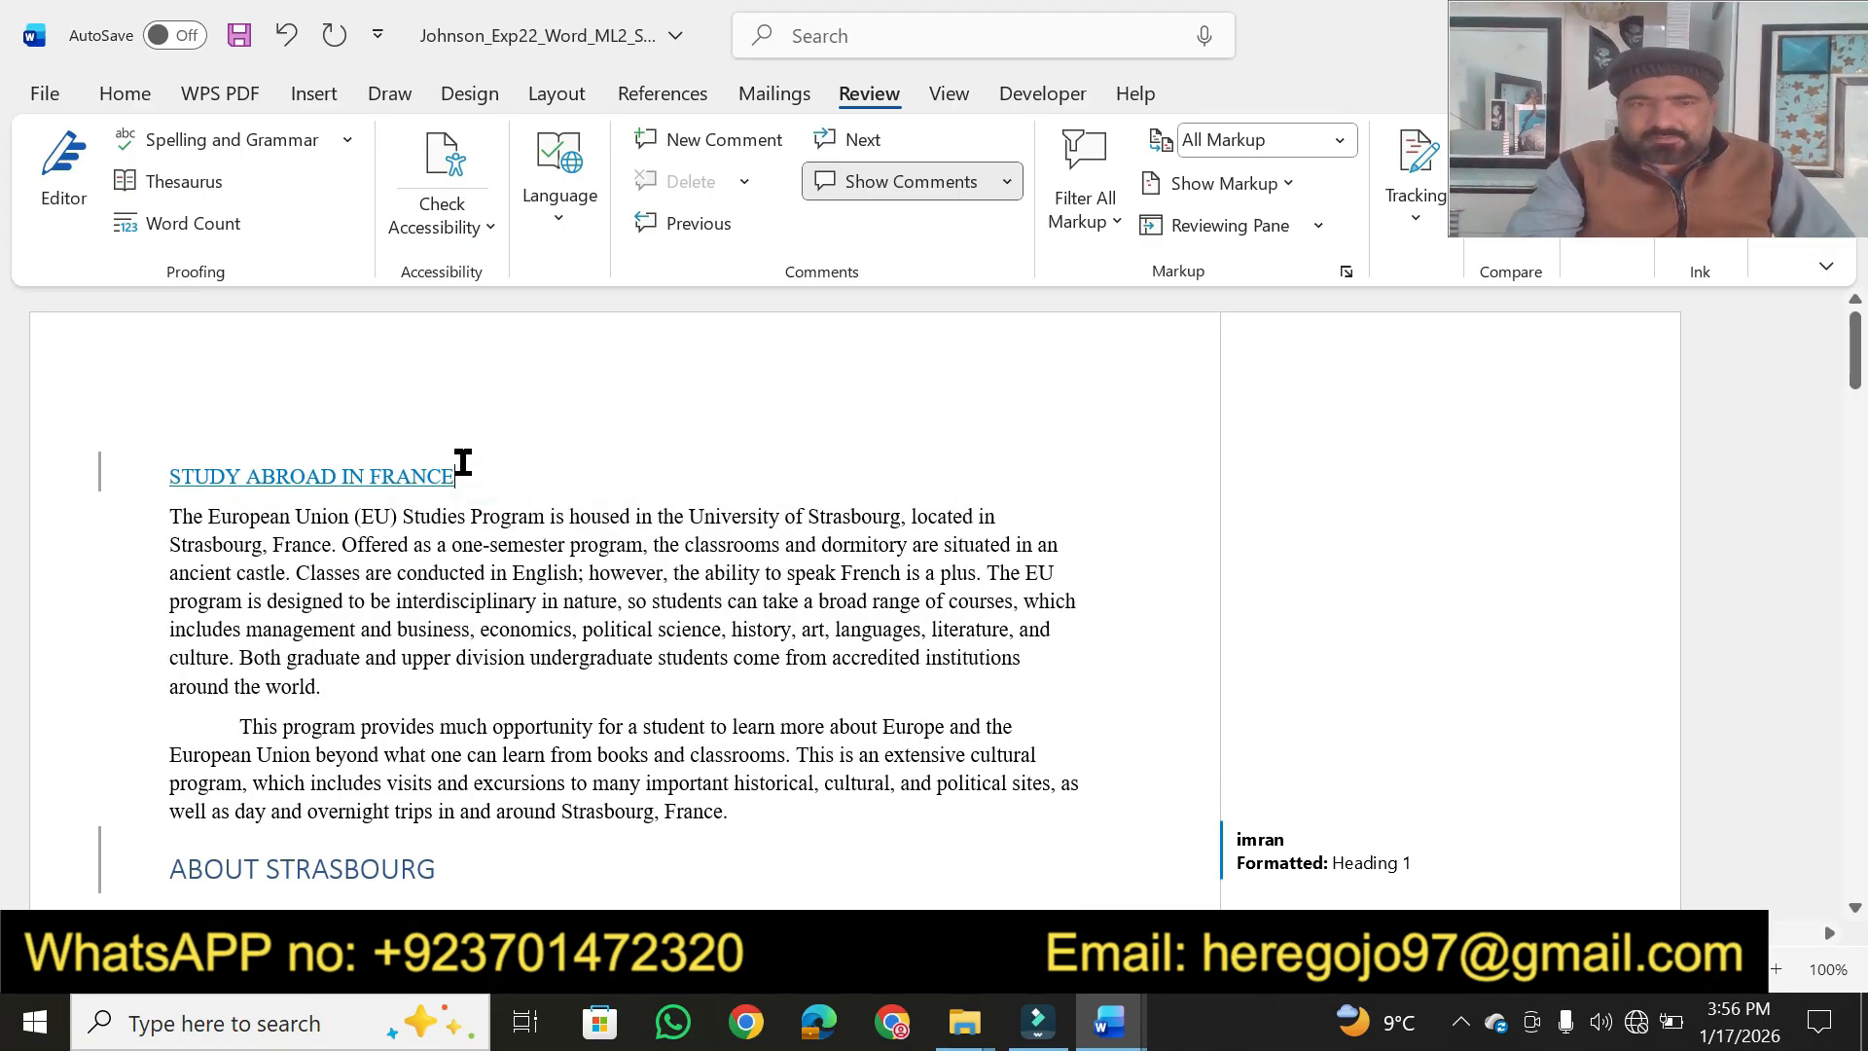
Center the STUDY ABROAD IN FRANCE line and set its font size to 20
drag(457, 467, 167, 475)
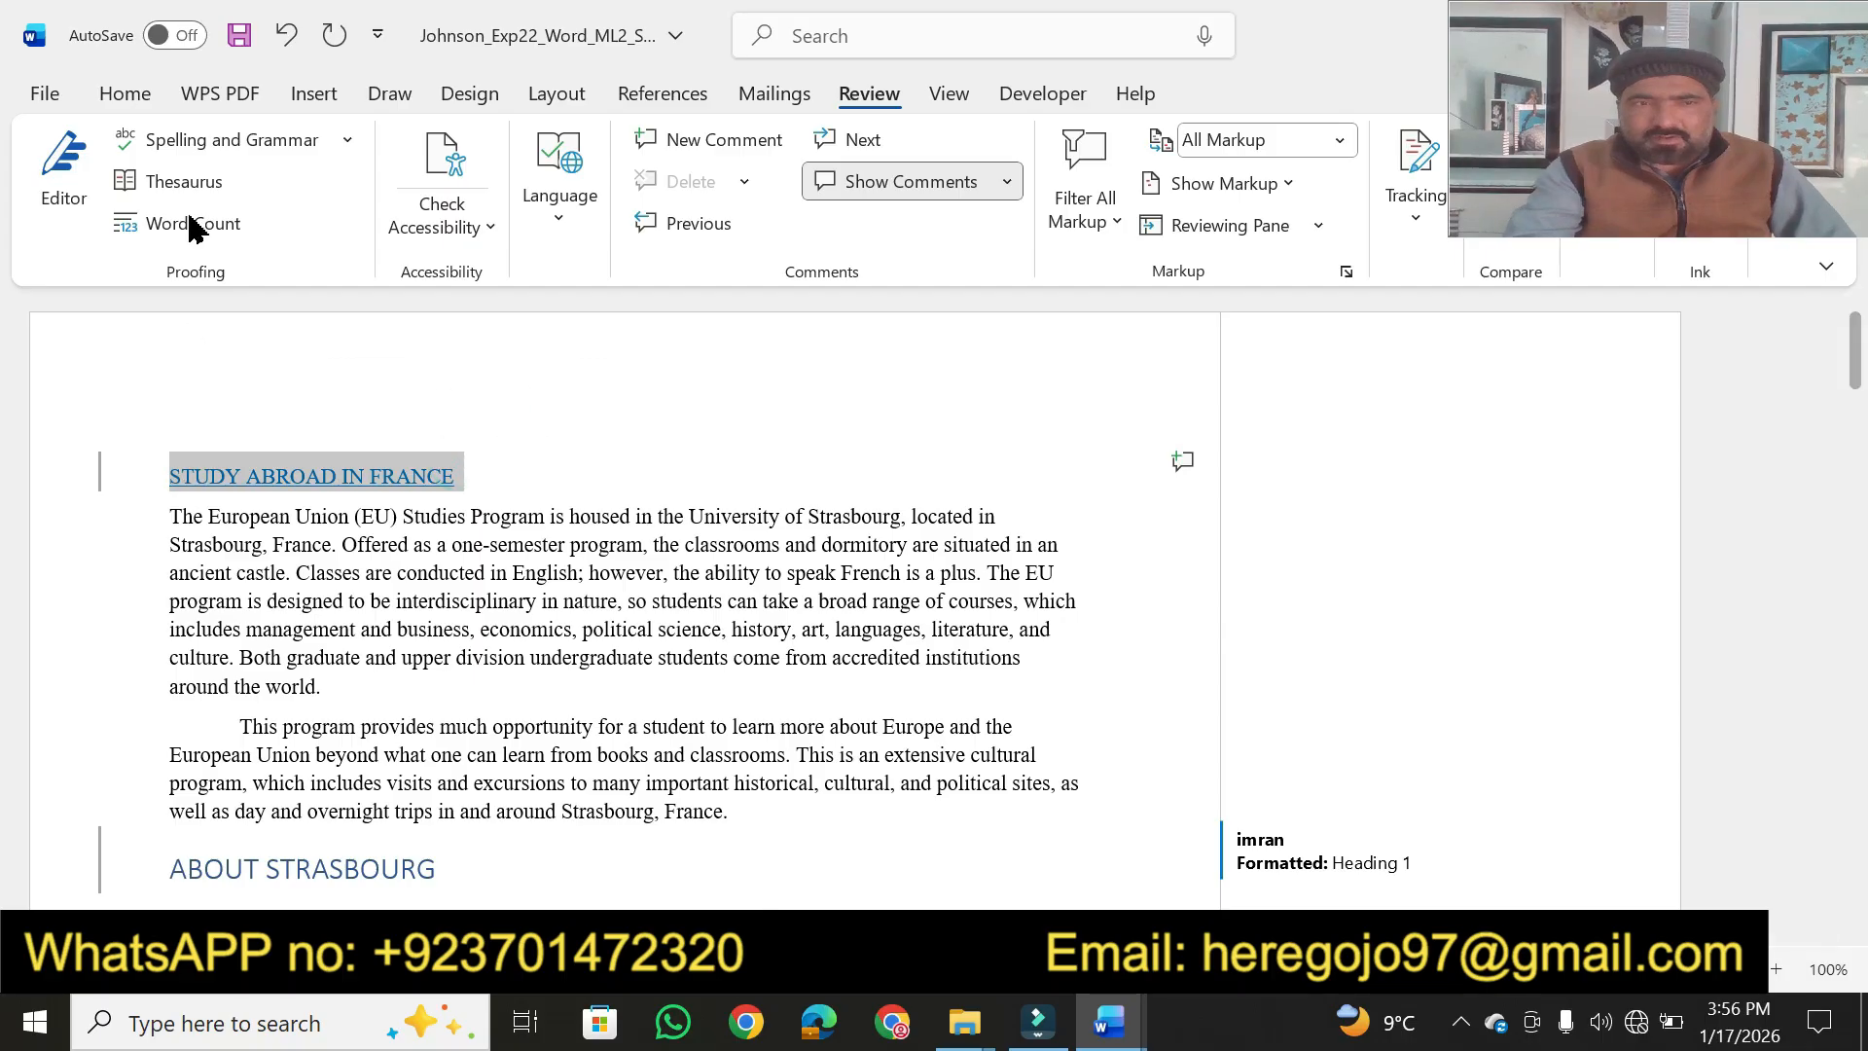
click(132, 95)
click(293, 185)
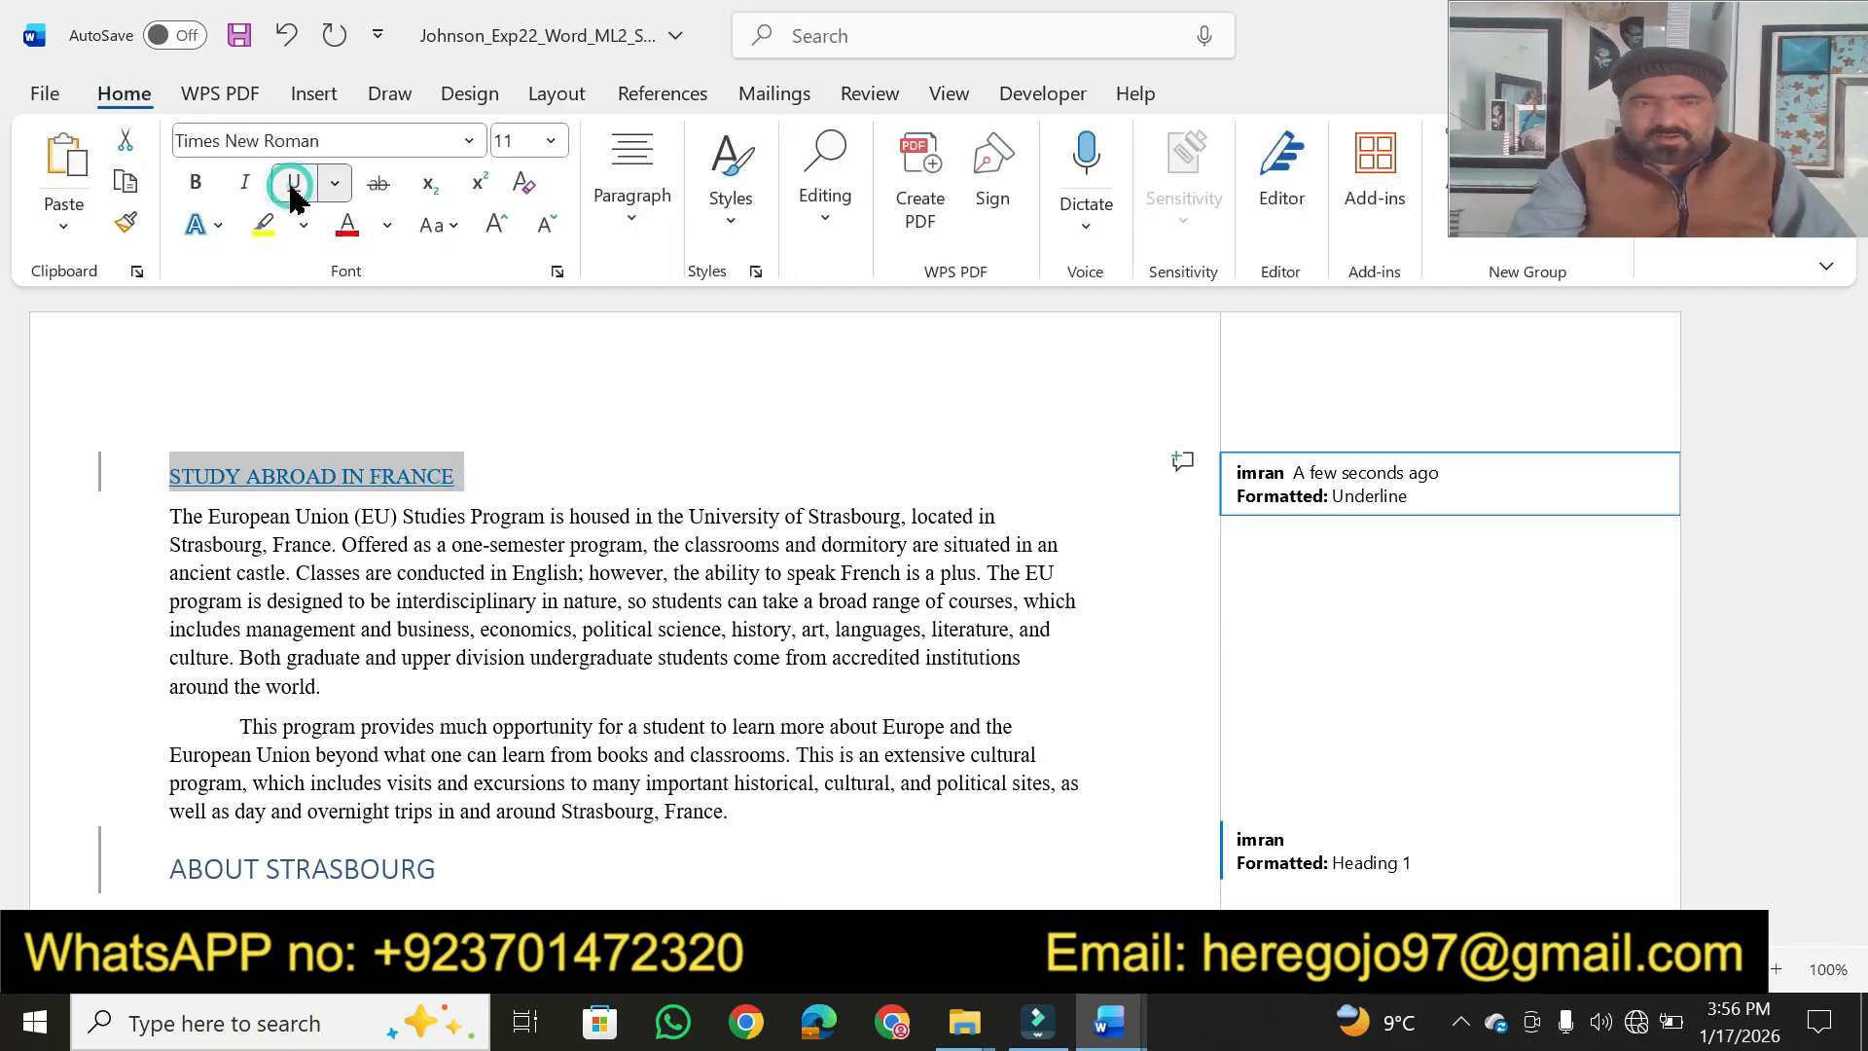
click(629, 224)
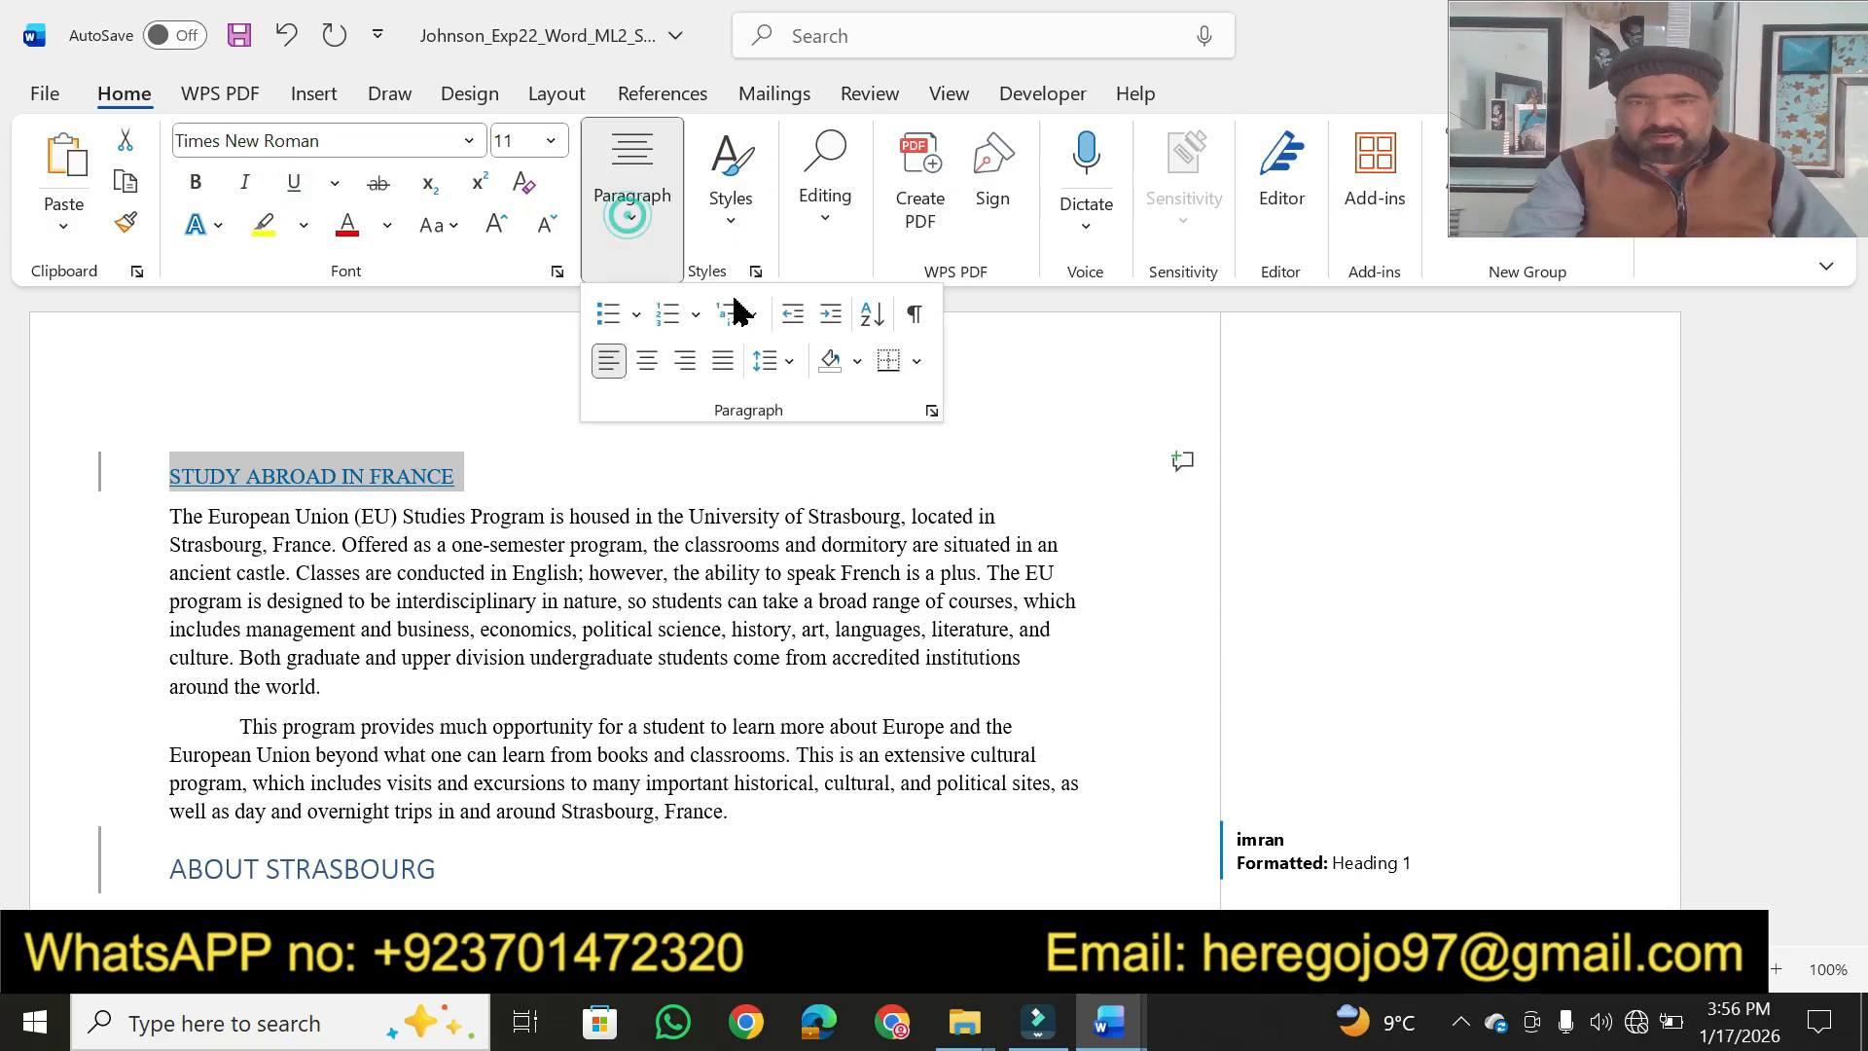
click(648, 364)
click(551, 141)
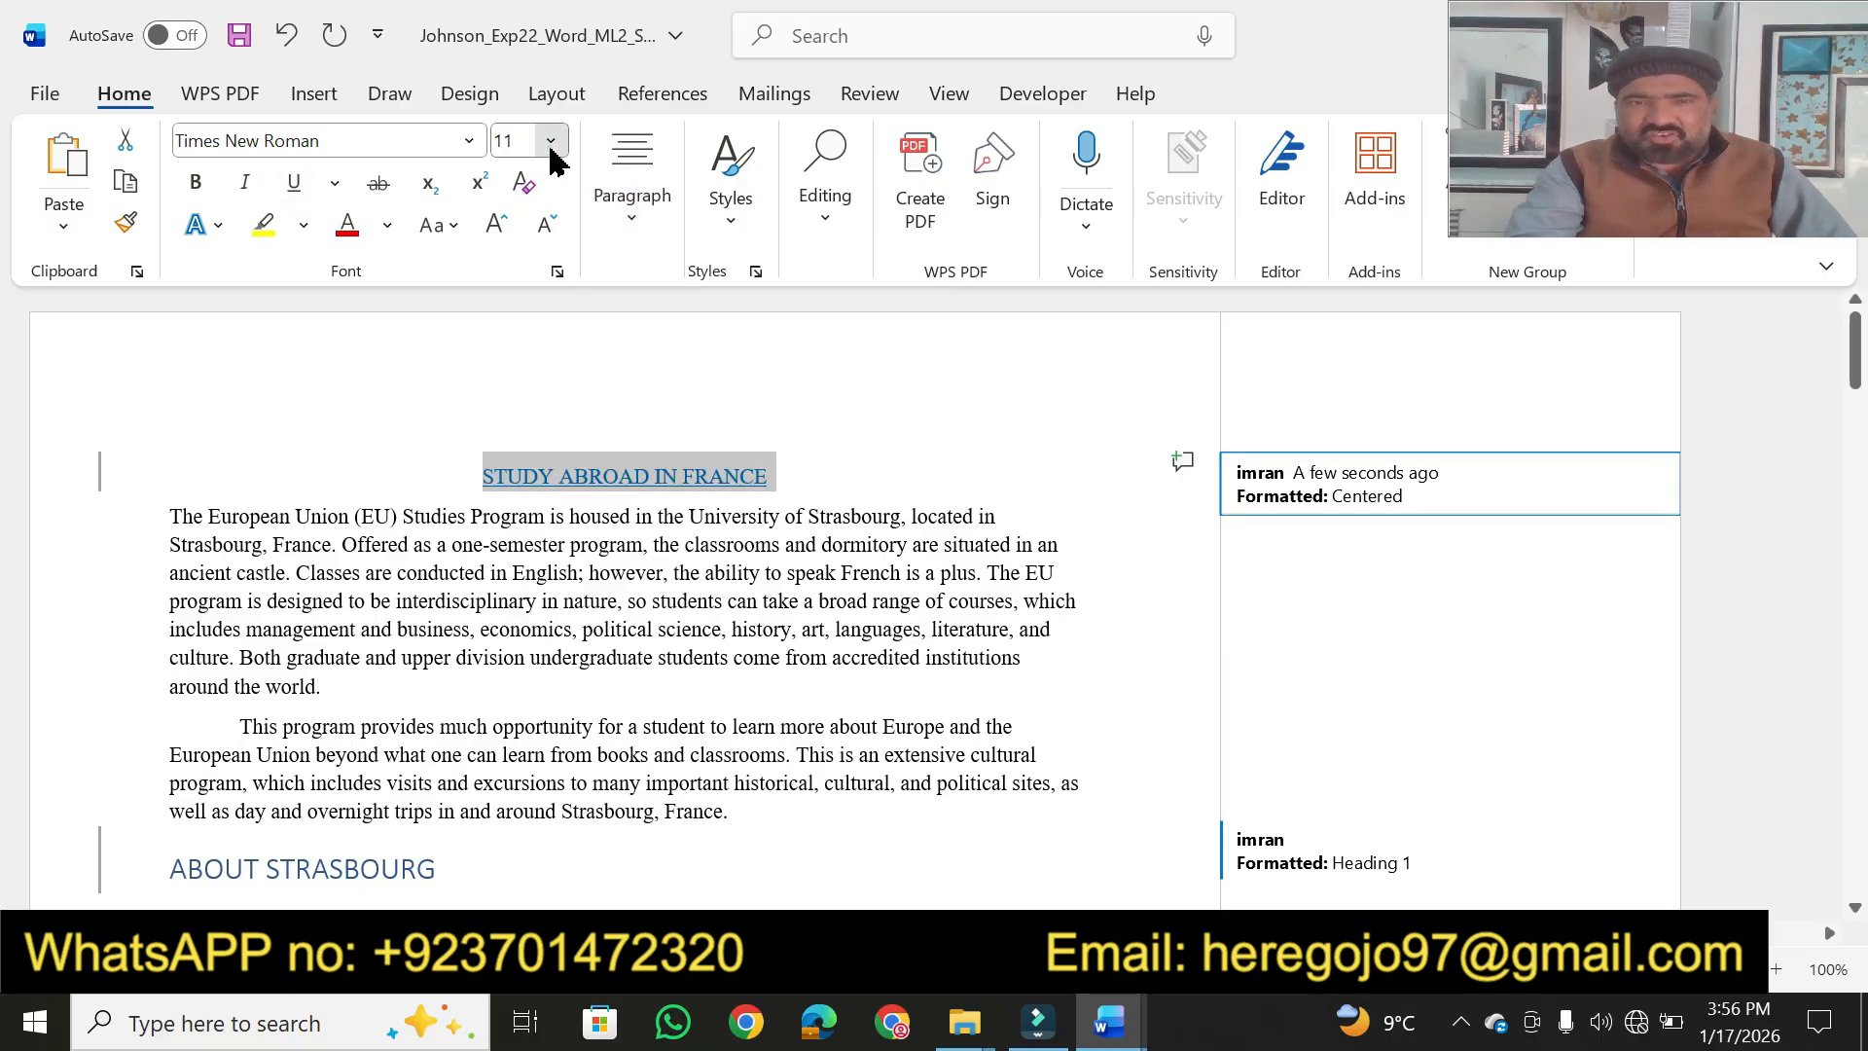
click(520, 468)
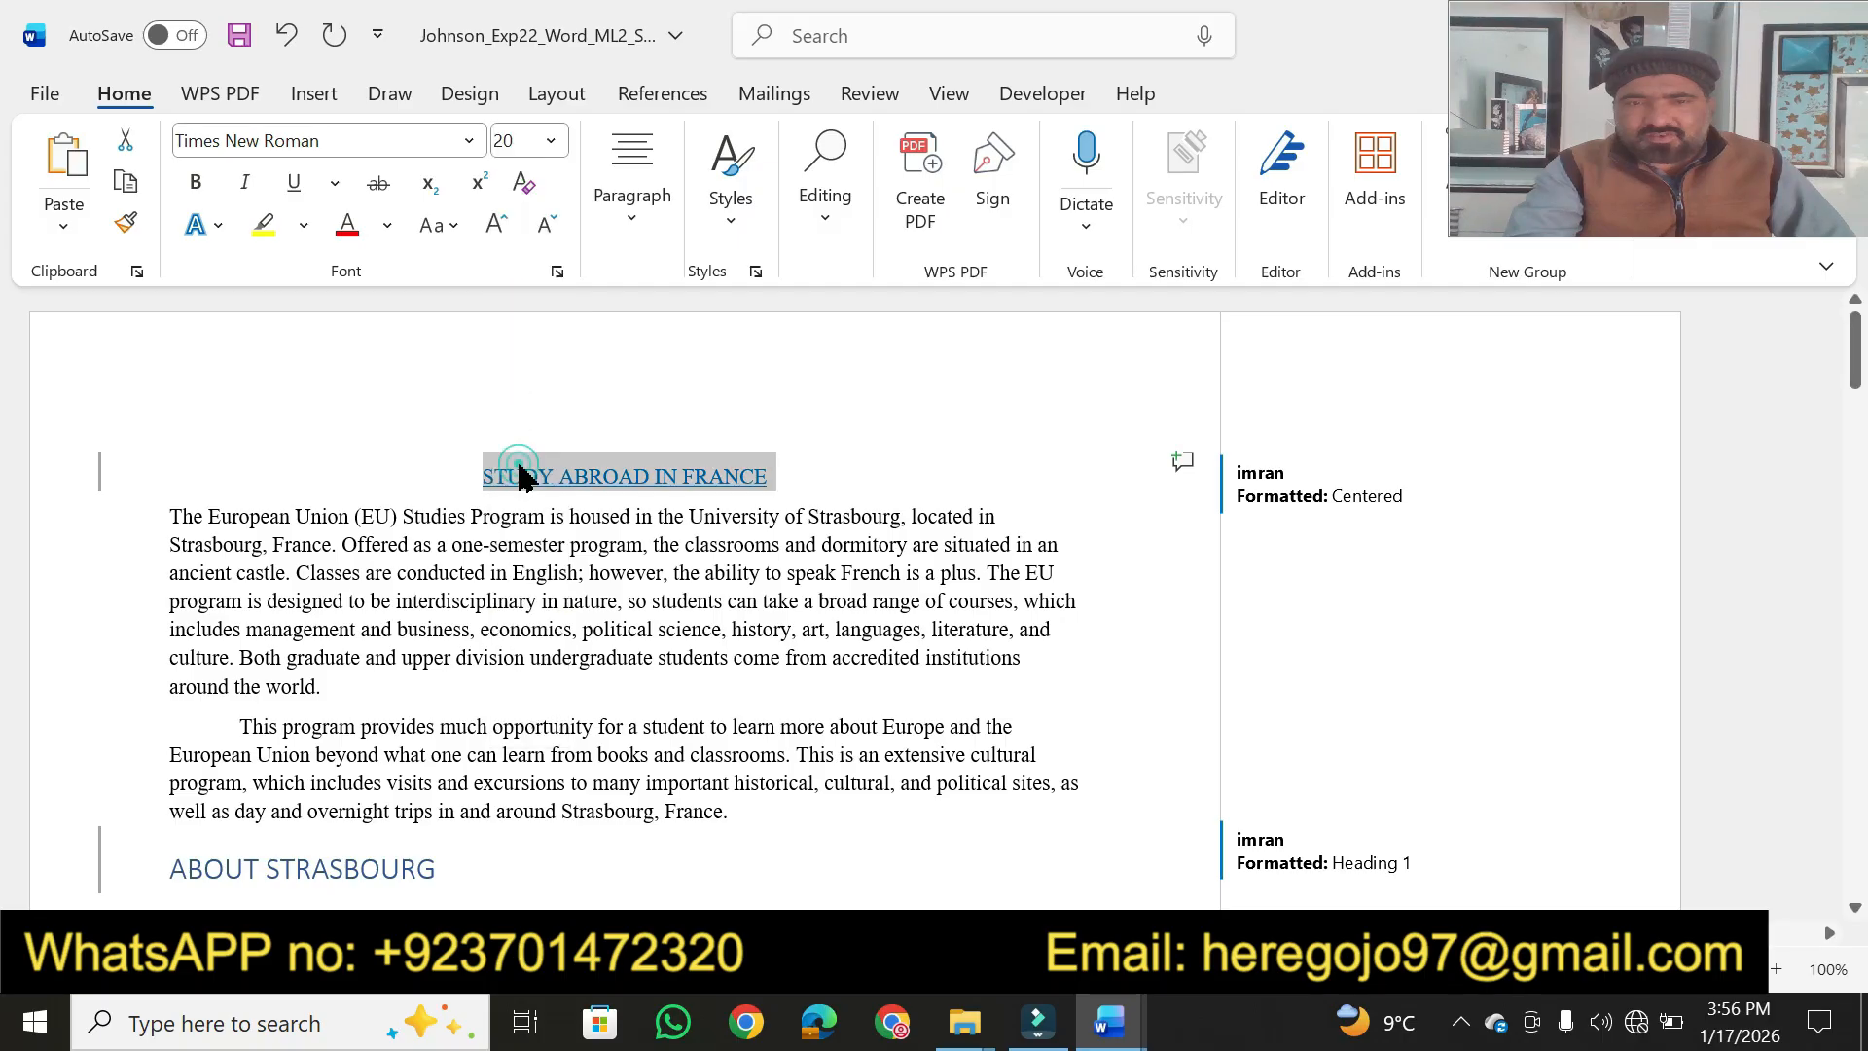
In the instructions document, highlight step 4's points value 8 and step 5's "Accept all changes and stop tracking" and "Modify comments as follows" in yellow
click(1114, 1036)
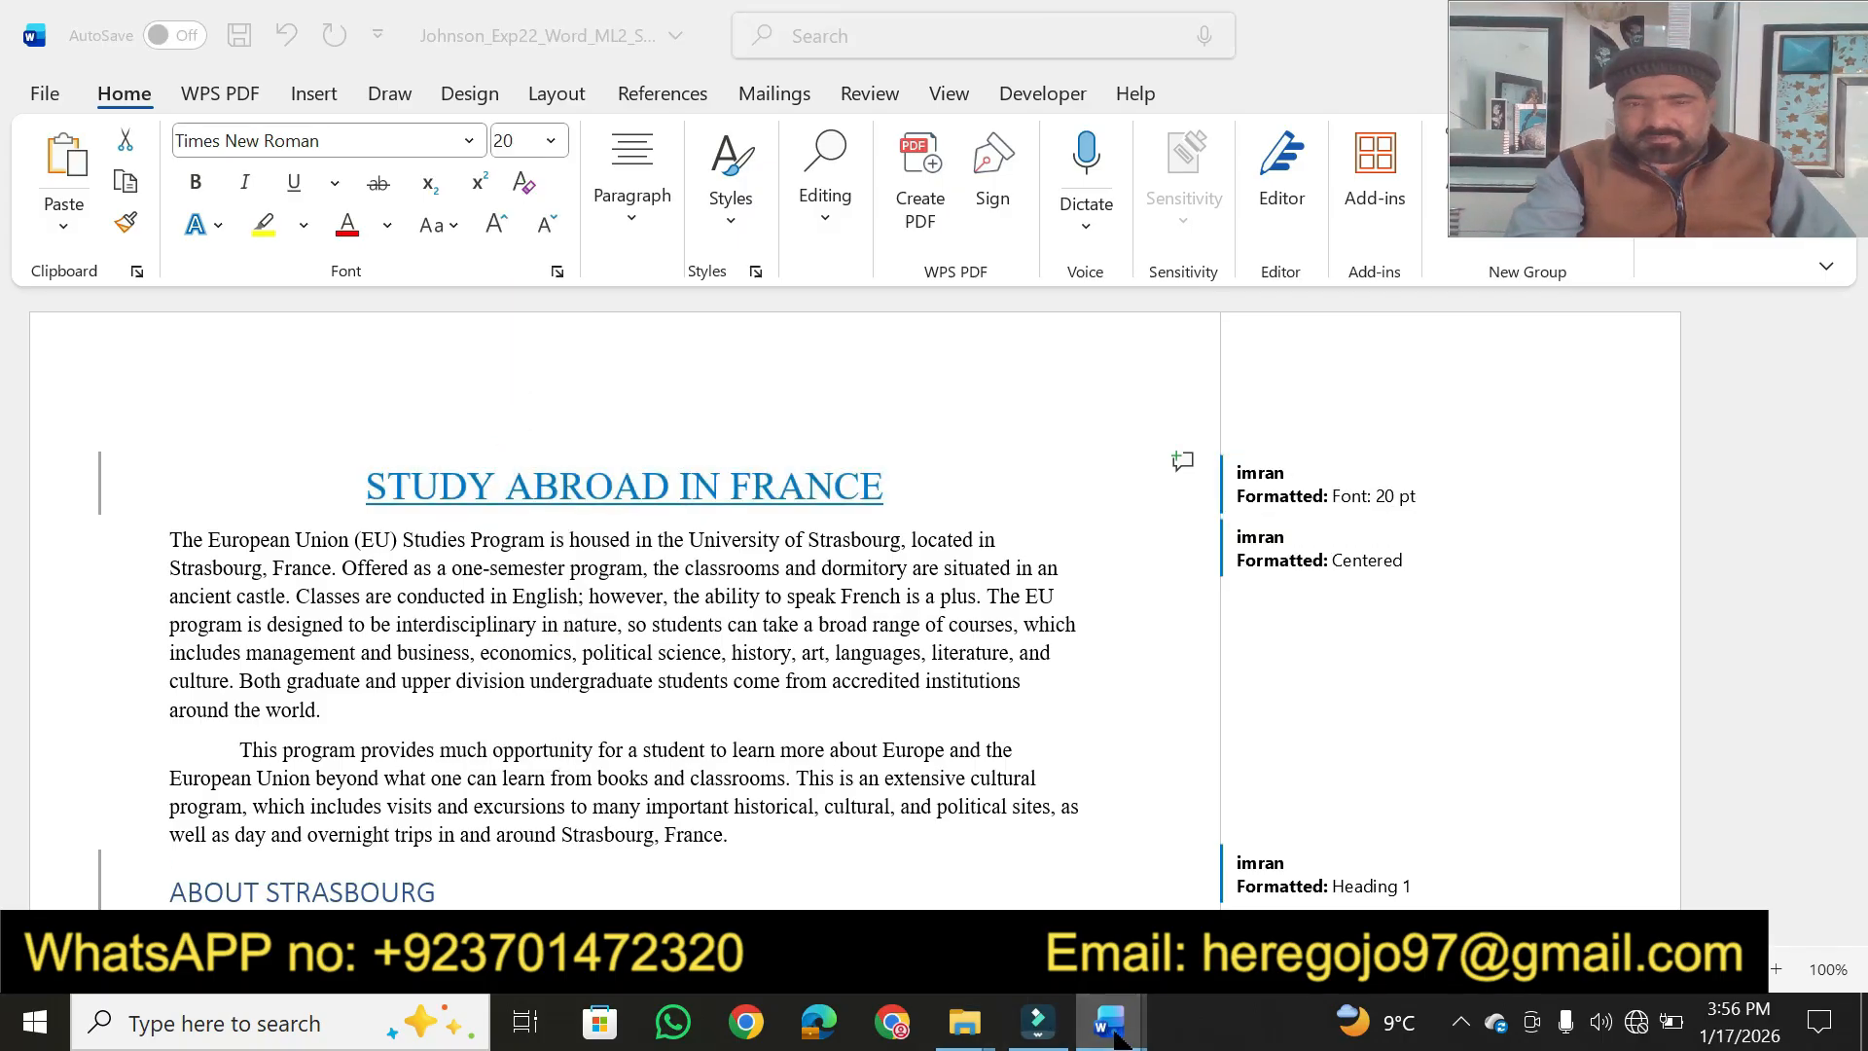
click(953, 866)
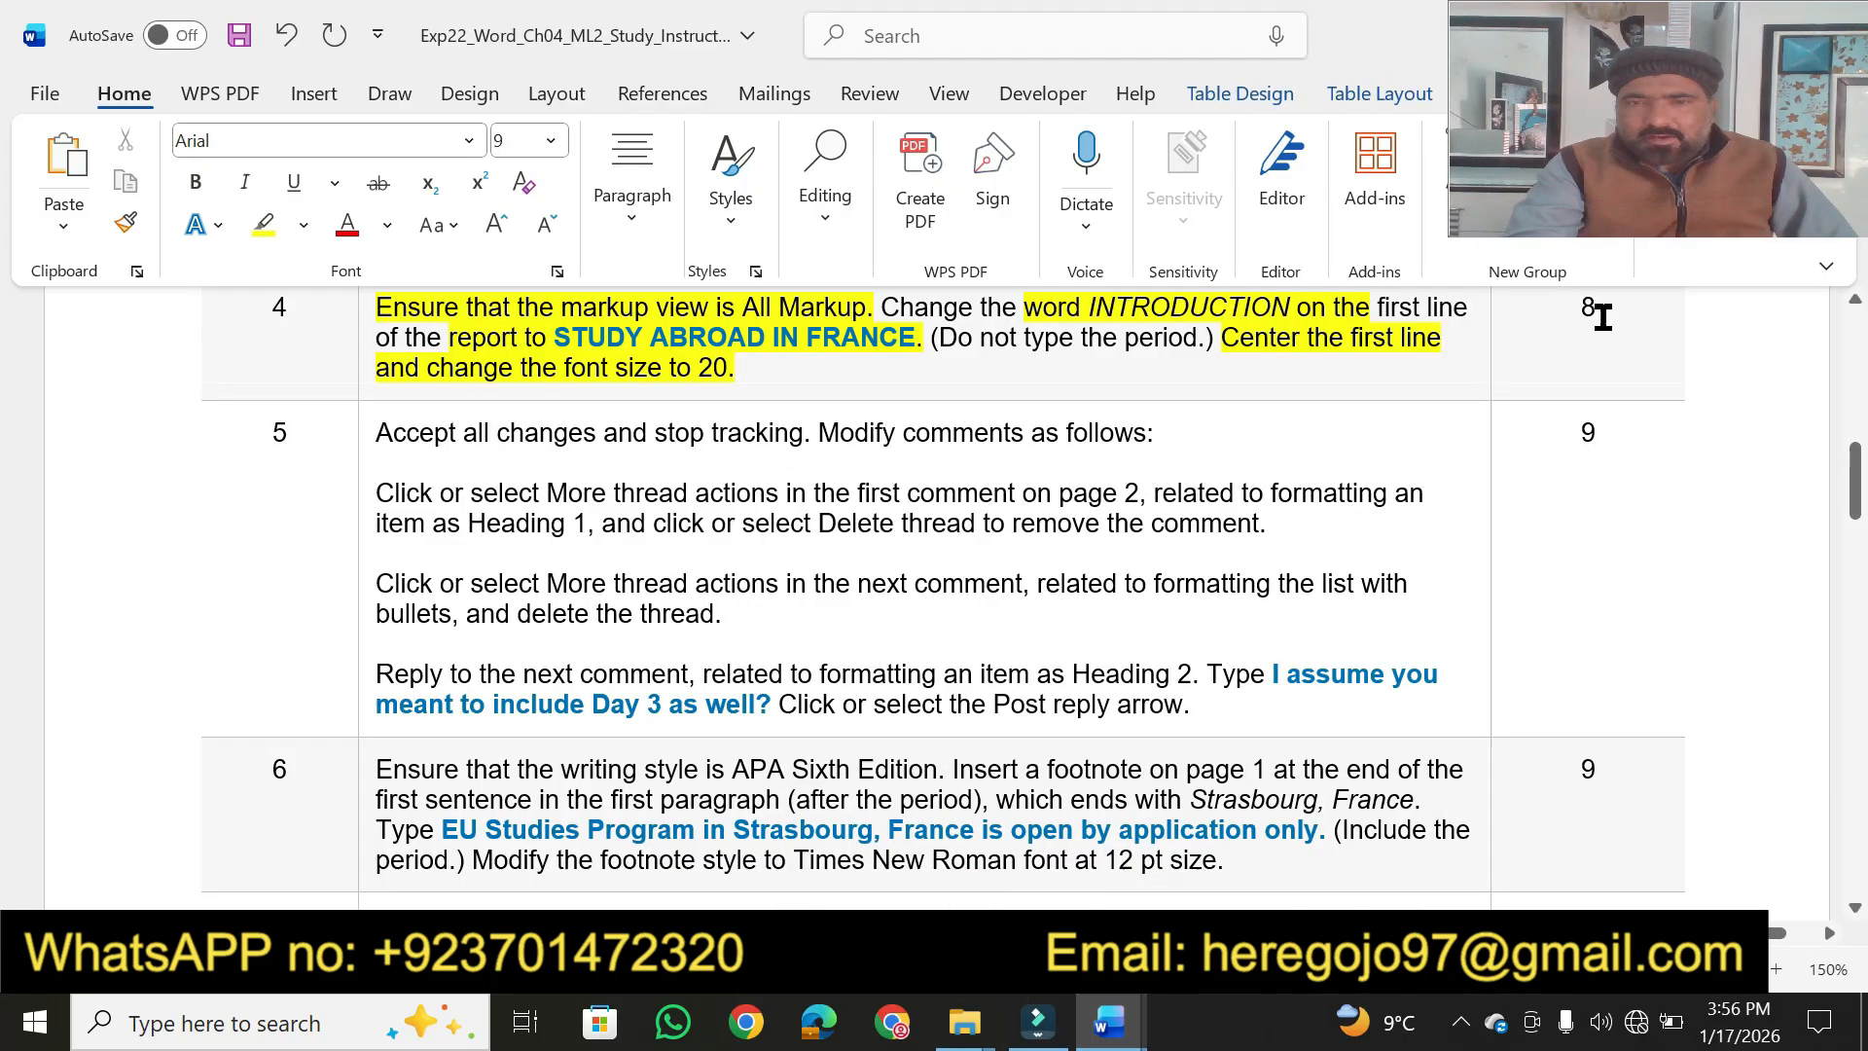
click(263, 223)
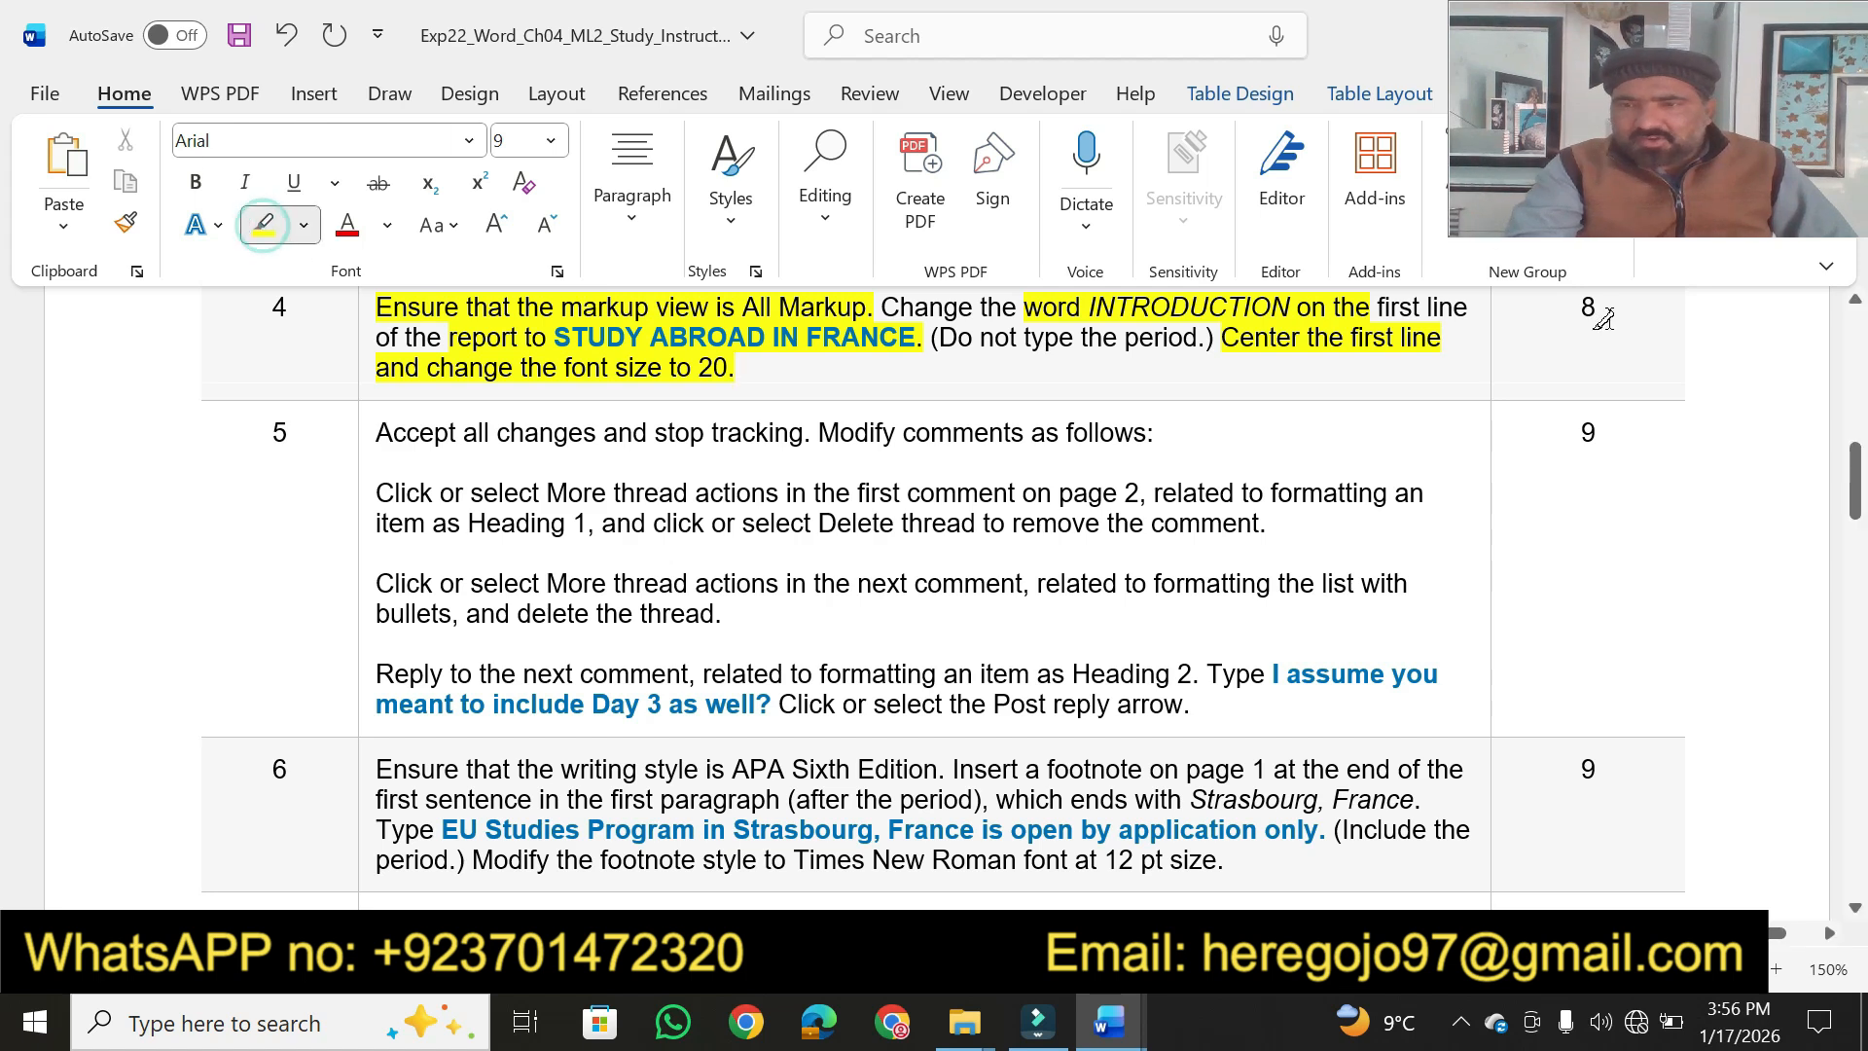
drag(1610, 322, 1571, 319)
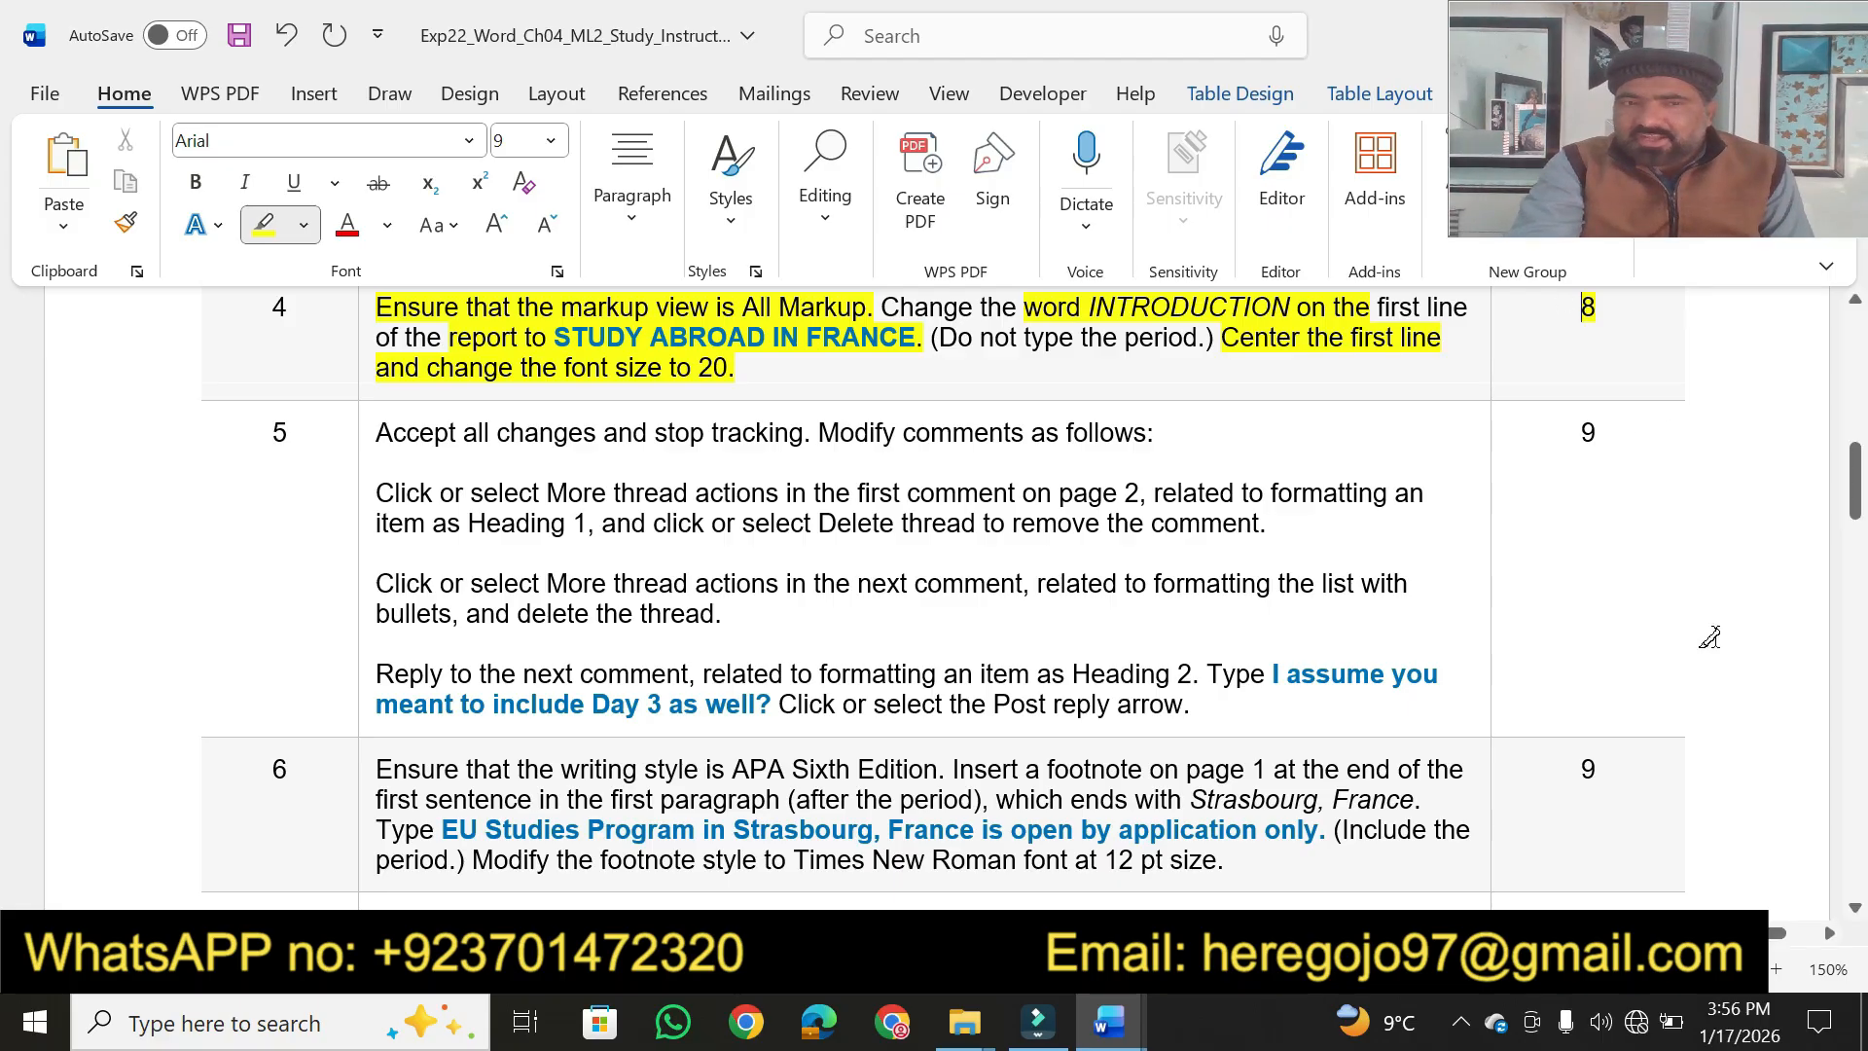
scroll(723, 442, down, 2)
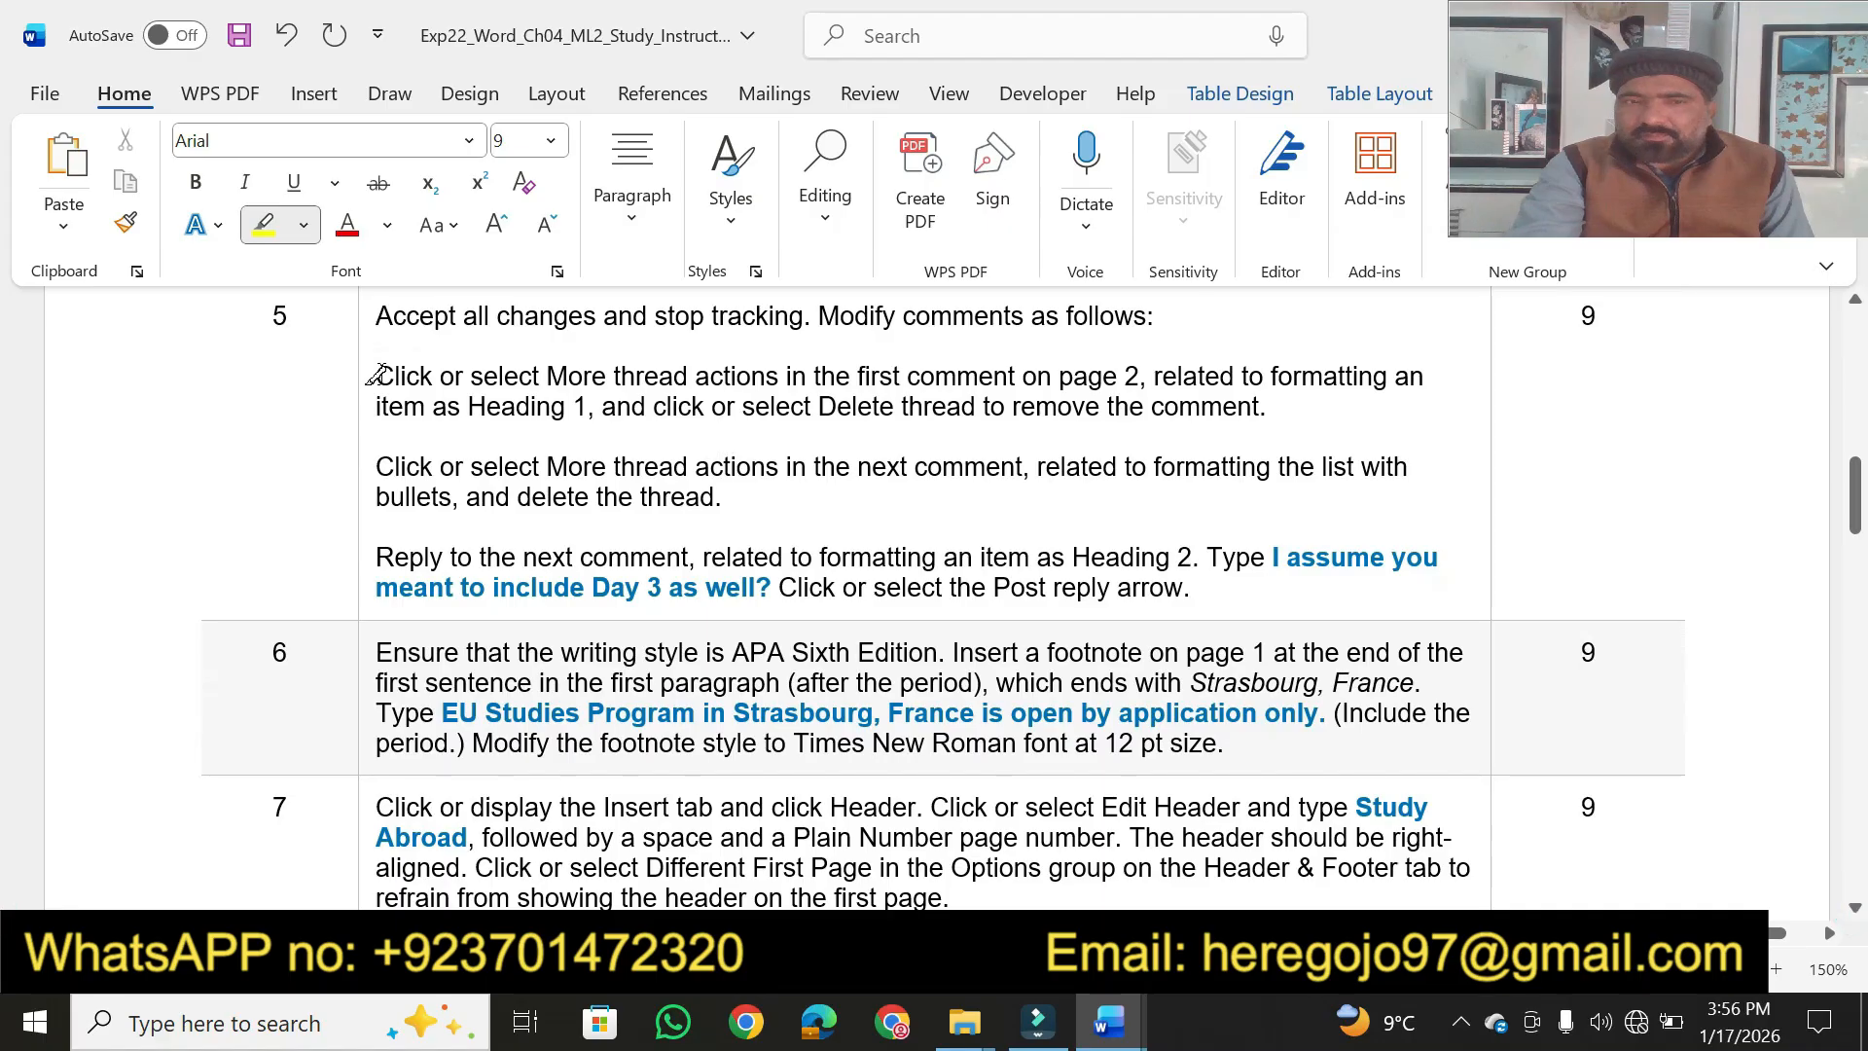
mouse_move(370, 318)
mouse_down()
mouse_move(757, 297)
mouse_move(1148, 316)
mouse_up()
Switch to the student document, accept all tracked changes and stop tracking
click(1109, 1021)
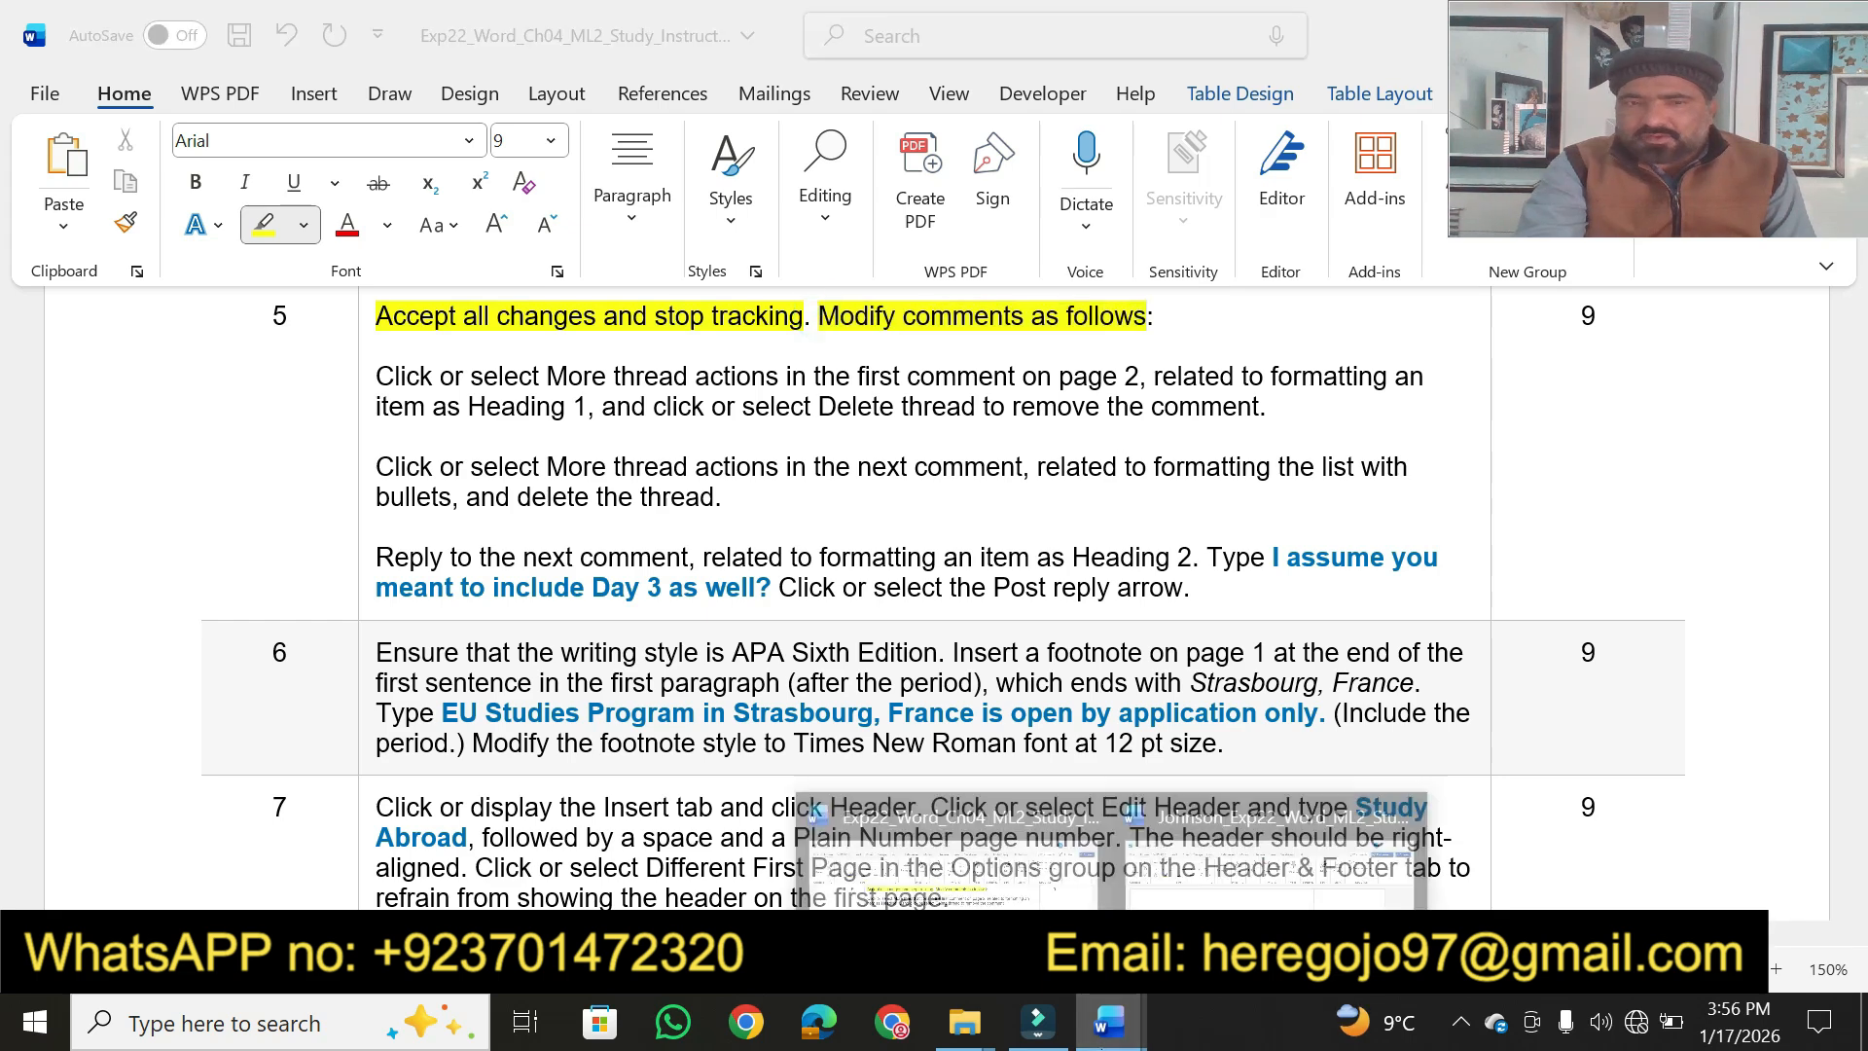
click(1270, 856)
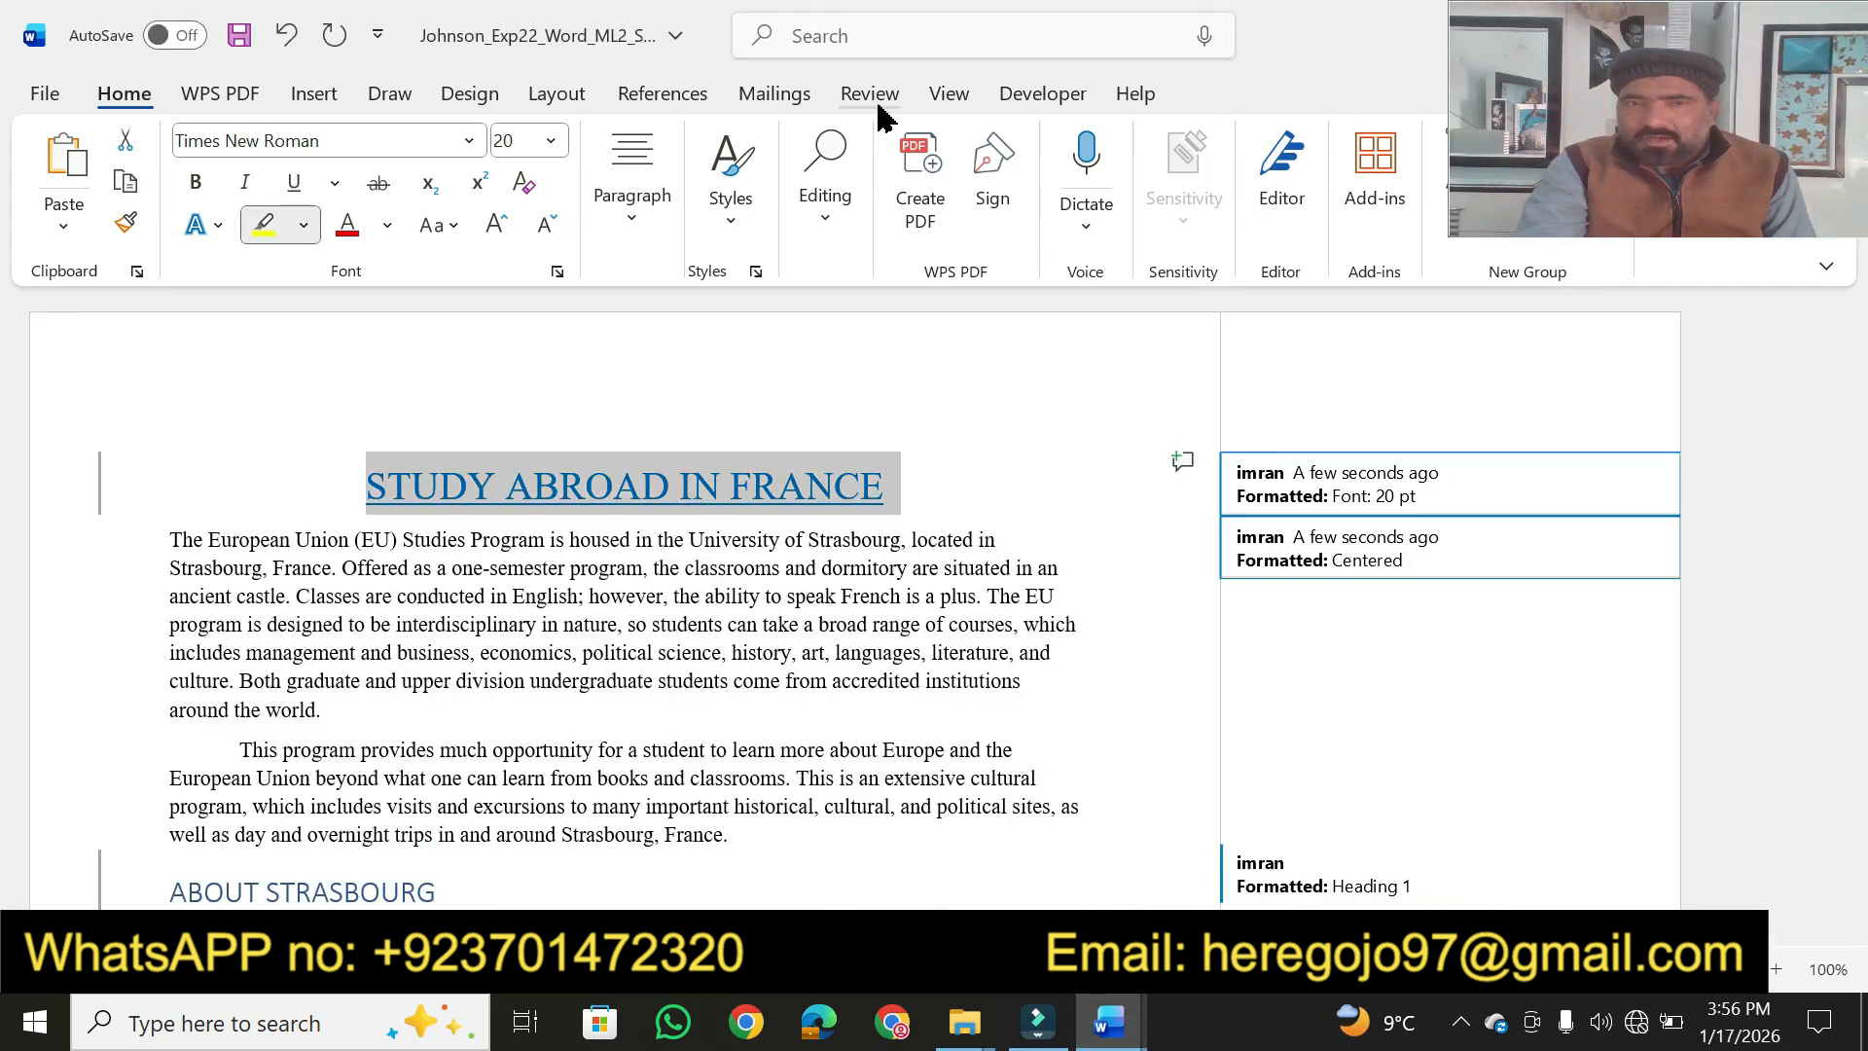
click(715, 92)
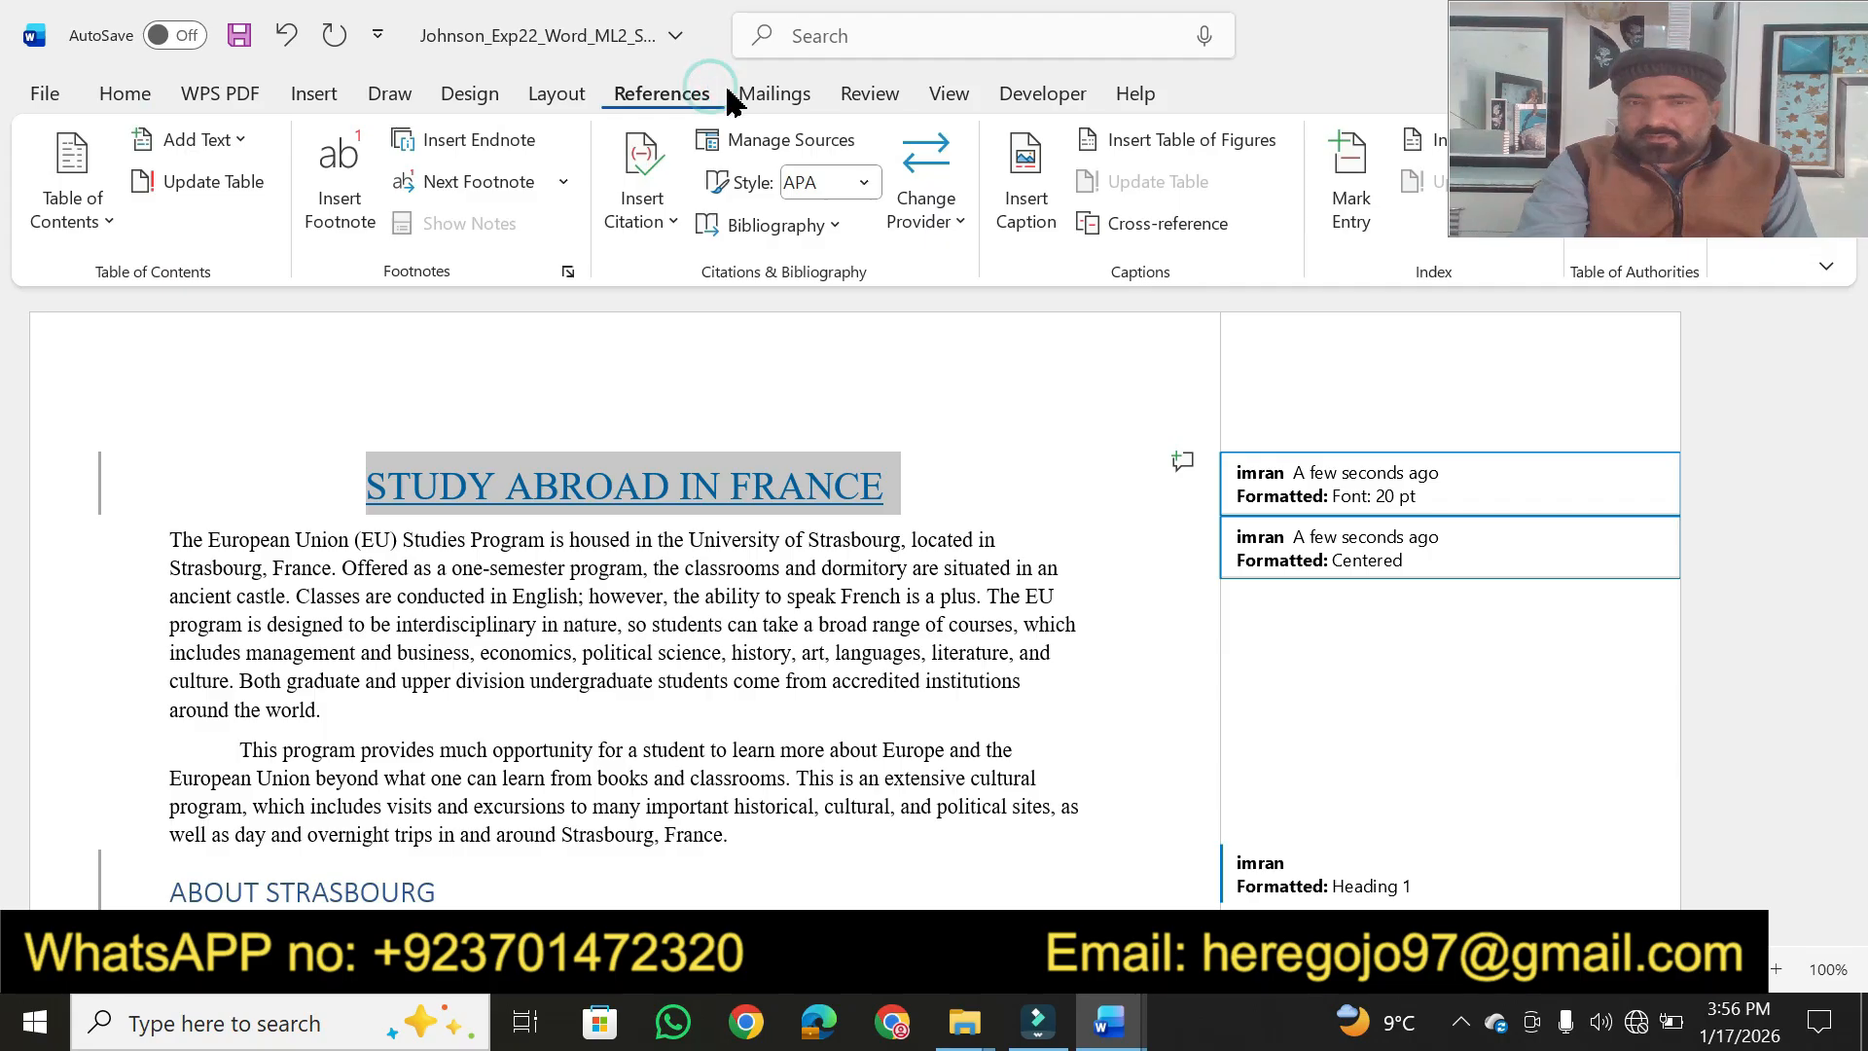
click(764, 97)
click(842, 92)
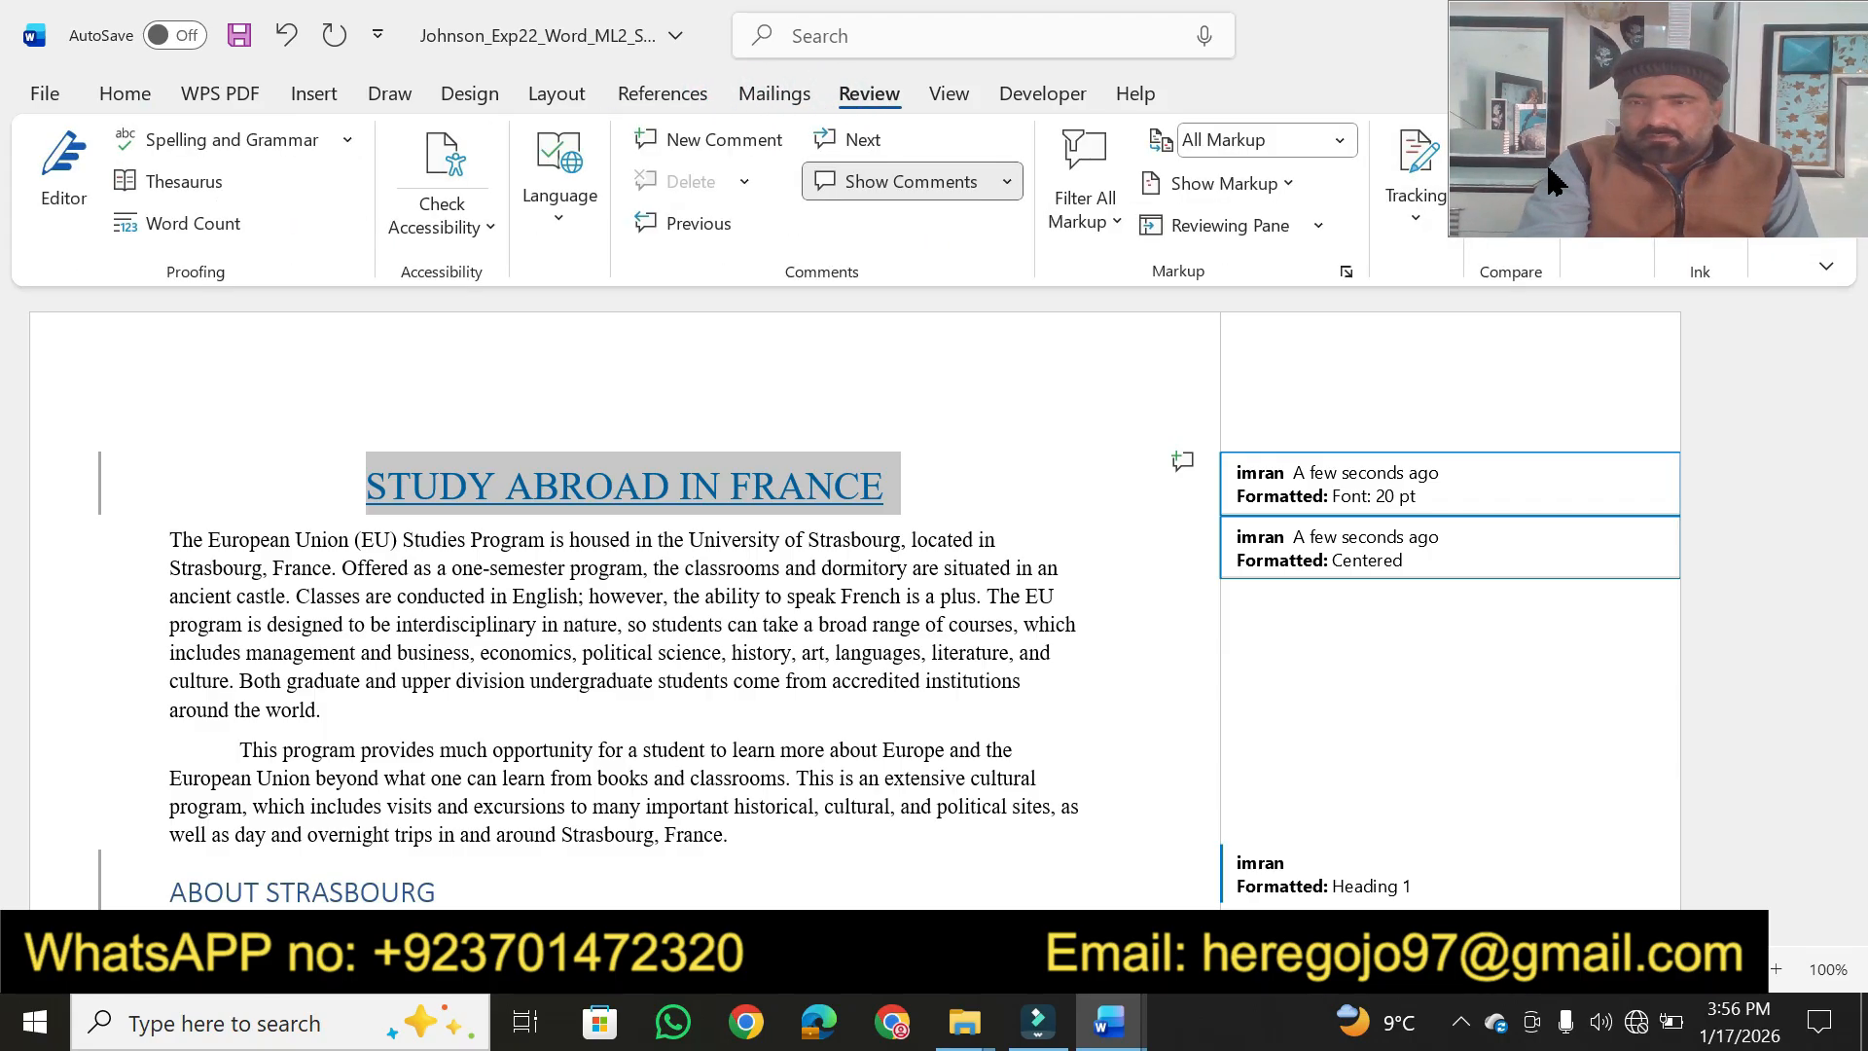
click(1418, 221)
click(1508, 375)
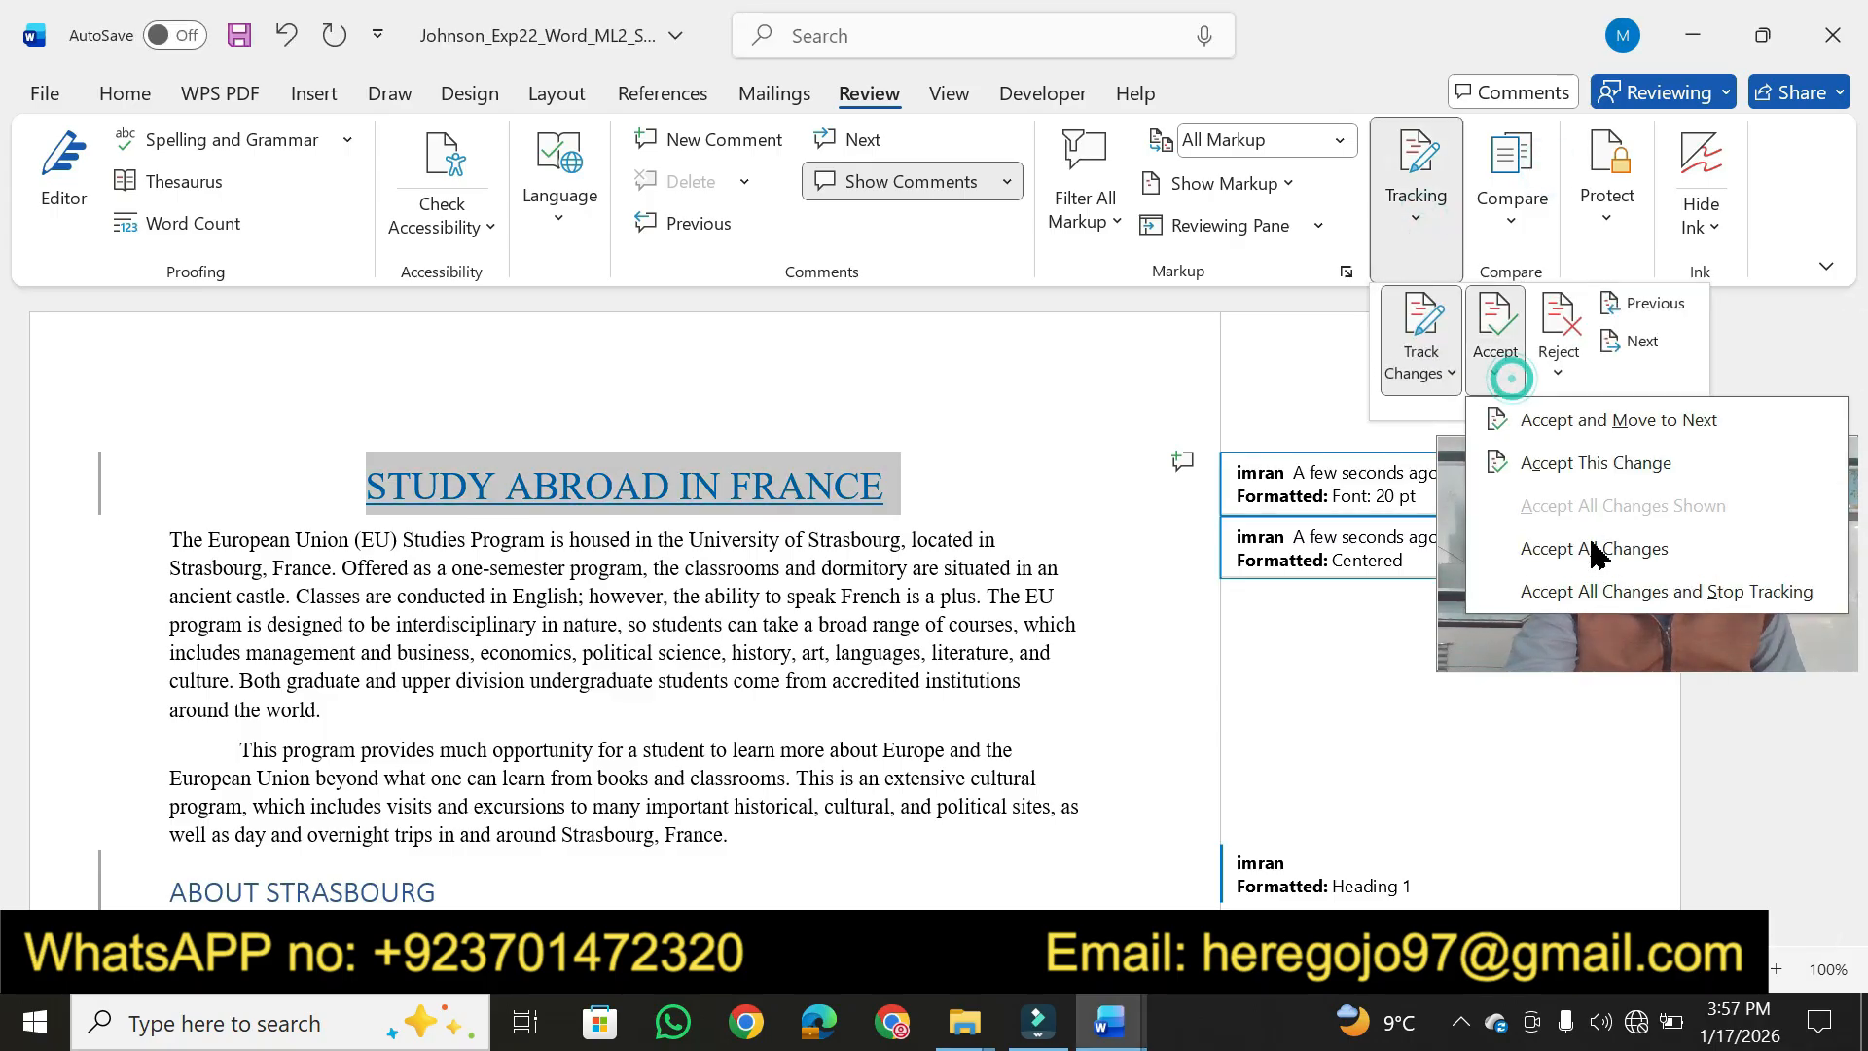
click(1590, 582)
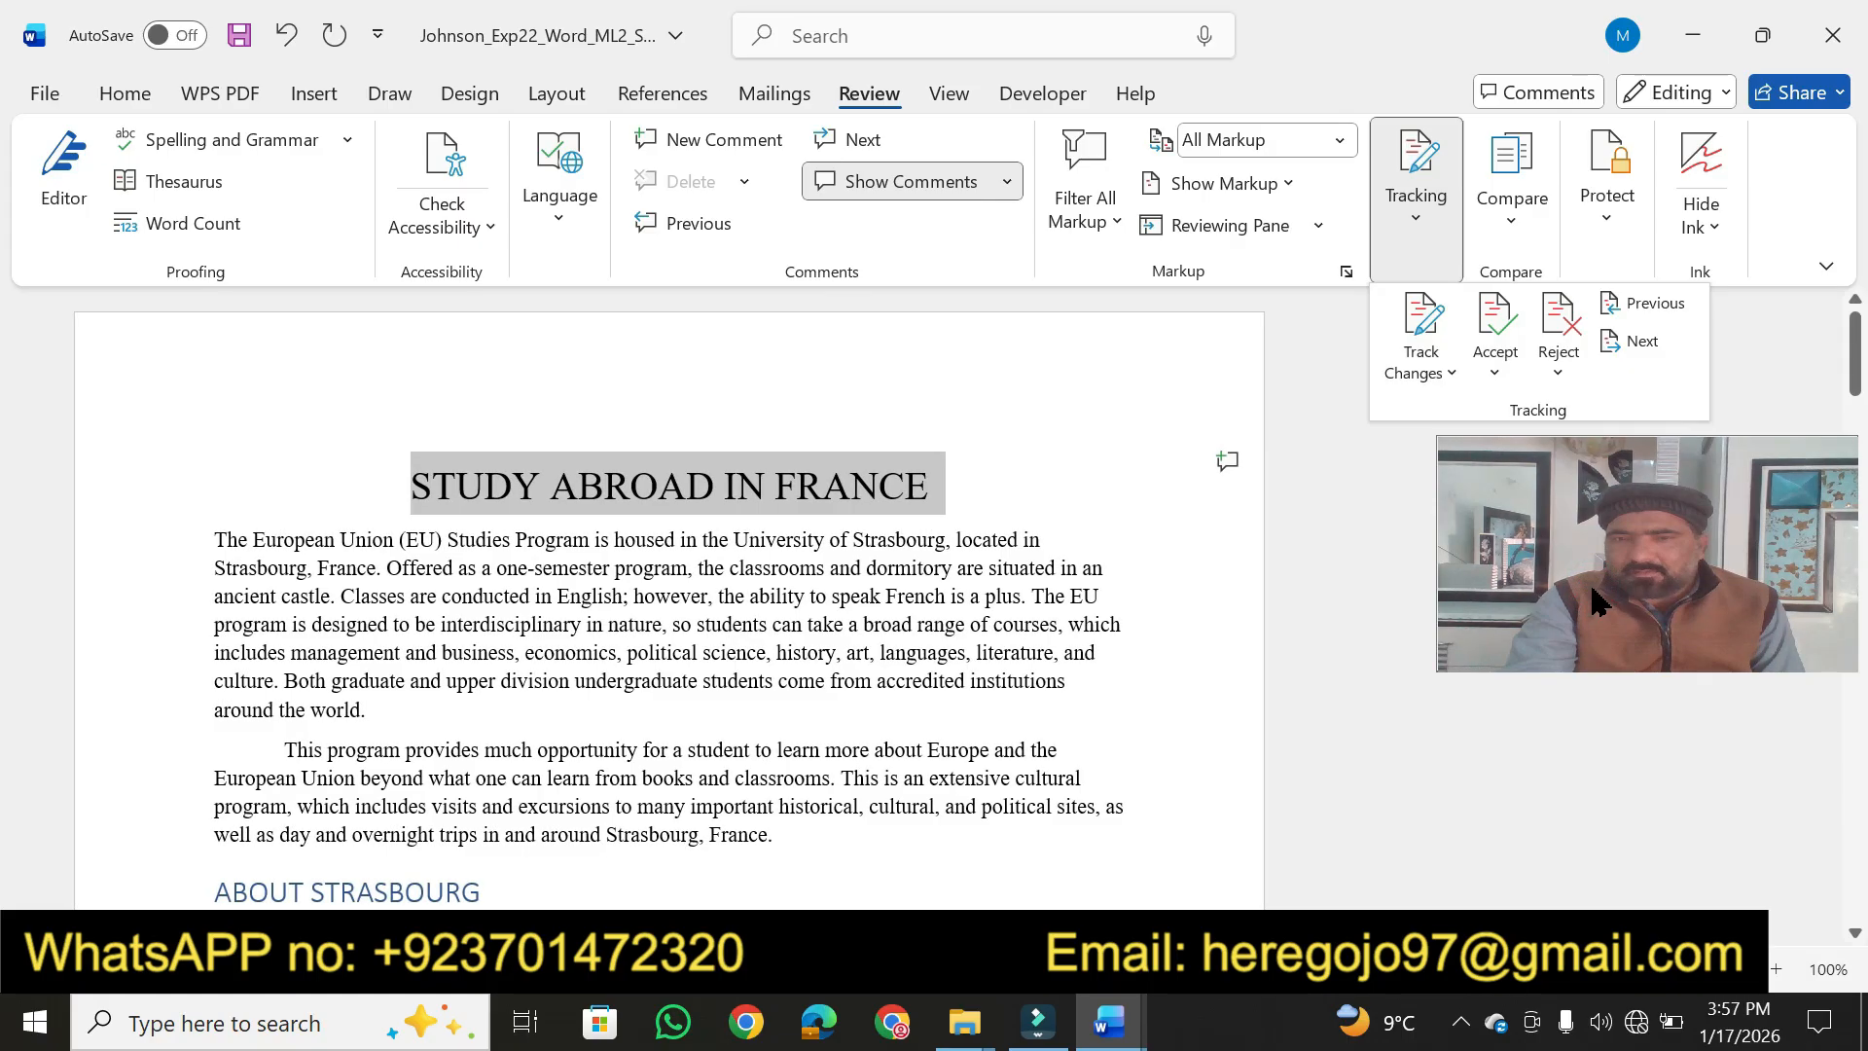
click(1595, 598)
drag(1591, 154, 1610, 163)
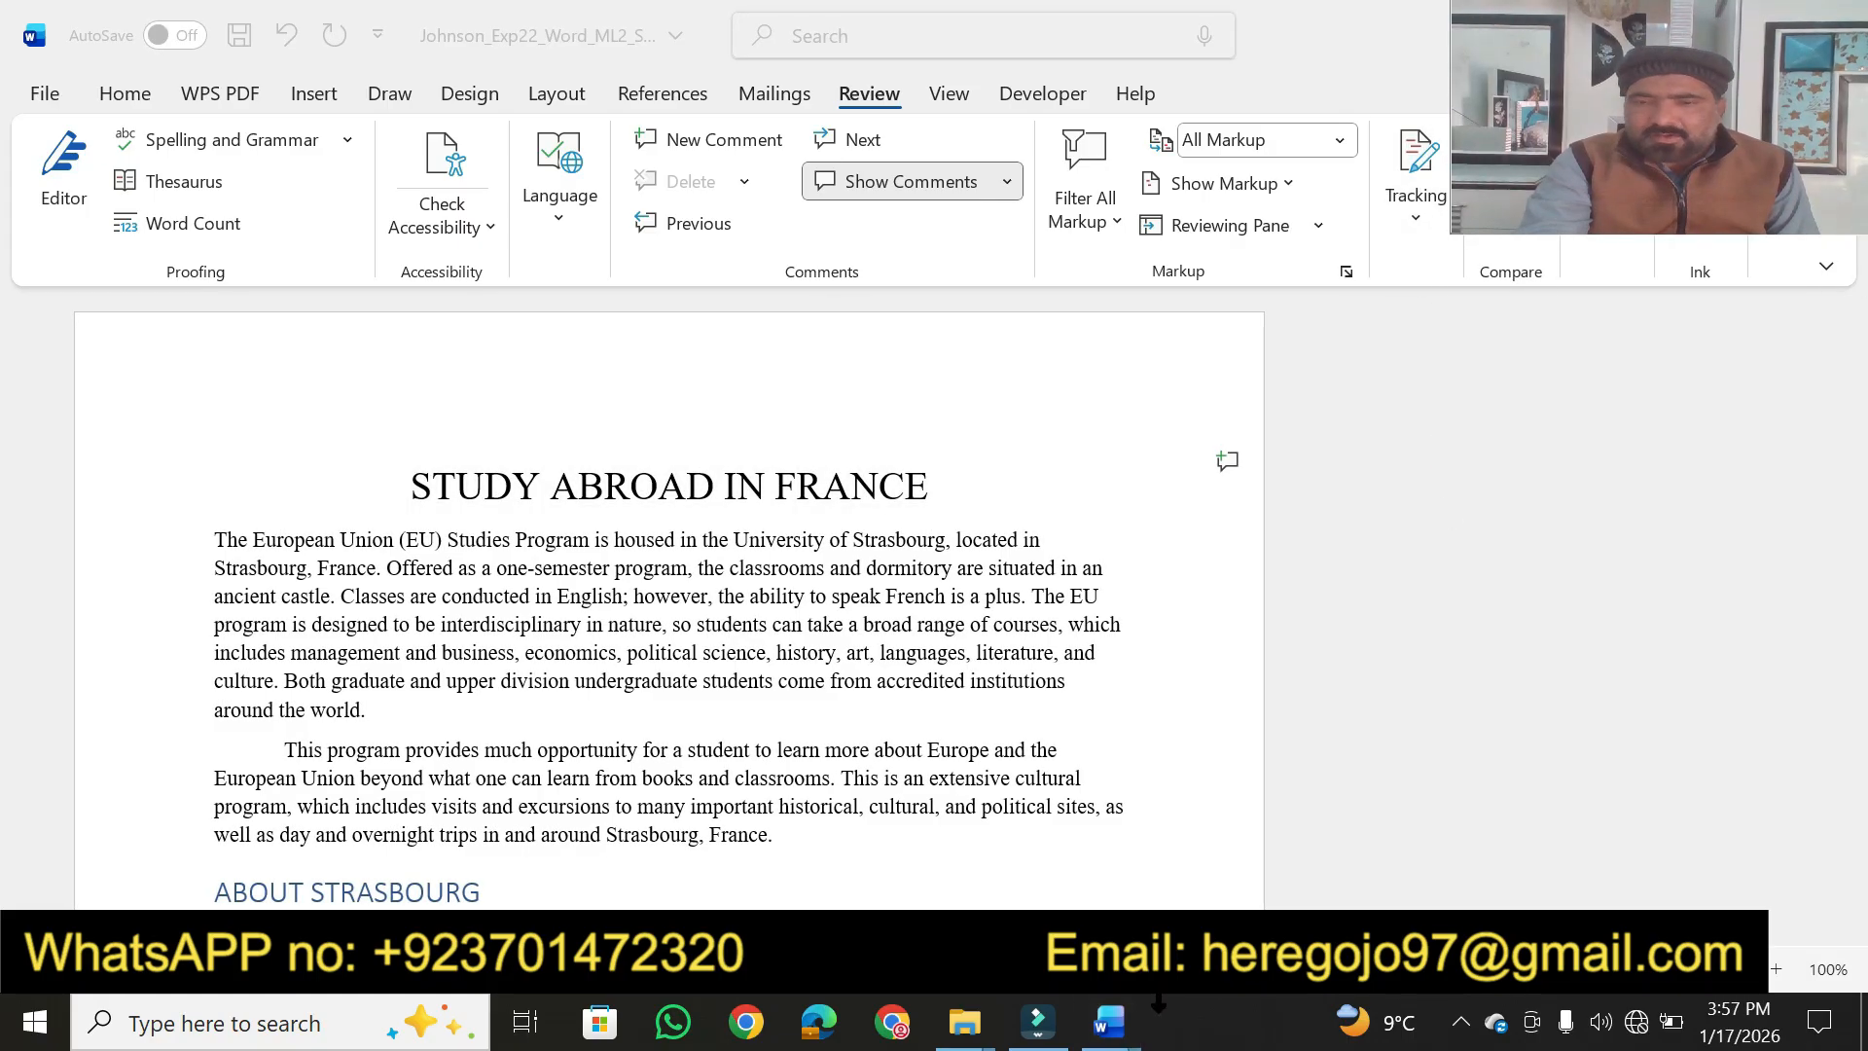
In the instructions document, highlight step 5's phrases on More thread actions for page 2's first comment, "Heading 1," and "select Delete thread to remove the comment"
mouse_move(1109, 1019)
click(984, 888)
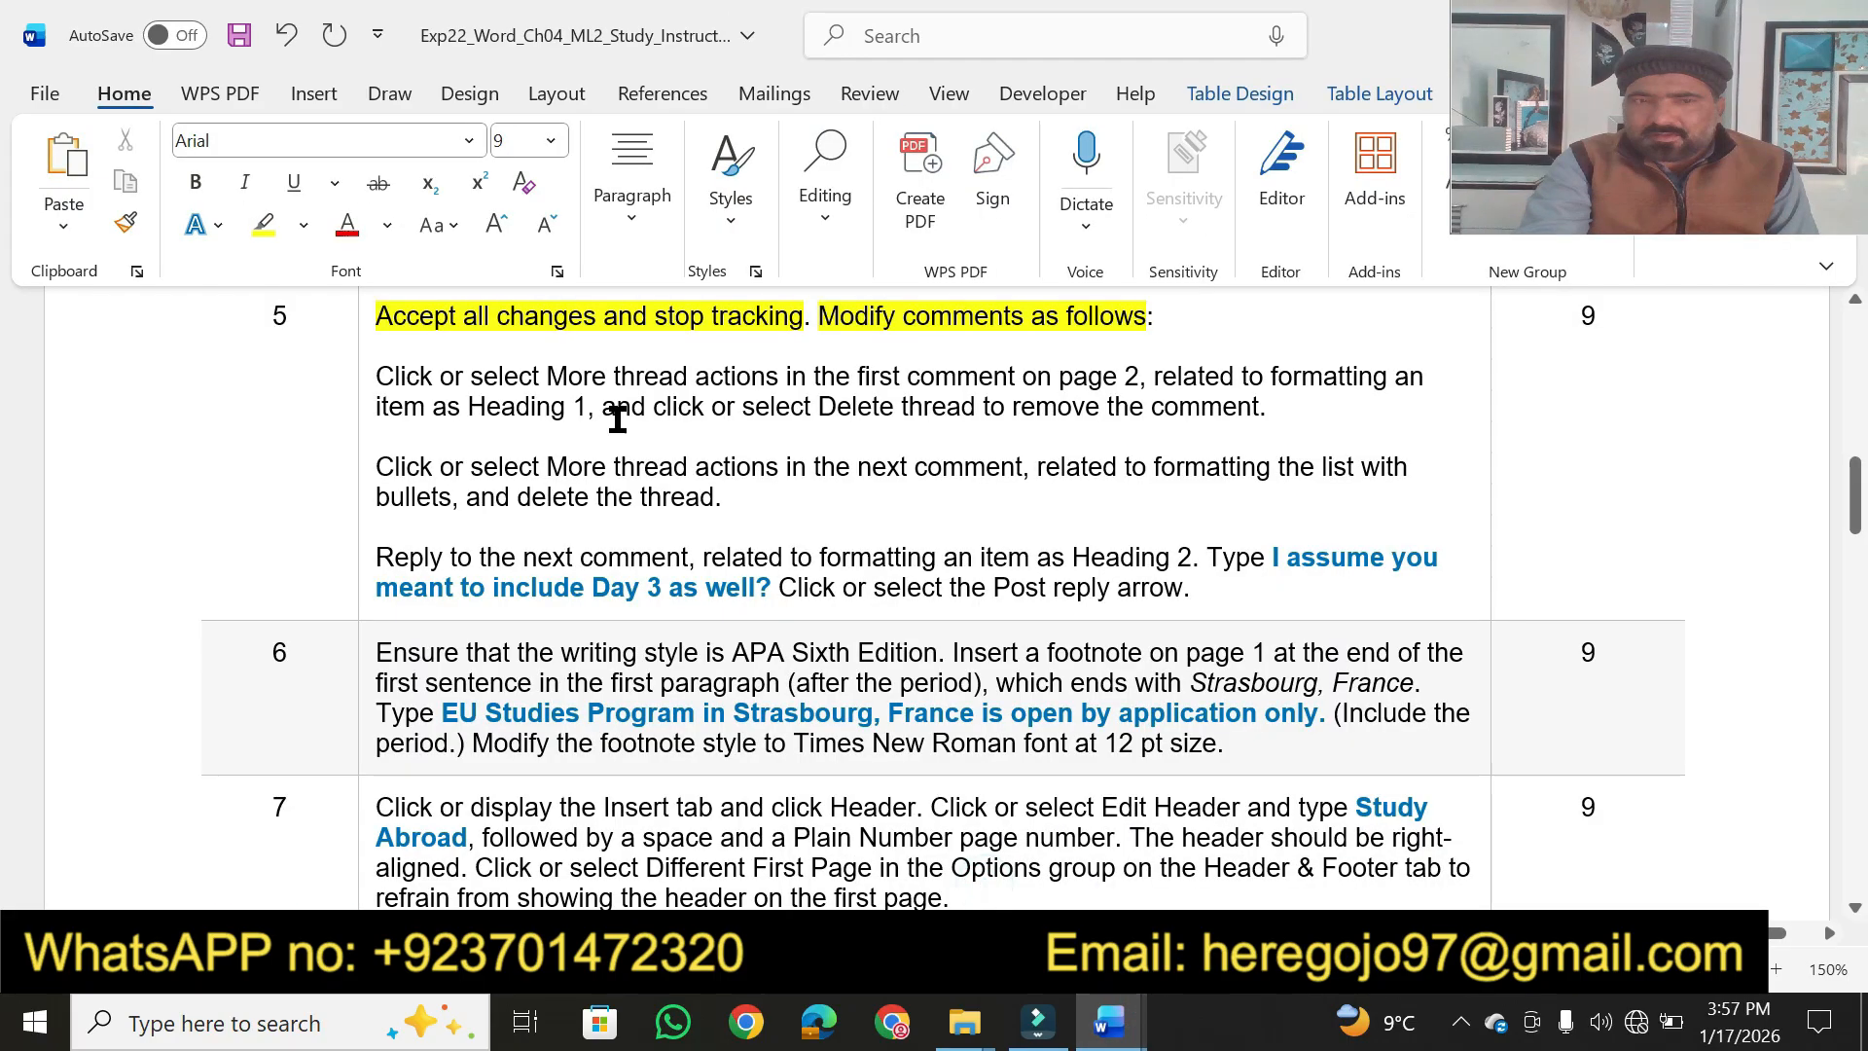
click(255, 234)
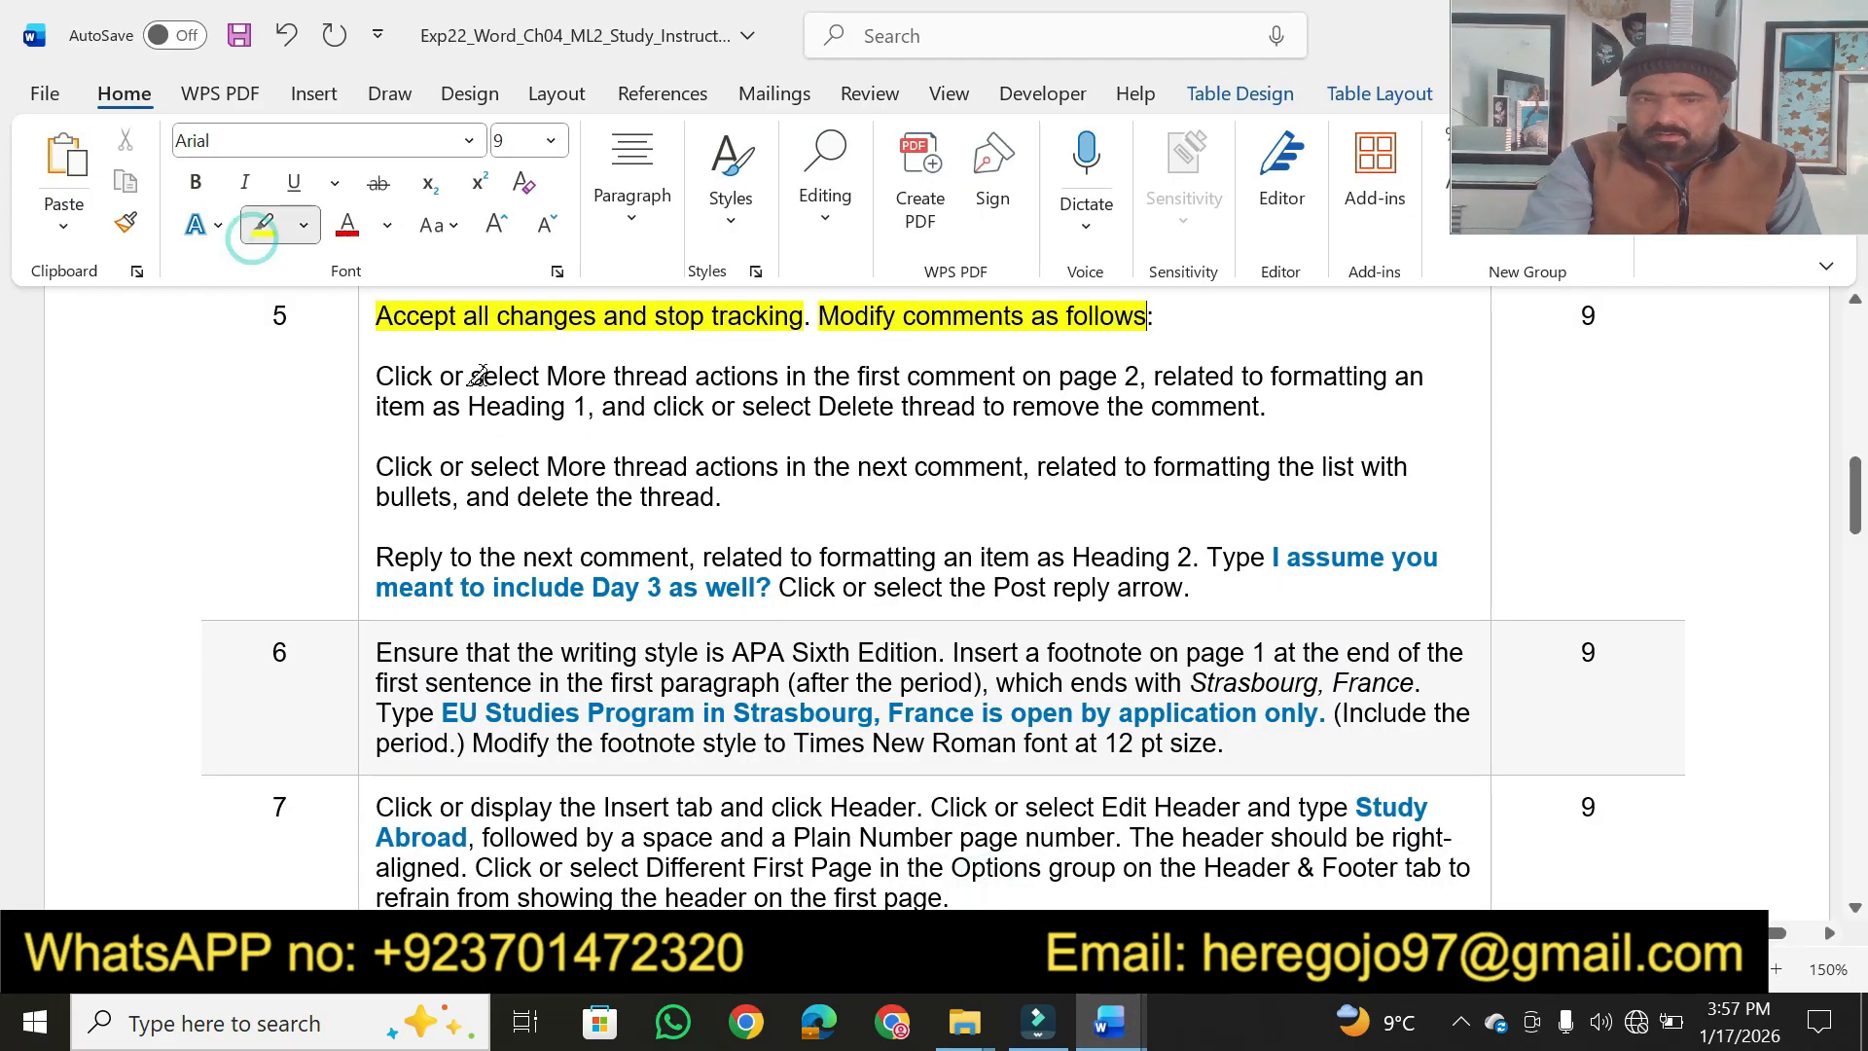
drag(471, 368, 1150, 369)
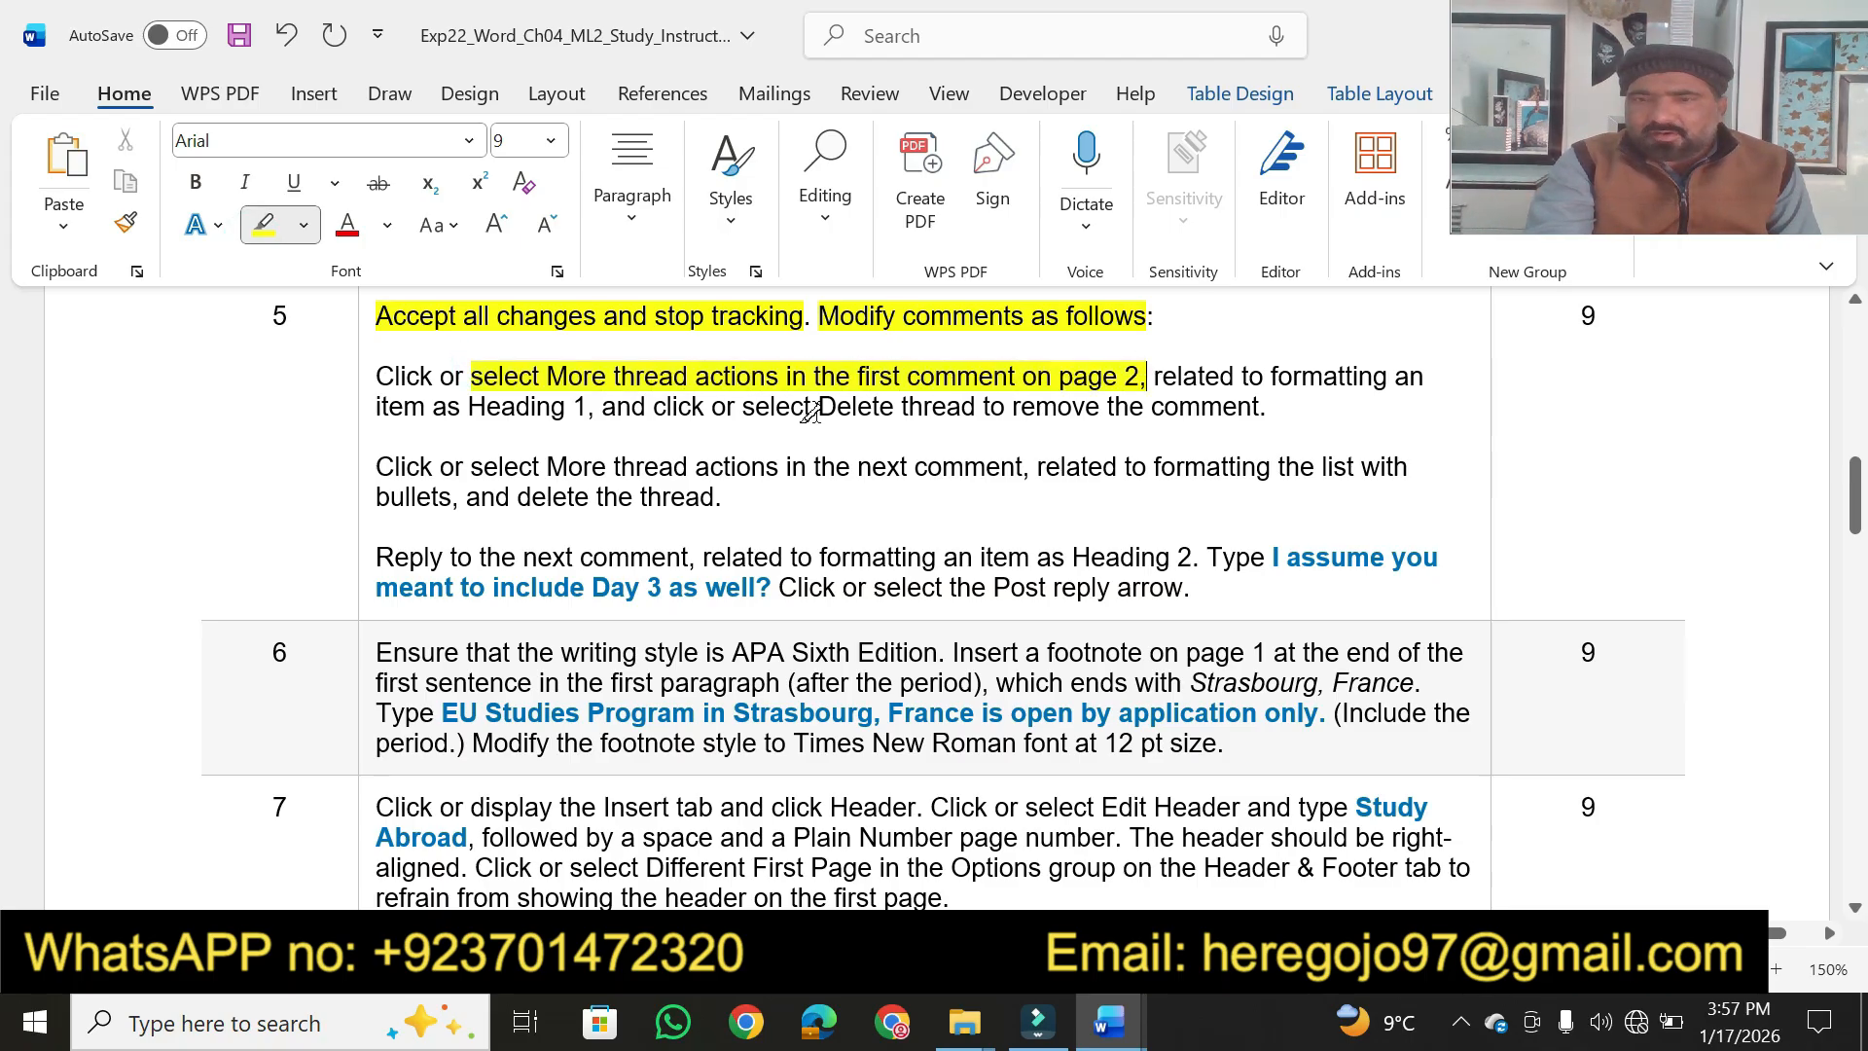
drag(461, 407, 595, 407)
drag(799, 406, 1255, 402)
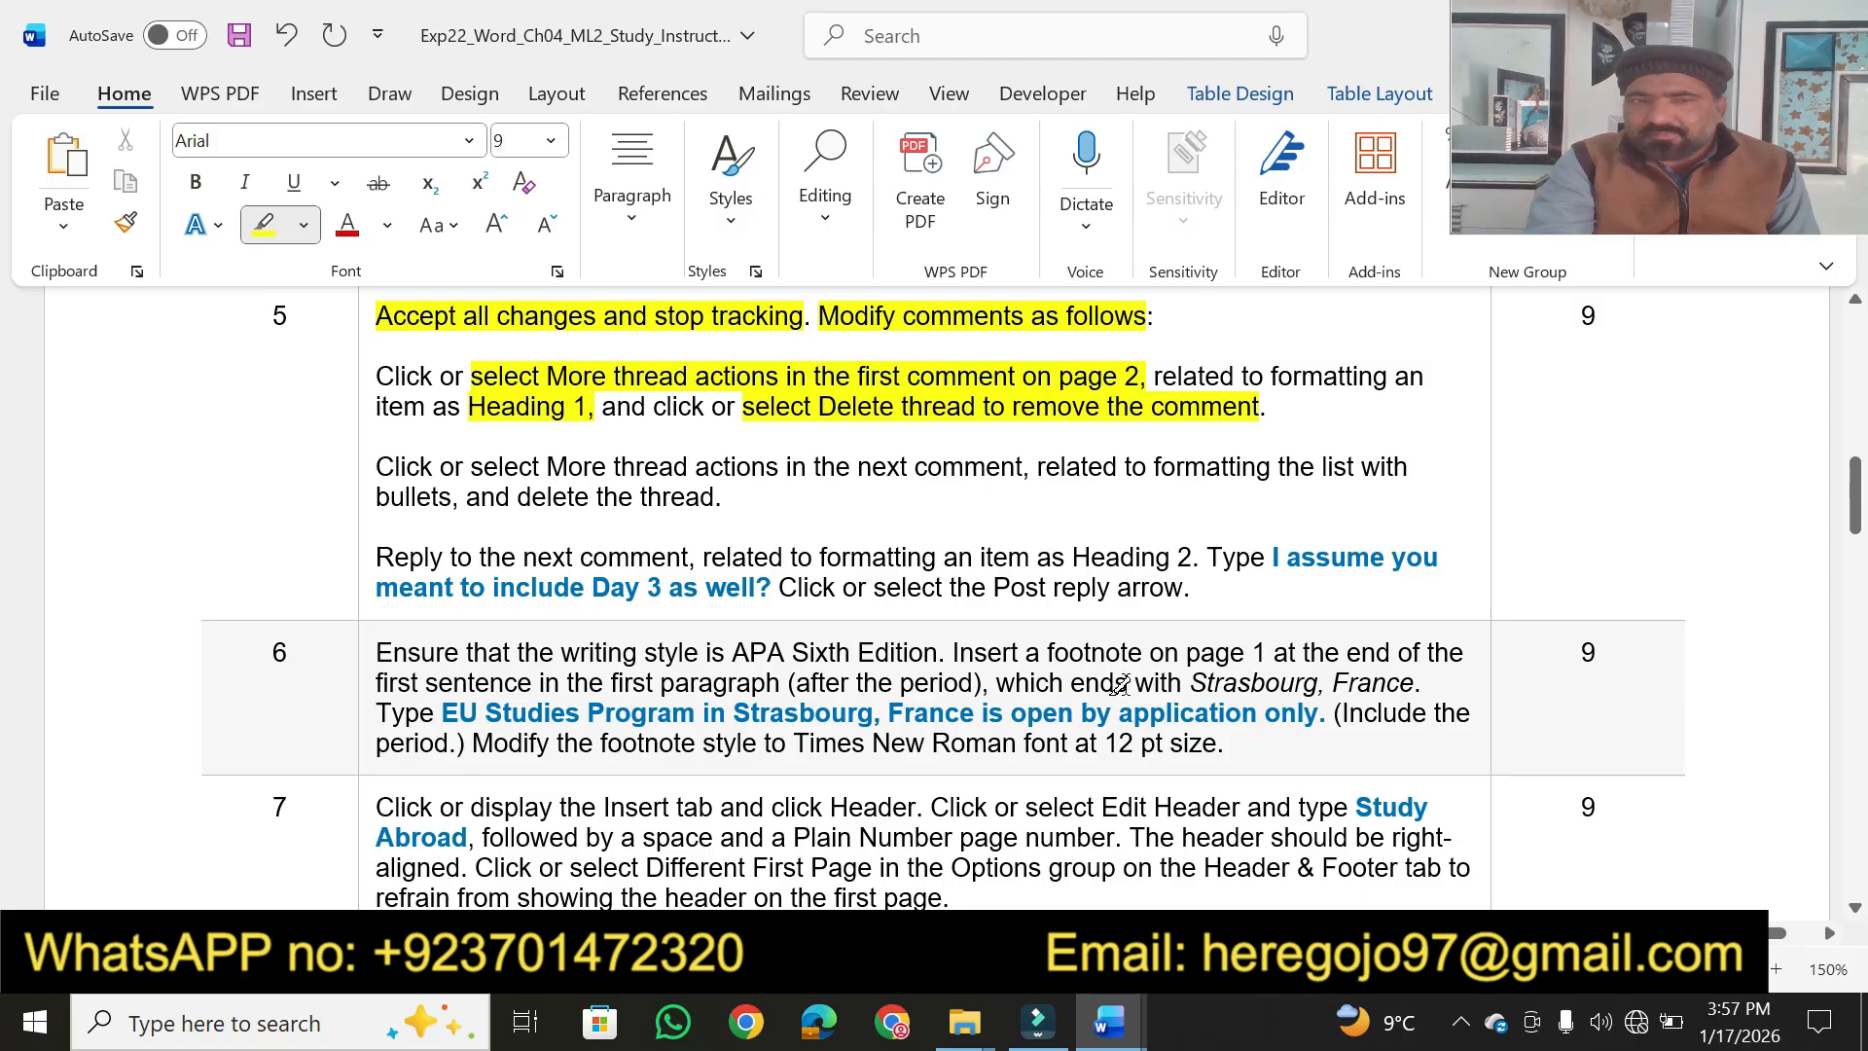
In the student document, delete the comment thread "This is a Heading 1." attached to the INCLUDED IN THE TUITION heading on page 2
mouse_move(1109, 1021)
click(1284, 846)
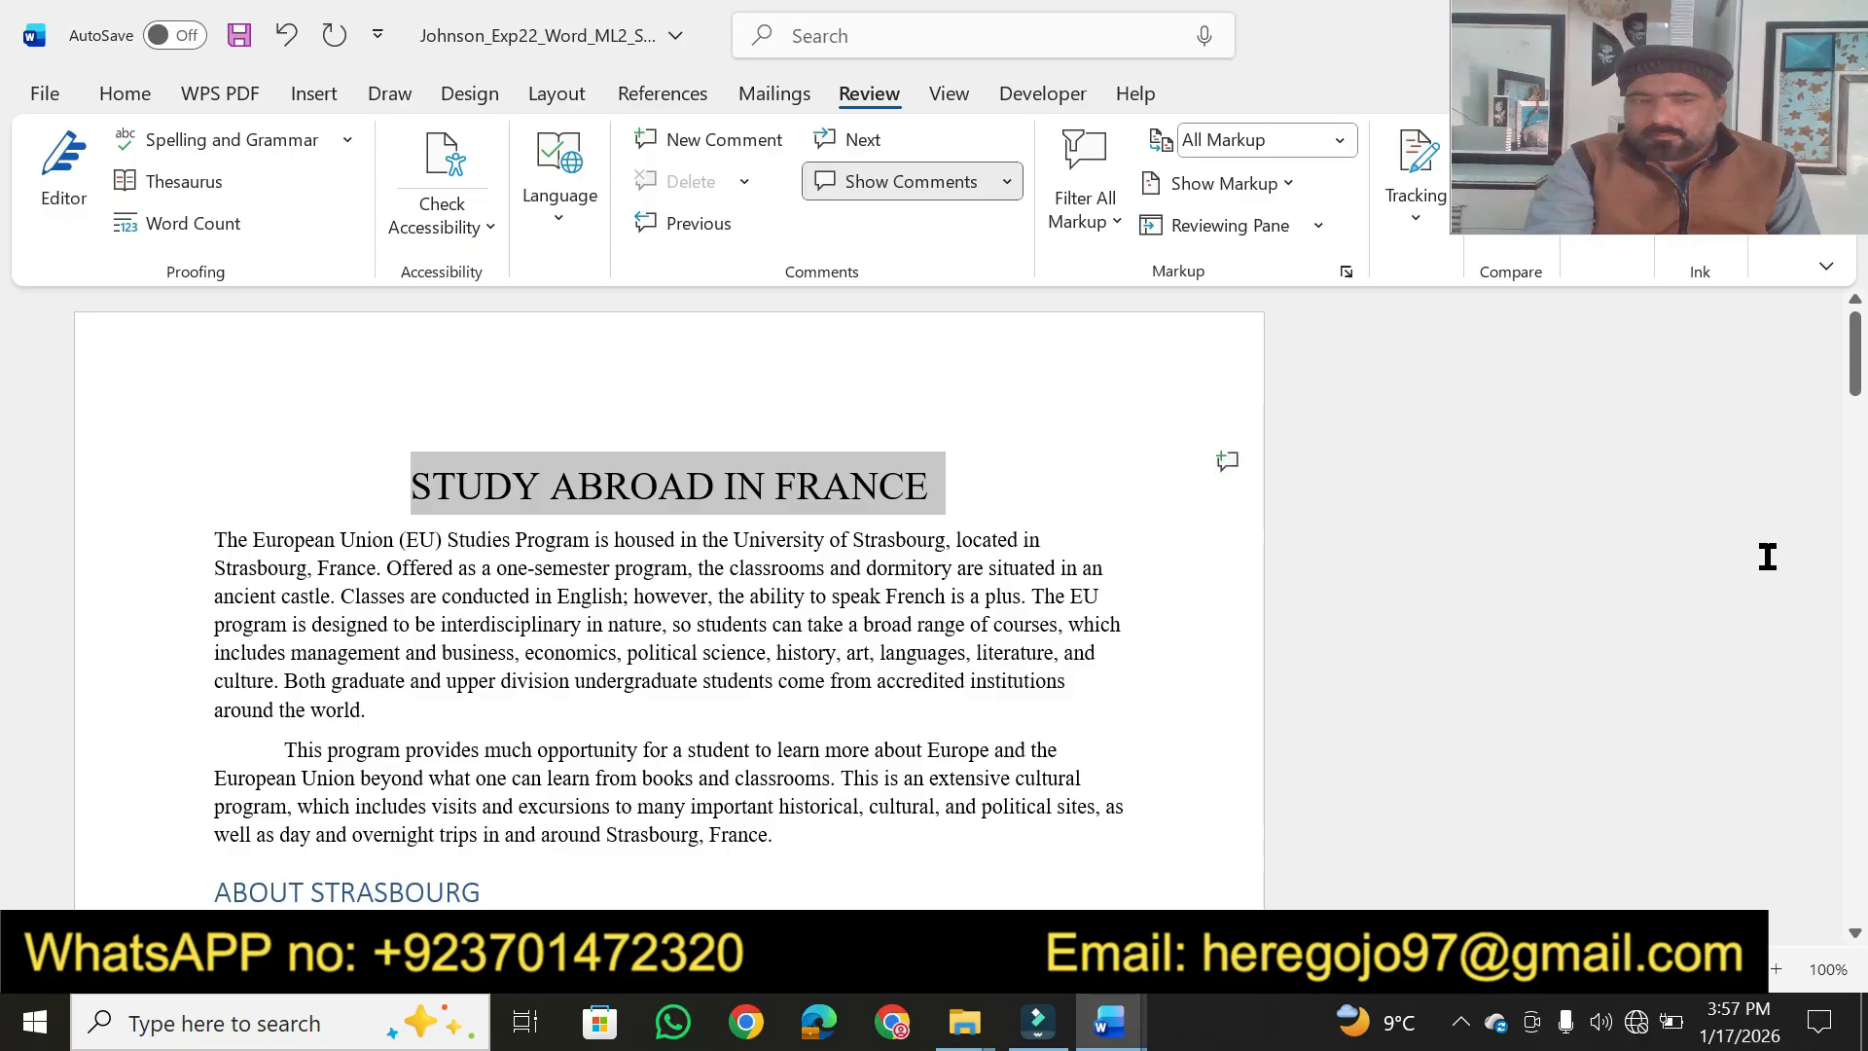
drag(1858, 372, 1838, 572)
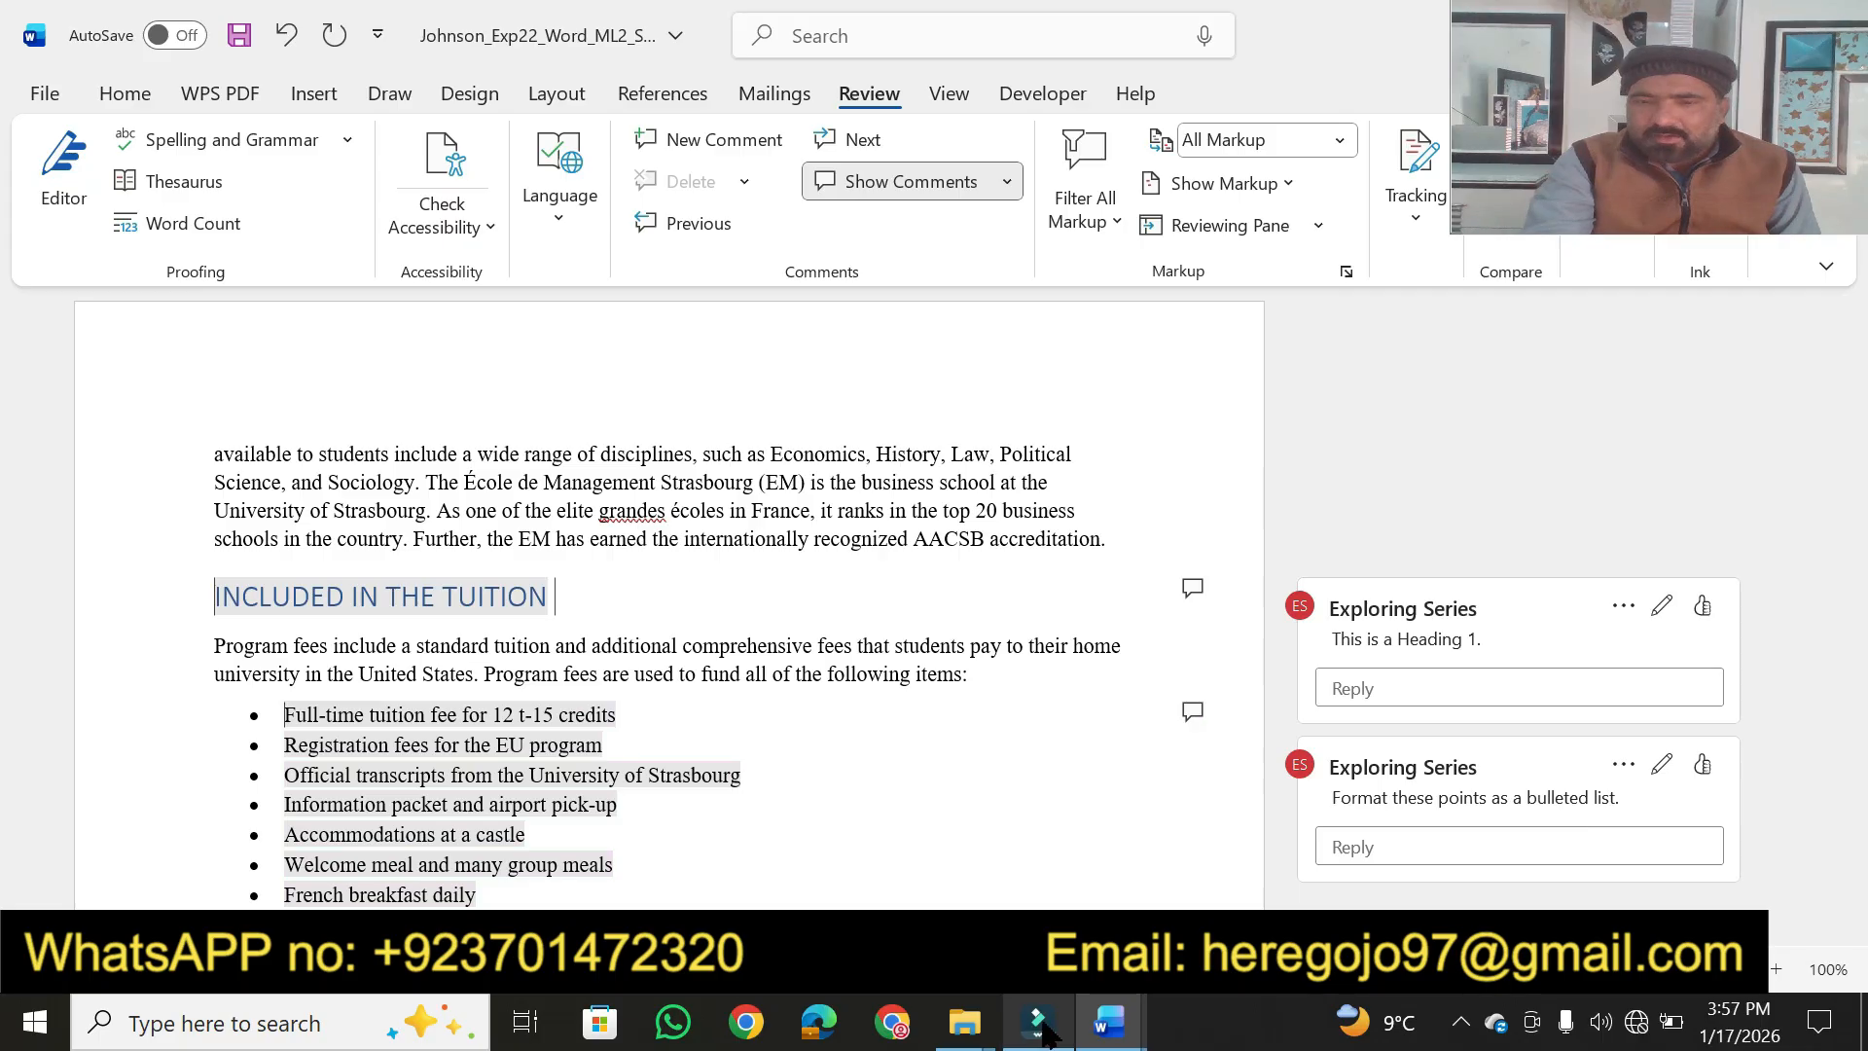
mouse_move(1109, 1029)
mouse_move(953, 856)
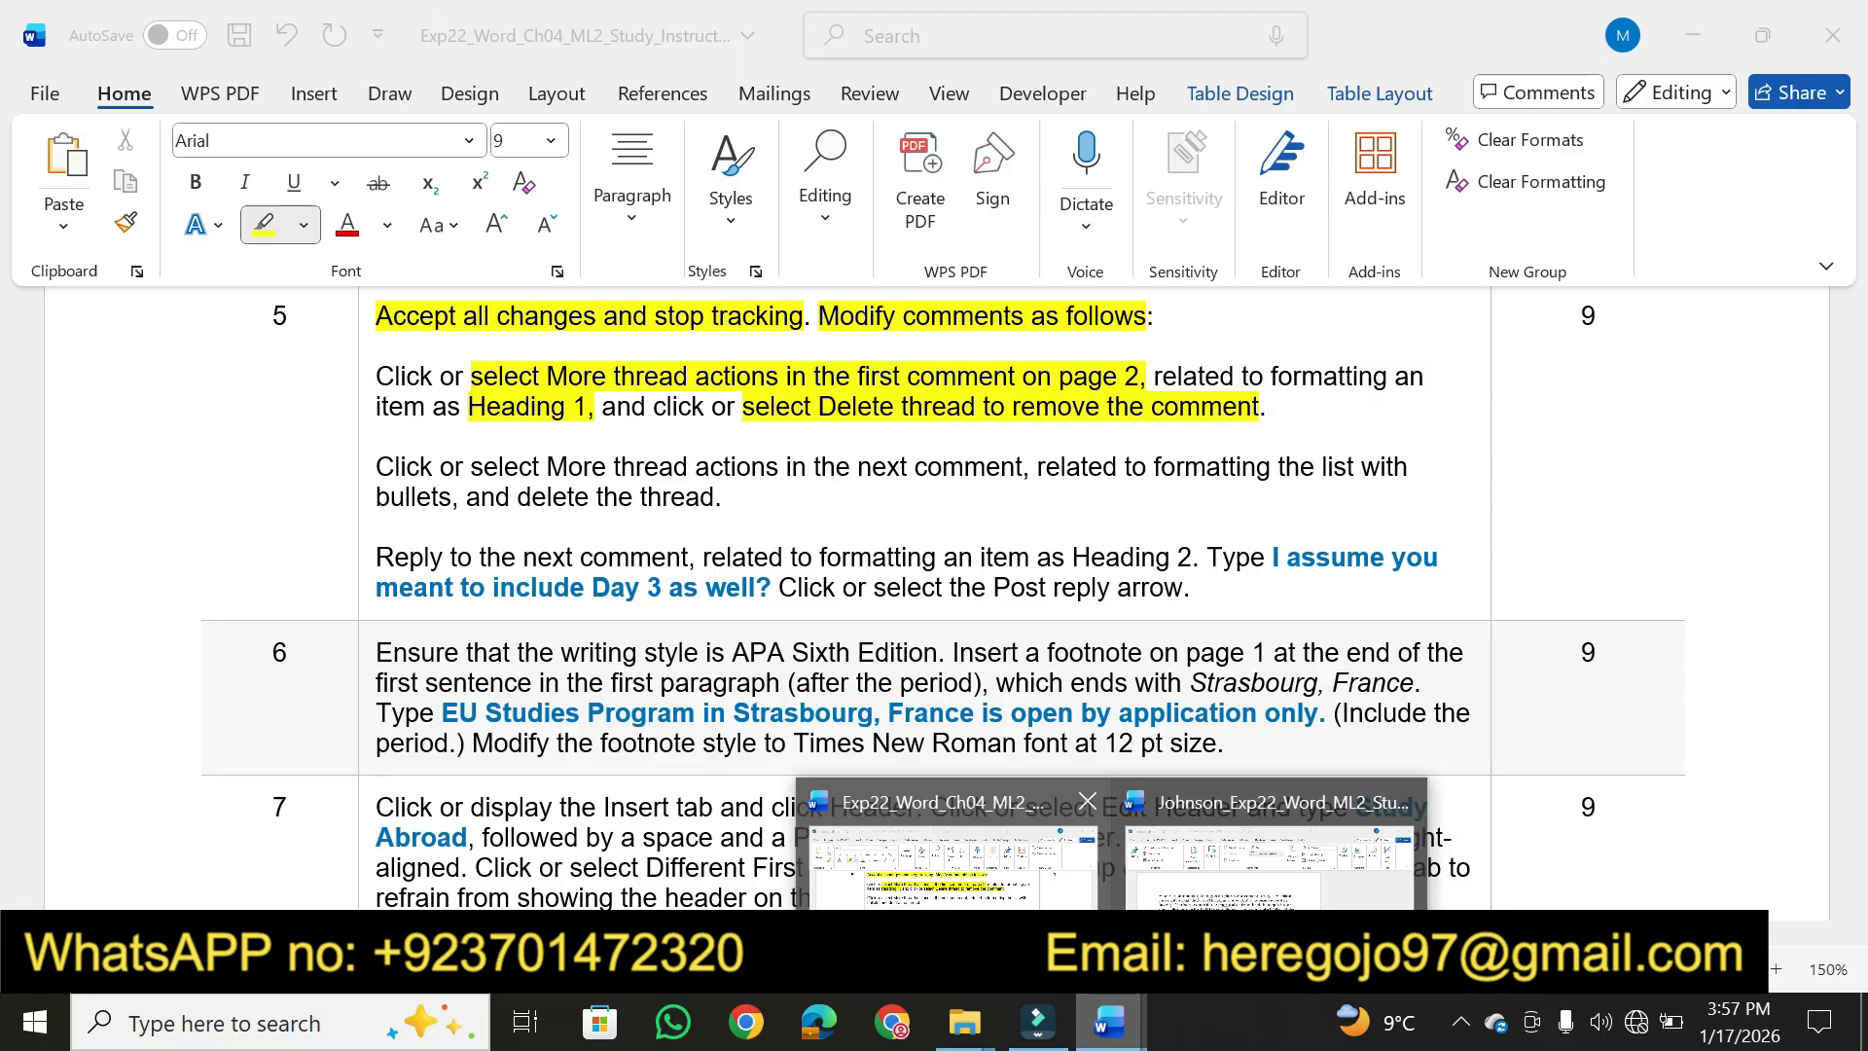
click(1270, 856)
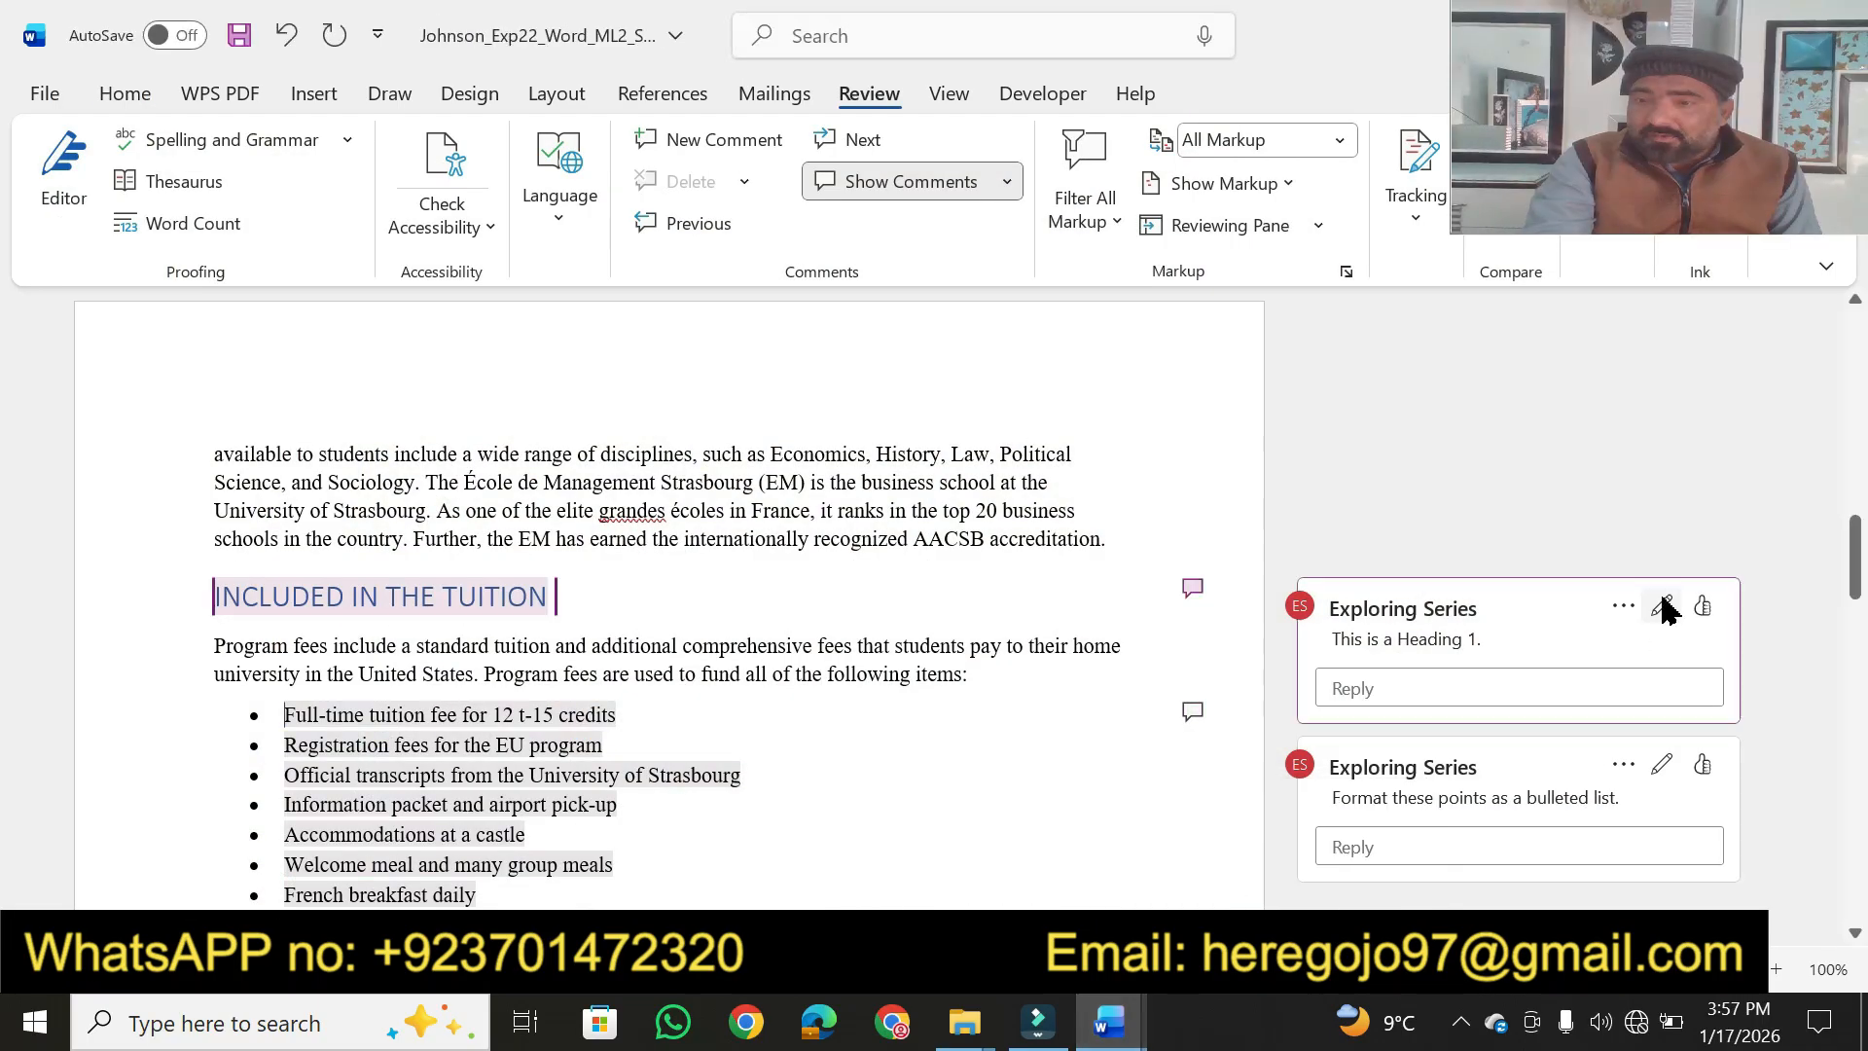
click(1621, 606)
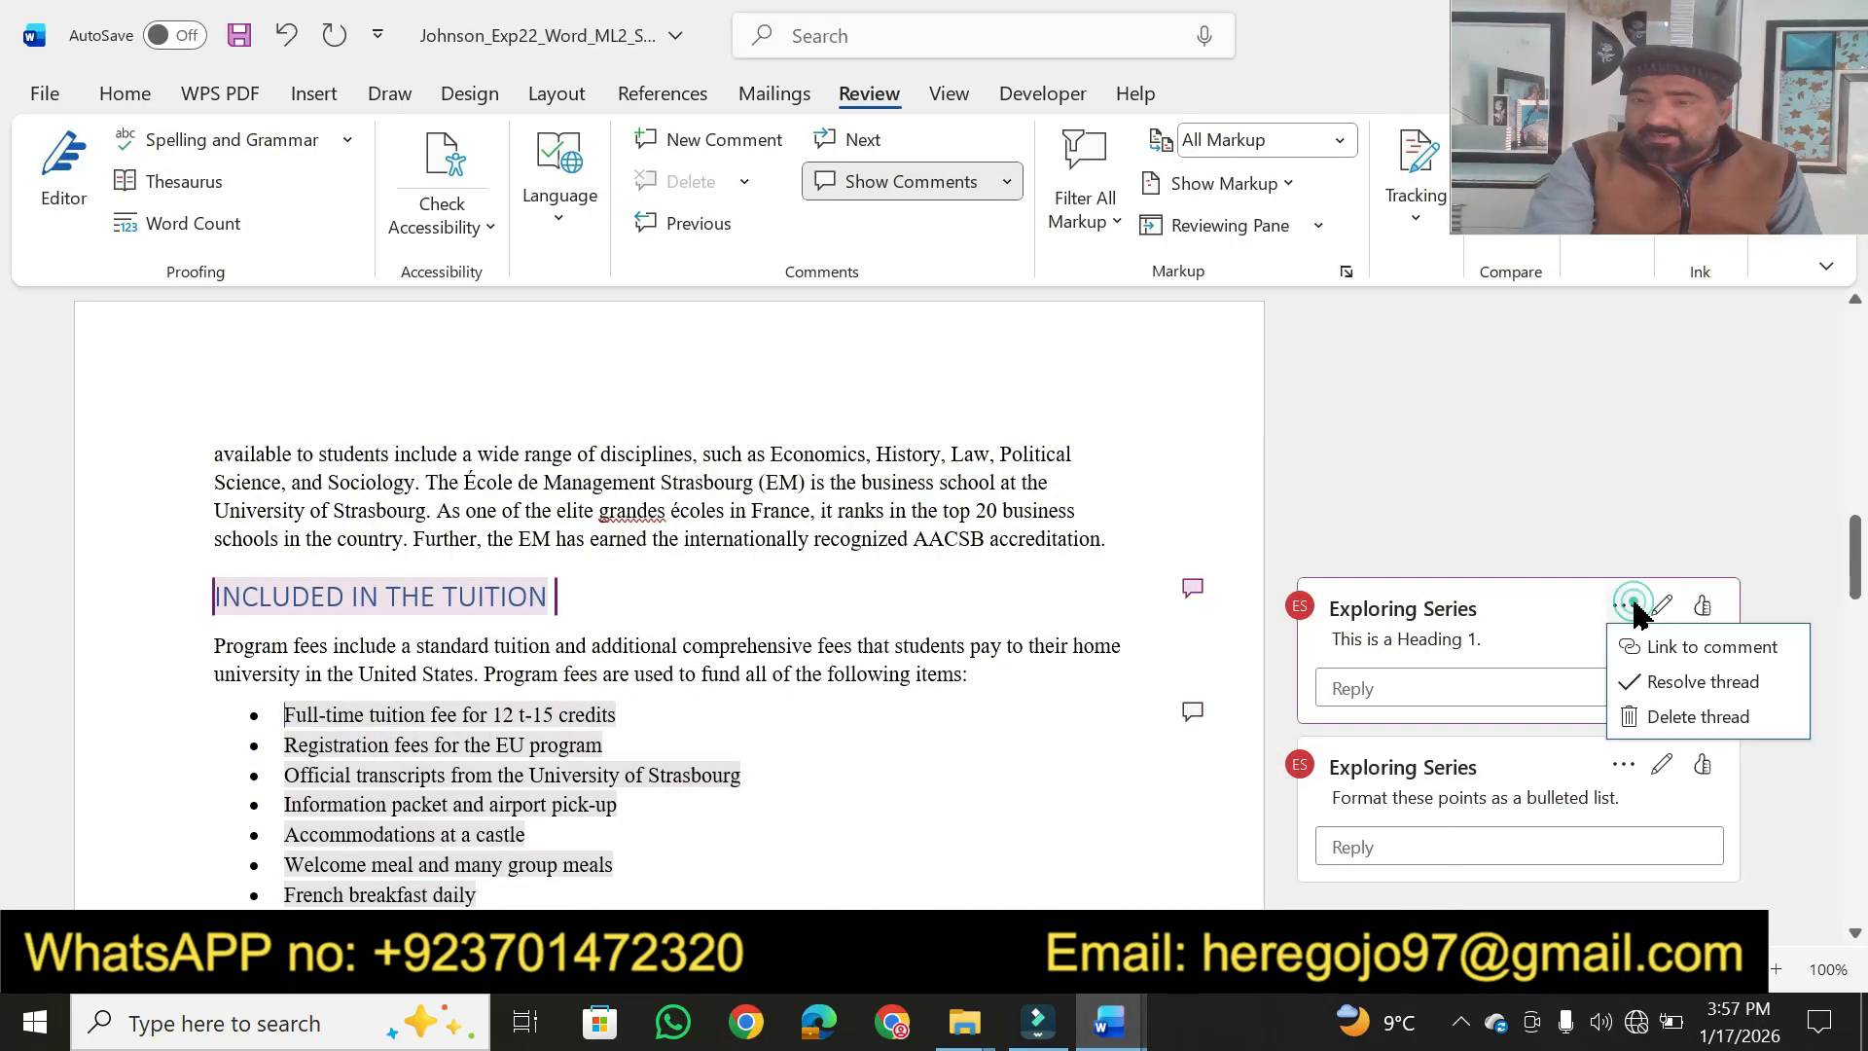
click(1668, 714)
In the instructions document, highlight step 5's "Click or select More thread actions in the next comment" and "formatting the list with bullets, and delete the thread."
click(1106, 1021)
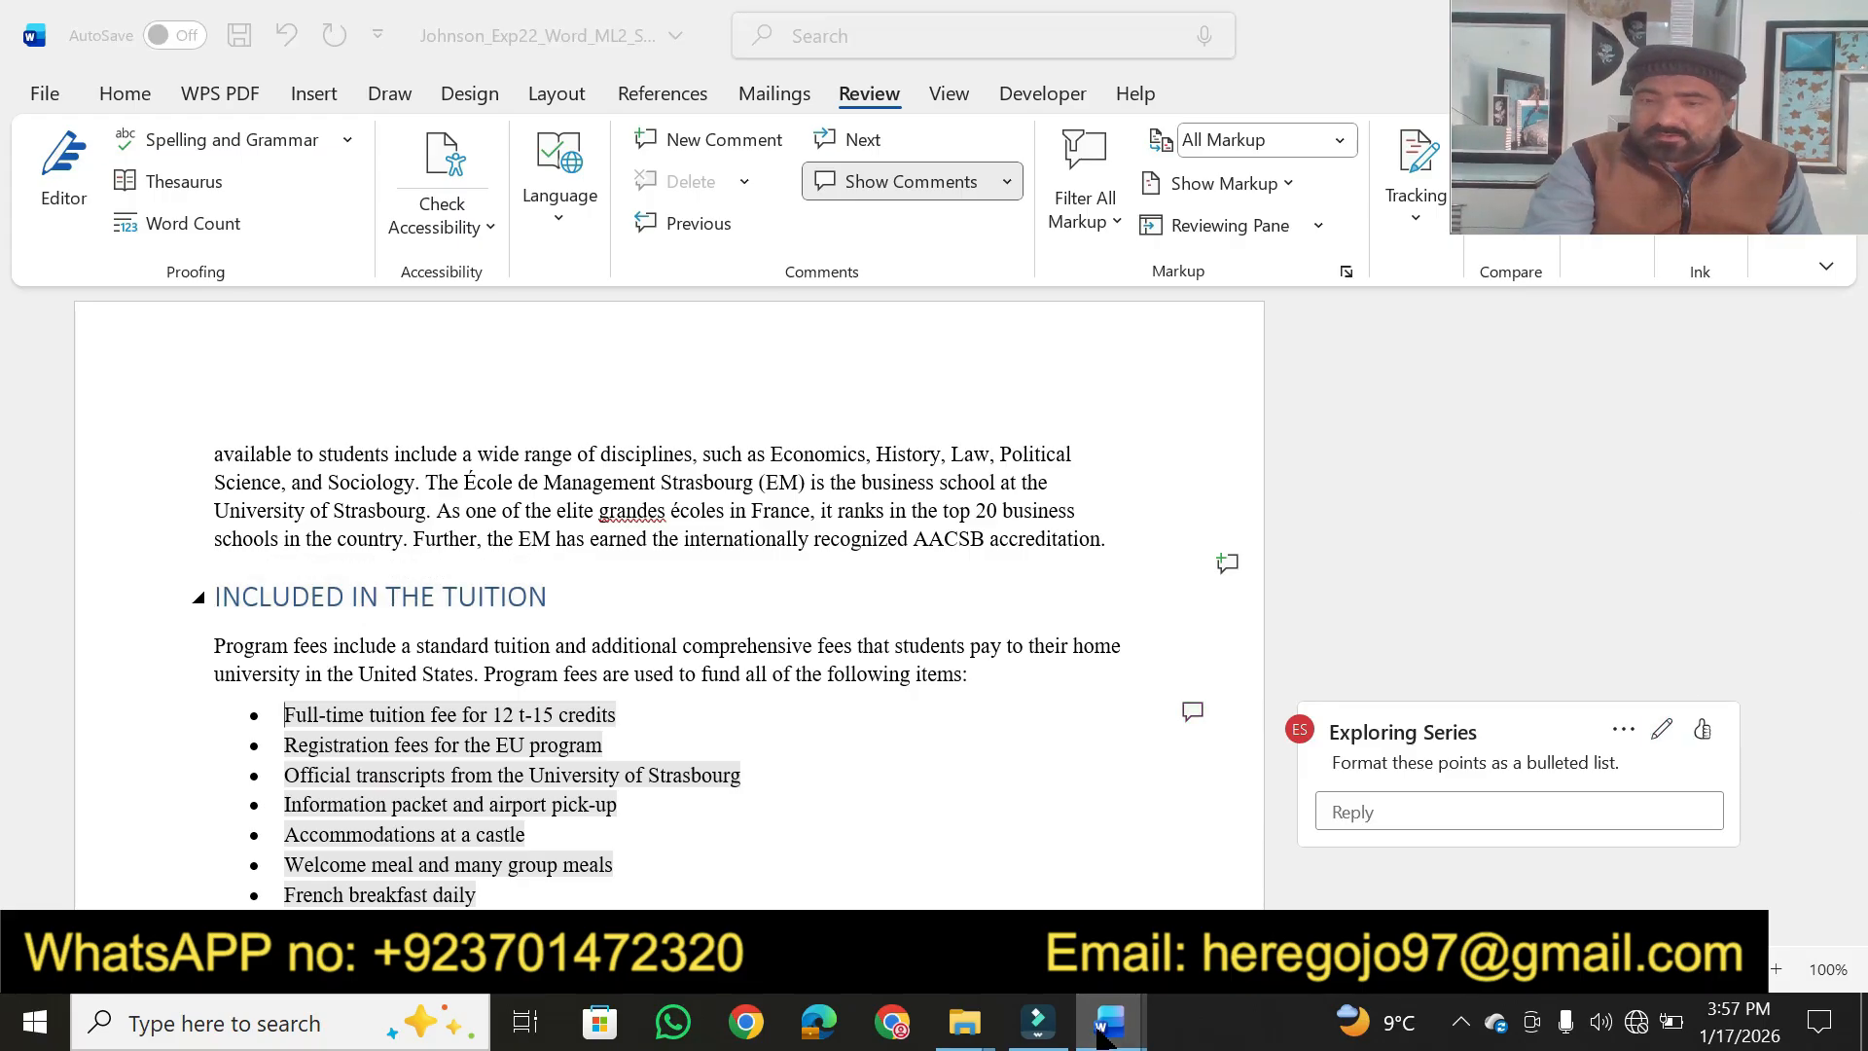
click(942, 856)
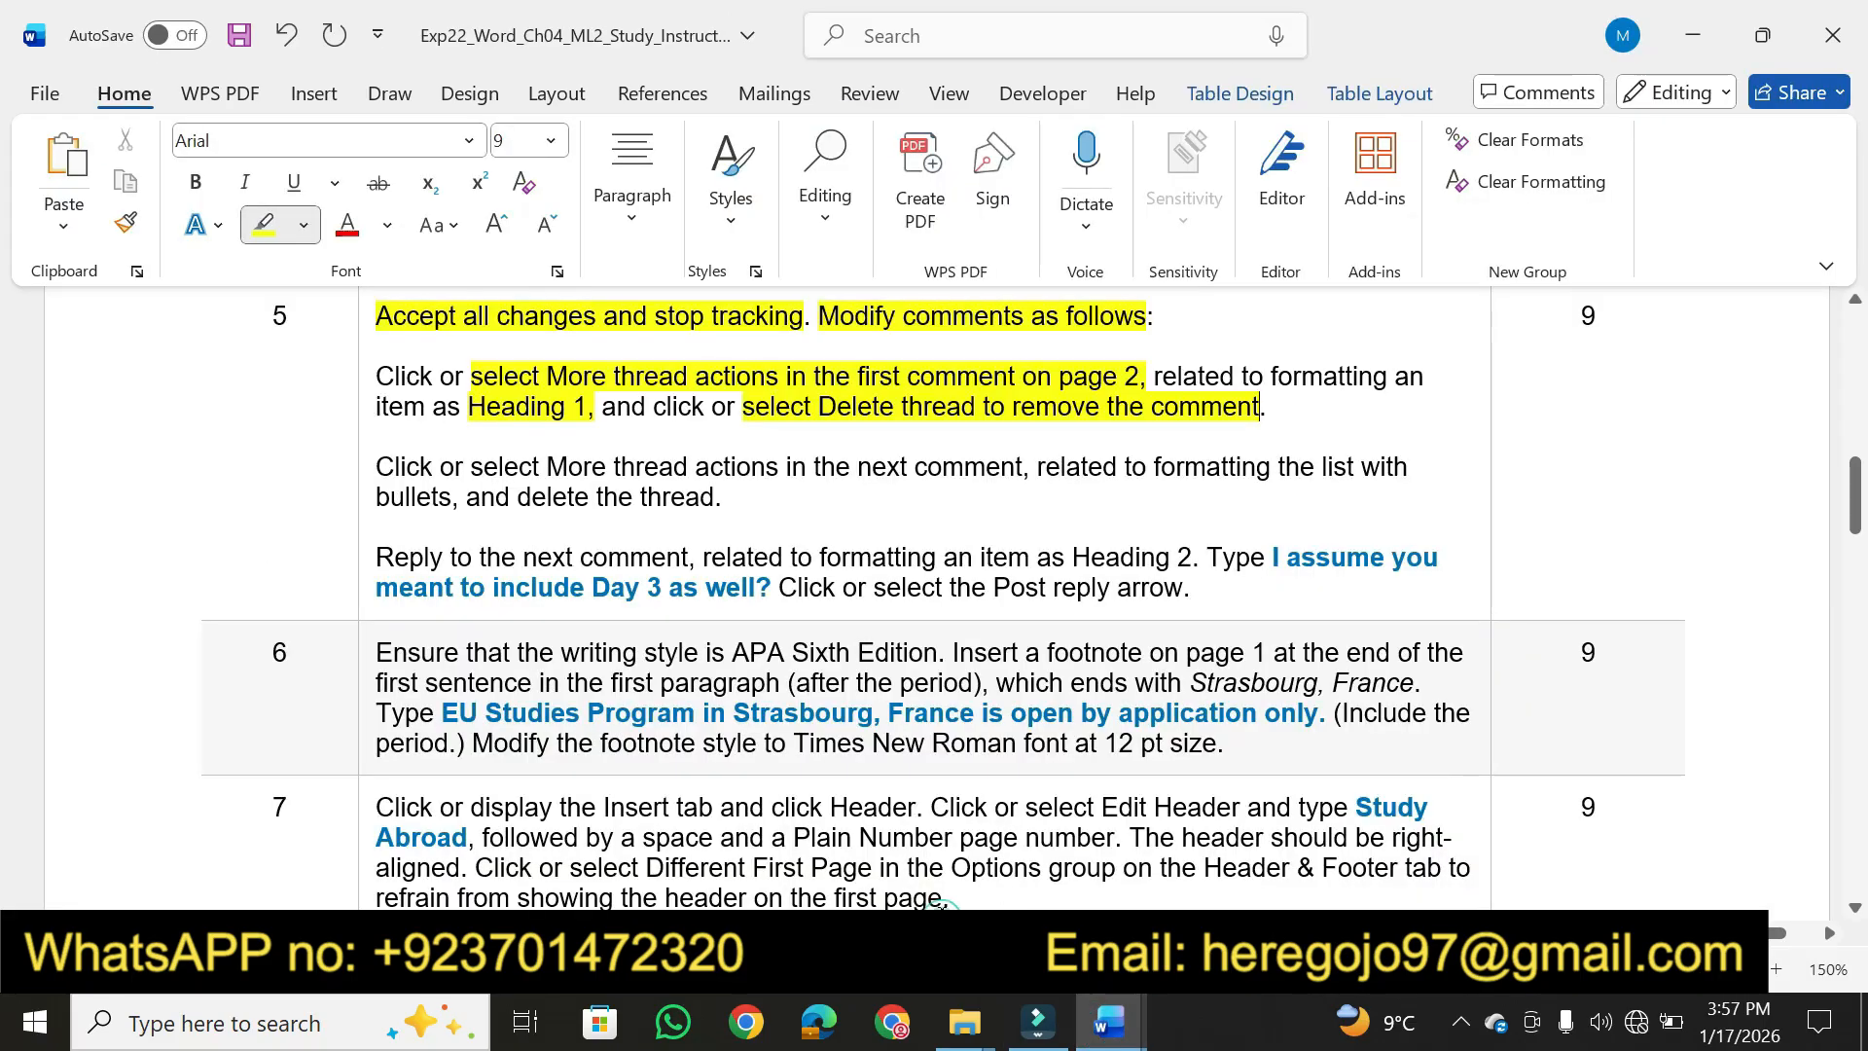
click(385, 468)
drag(564, 467, 1016, 453)
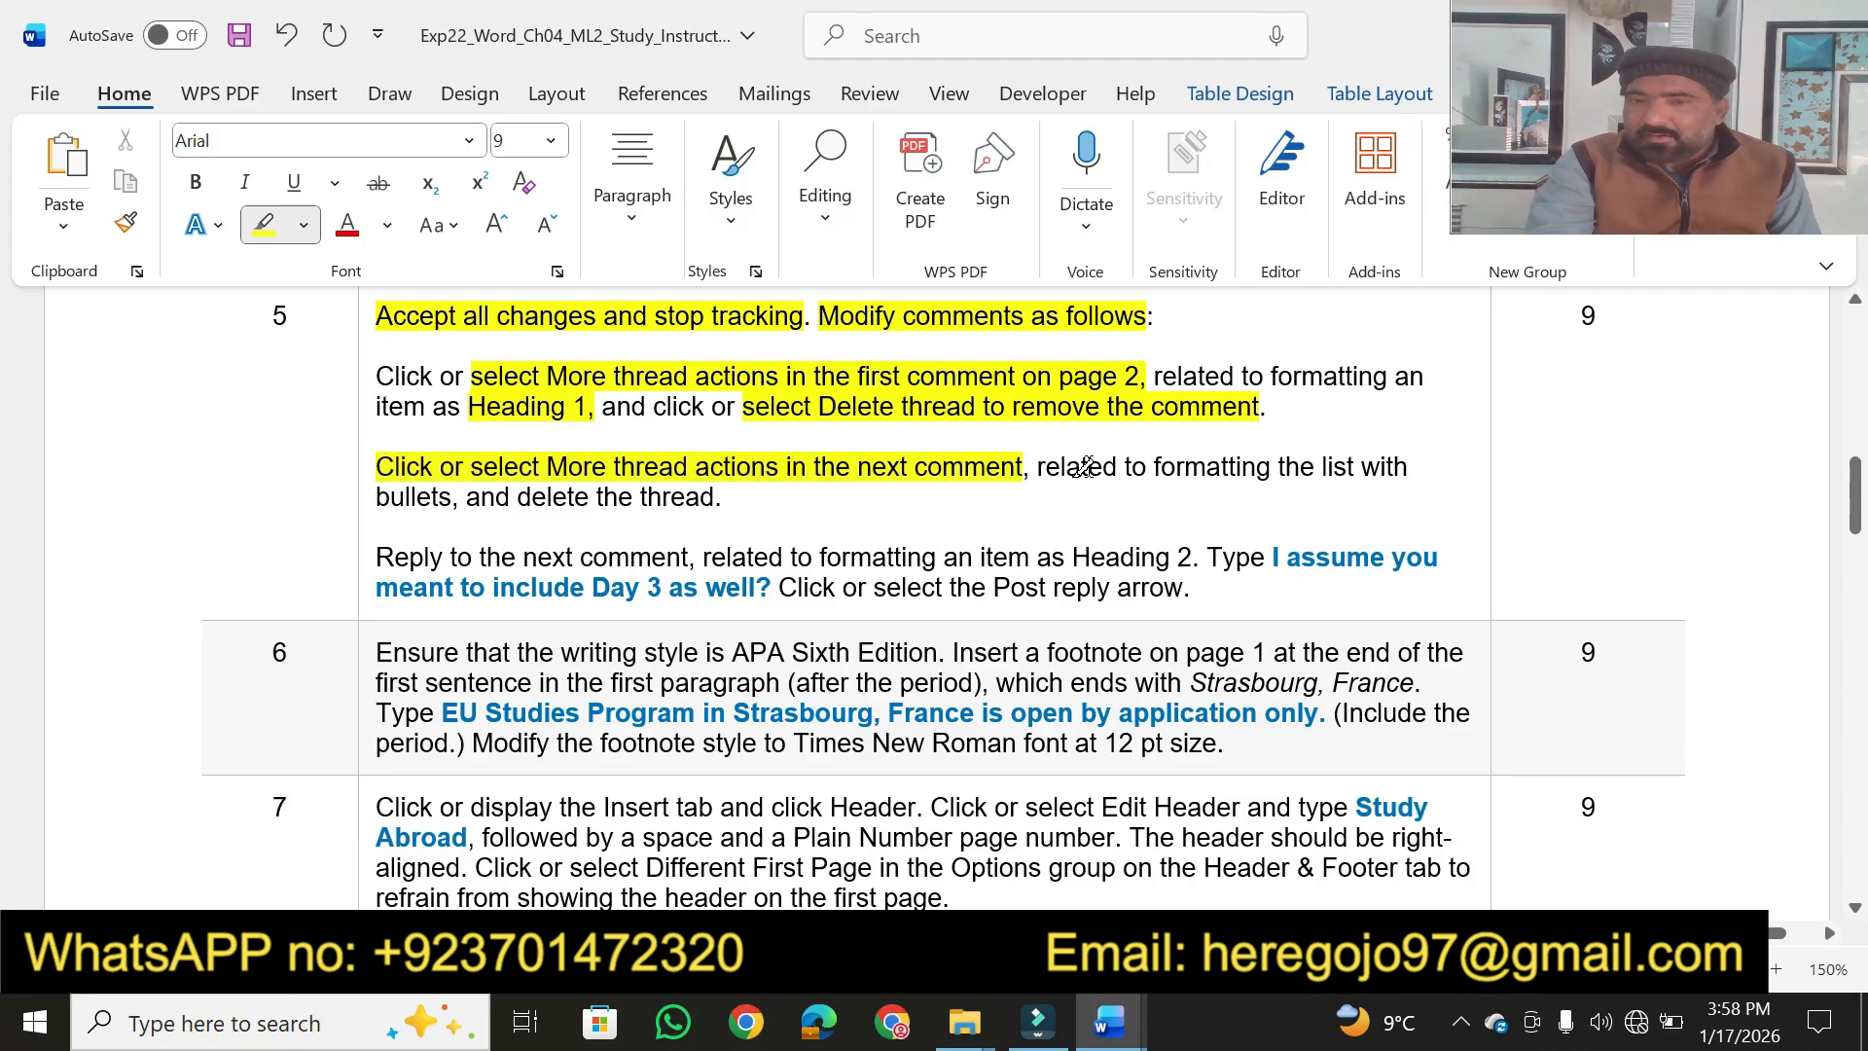
drag(1147, 464, 747, 498)
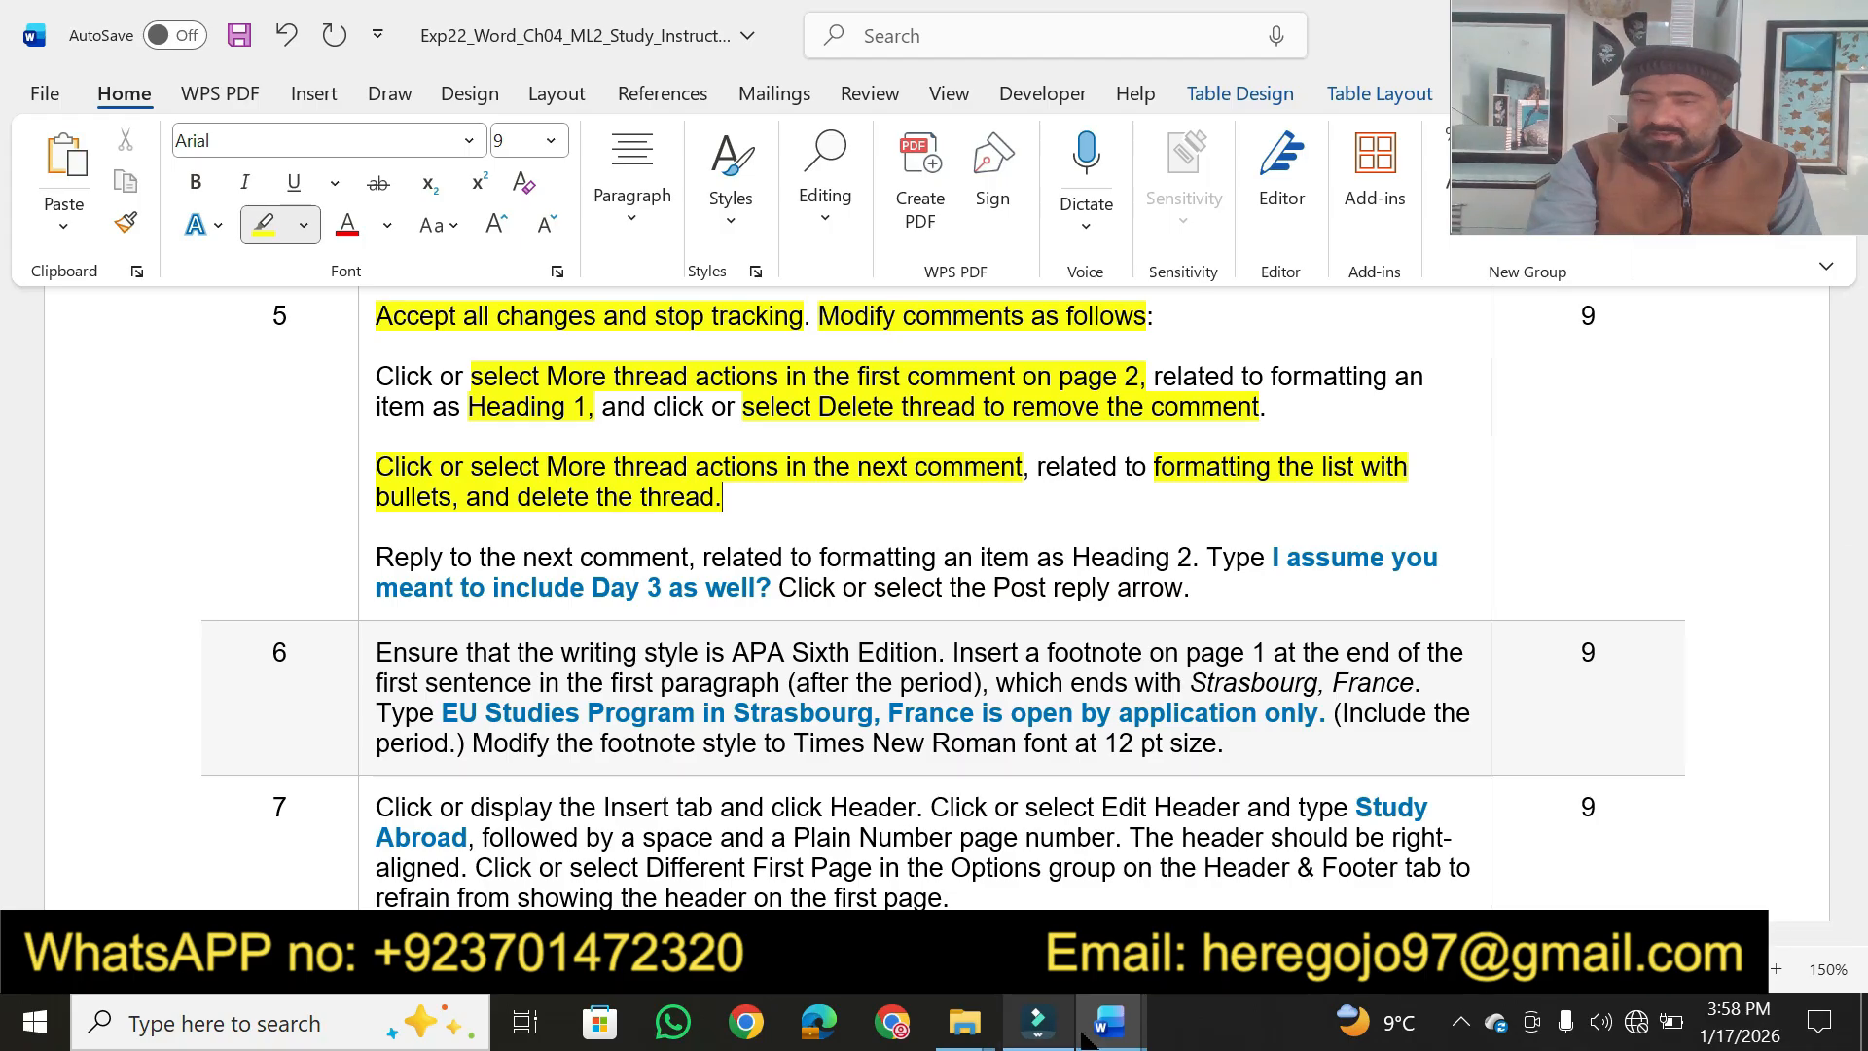
In the student document, delete the comment thread "Format these points as a bulleted list." attached to the program fees list
mouse_move(1109, 1021)
click(1274, 844)
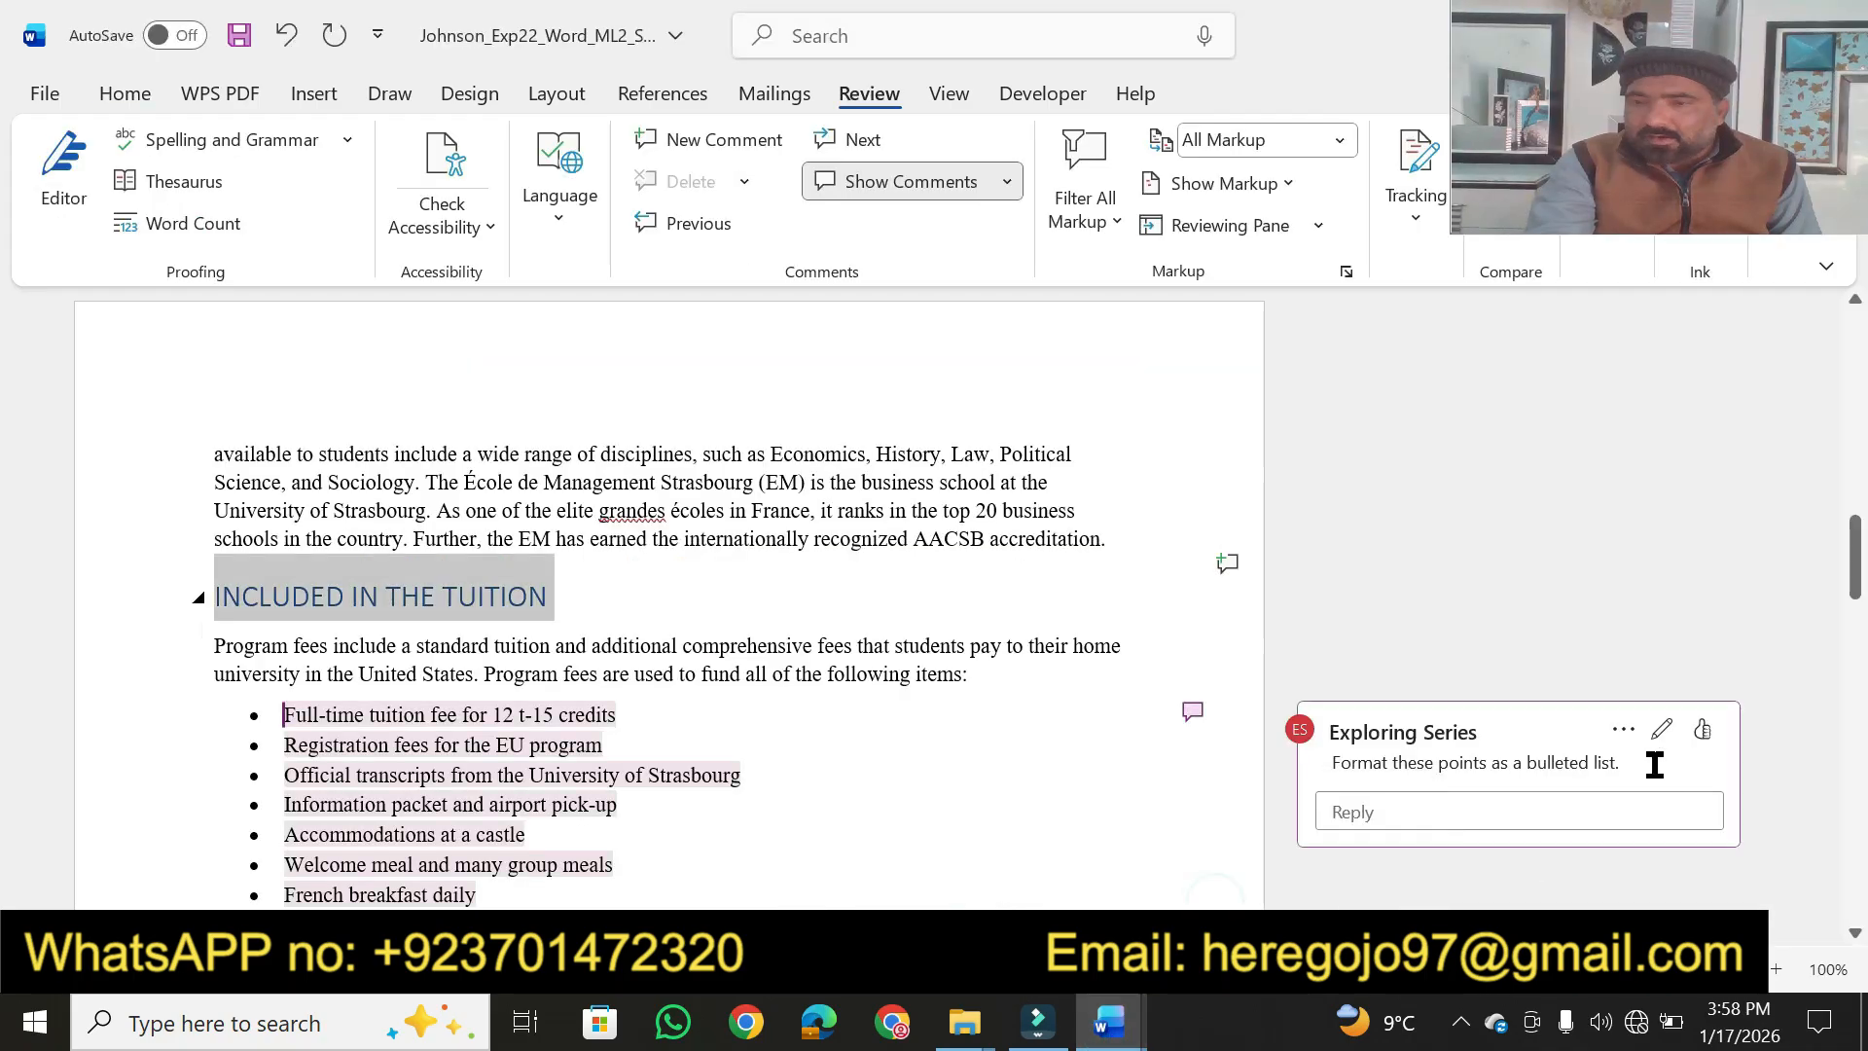
click(1622, 730)
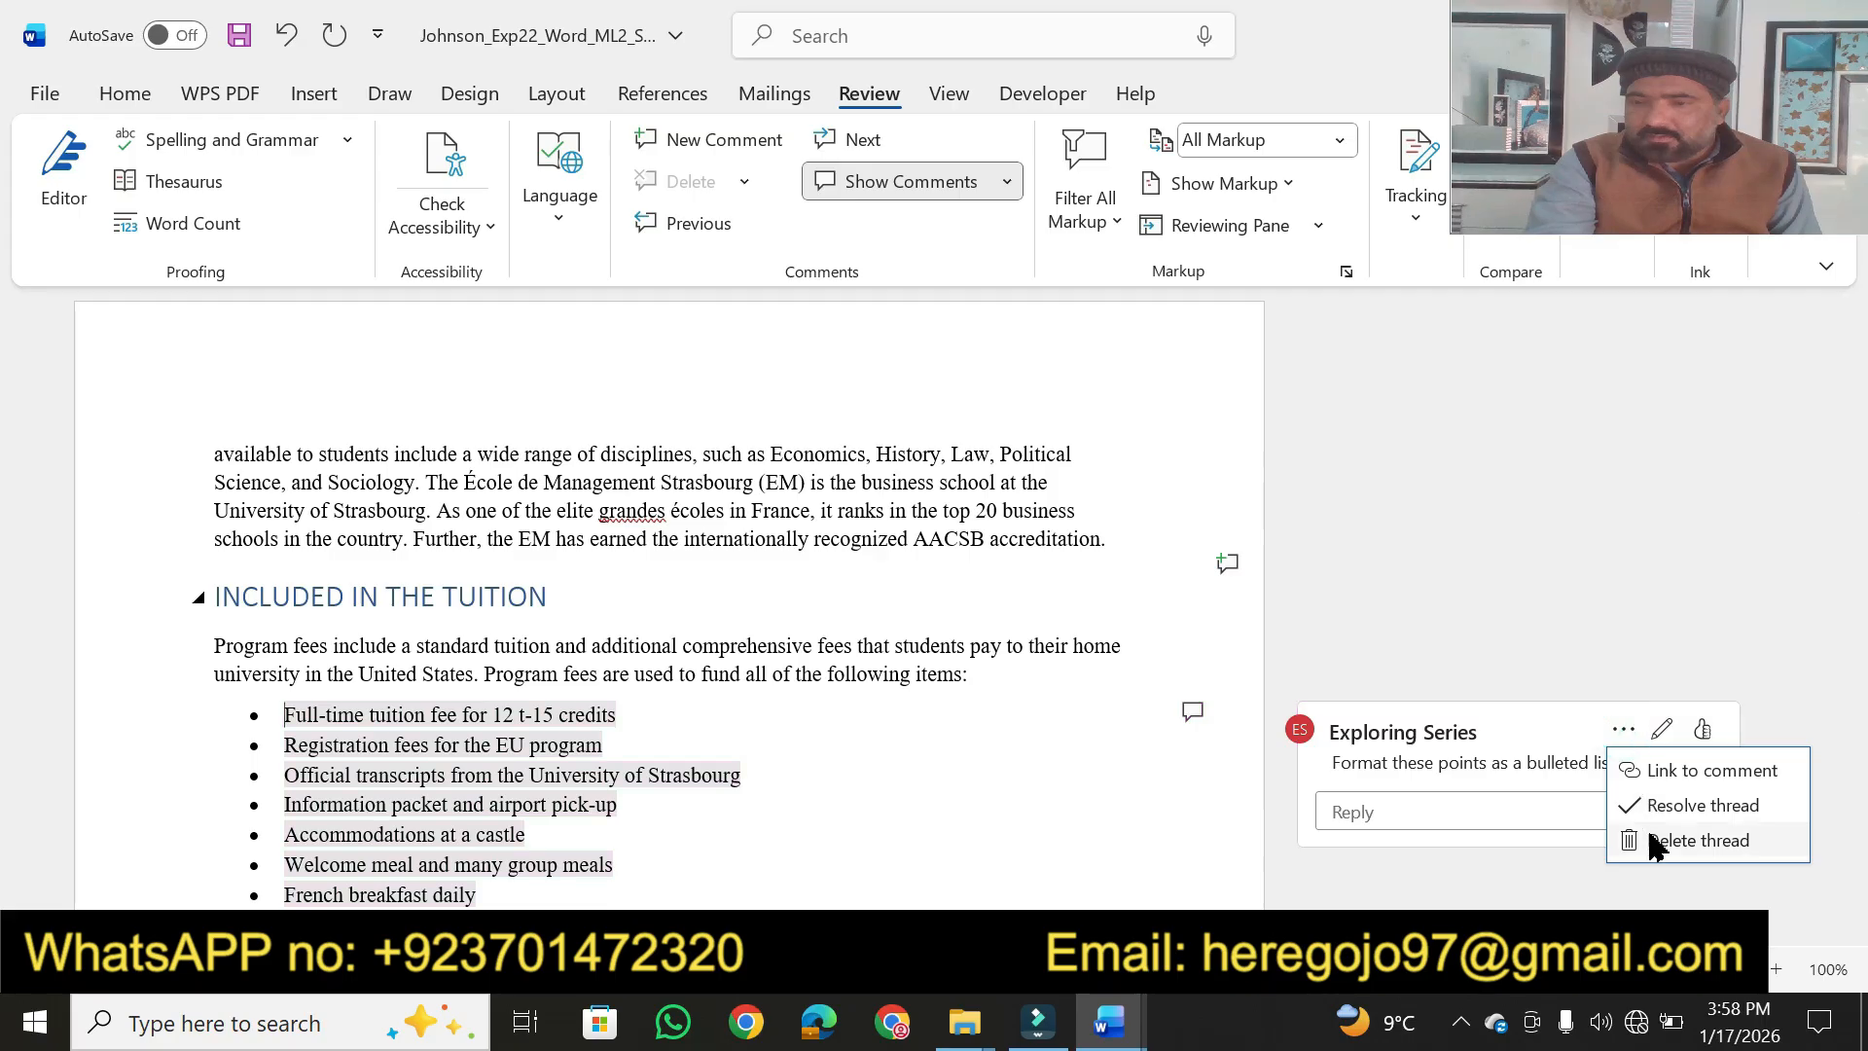
click(1650, 838)
In the instructions document, highlight step 5's "to the next comment" and "to formatting an item as Heading 2. Type", and copy the blue reply text
mouse_move(1114, 1024)
click(948, 847)
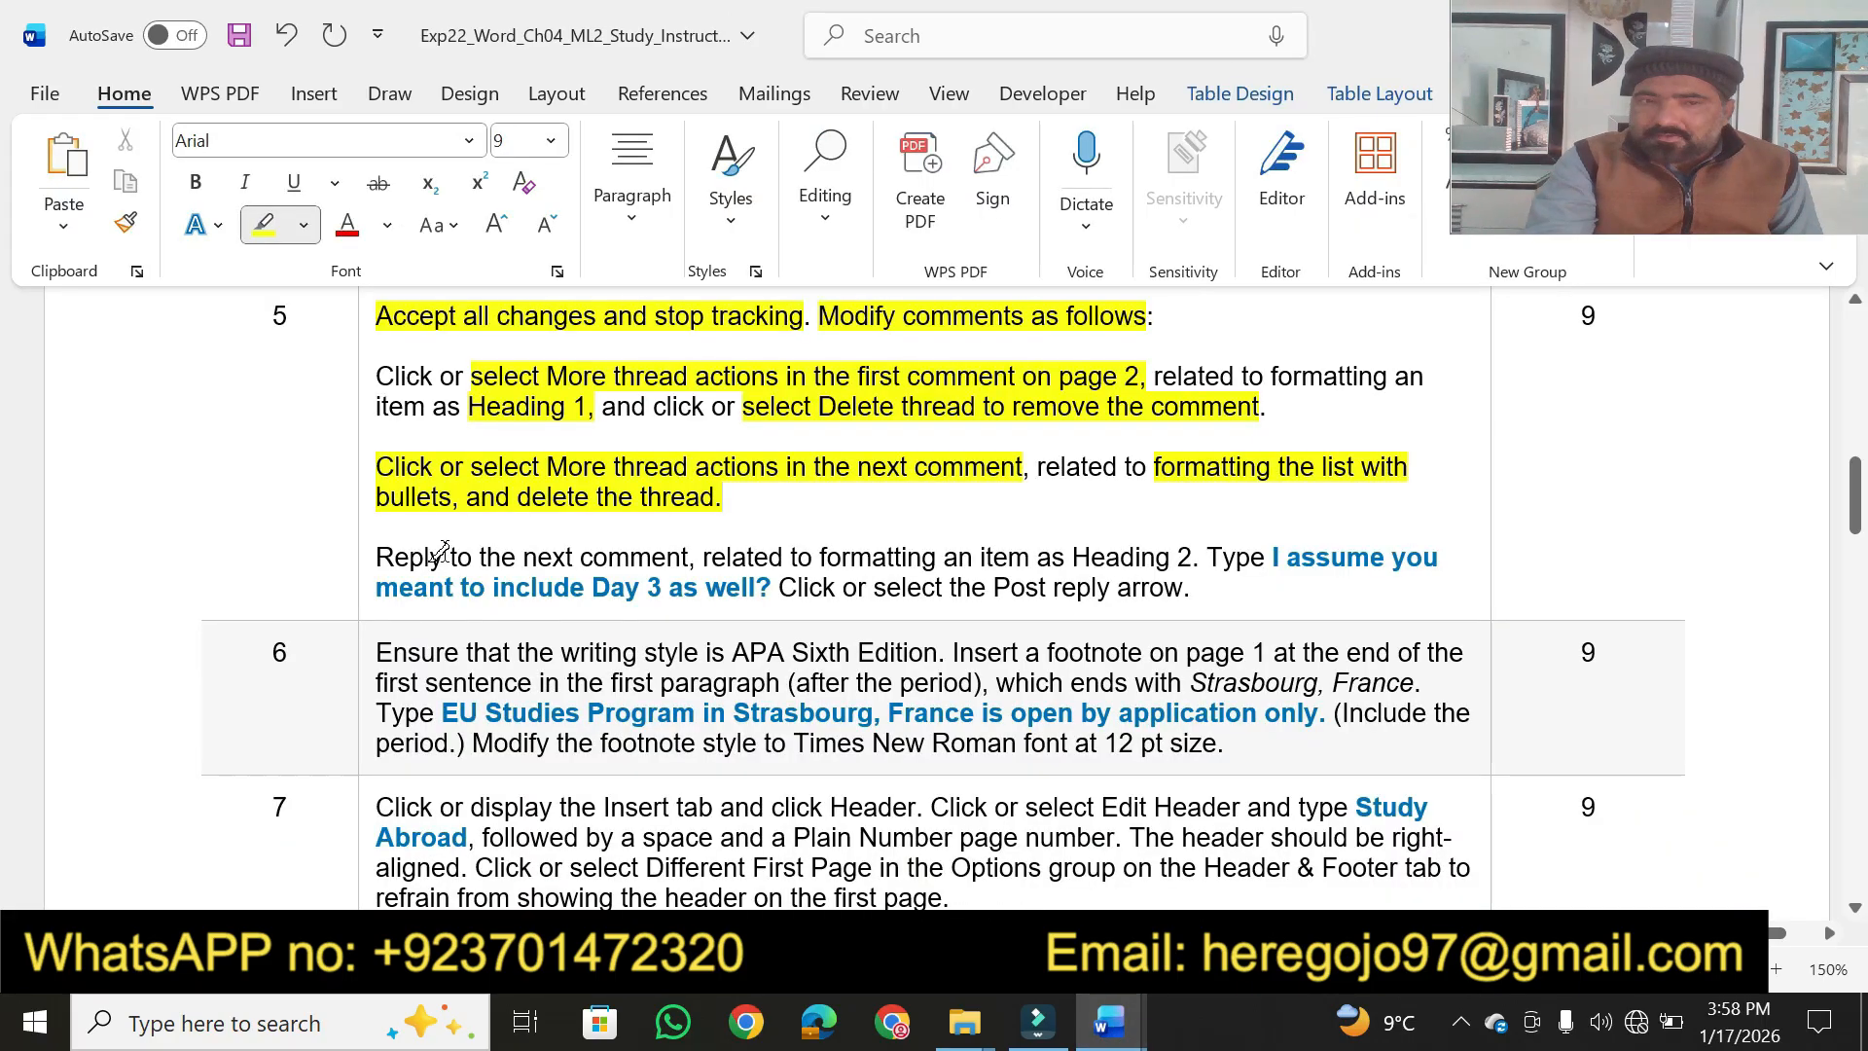
drag(454, 554, 1226, 553)
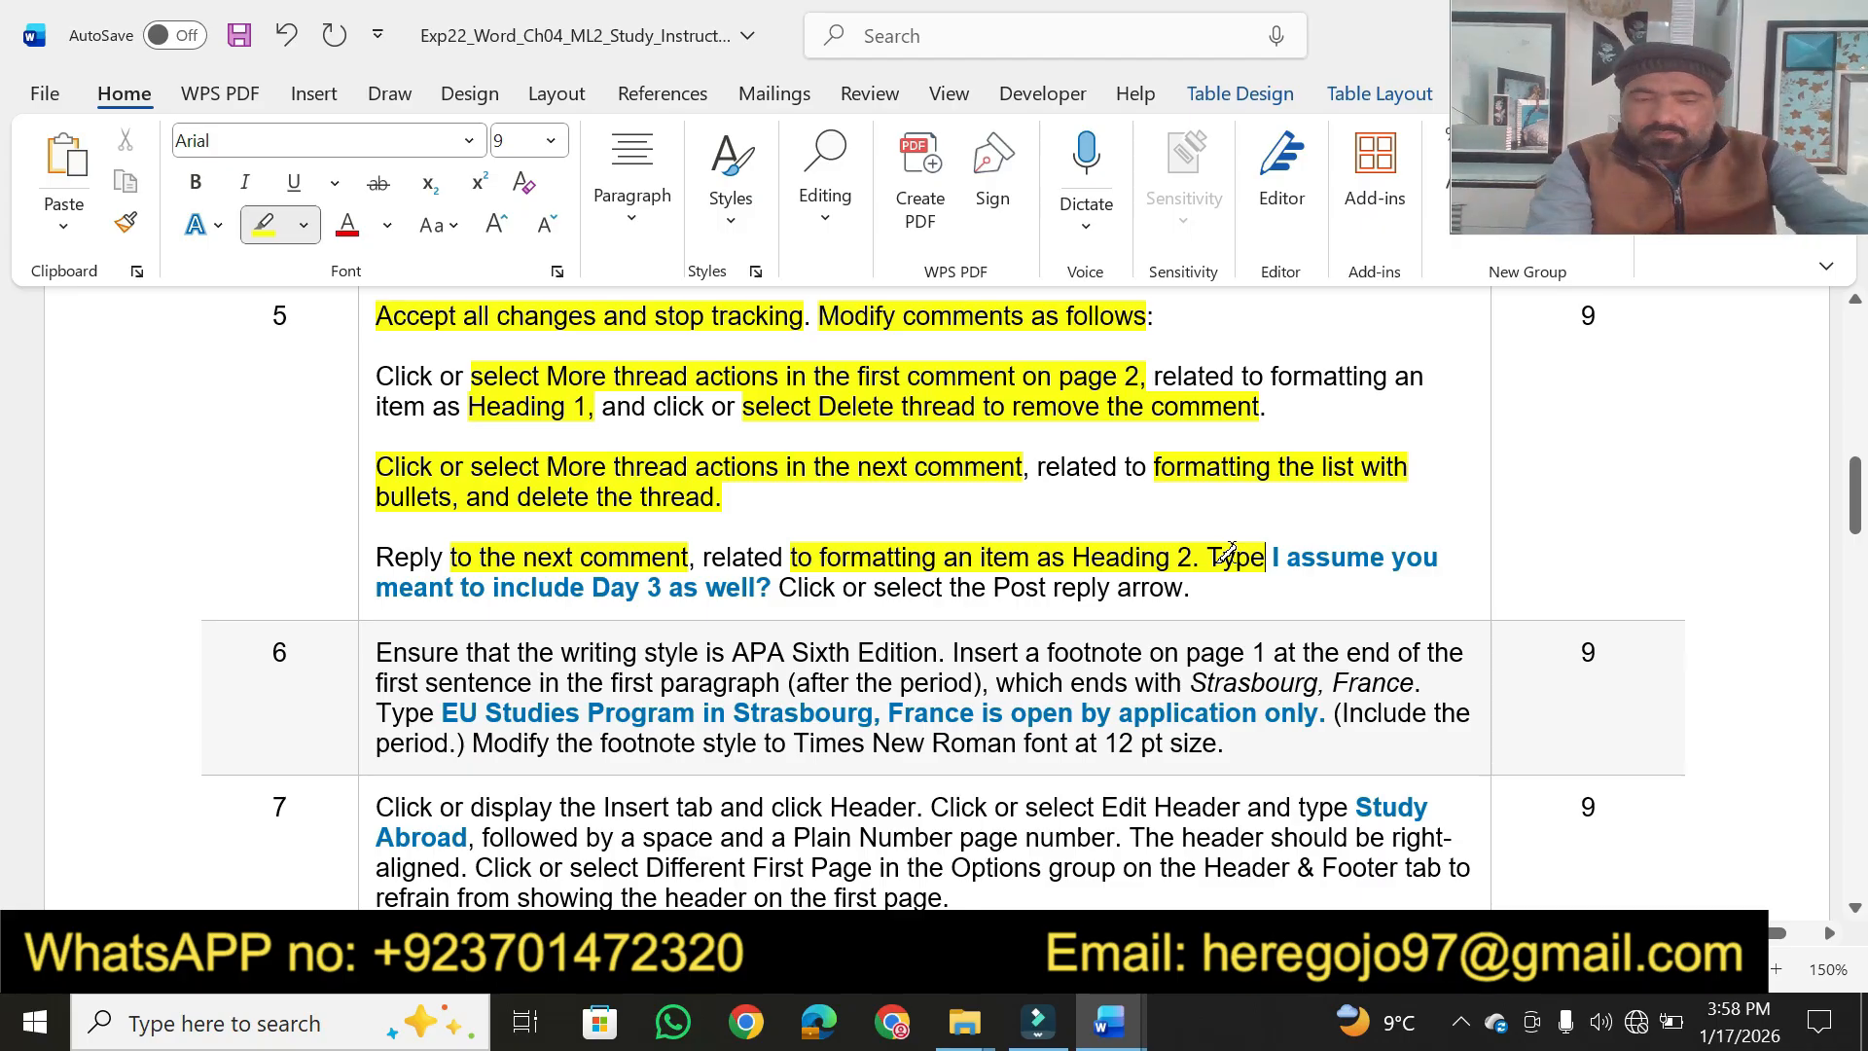
key(Escape)
drag(1266, 561, 773, 584)
key(ctrl+c)
click(1257, 579)
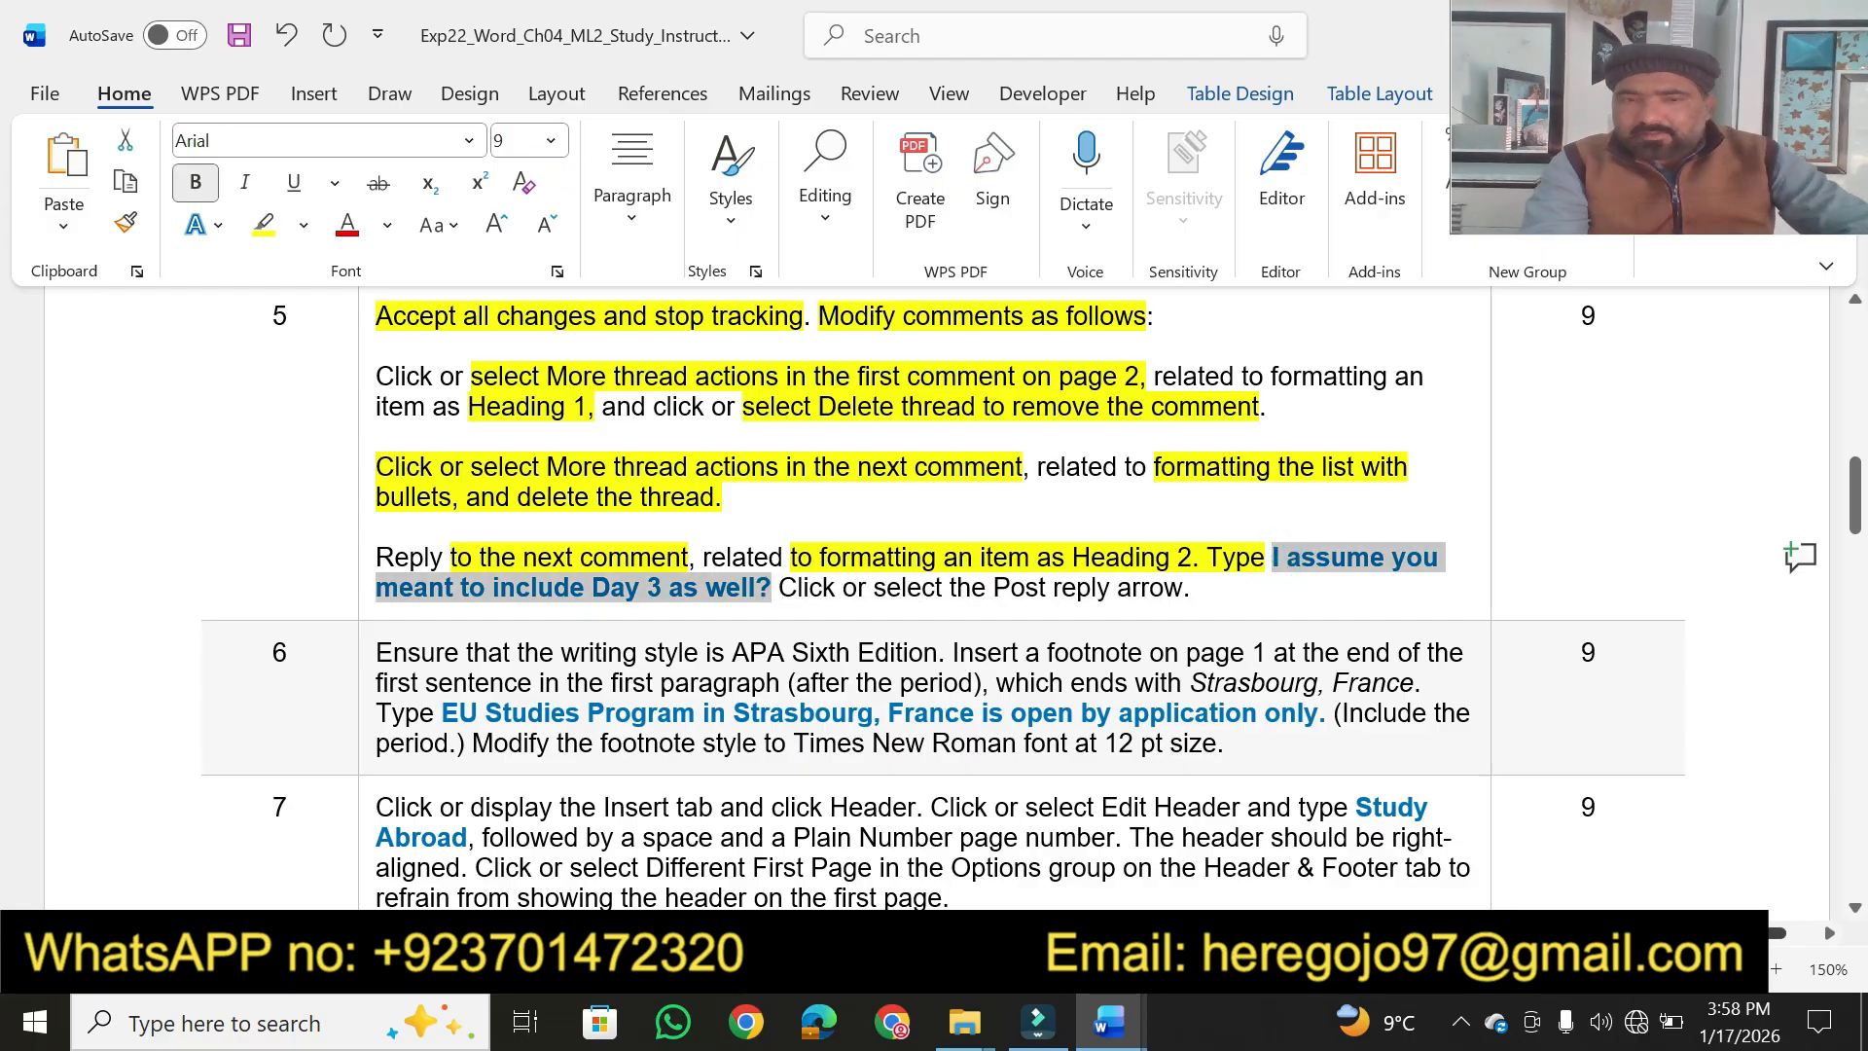
In the student document, post the reply "I assume you meant to include Day 3 as well?" to the Day 1 heading's Heading 2 comment
mouse_move(1106, 1041)
click(1253, 876)
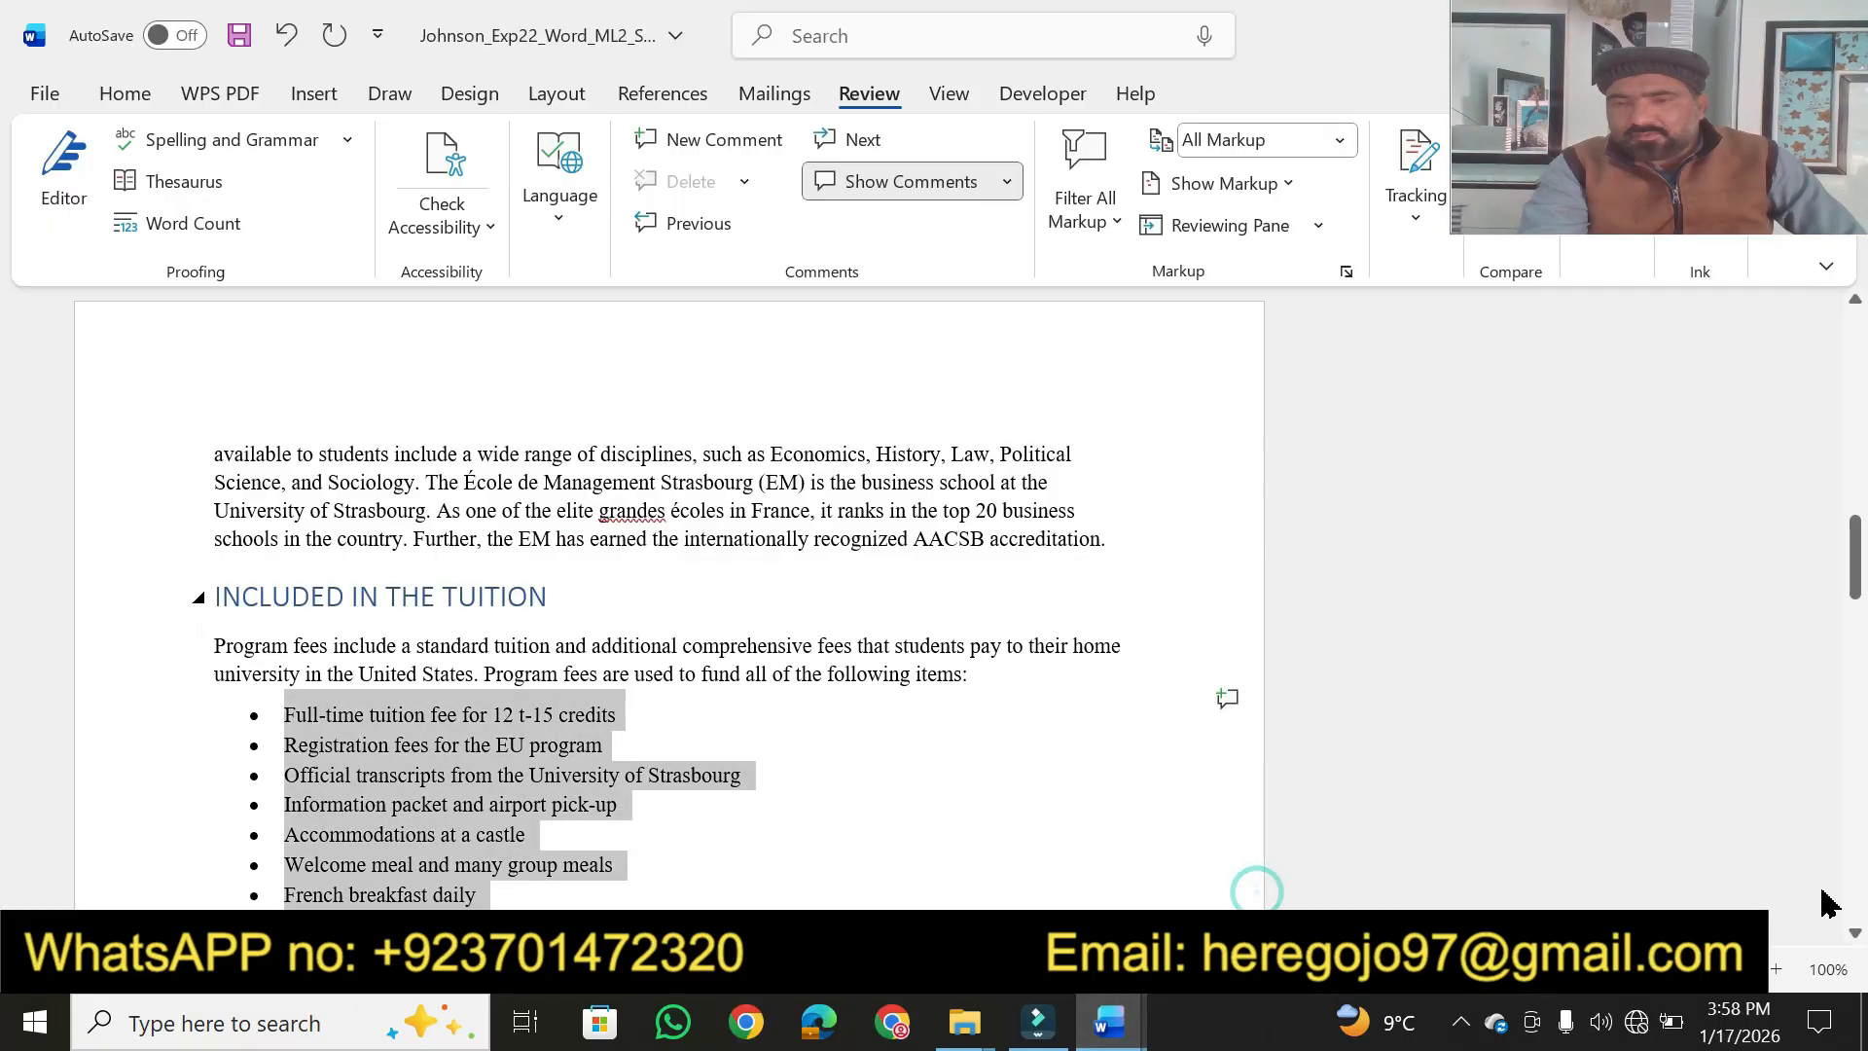
scroll(1854, 939, down, 3)
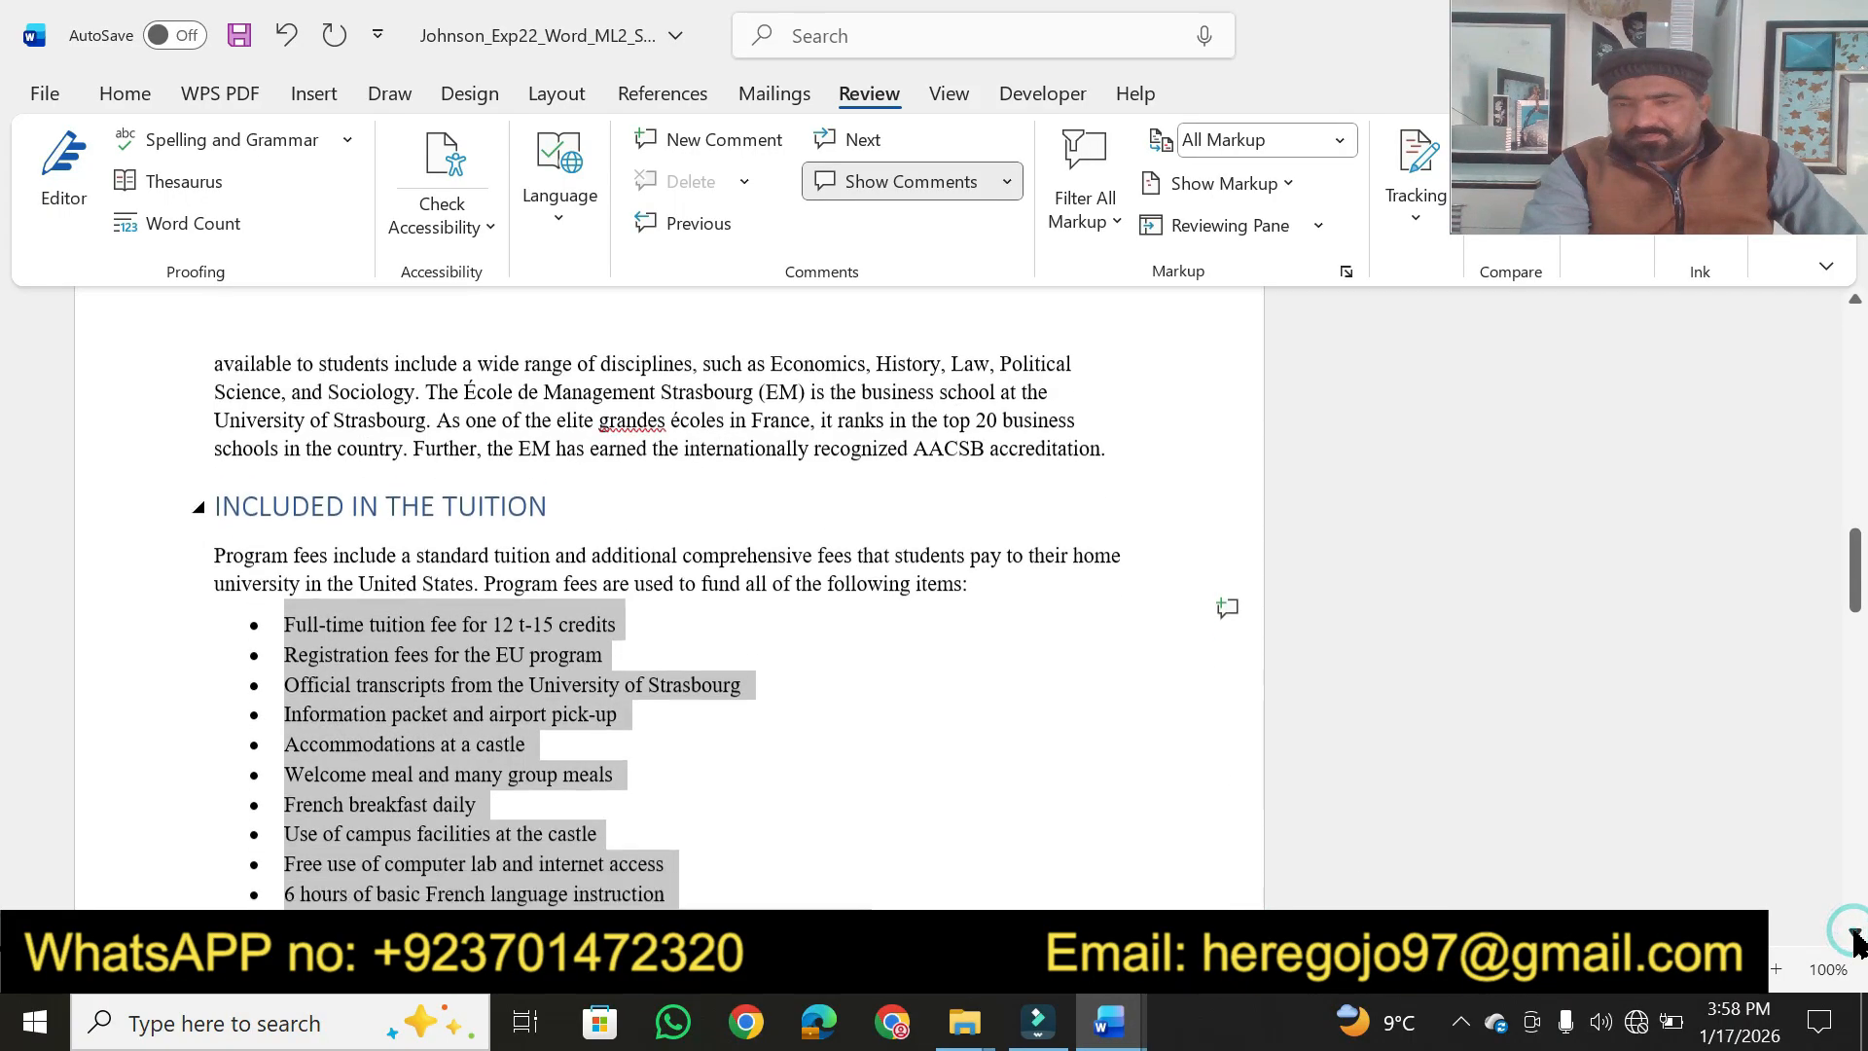
scroll(1854, 939, down, 4)
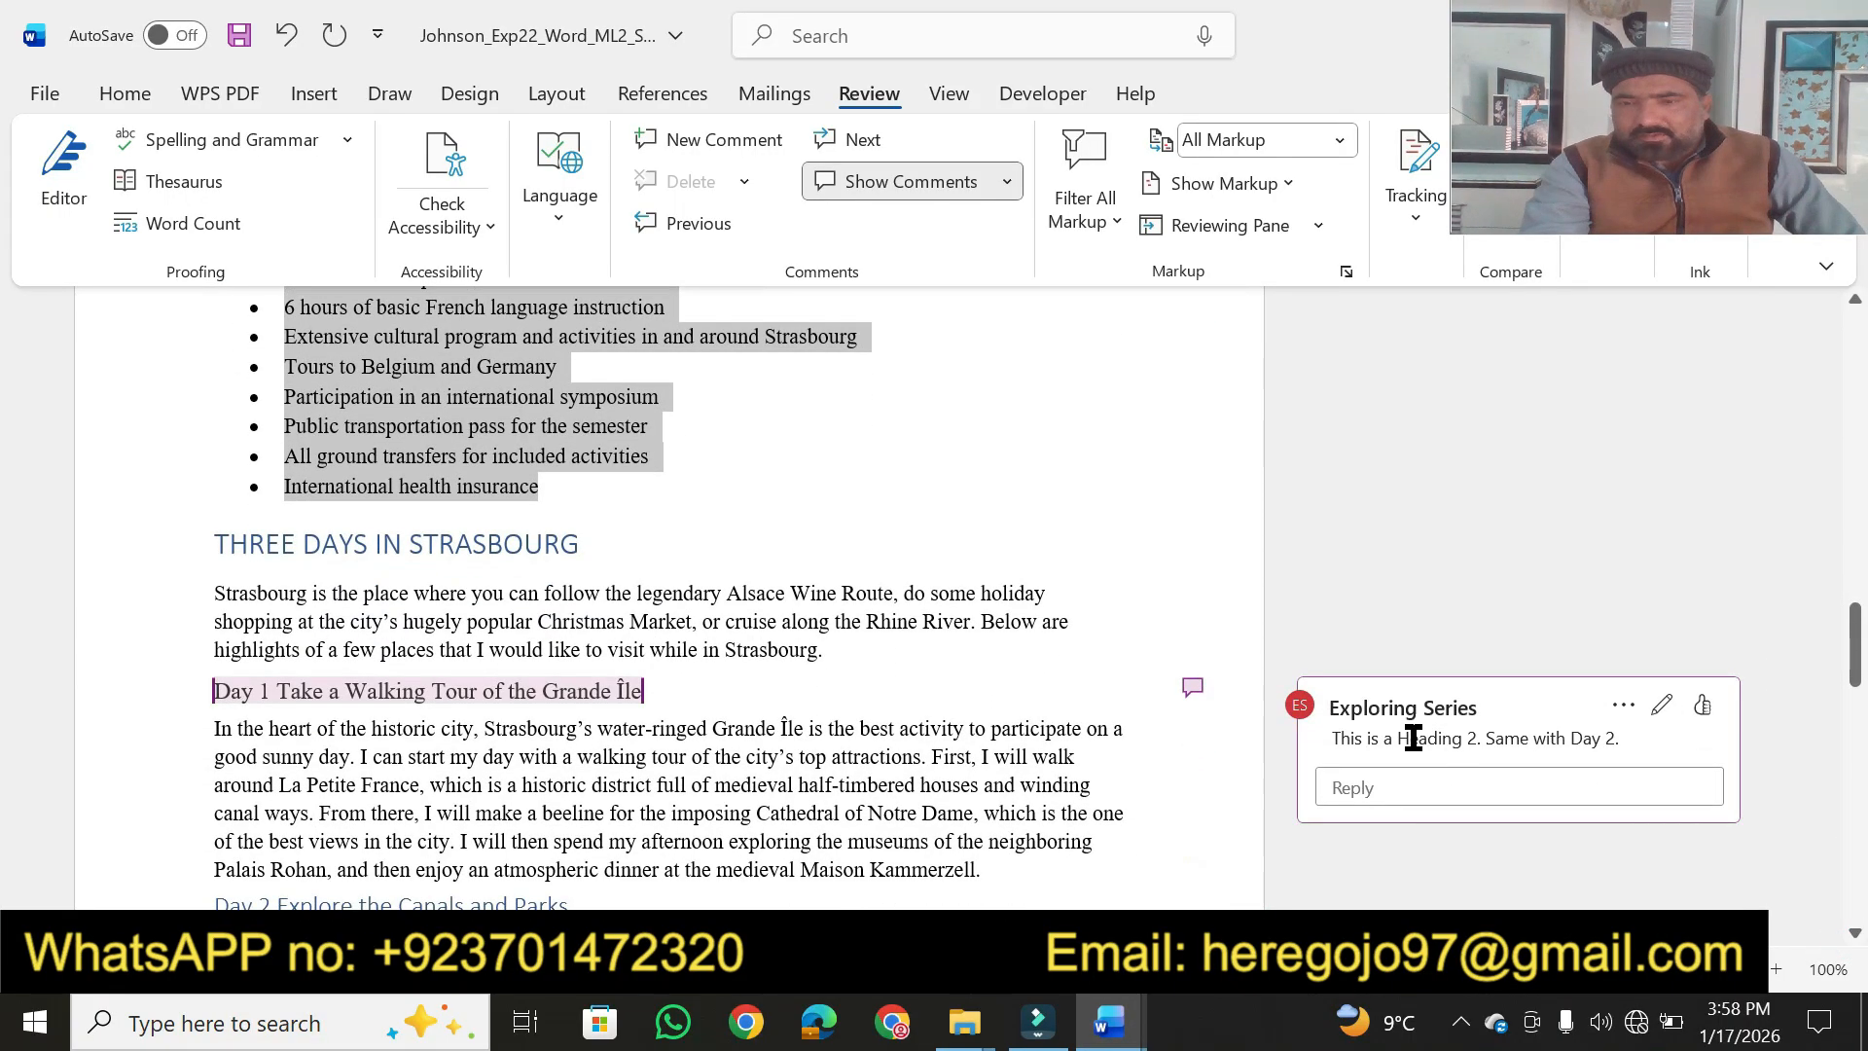
click(1393, 784)
key(ctrl+v)
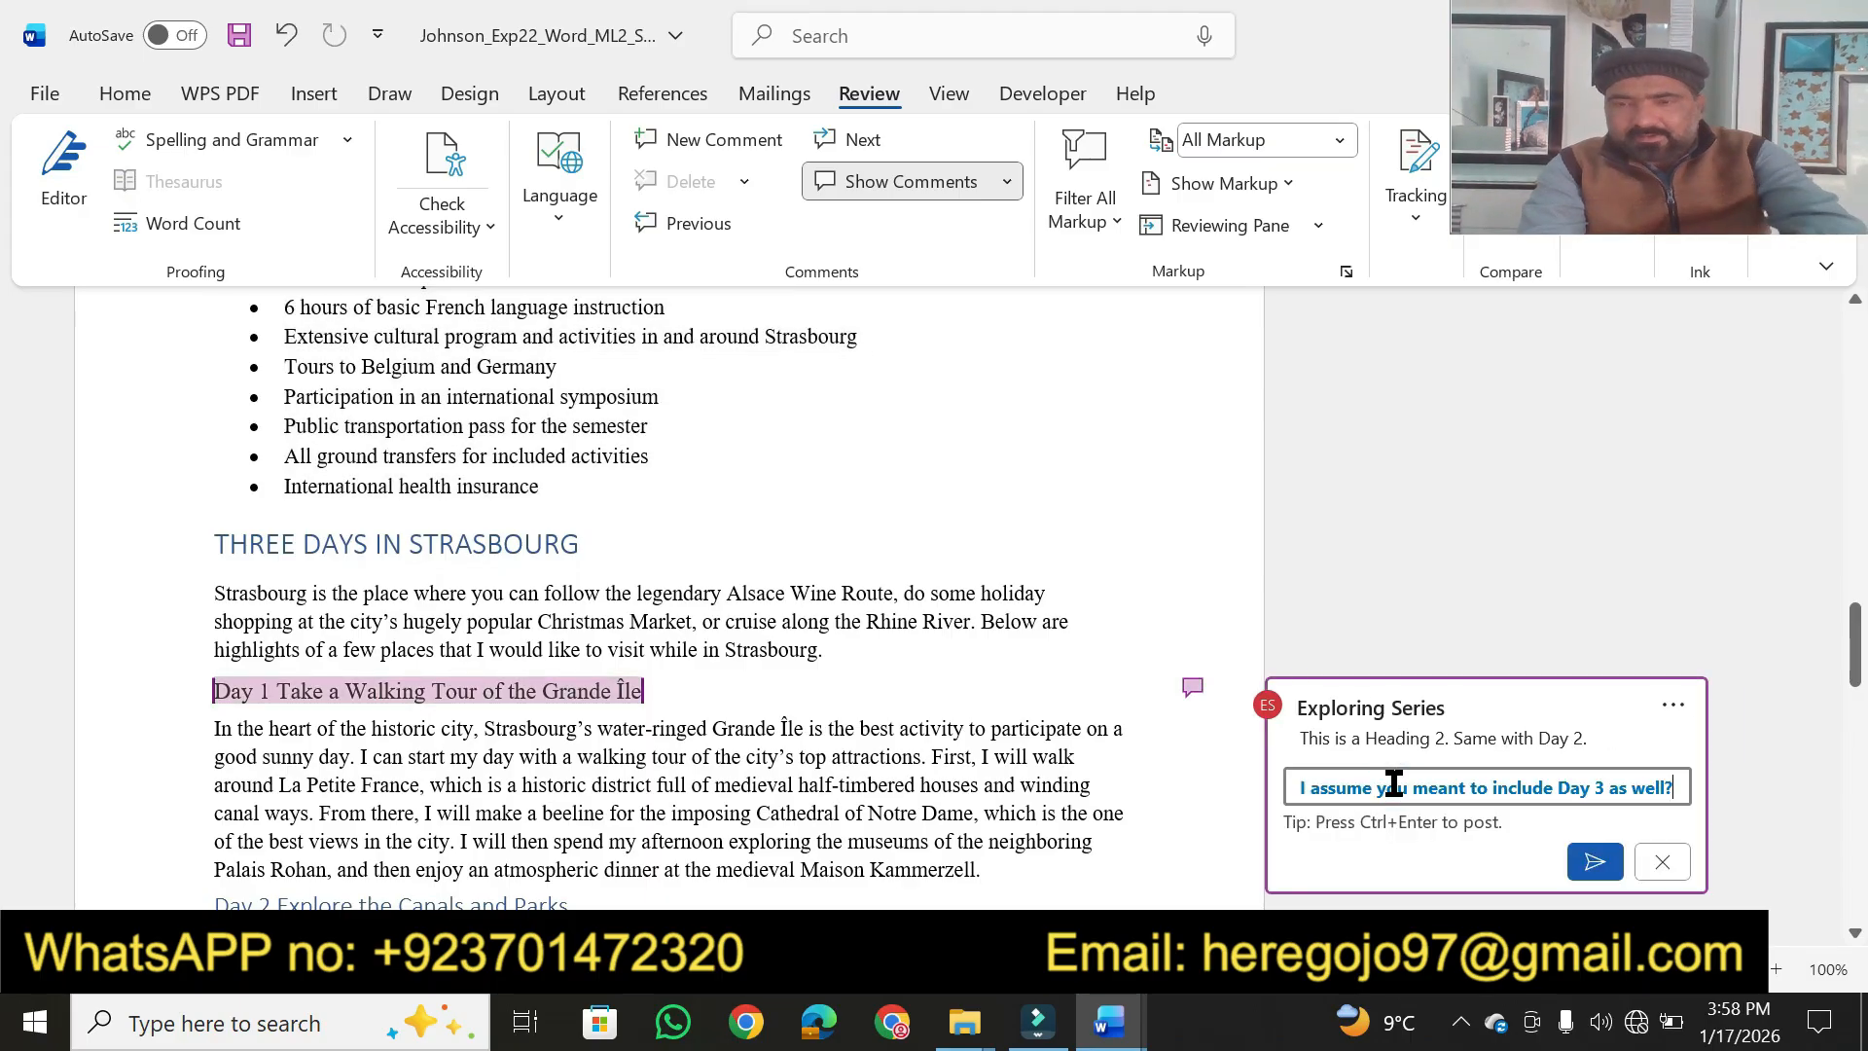
click(1593, 861)
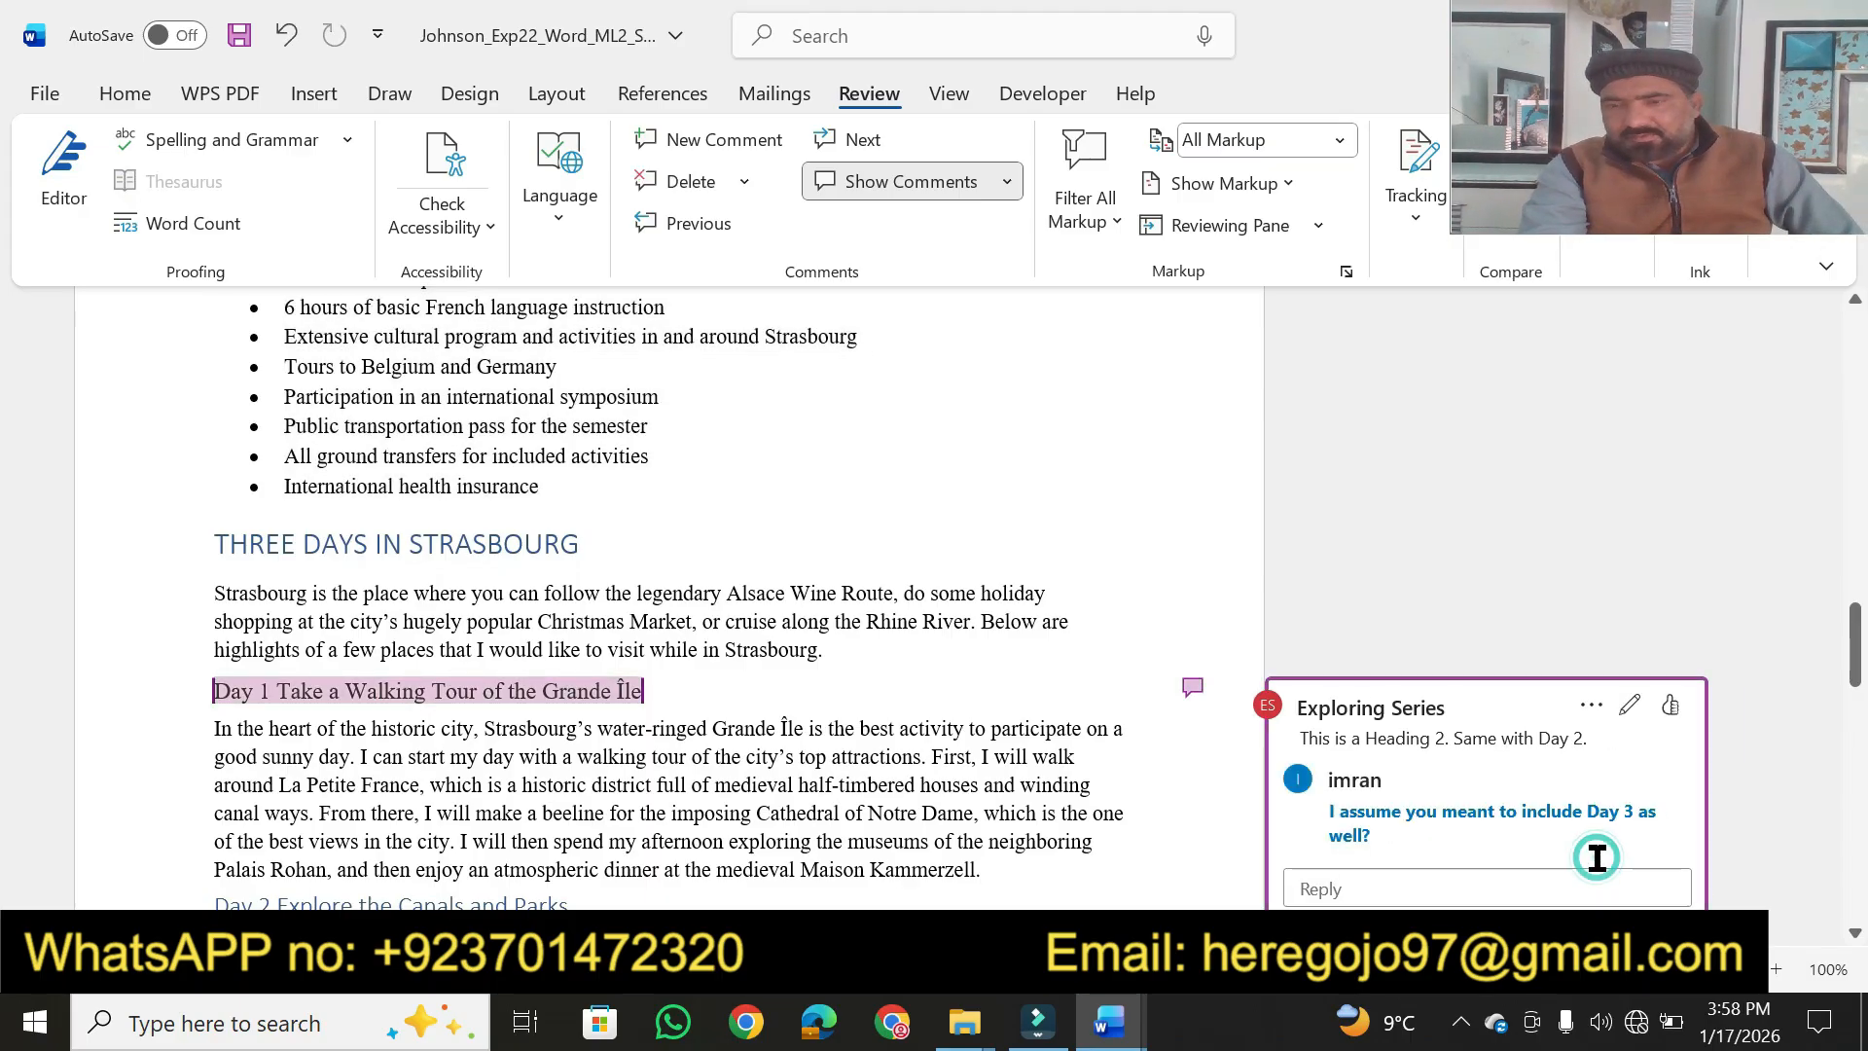
click(1498, 551)
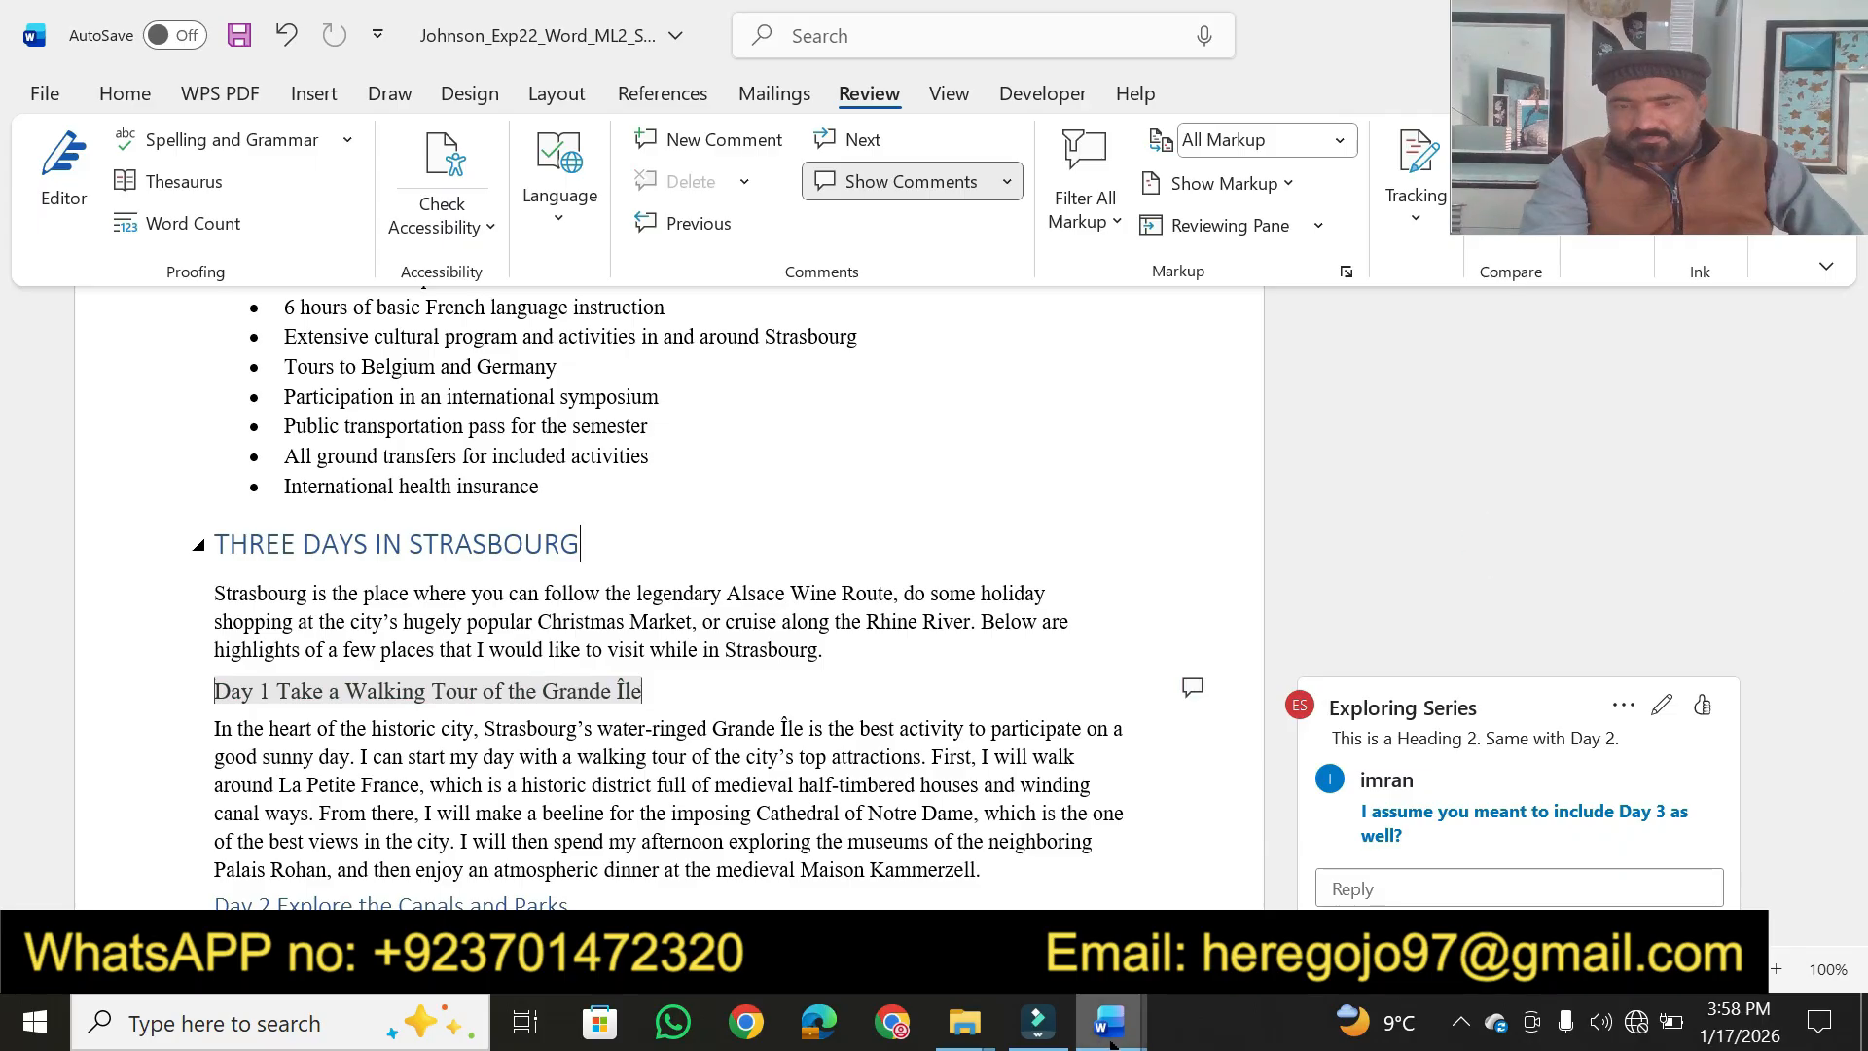
Return to the instructions document and highlight step 5's points value in yellow
click(1076, 1015)
click(948, 852)
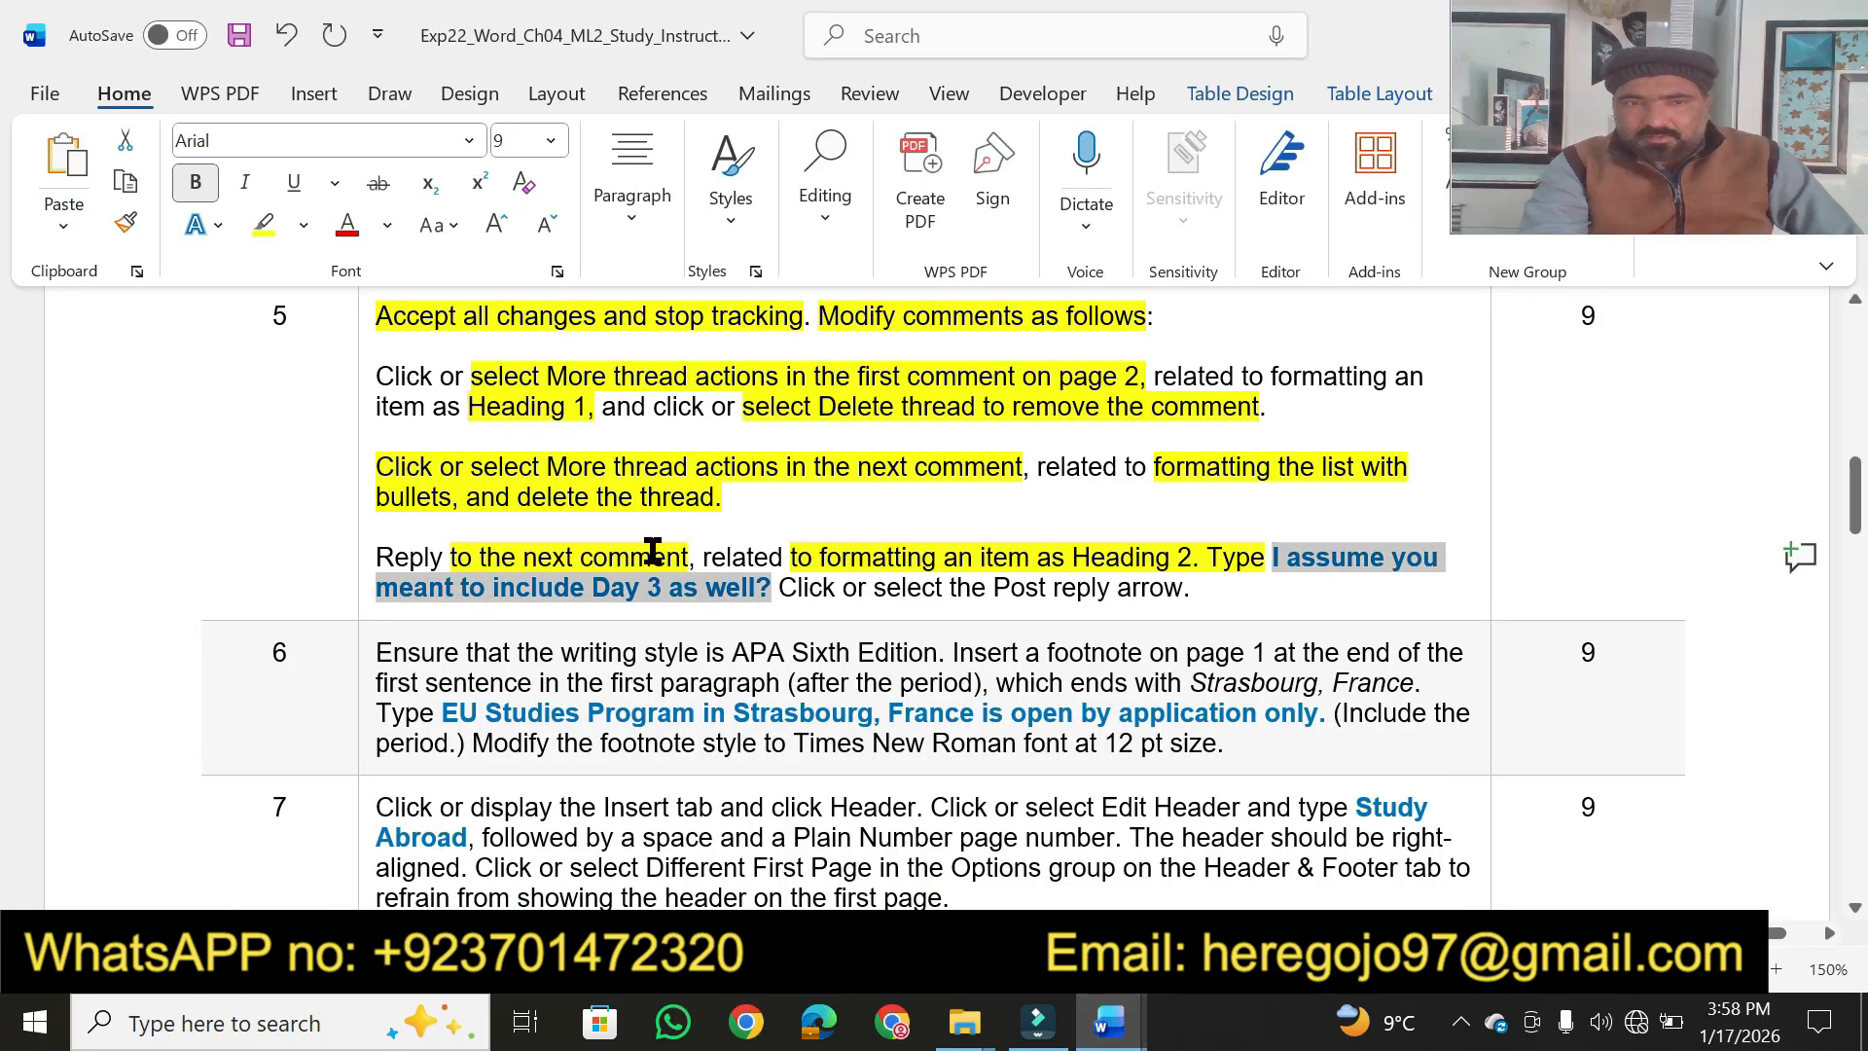
click(1202, 593)
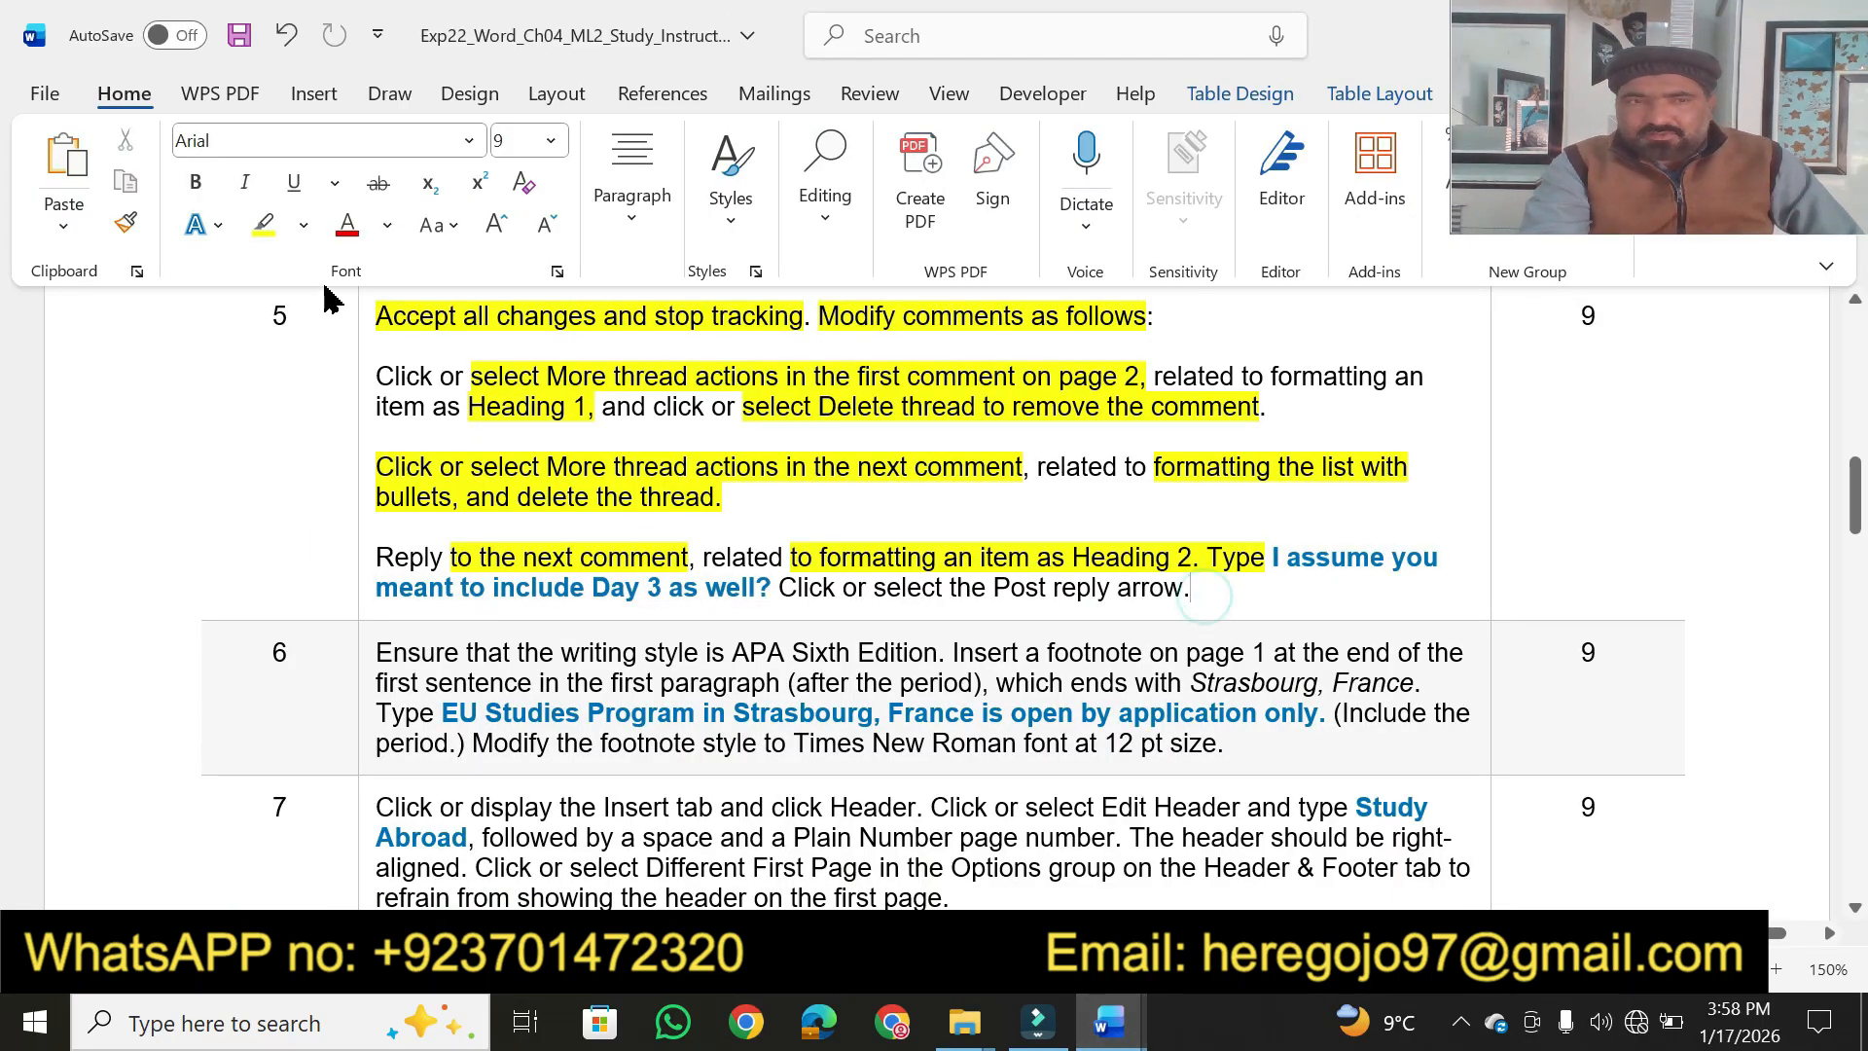
click(282, 236)
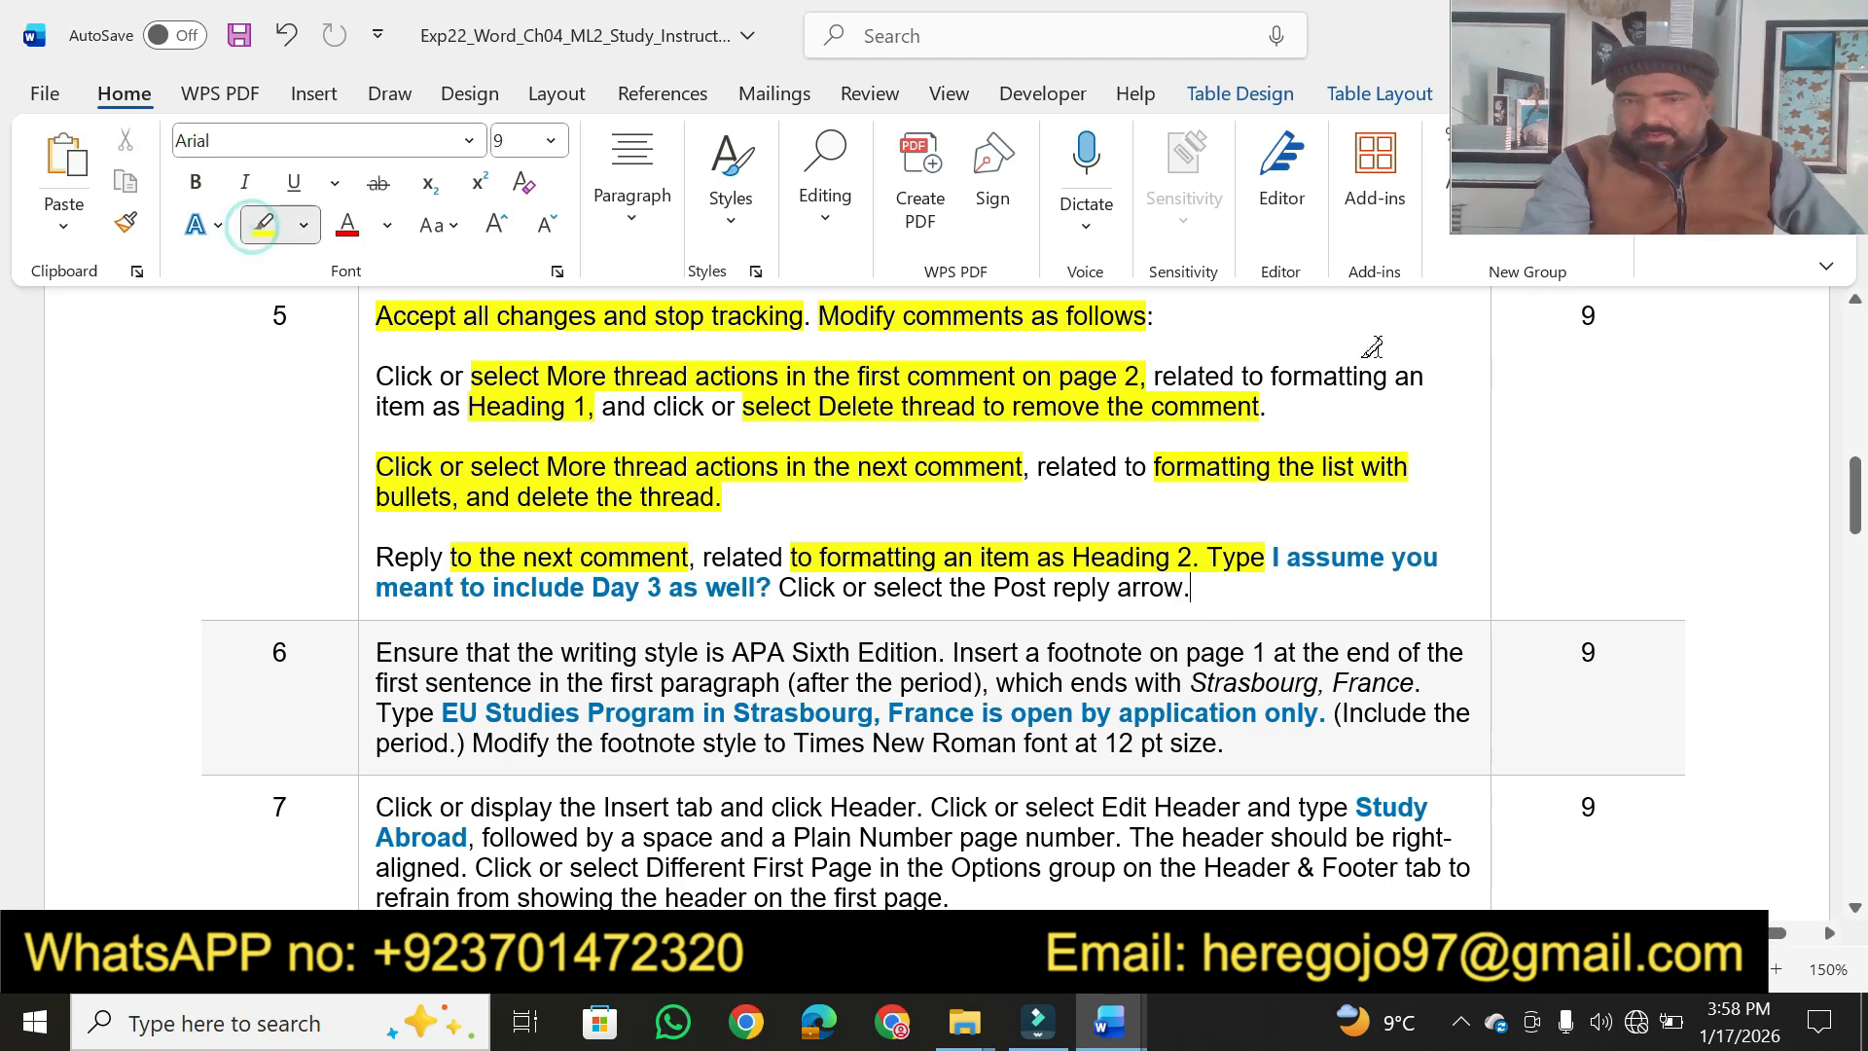
drag(1571, 313, 1614, 317)
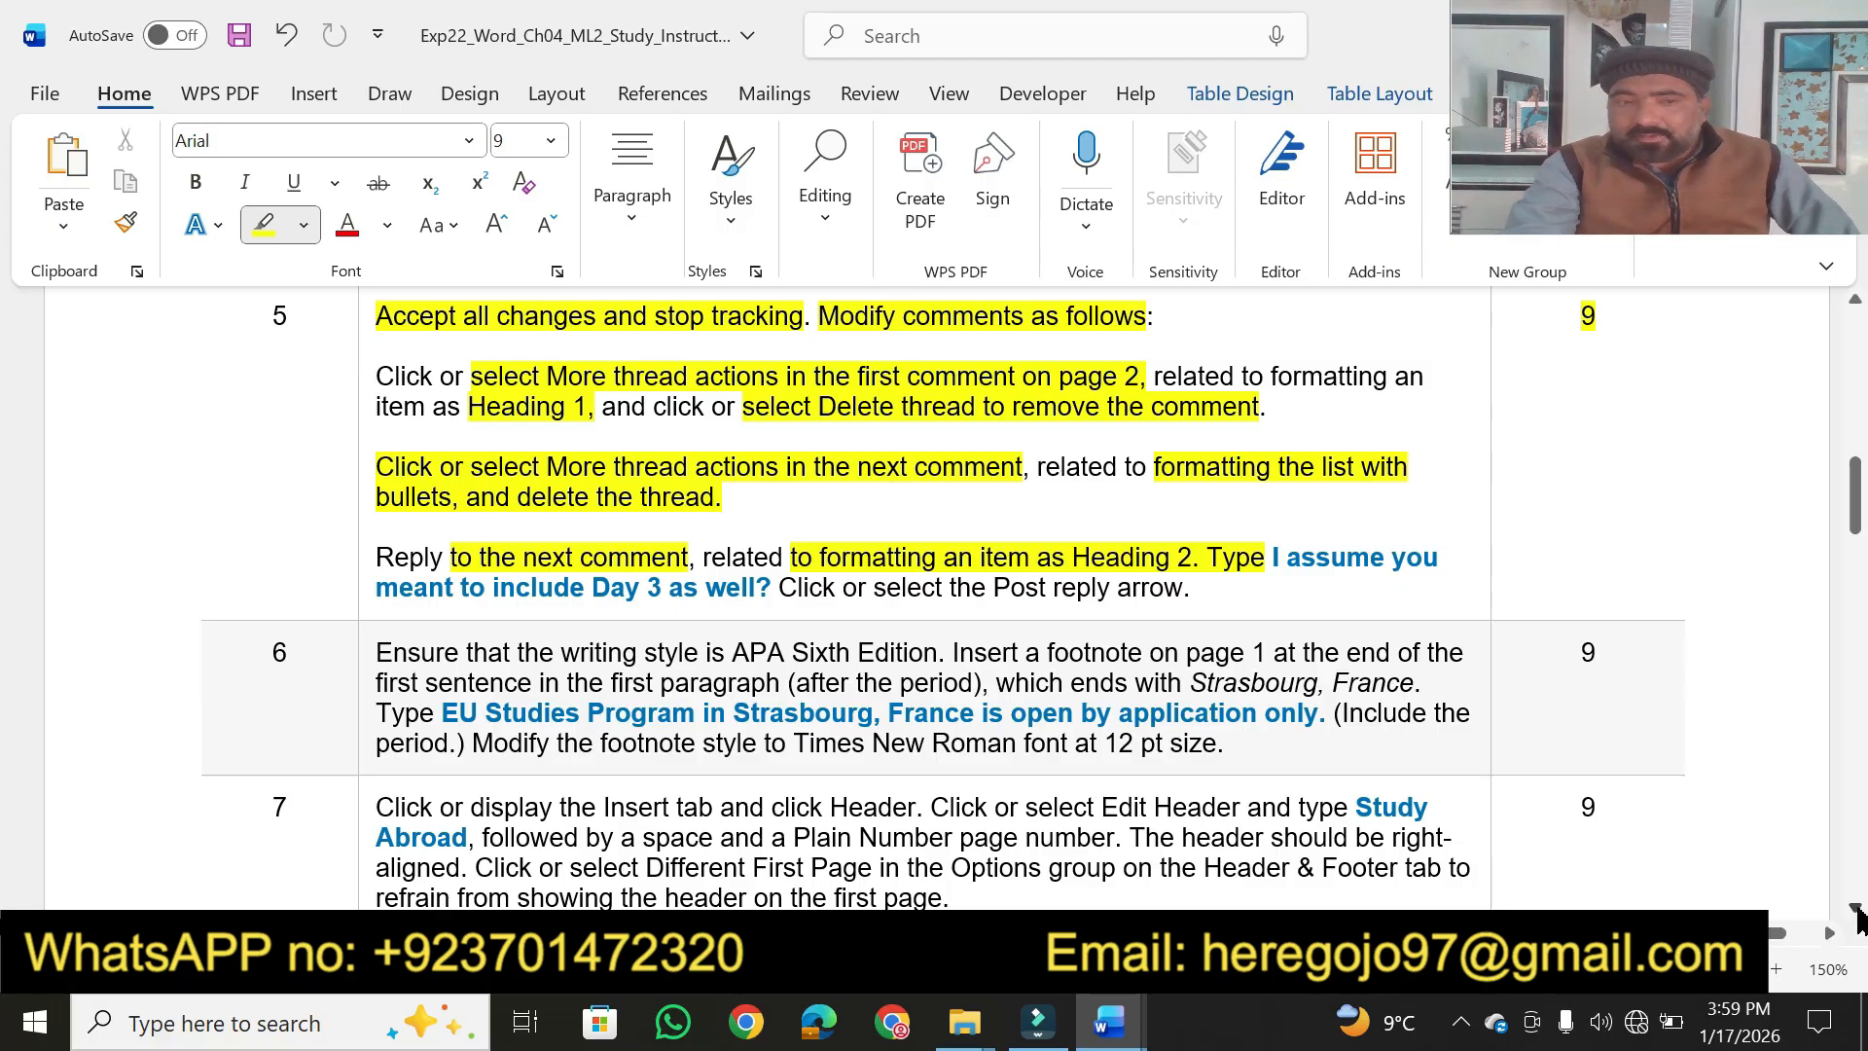
Highlight step 6's phrases on APA Sixth Edition, the page 1 footnote and its placement, the footnote text, and Times New Roman 12 pt, plus its points value
scroll(1855, 916, down, 3)
scroll(1856, 916, down, 2)
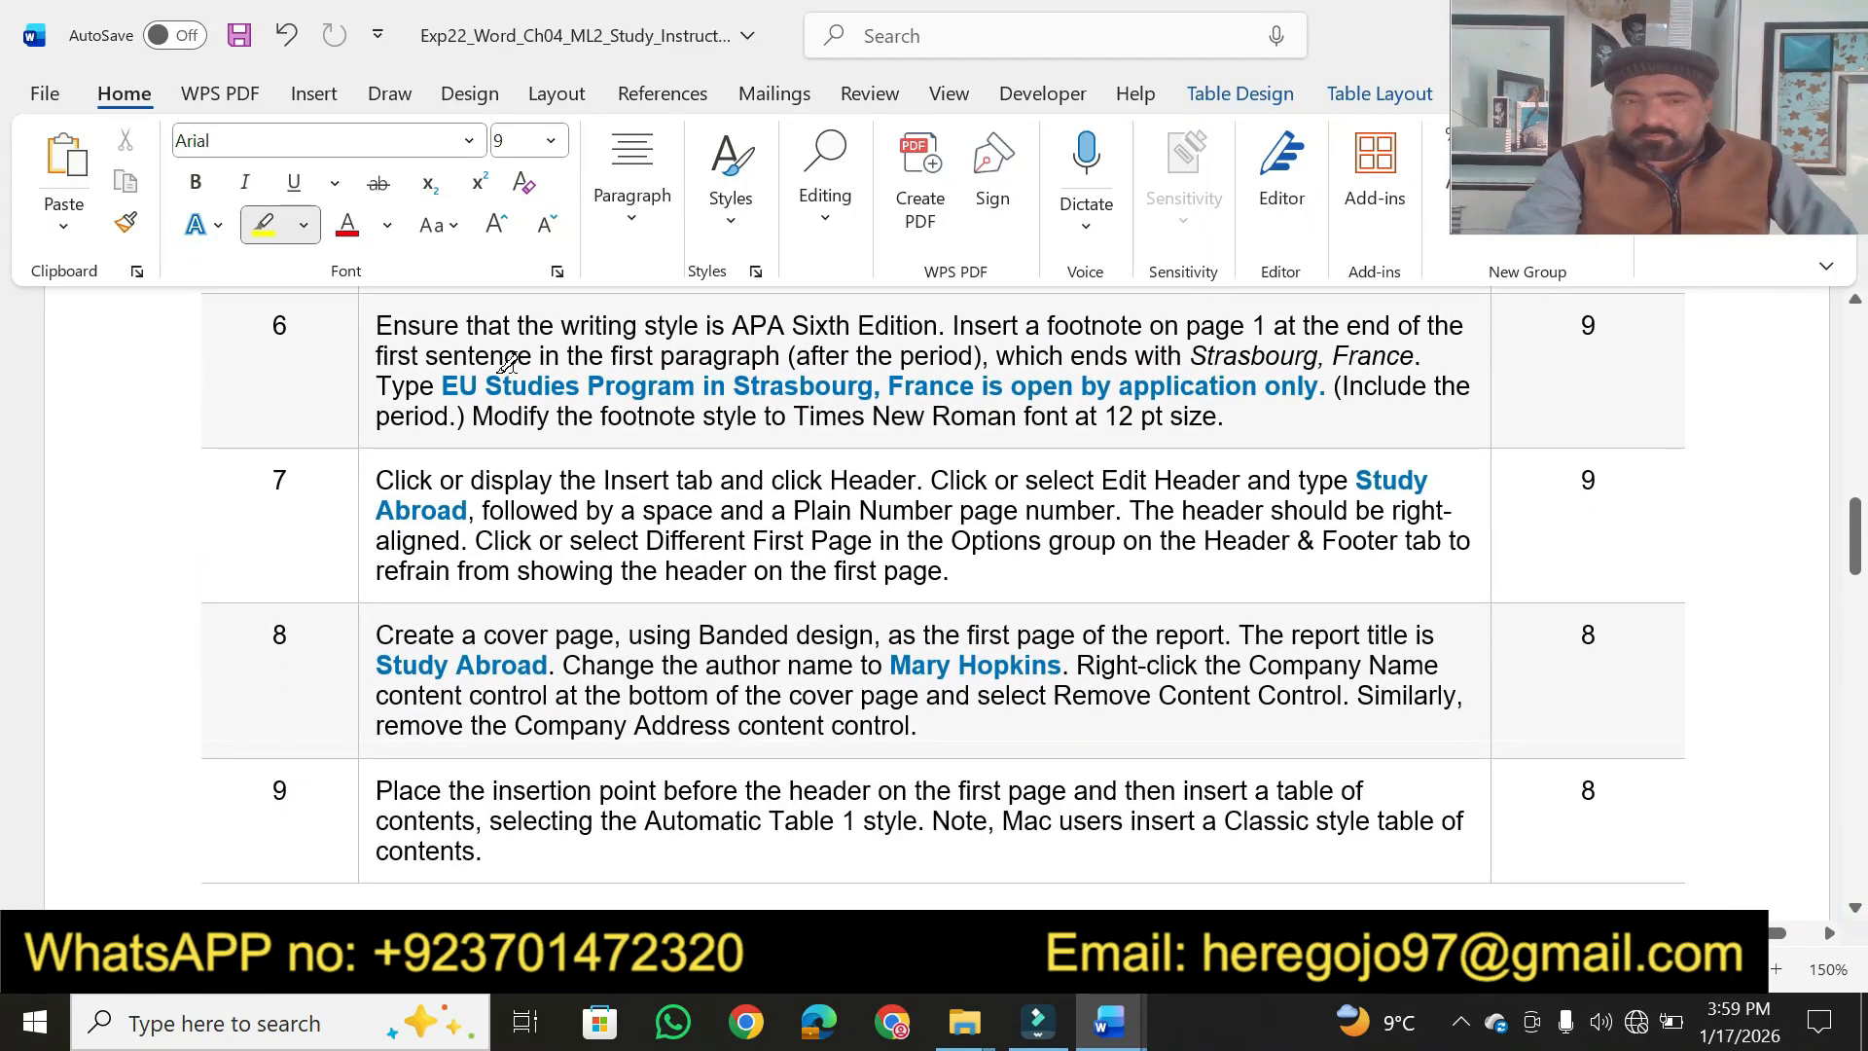
drag(377, 323, 1266, 327)
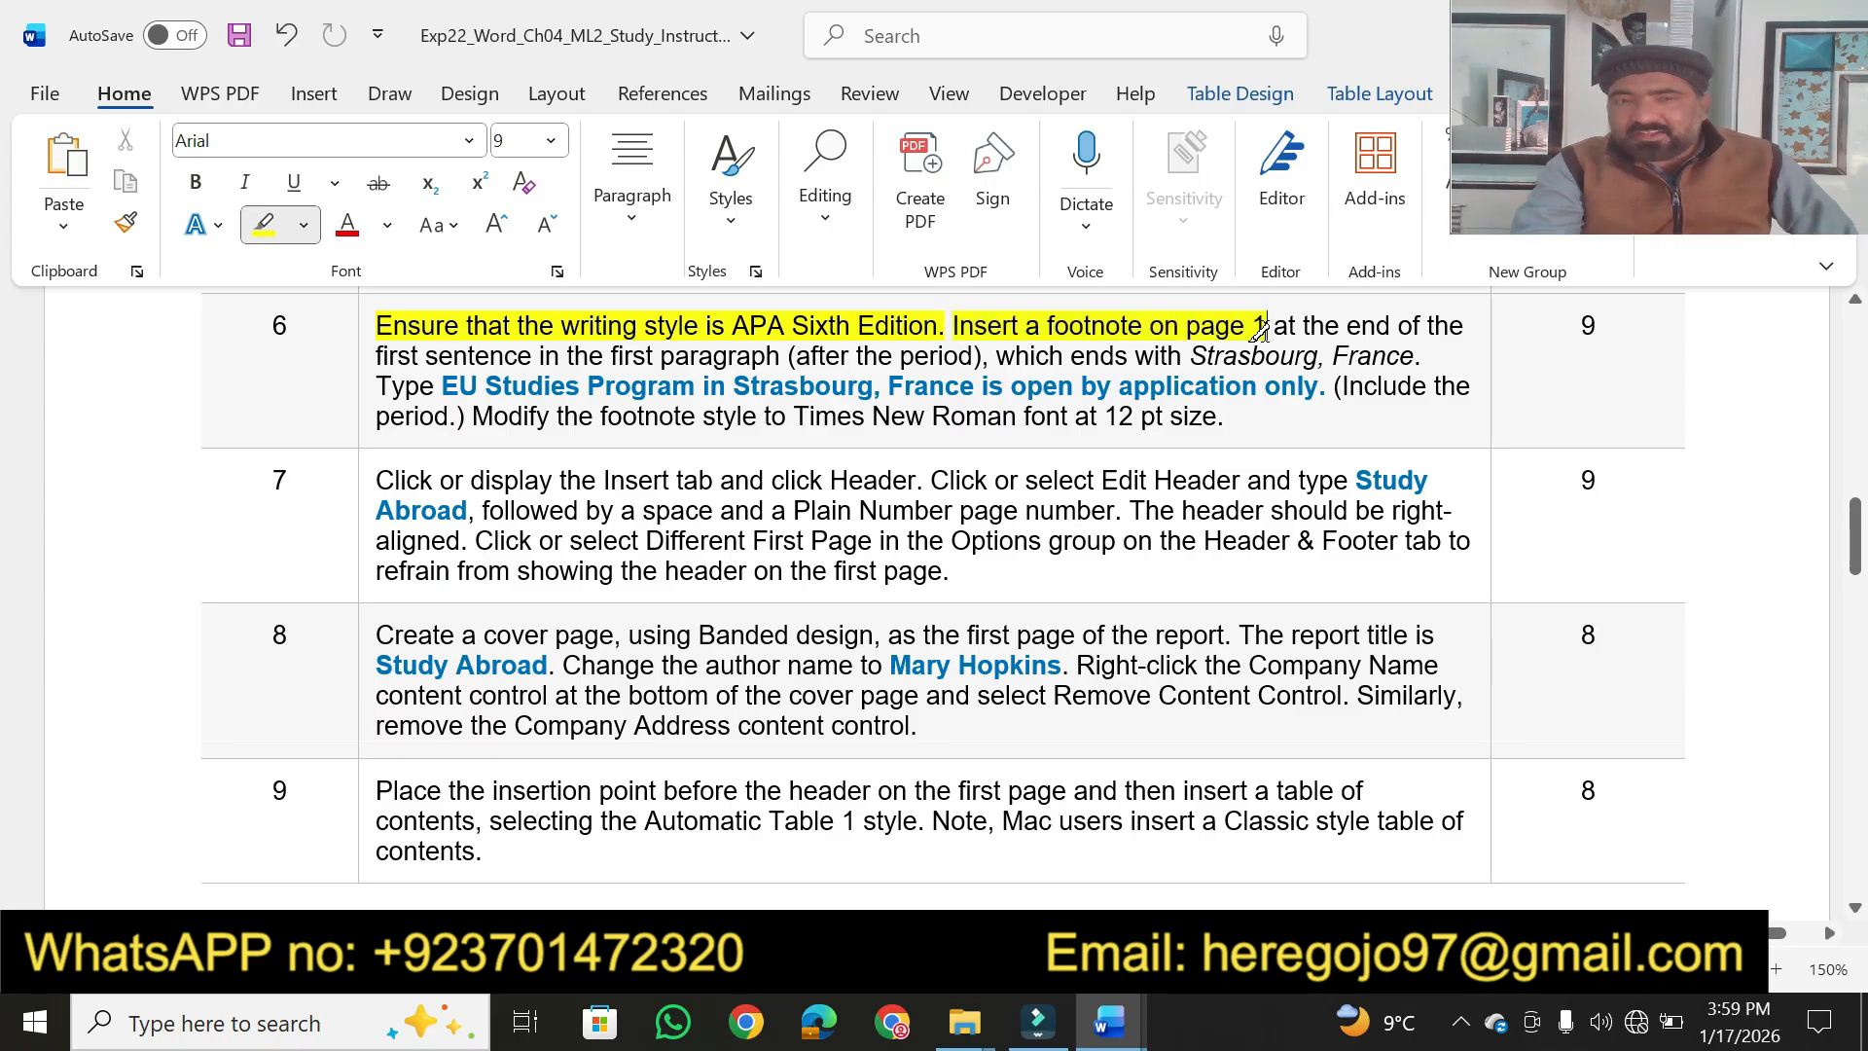
mouse_move(610, 355)
mouse_down()
mouse_move(861, 327)
mouse_move(1069, 358)
mouse_move(1319, 358)
mouse_up()
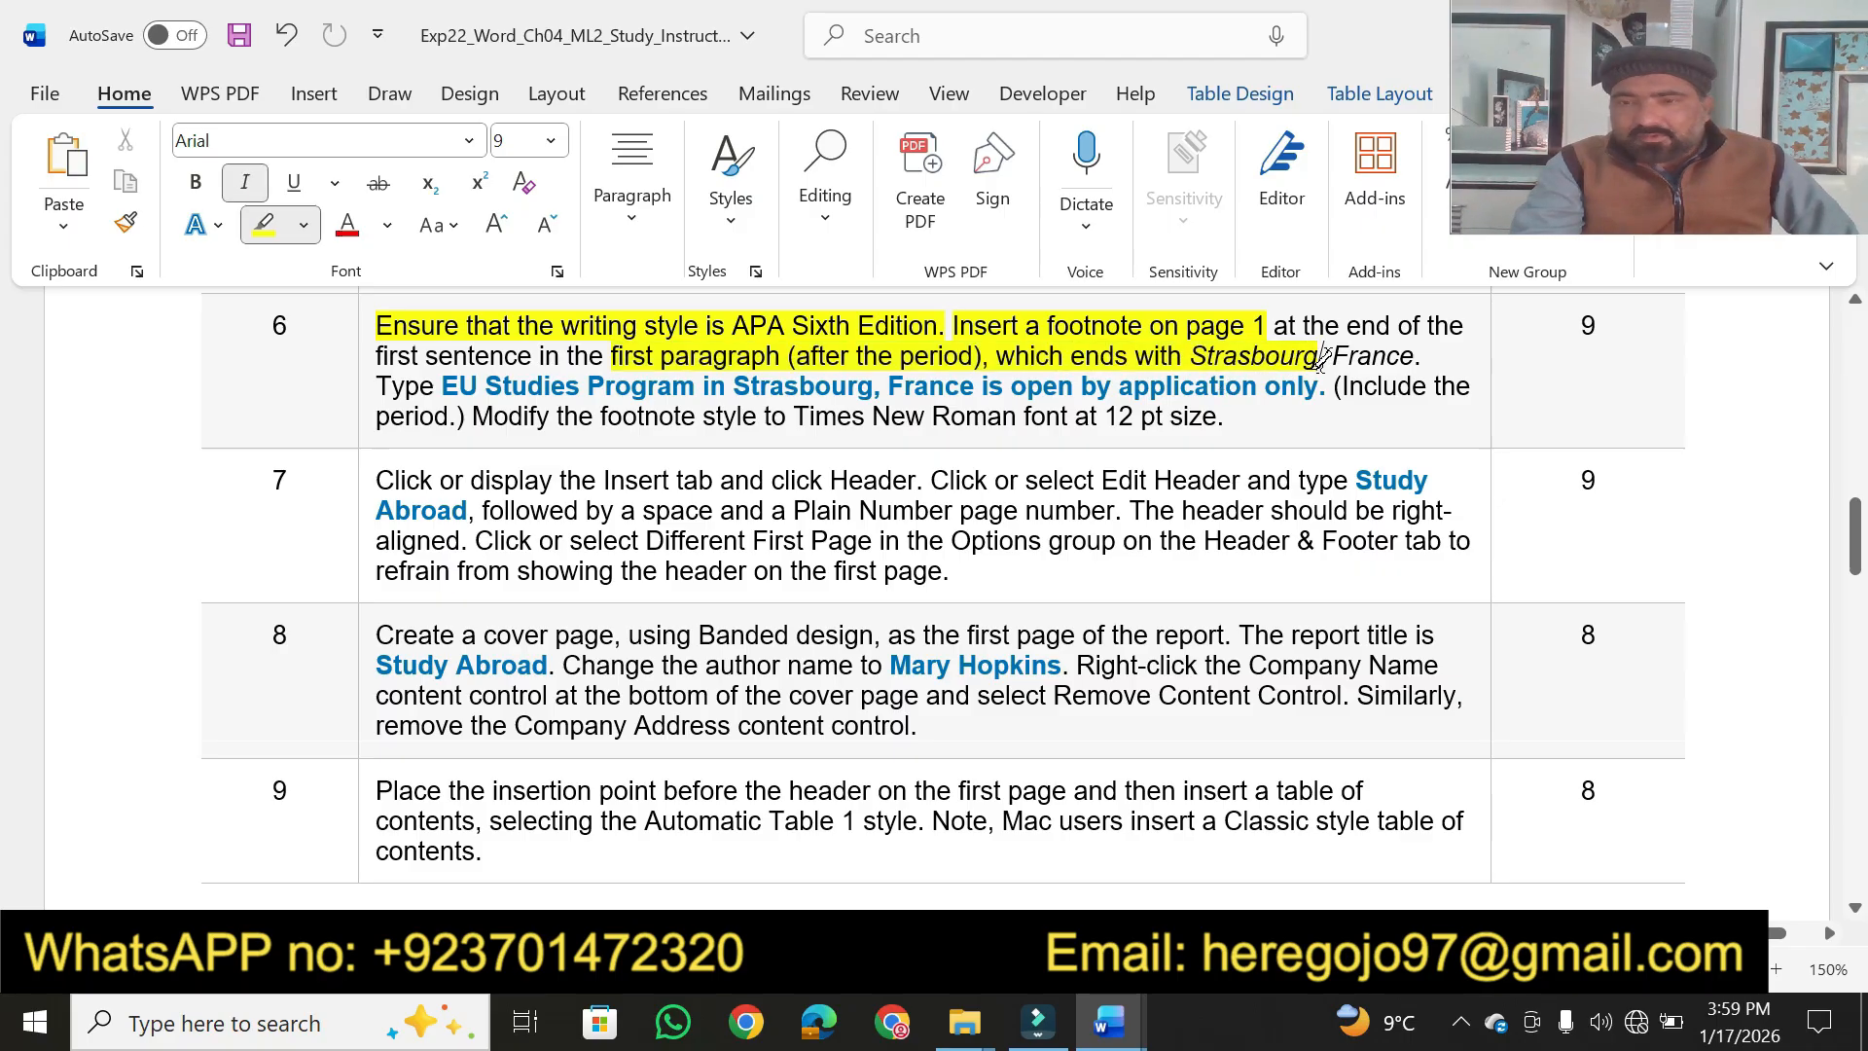
drag(1299, 357, 1412, 358)
drag(440, 386, 1325, 387)
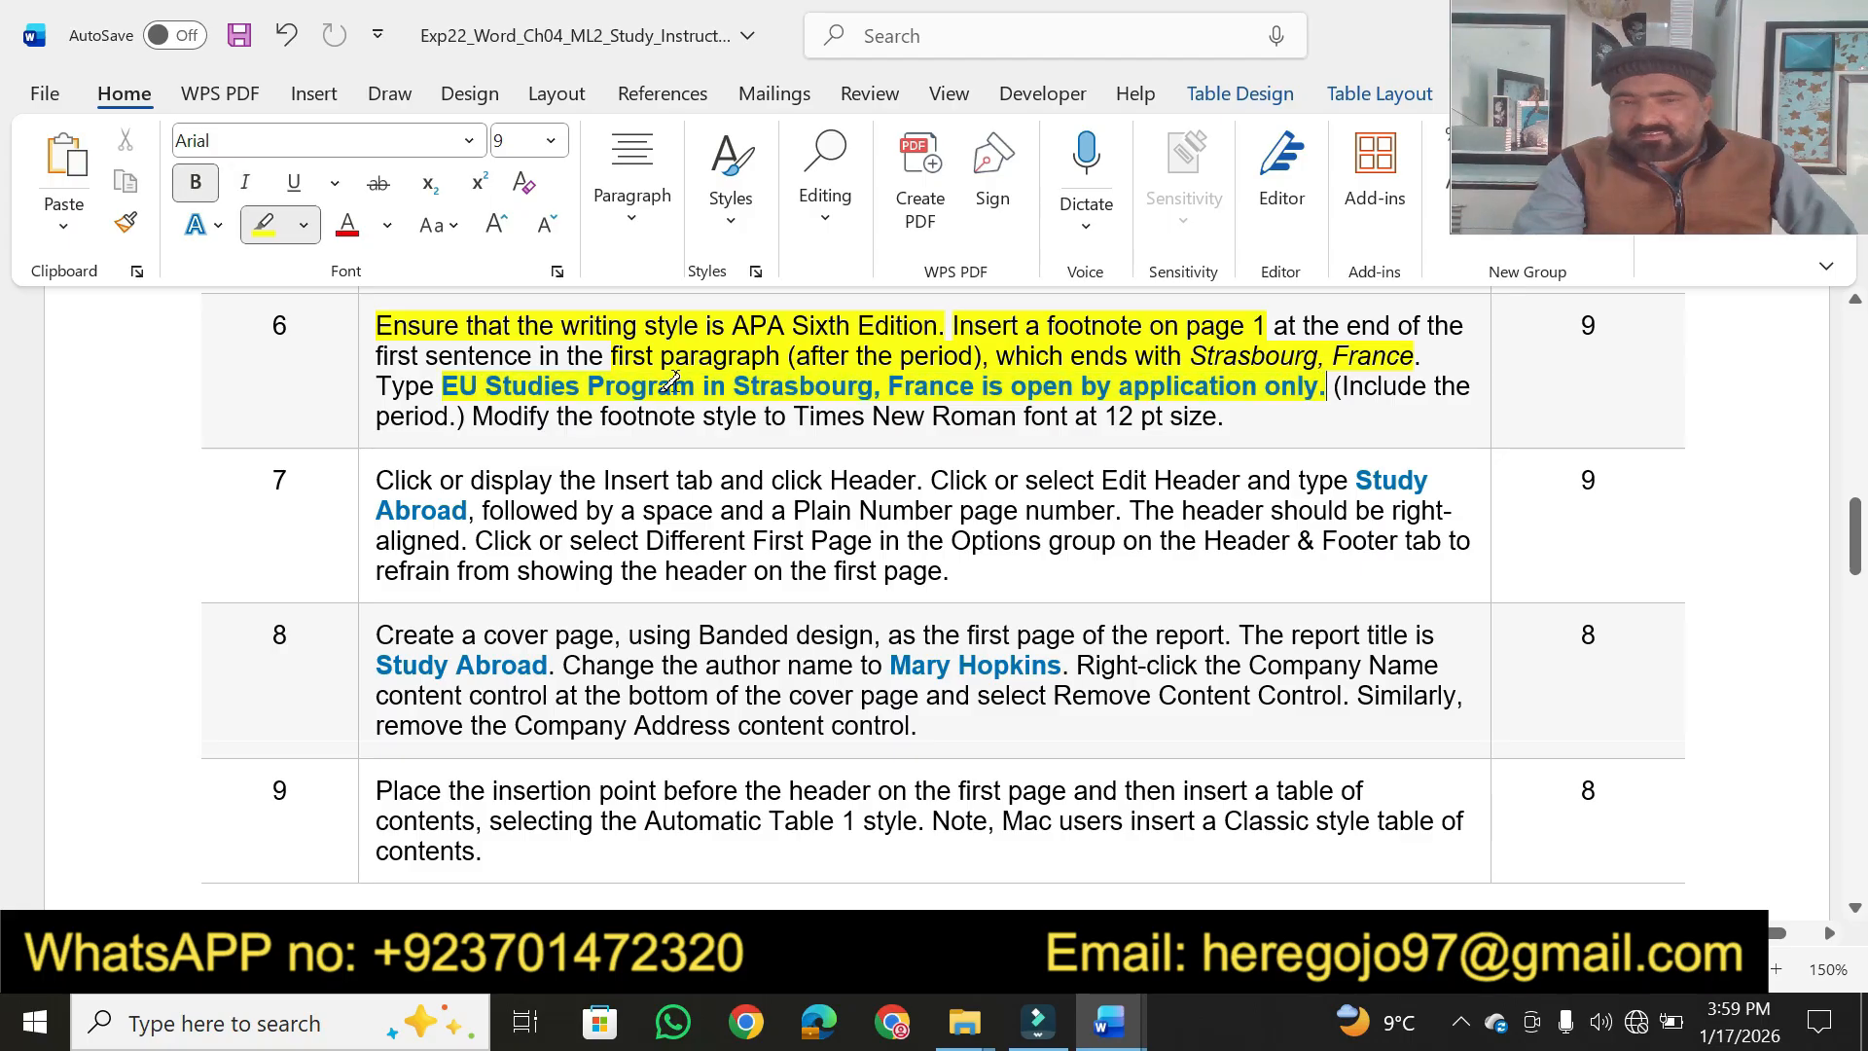
drag(596, 425, 1218, 435)
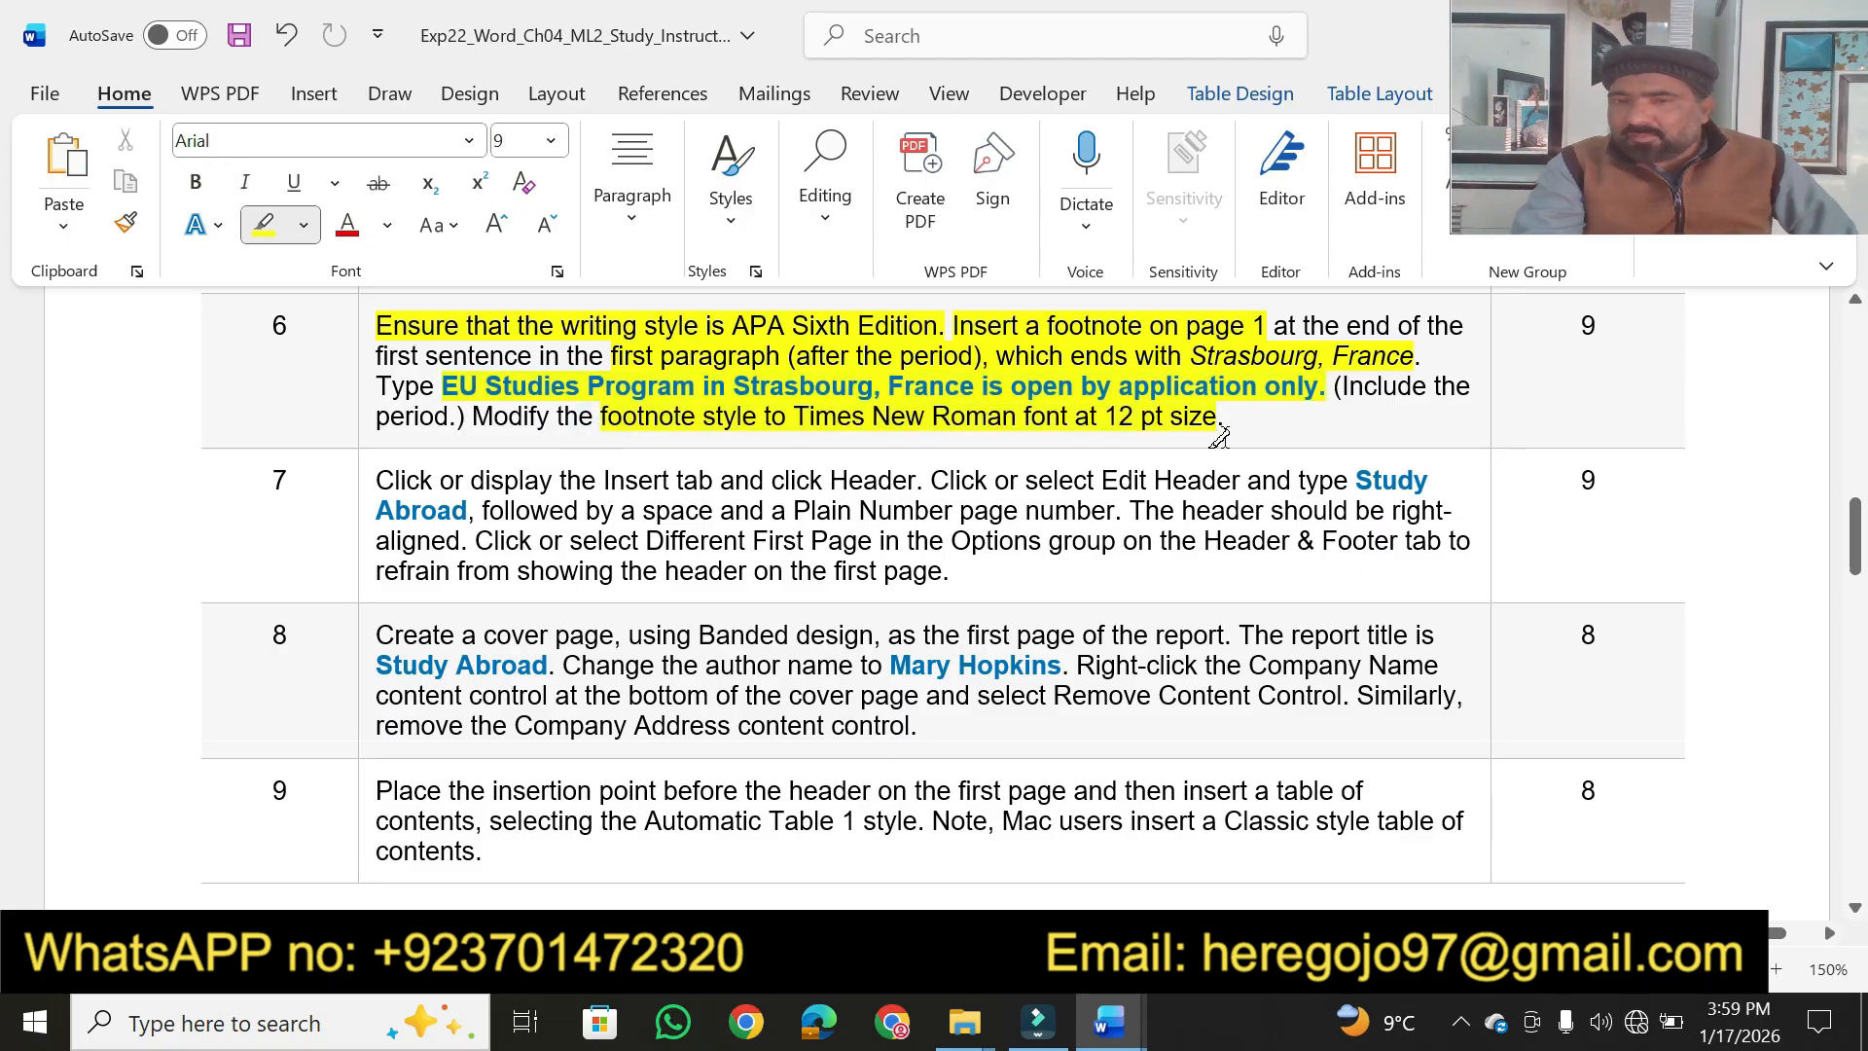
drag(1598, 335, 1572, 333)
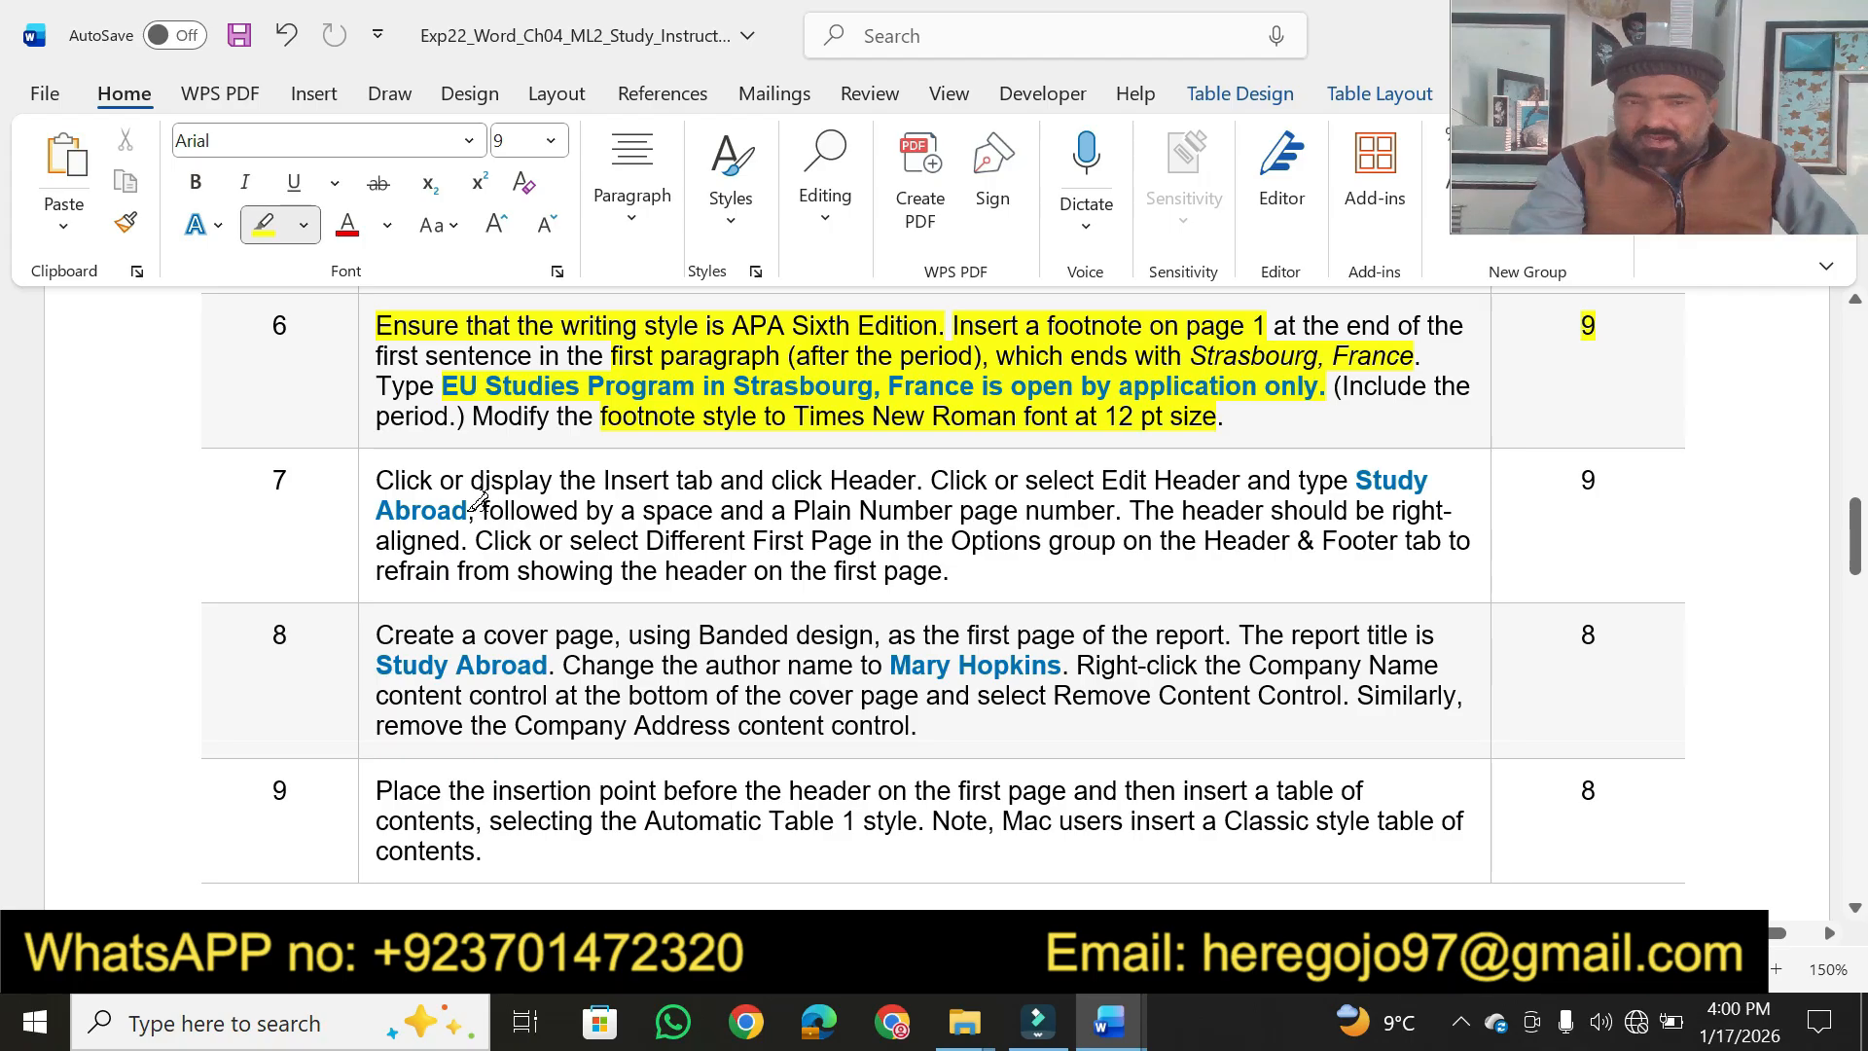
Highlight step 7's phrases on Edit Header, Study Abroad, Plain Number page number, "aligned", First Page option and "header on the first page.", plus its points value
drag(471, 484, 1428, 481)
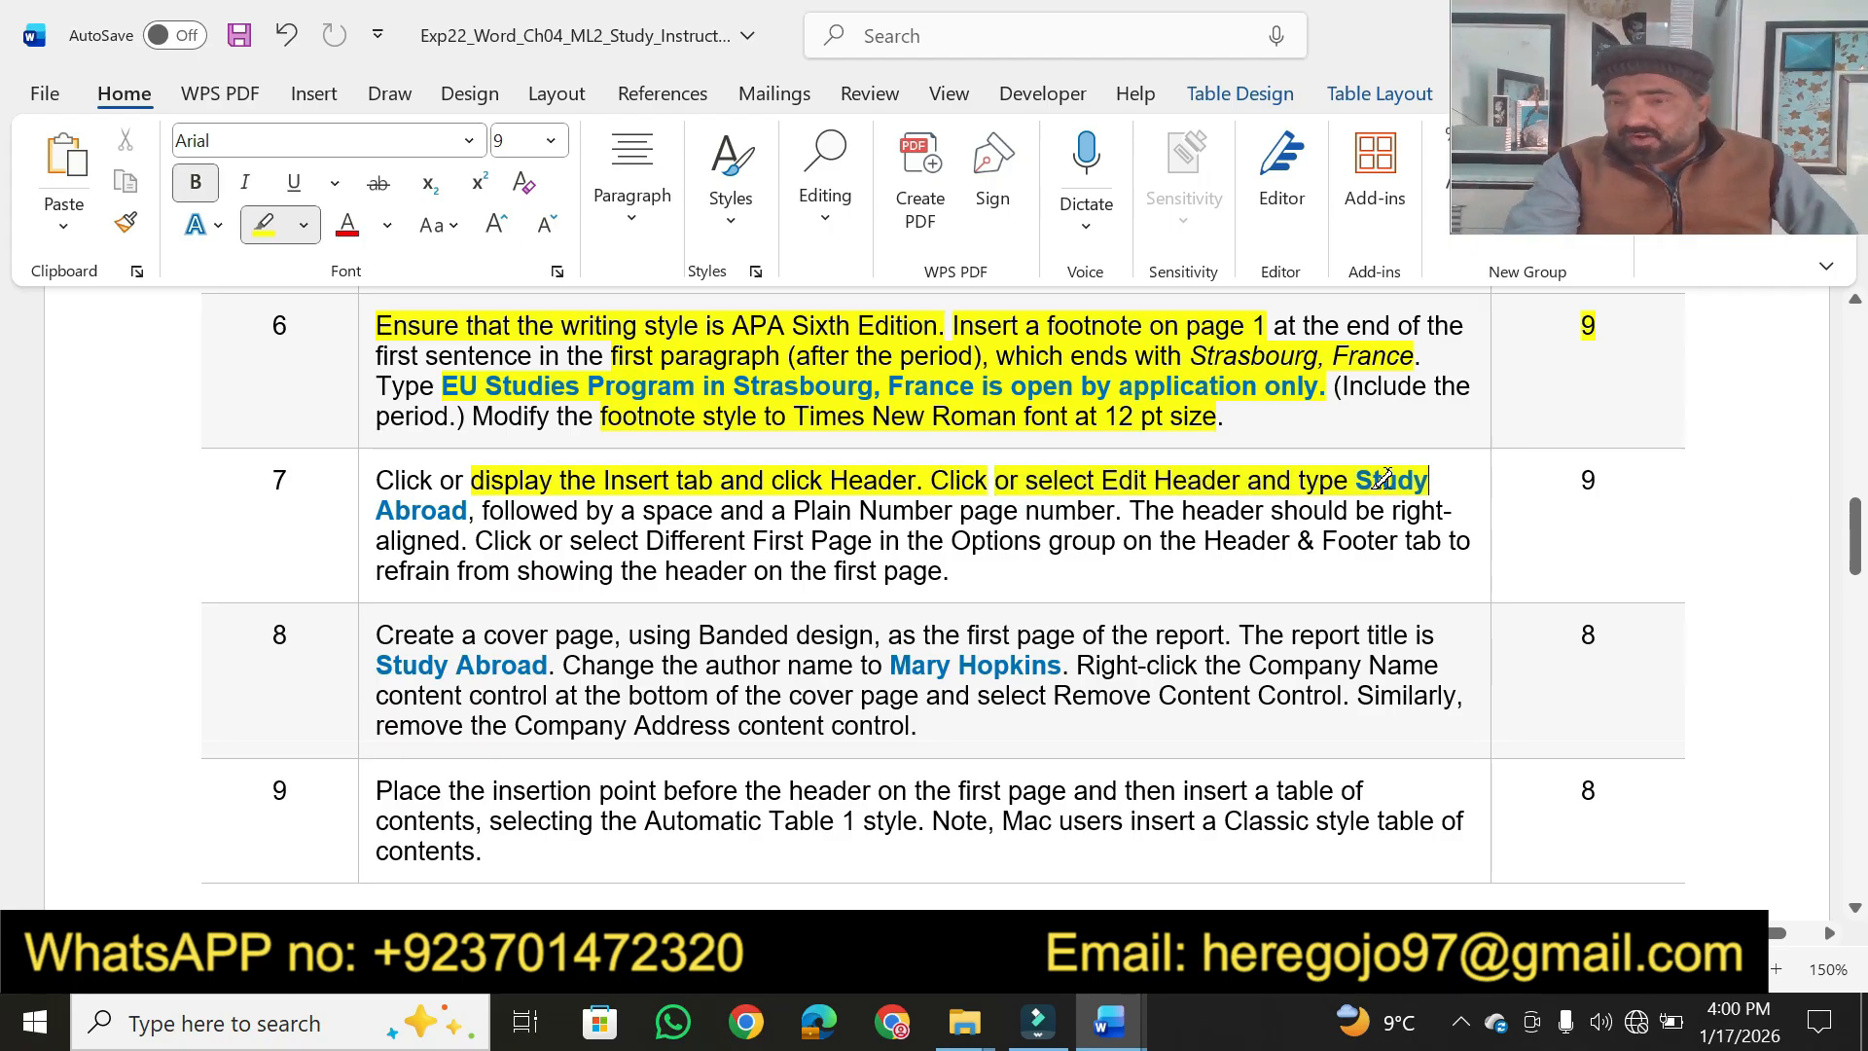
drag(467, 507, 375, 508)
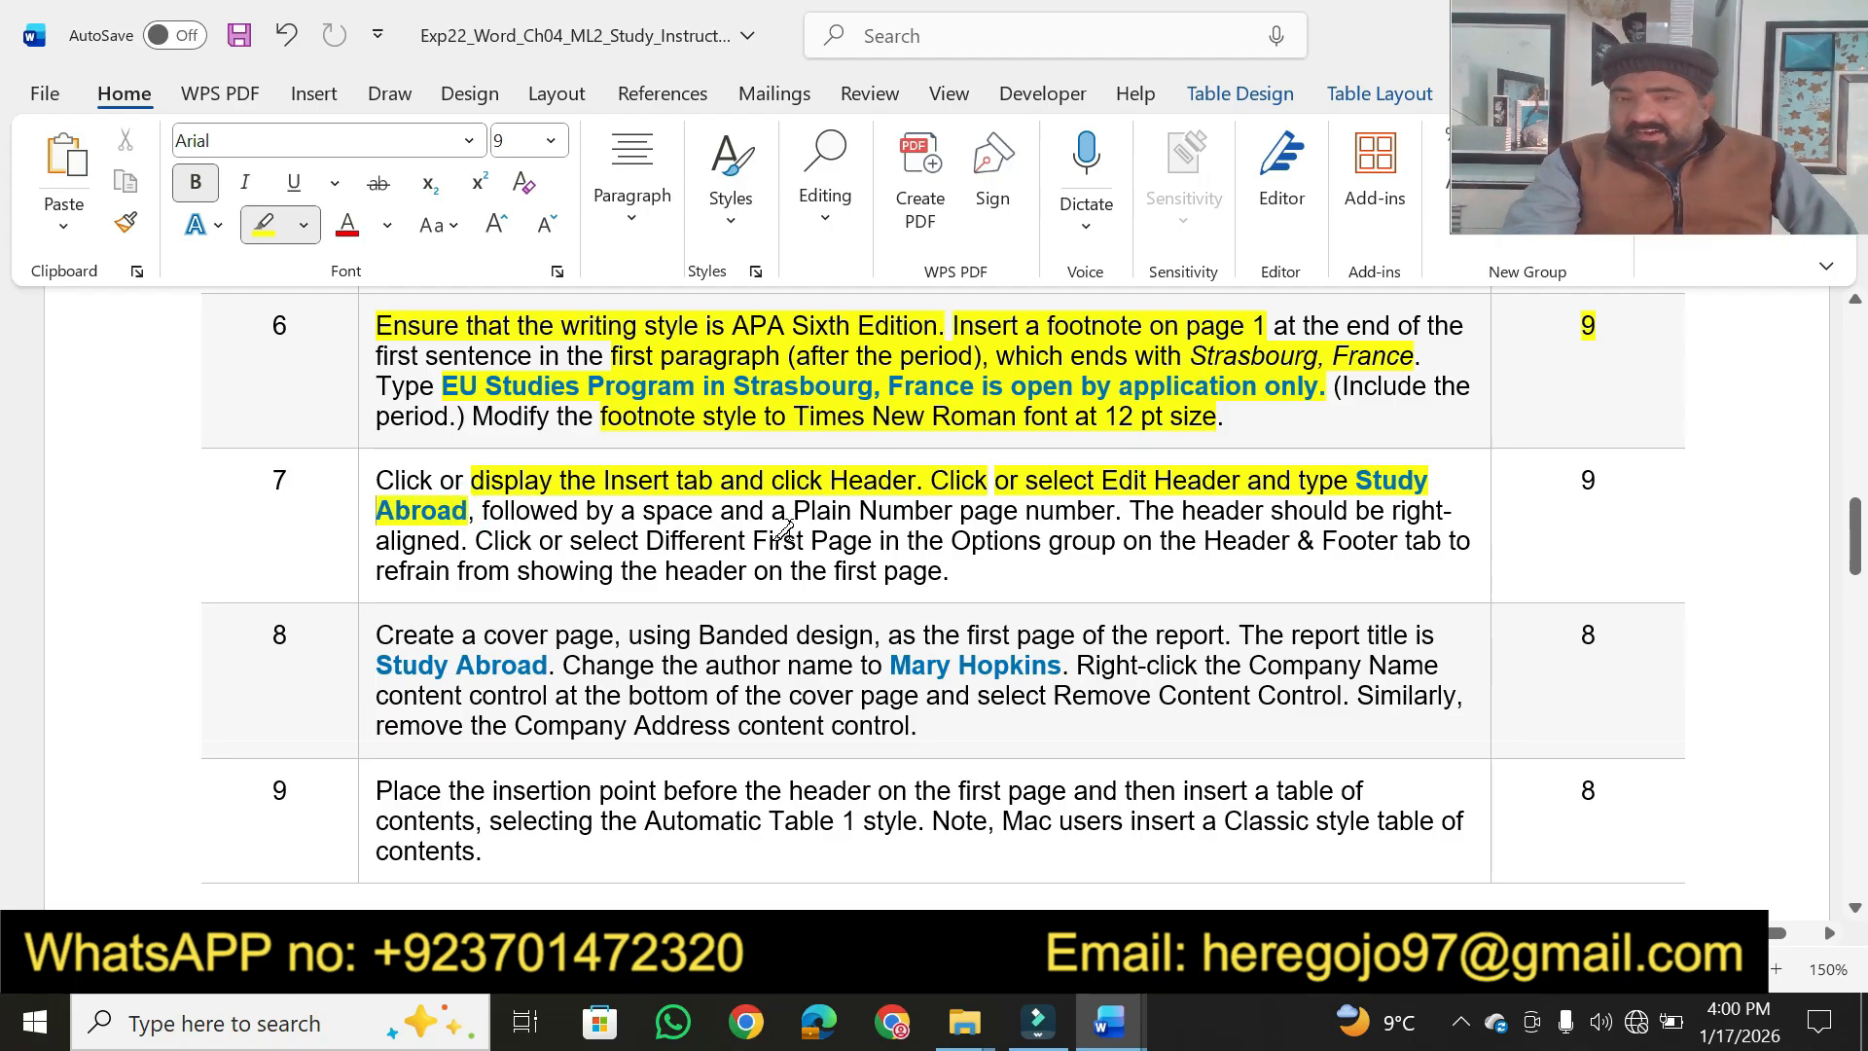
drag(789, 505, 1128, 513)
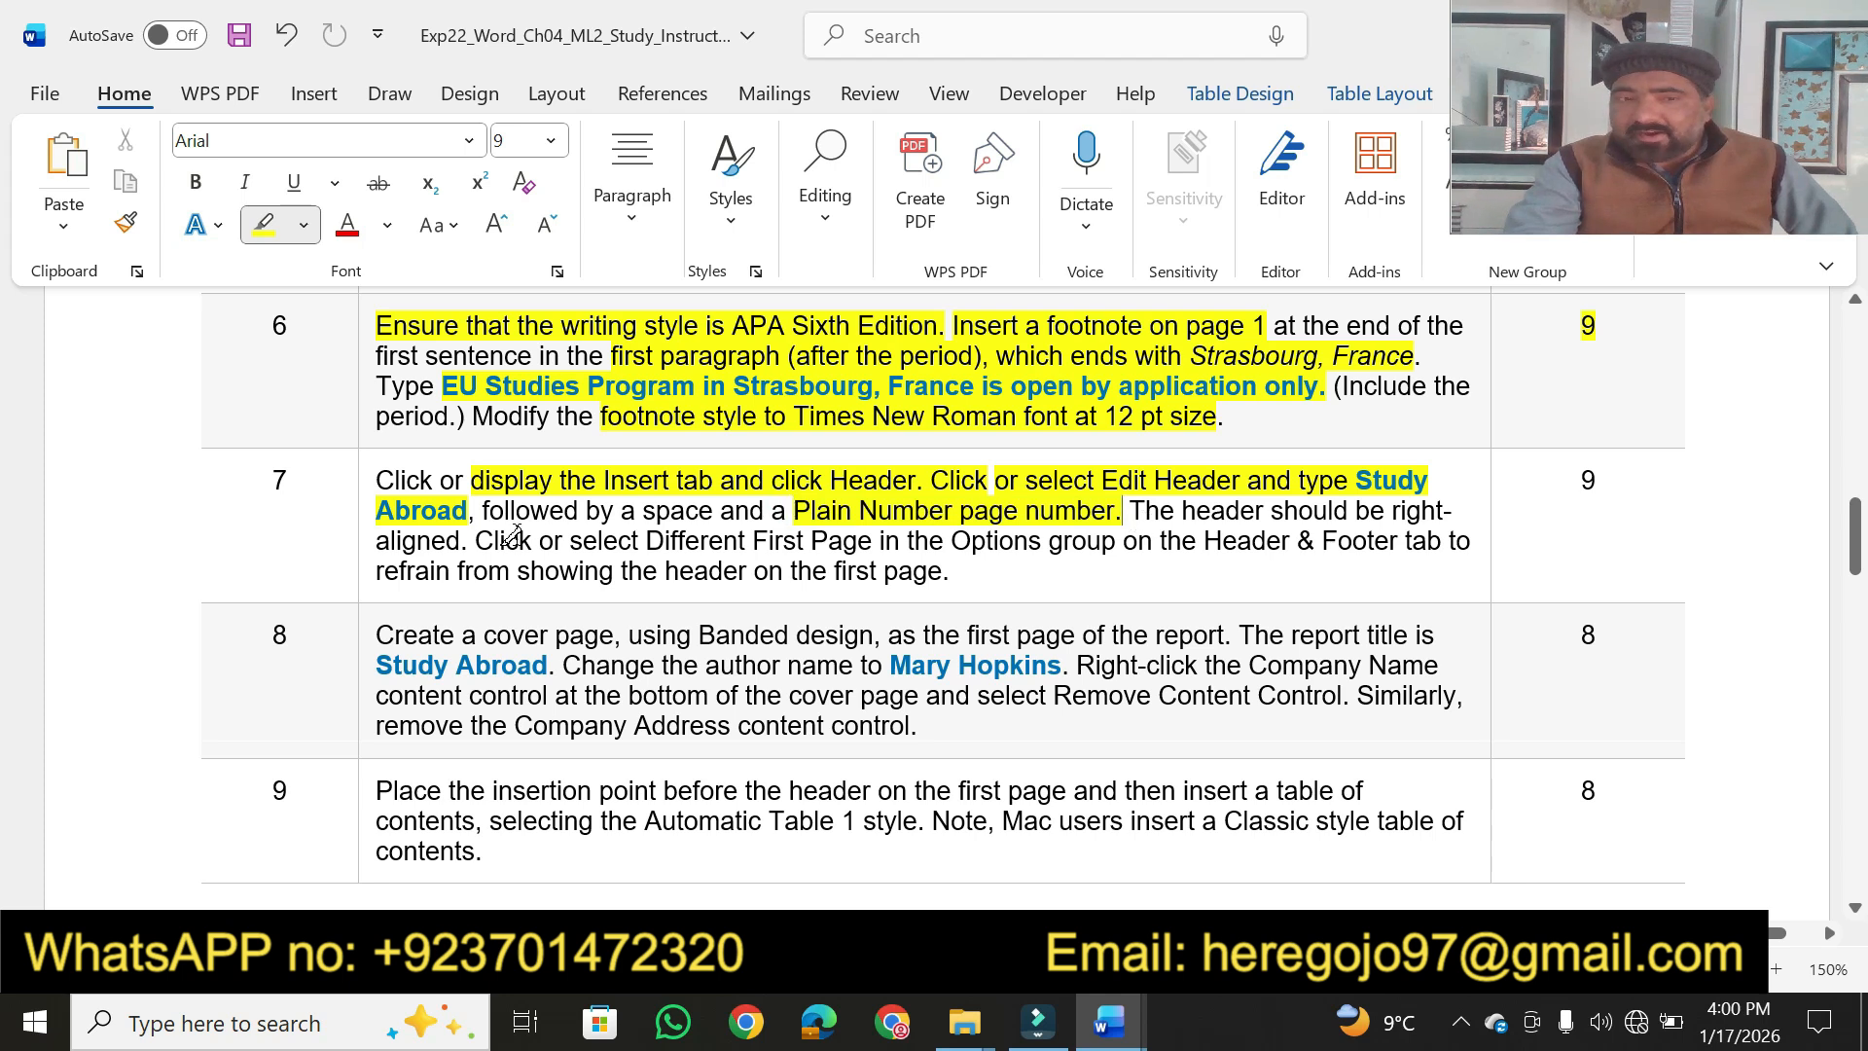
drag(463, 541, 371, 547)
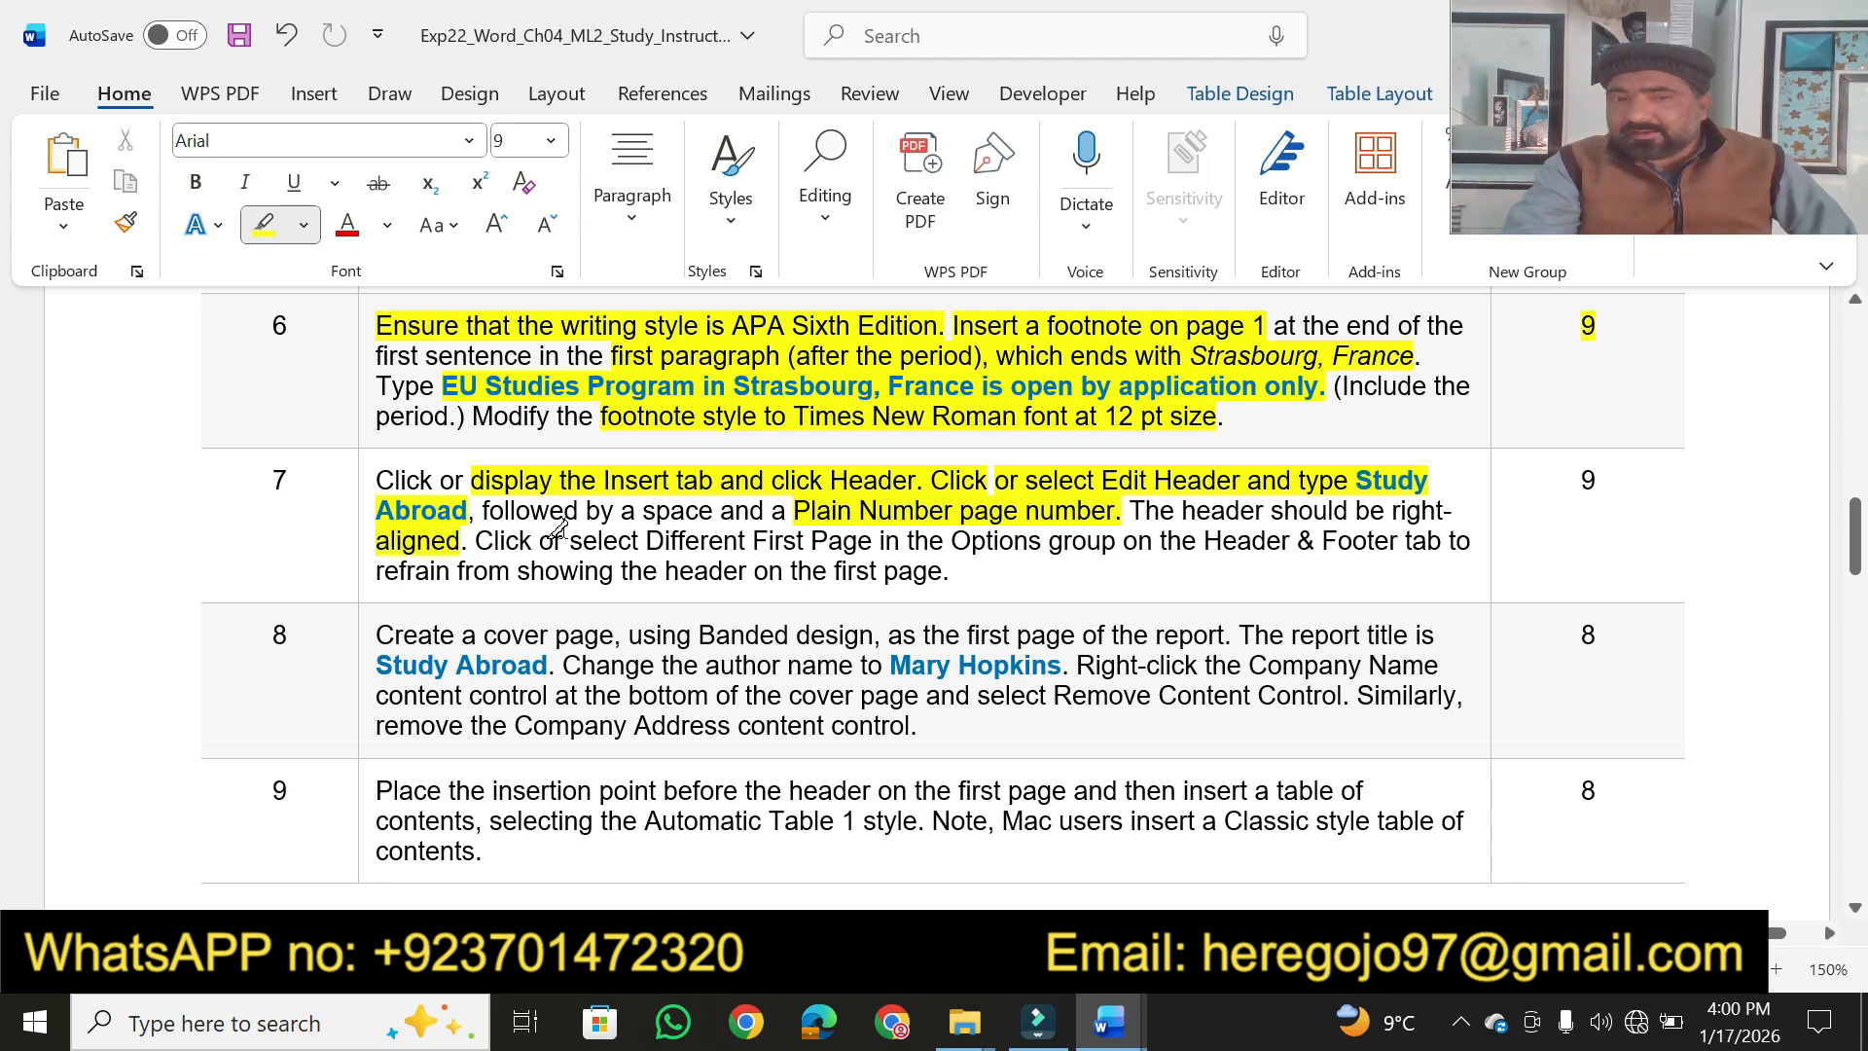
mouse_move(756, 540)
mouse_down()
mouse_move(951, 572)
mouse_move(1125, 542)
mouse_move(1401, 542)
mouse_up()
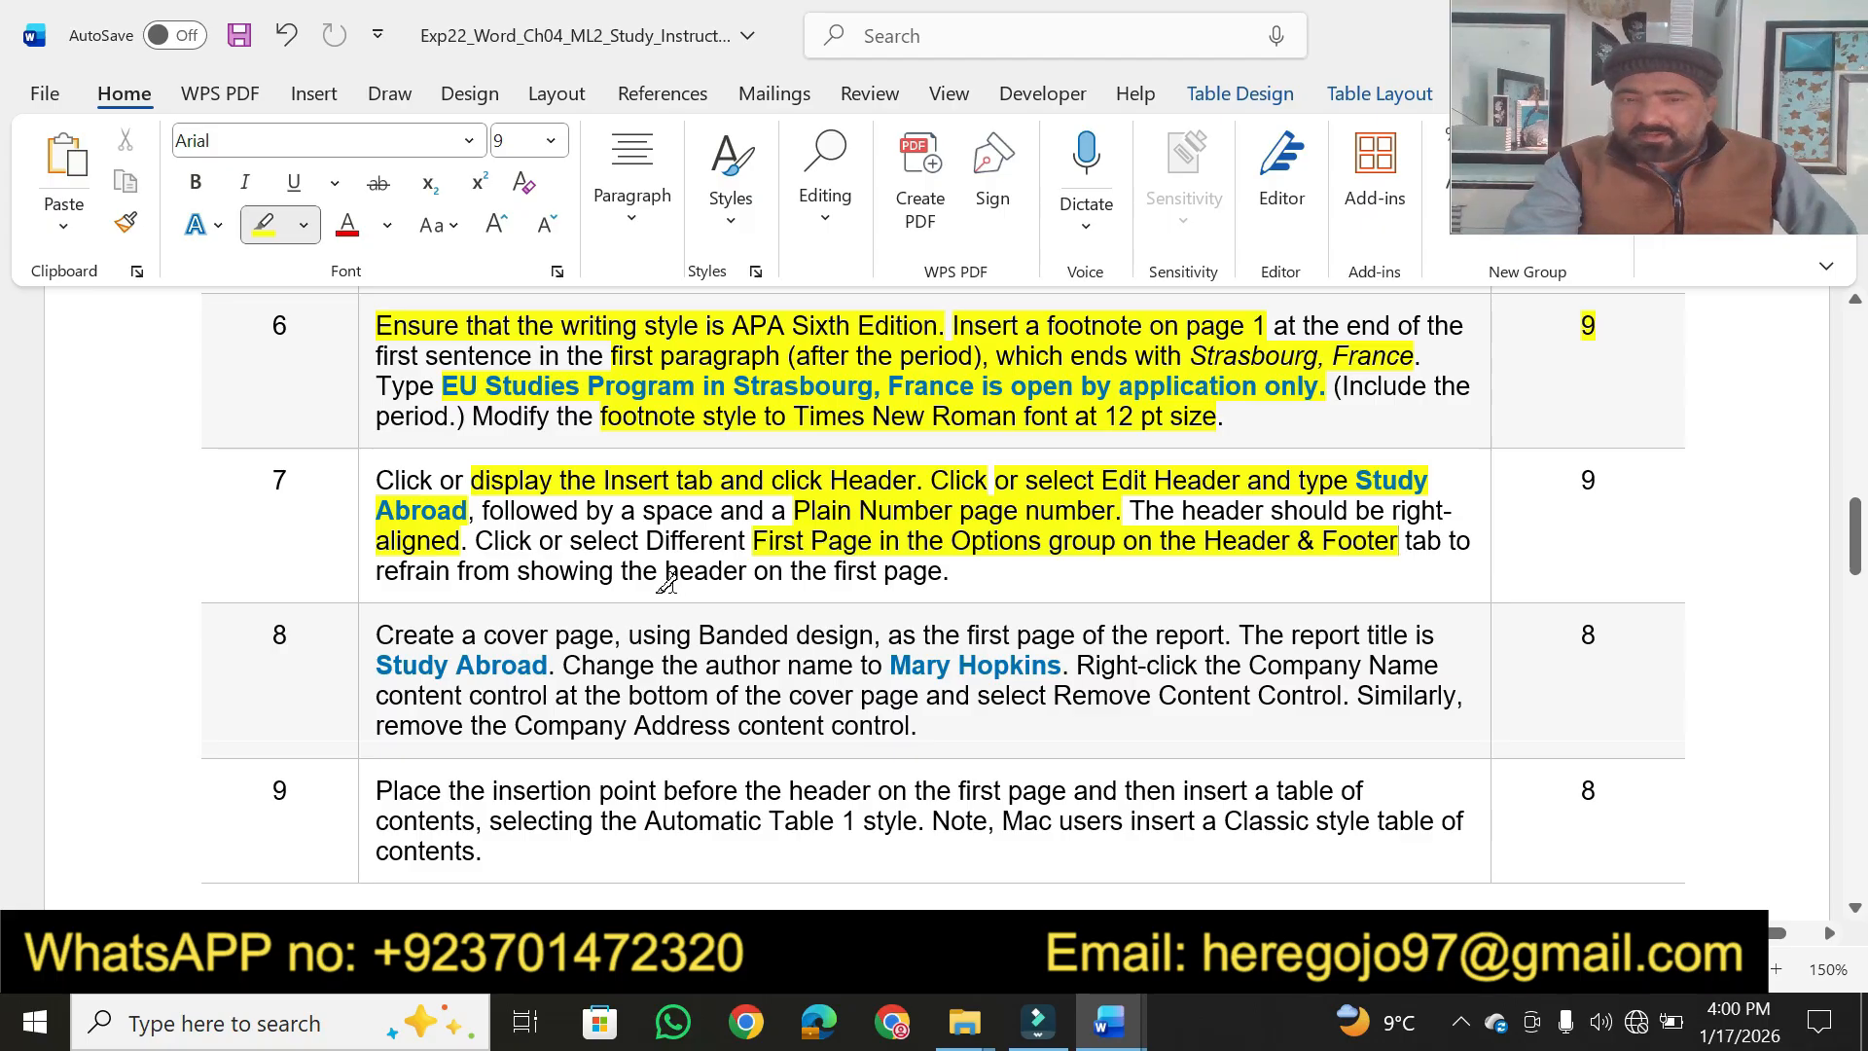
drag(666, 574, 951, 572)
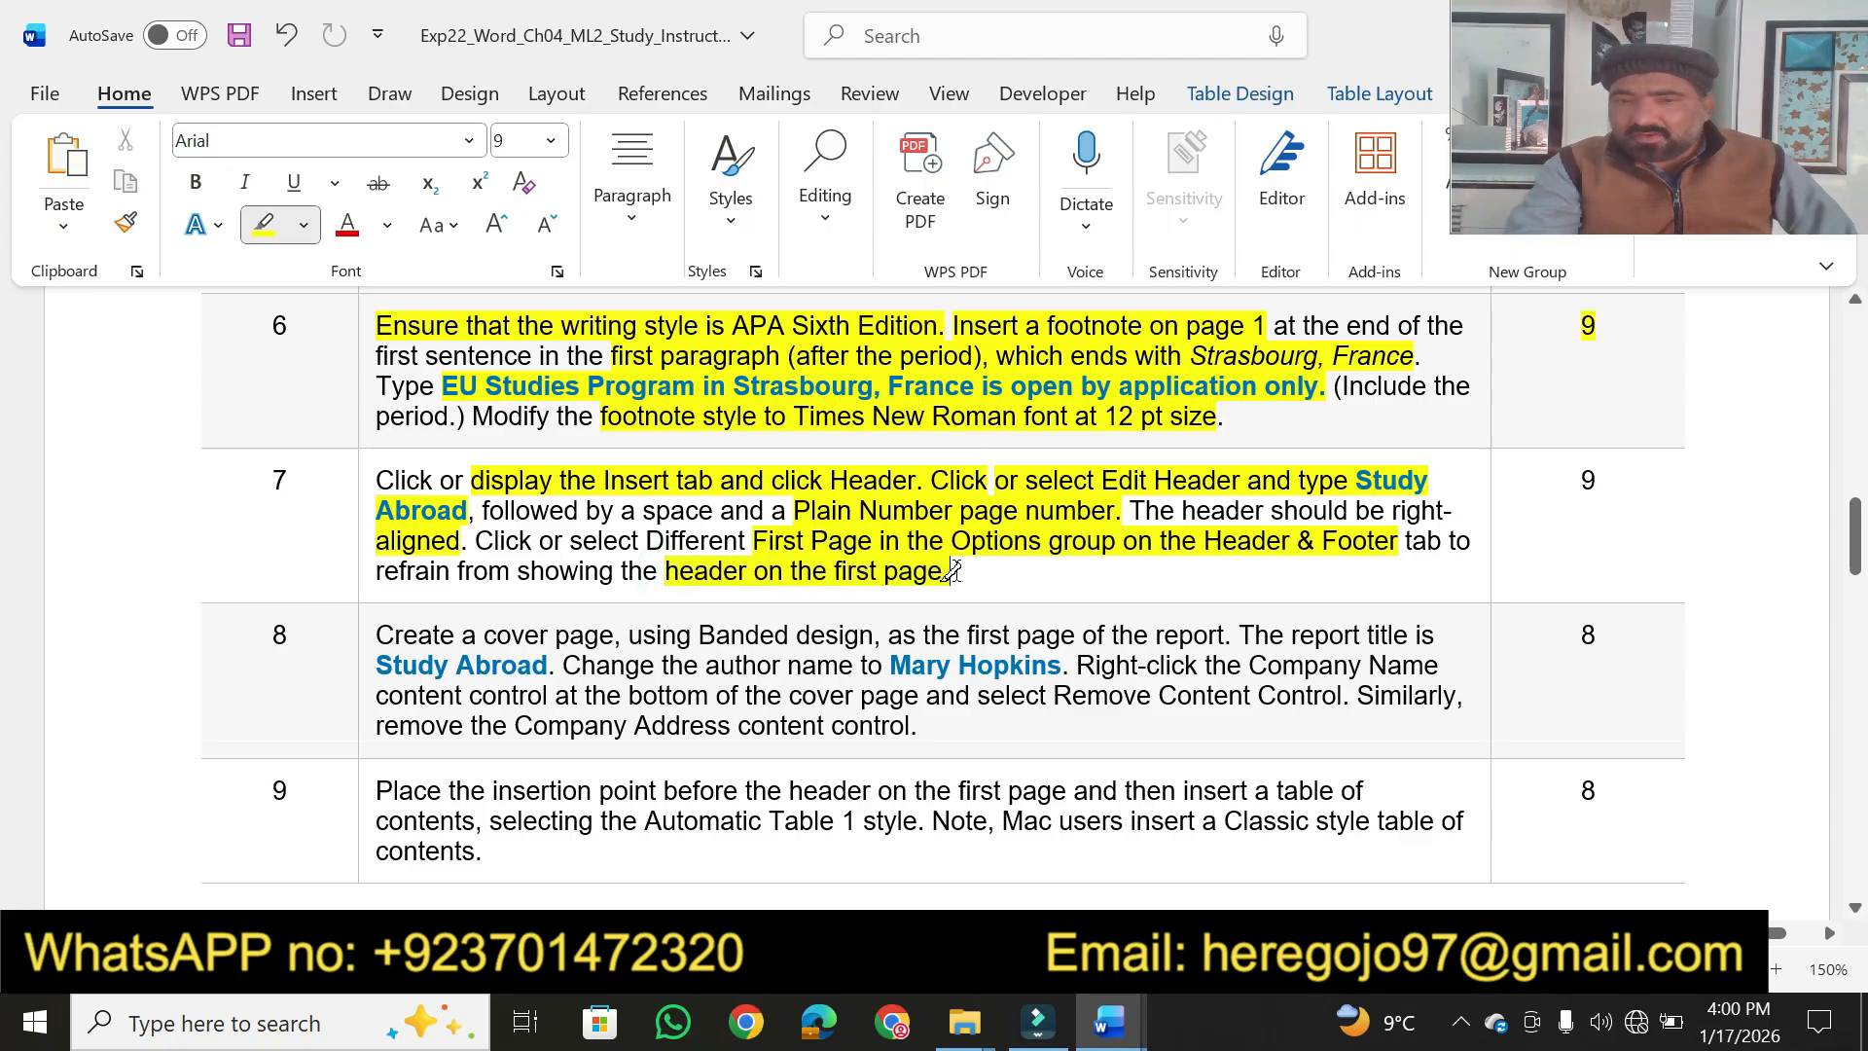
drag(1601, 483, 1577, 483)
drag(1853, 533, 1856, 373)
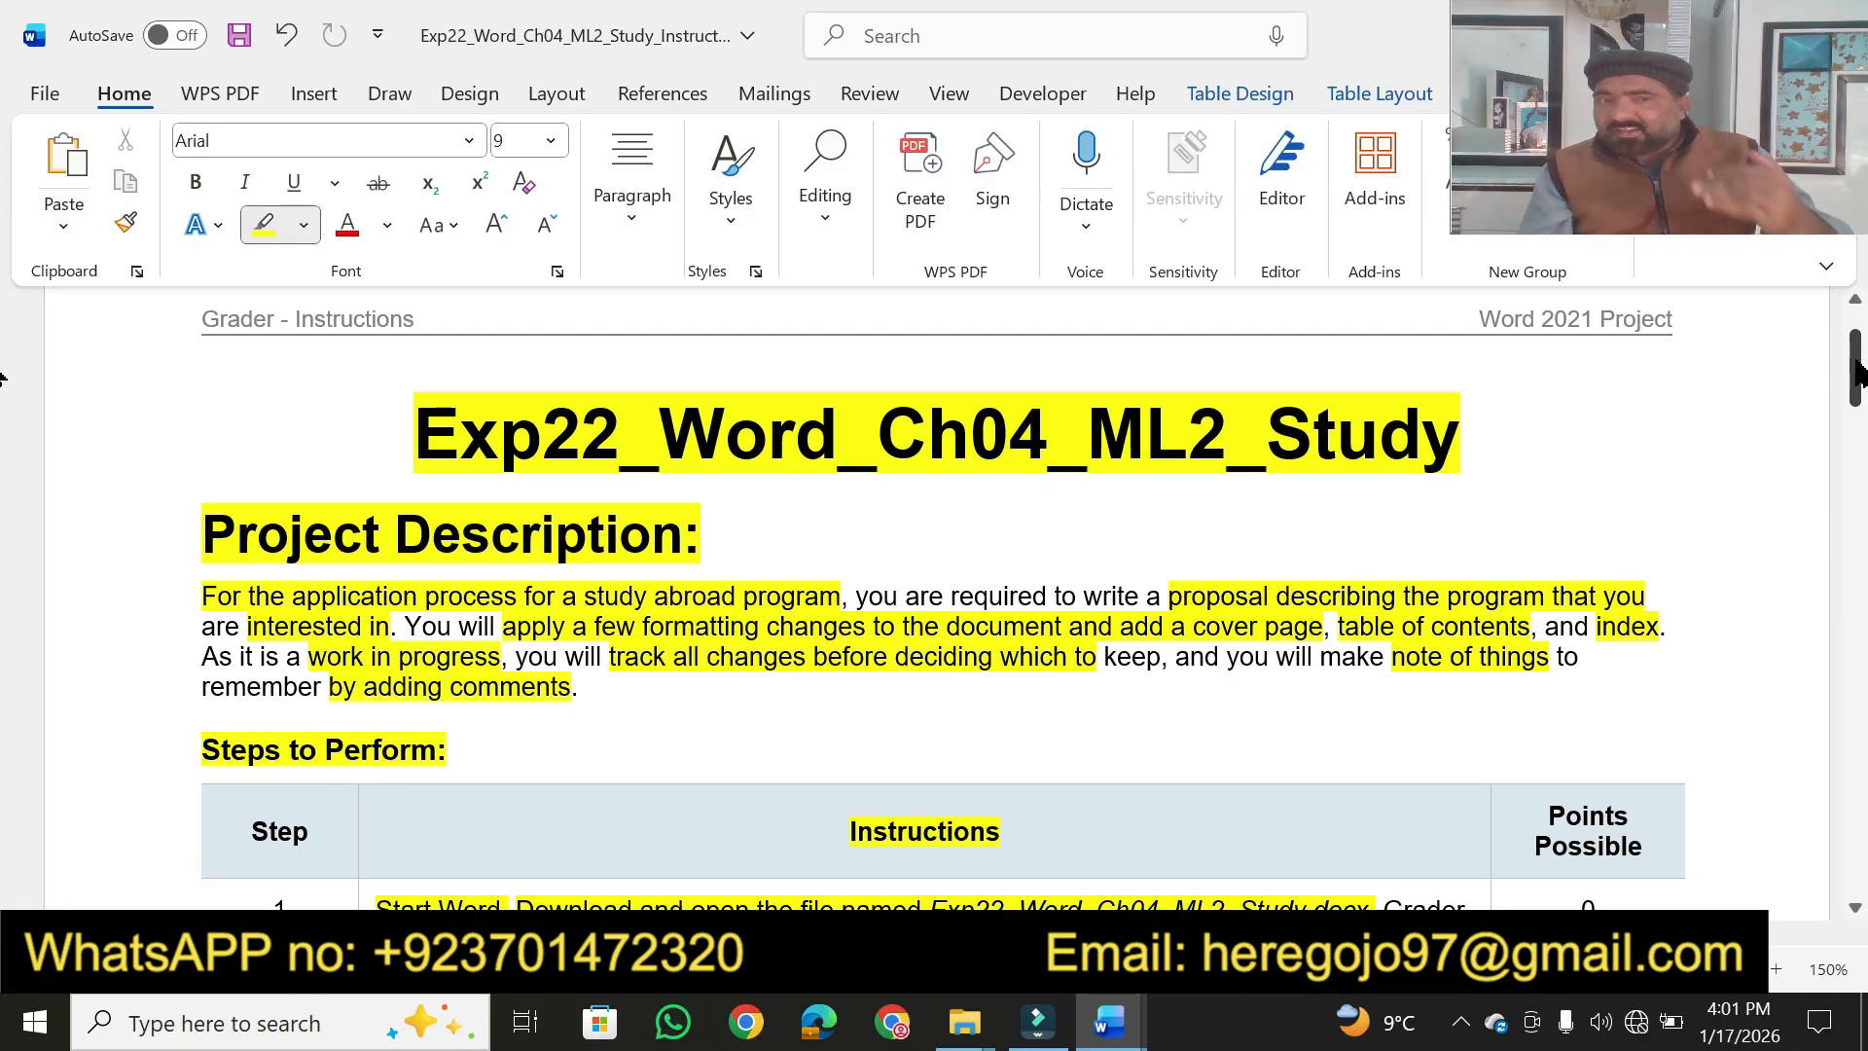
drag(1855, 372, 1855, 455)
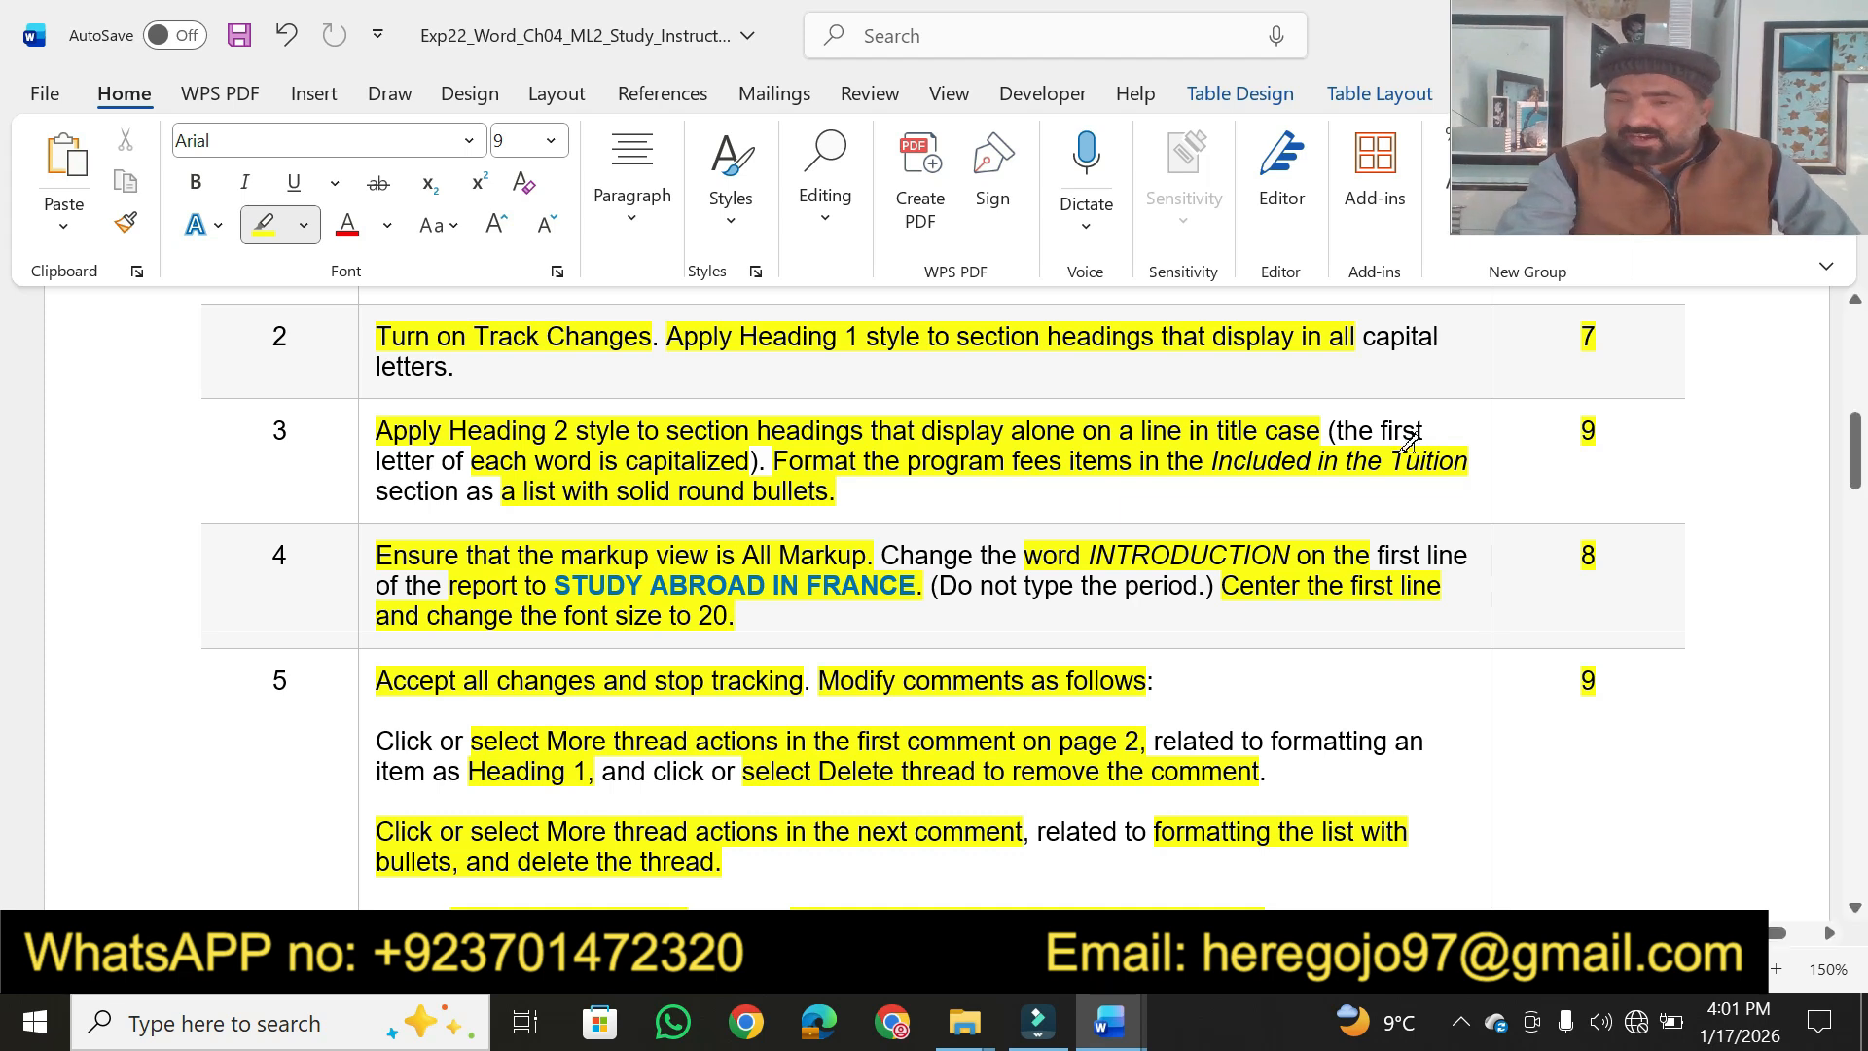
drag(1853, 475, 1851, 496)
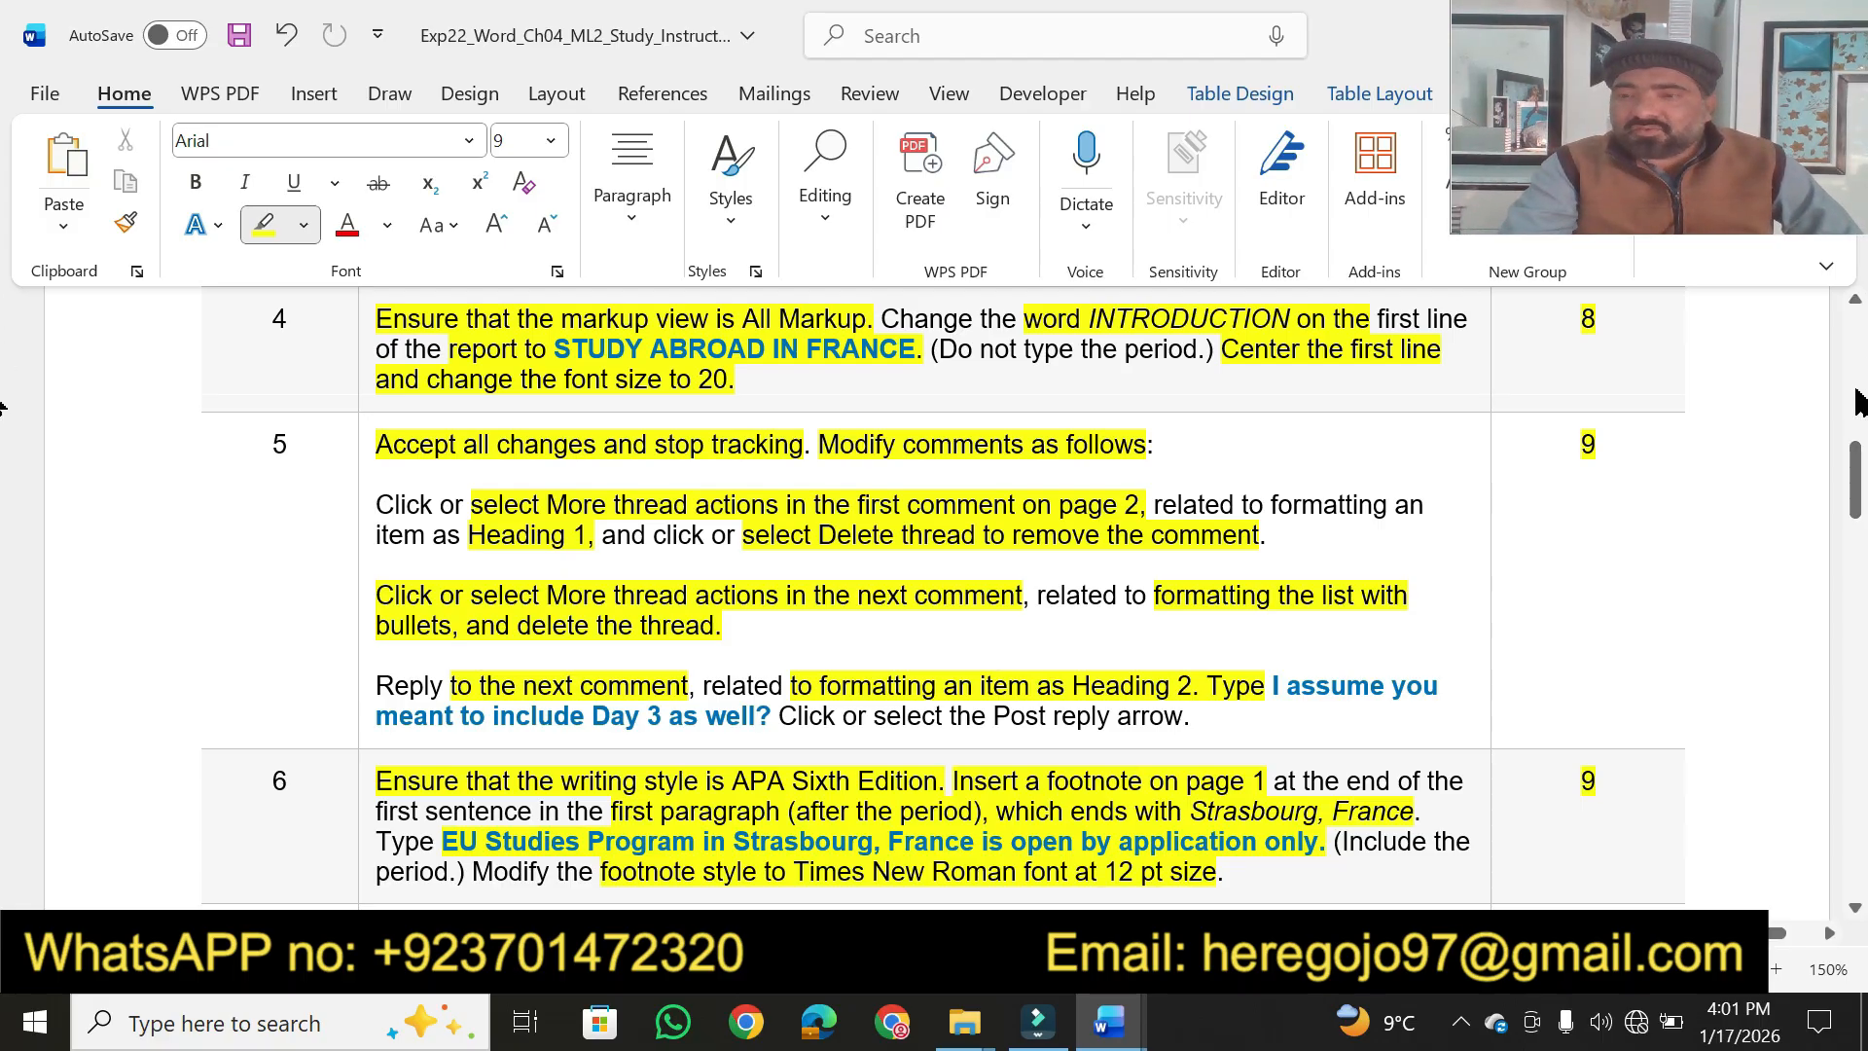
drag(1855, 483, 1855, 502)
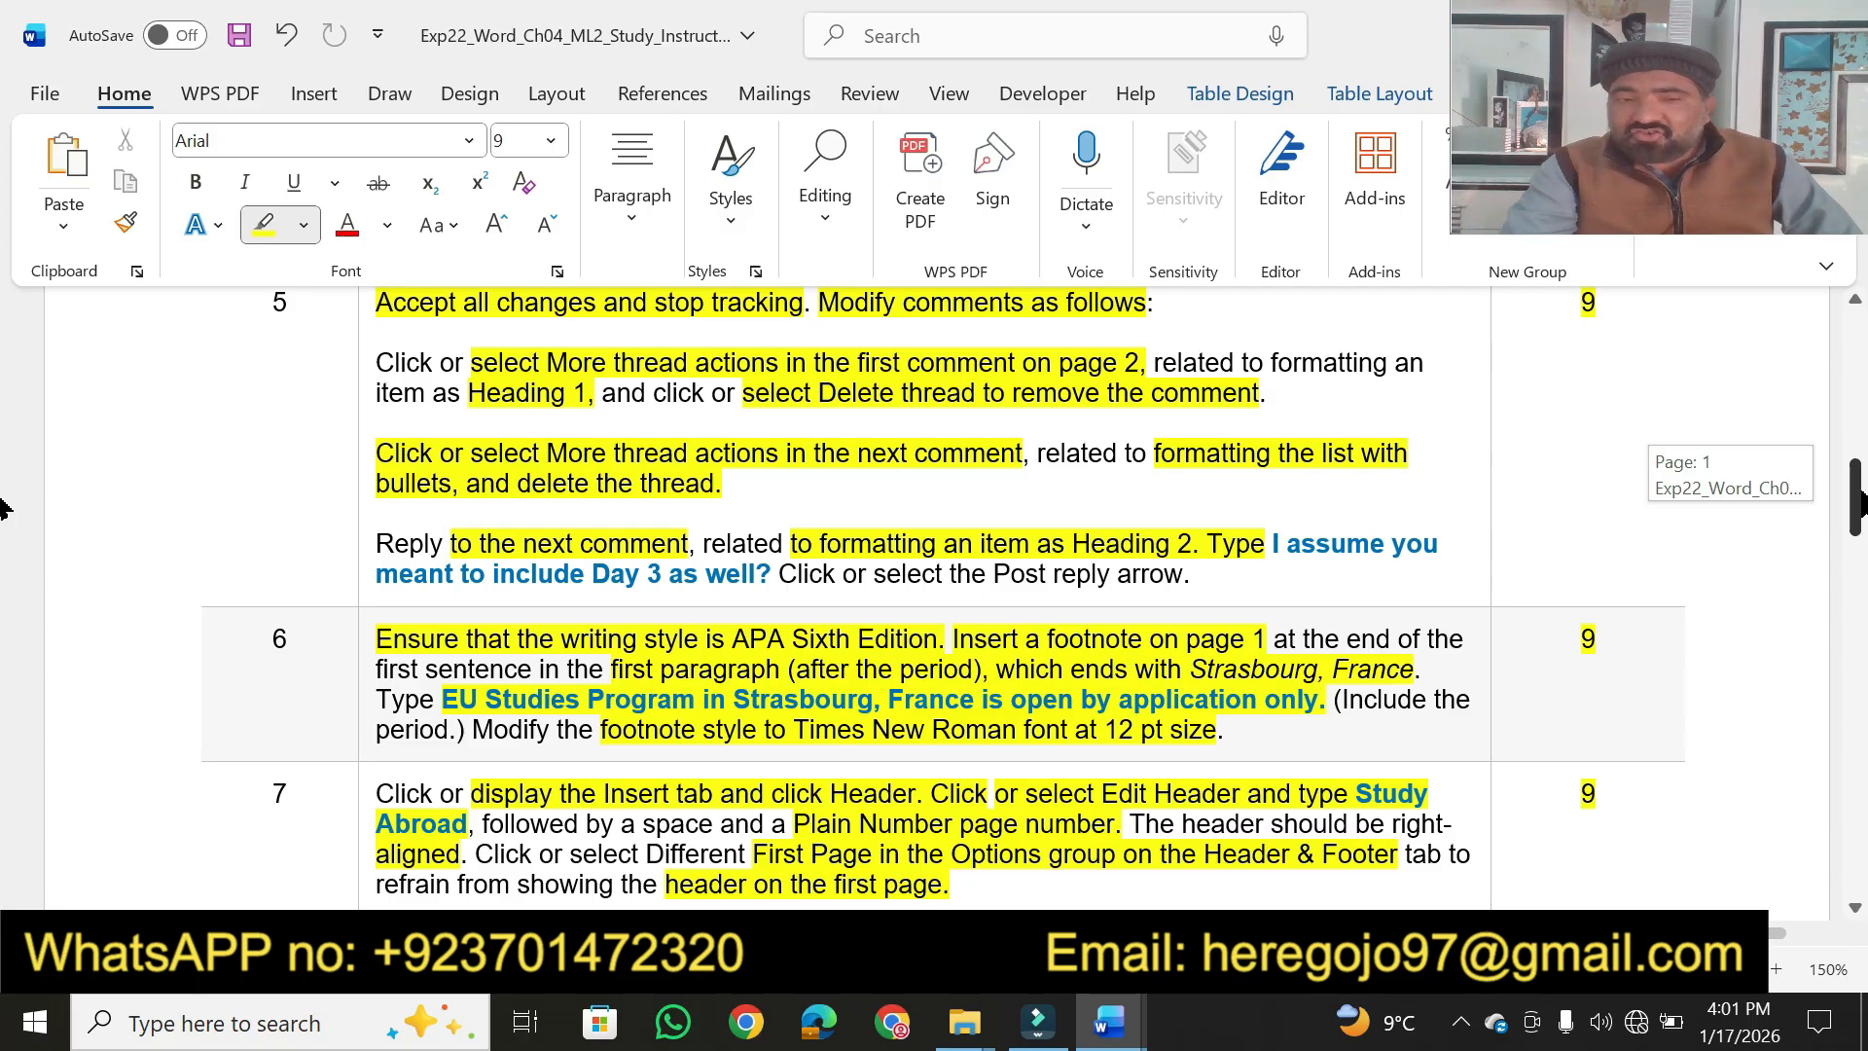
drag(1855, 502, 1841, 273)
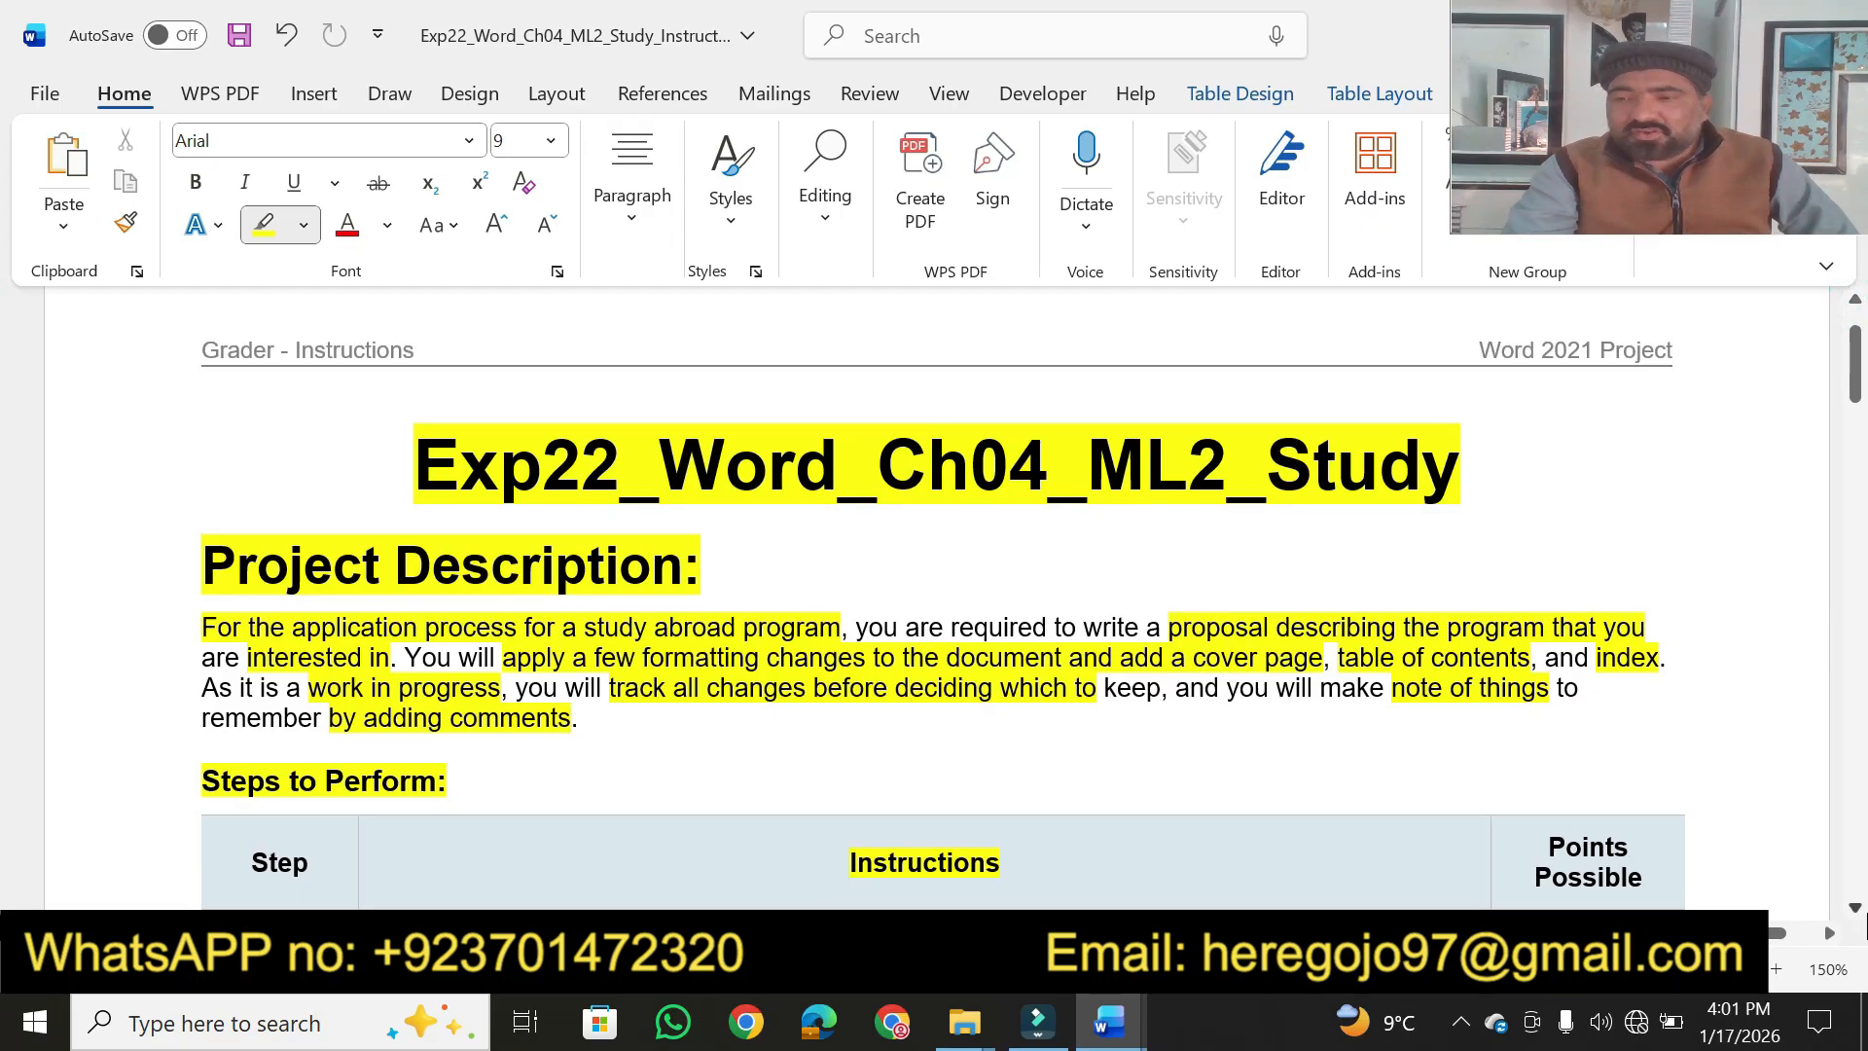